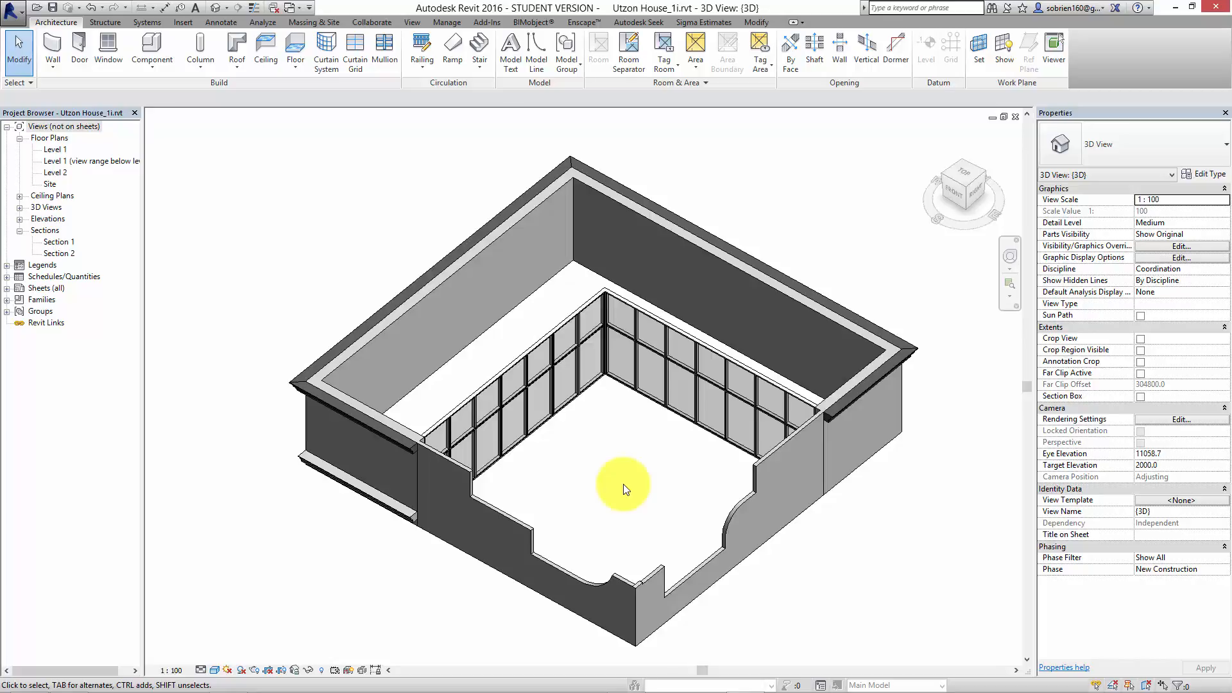
mouse_move(652, 521)
middle_down()
mouse_move(649, 489)
mouse_move(645, 505)
middle_up()
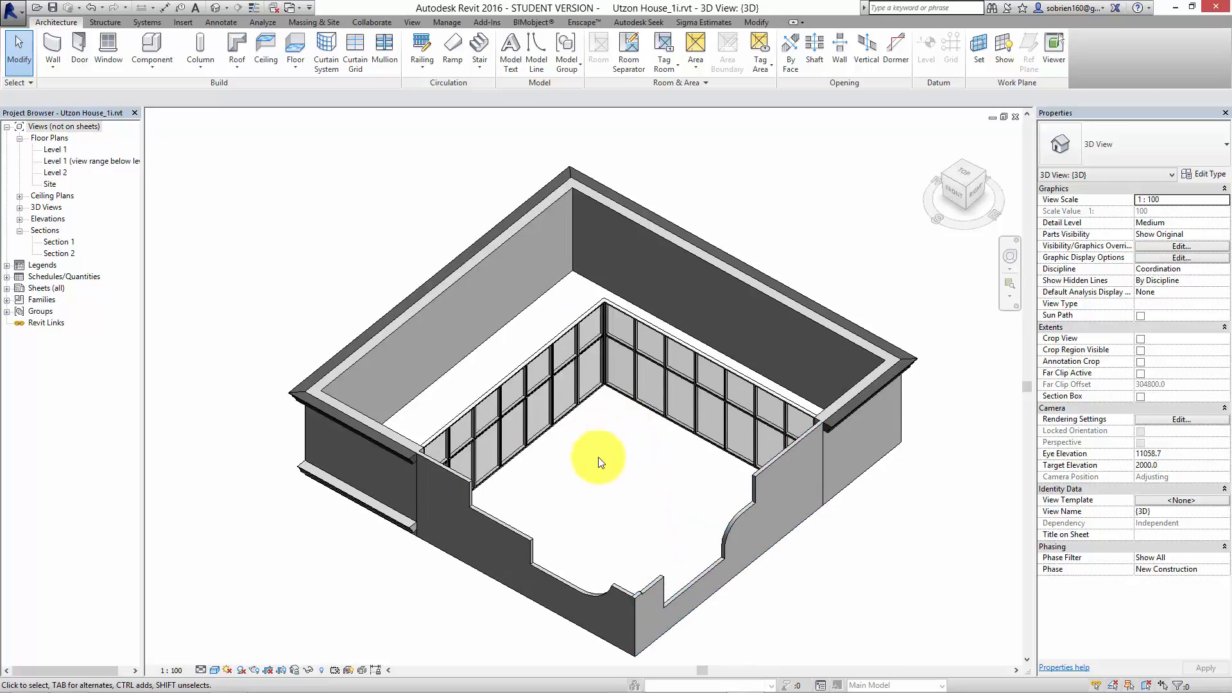
shift+middle_drag(639, 484, 584, 361)
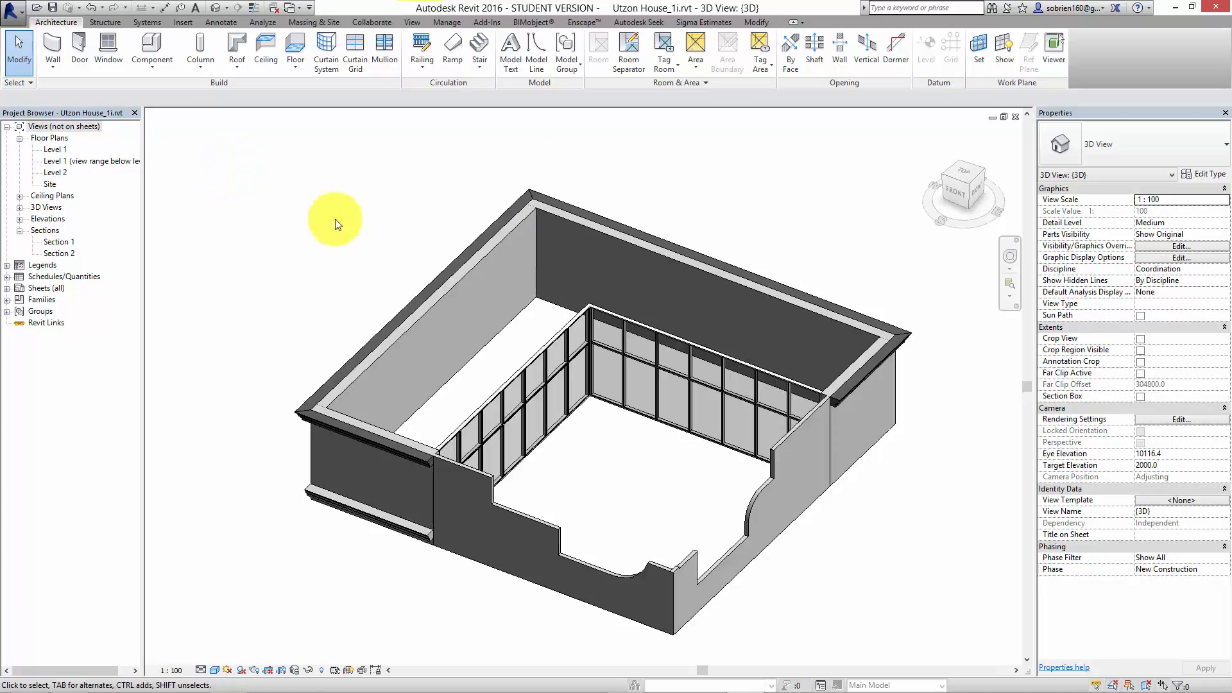
shift+middle_drag(695, 432, 652, 486)
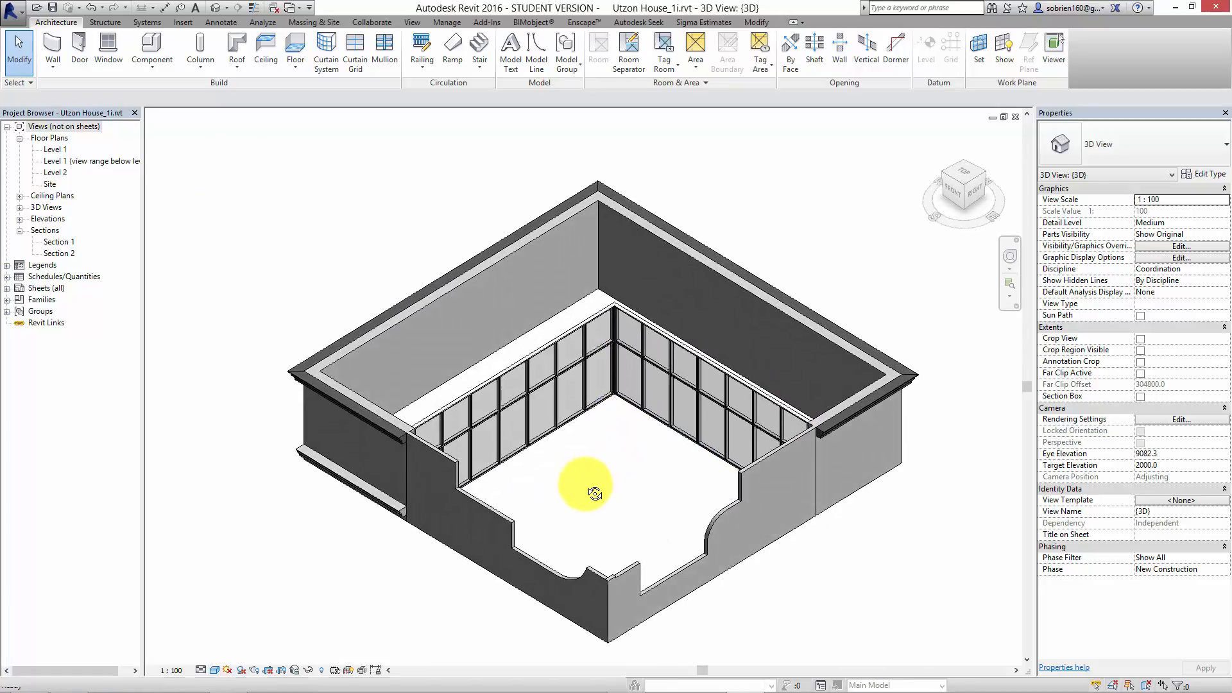
click(964, 183)
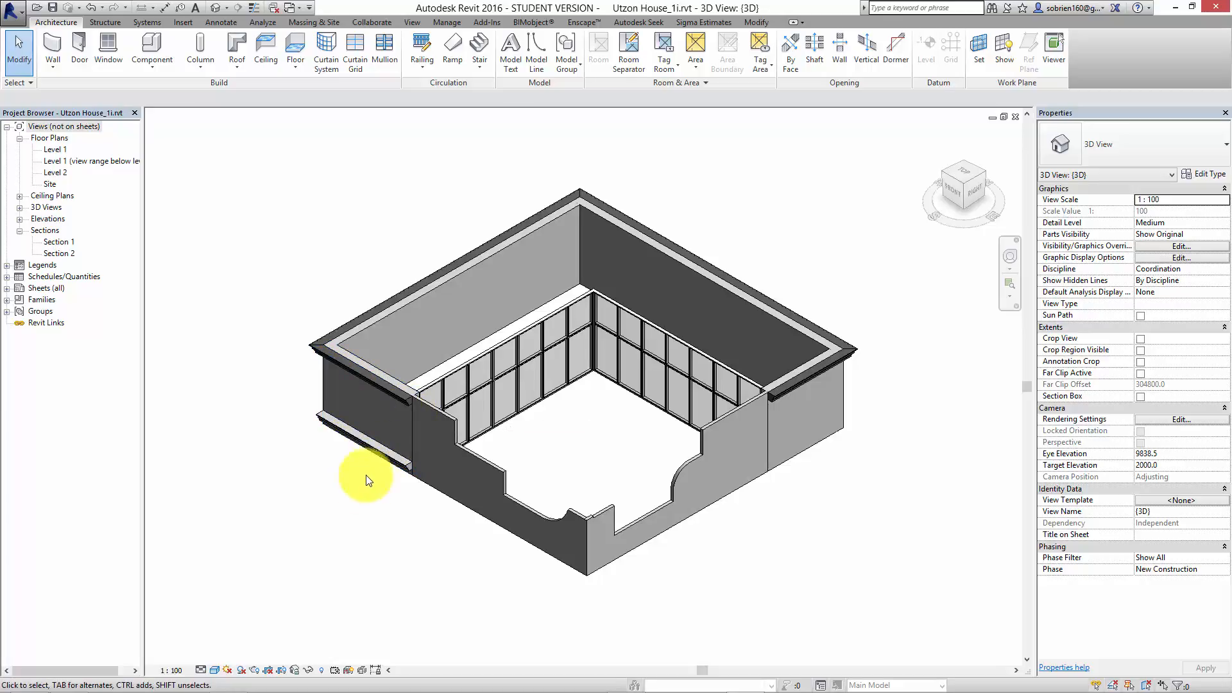
middle_drag(396, 526, 353, 550)
scroll(393, 542, up, 1)
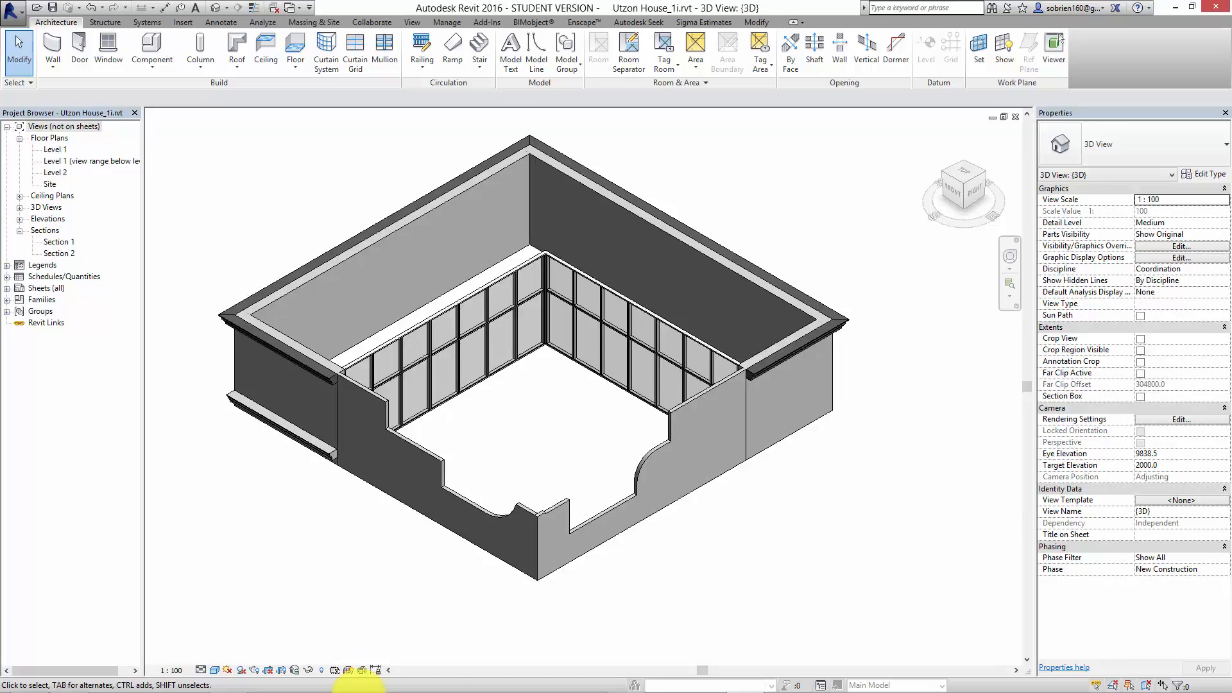
mouse_move(449, 685)
click(644, 686)
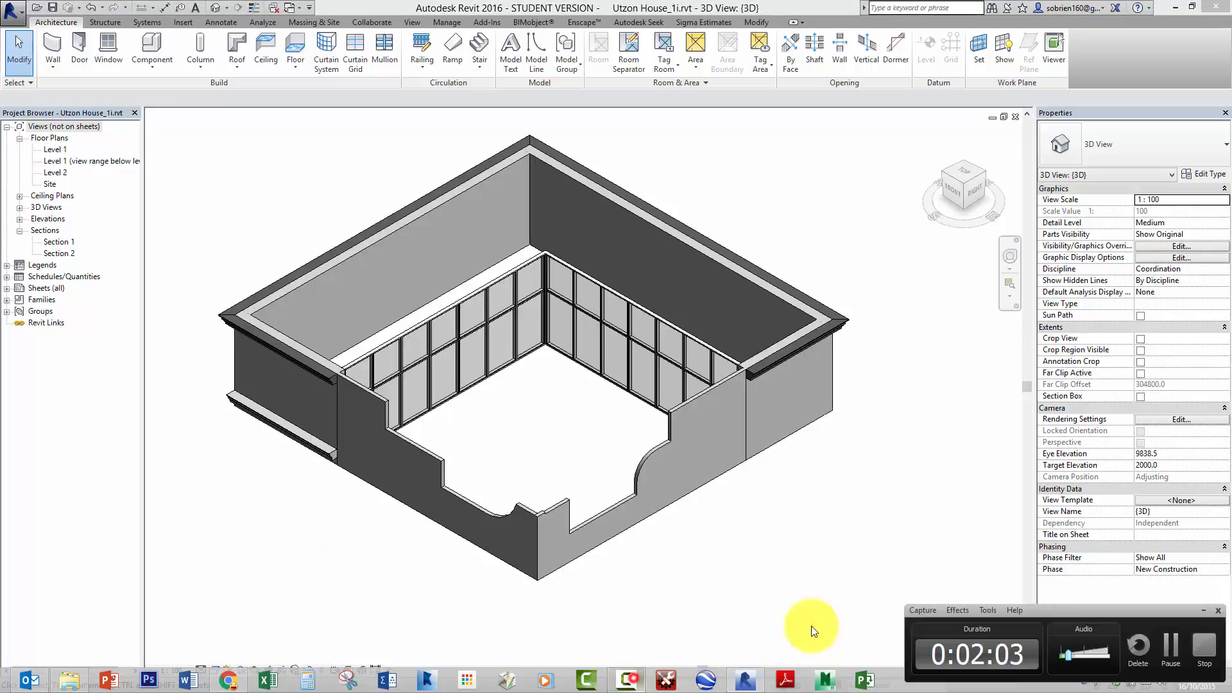
click(1172, 643)
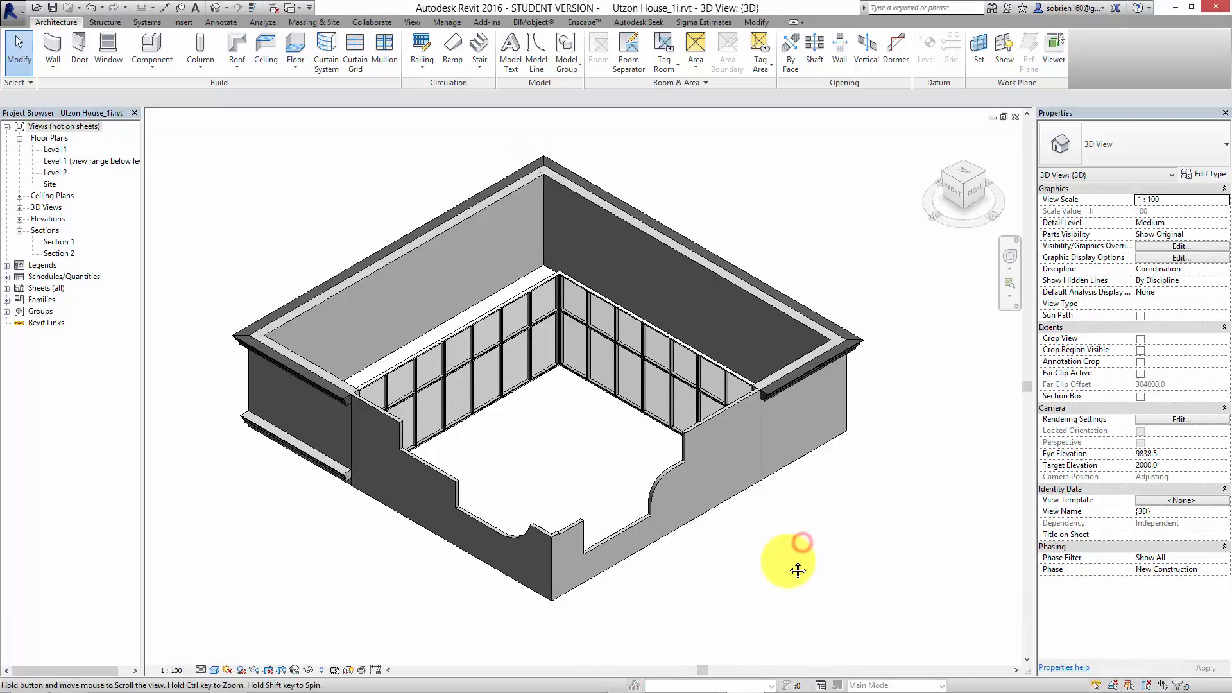
middle_drag(528, 385, 554, 403)
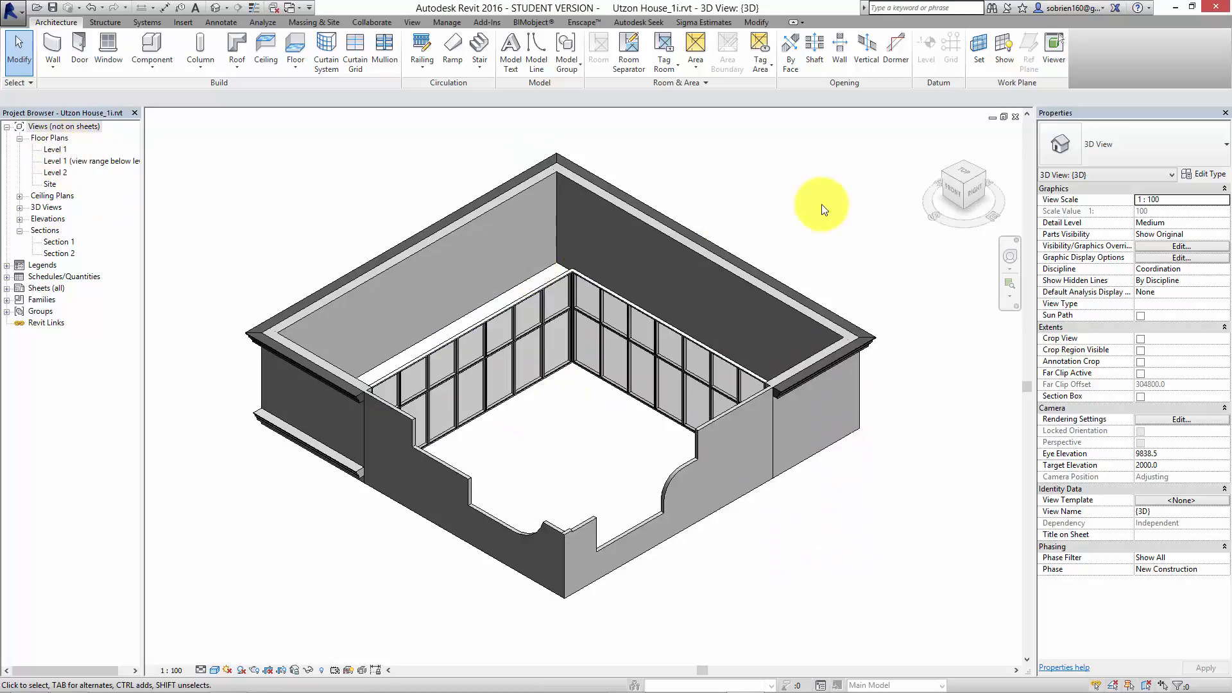
Step: Tile the open views and close the Splash Screen sheet view
key(t)
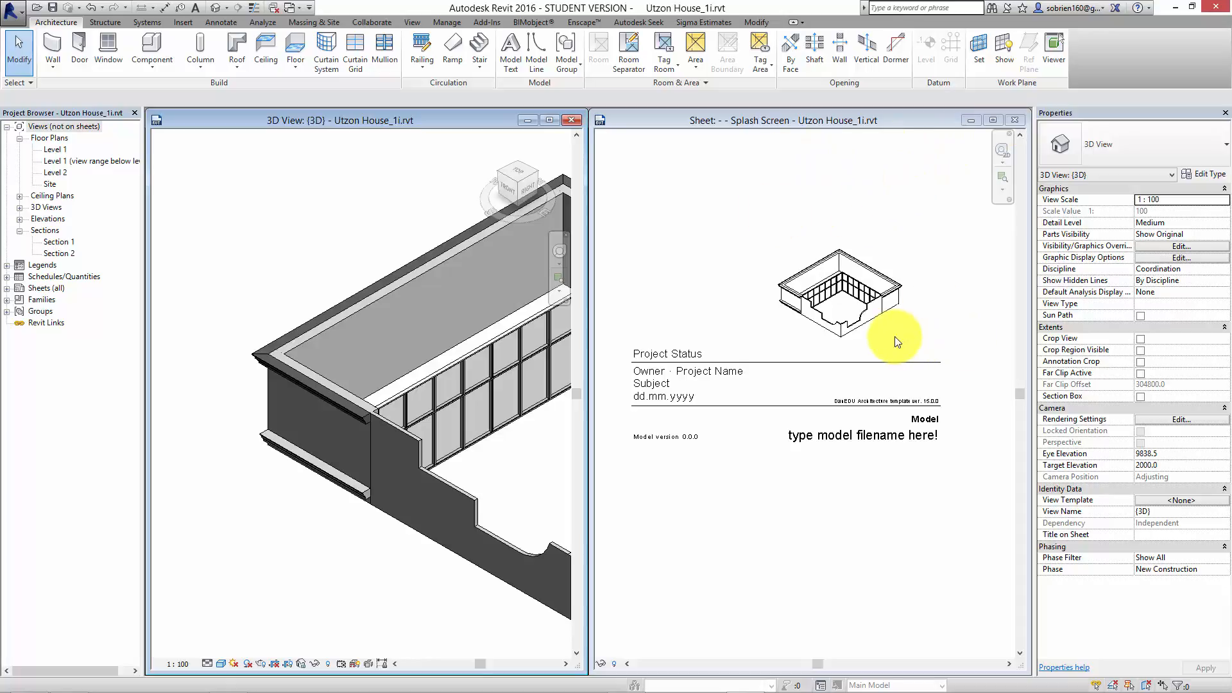
click(1015, 121)
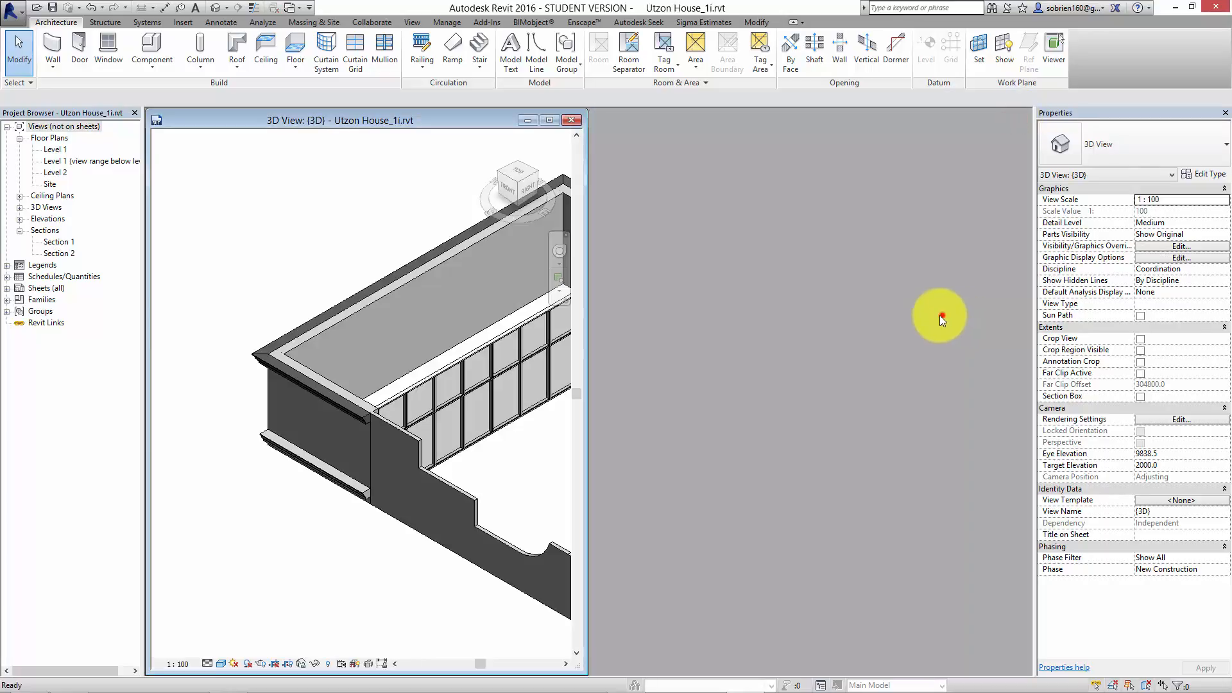
click(942, 315)
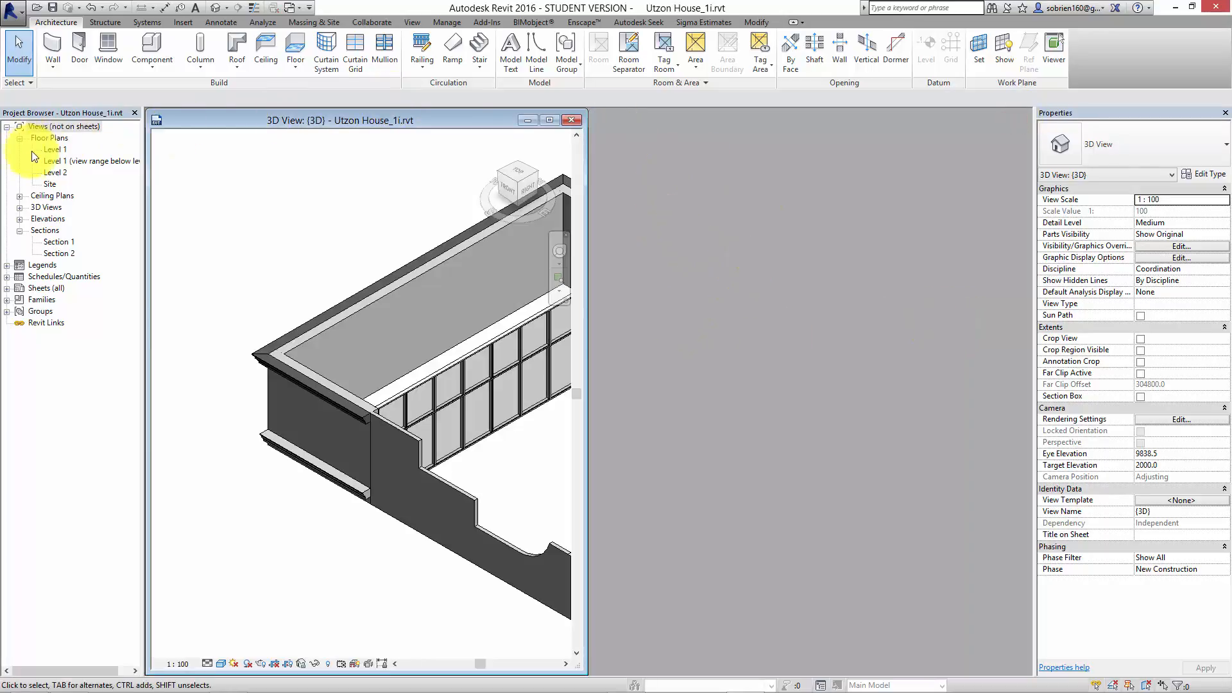
Step: Open the Level 2 floor plan, close the Level 1 plan, and tile Level 2 beside the 3D view
click(54, 149)
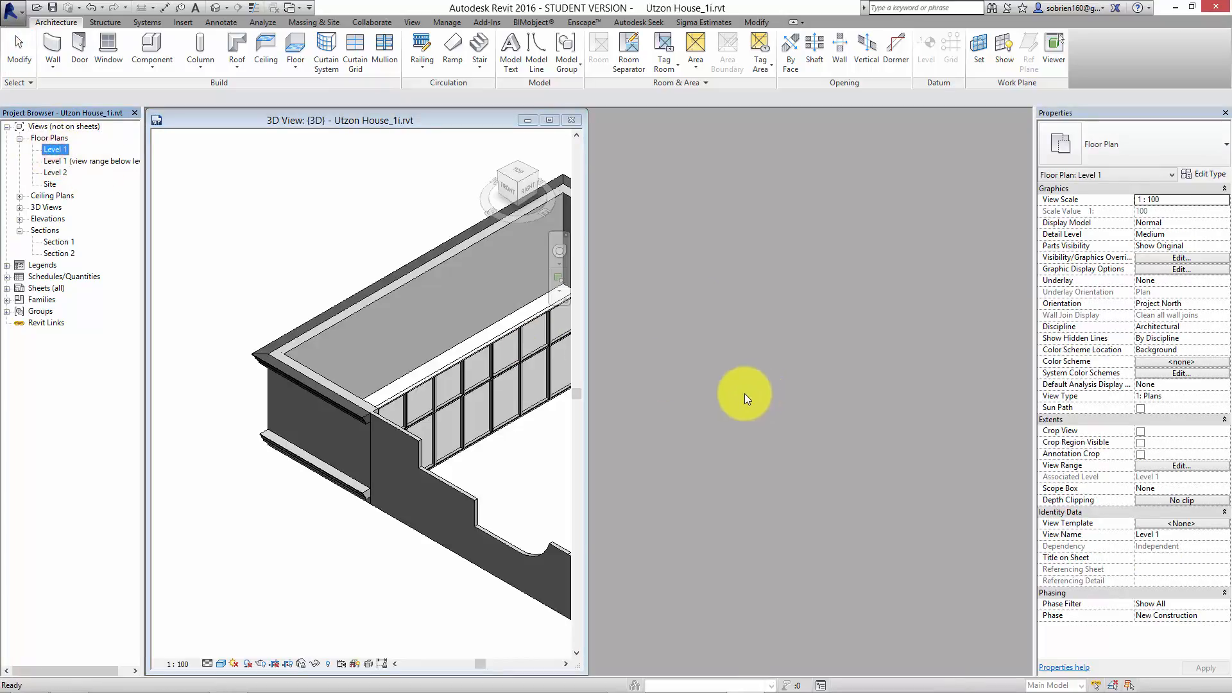
drag(666, 174, 794, 199)
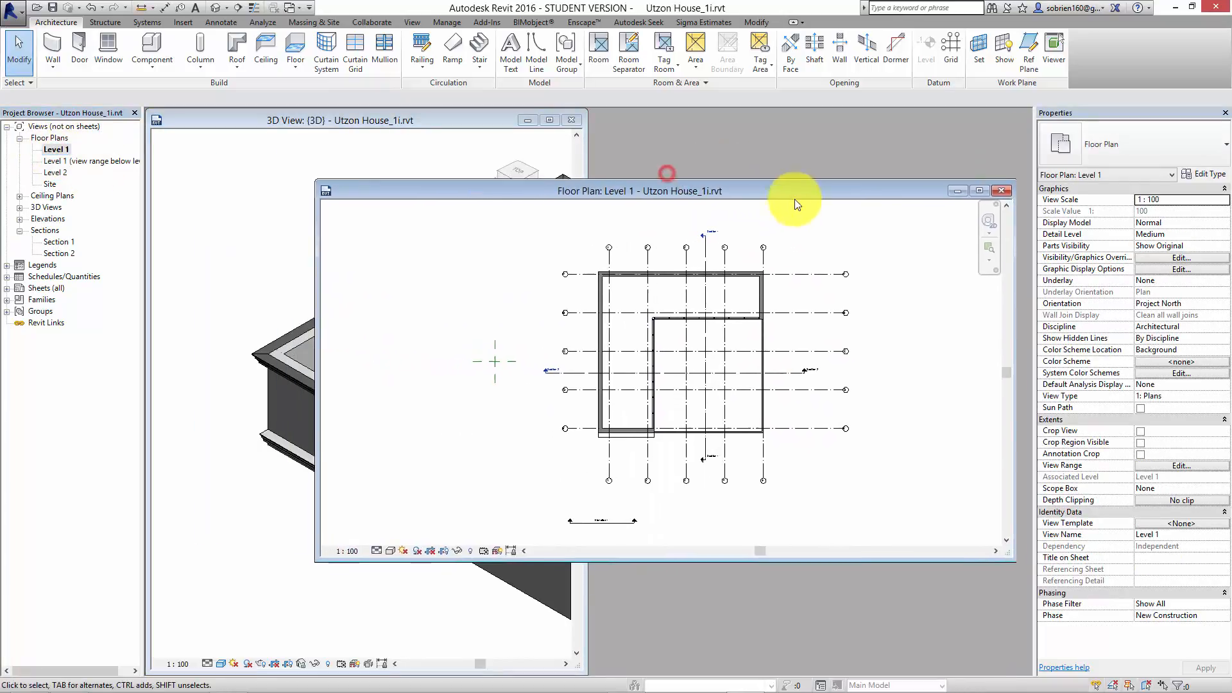
click(57, 172)
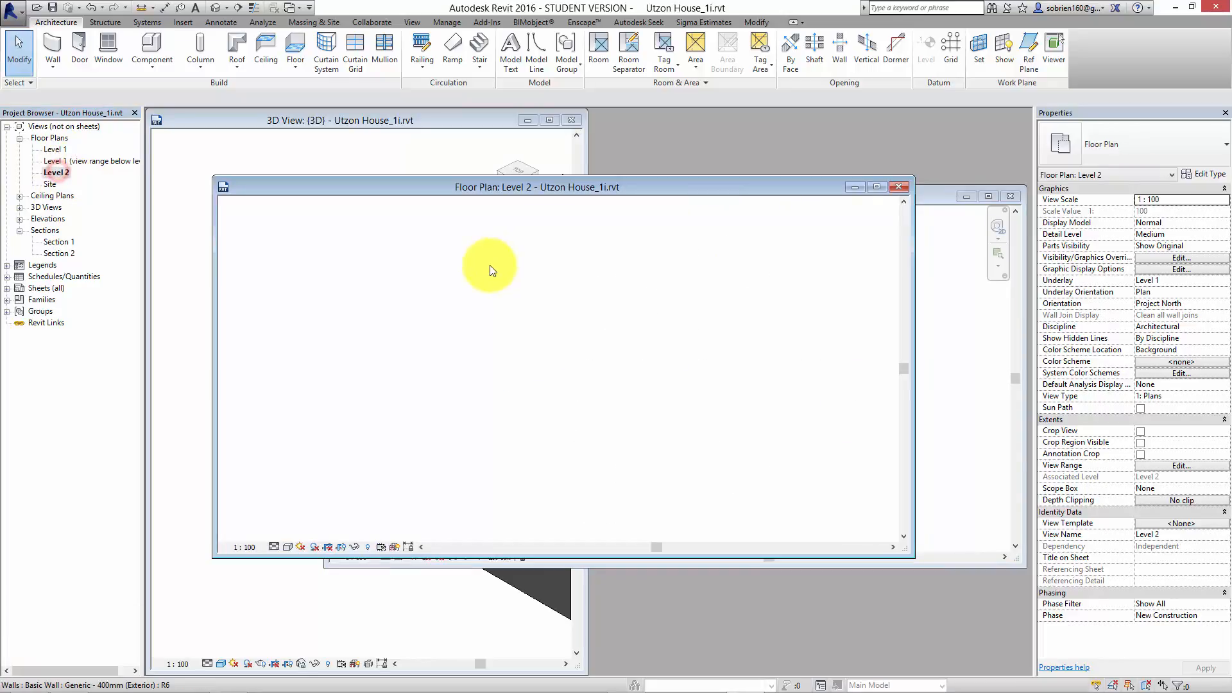
click(1011, 197)
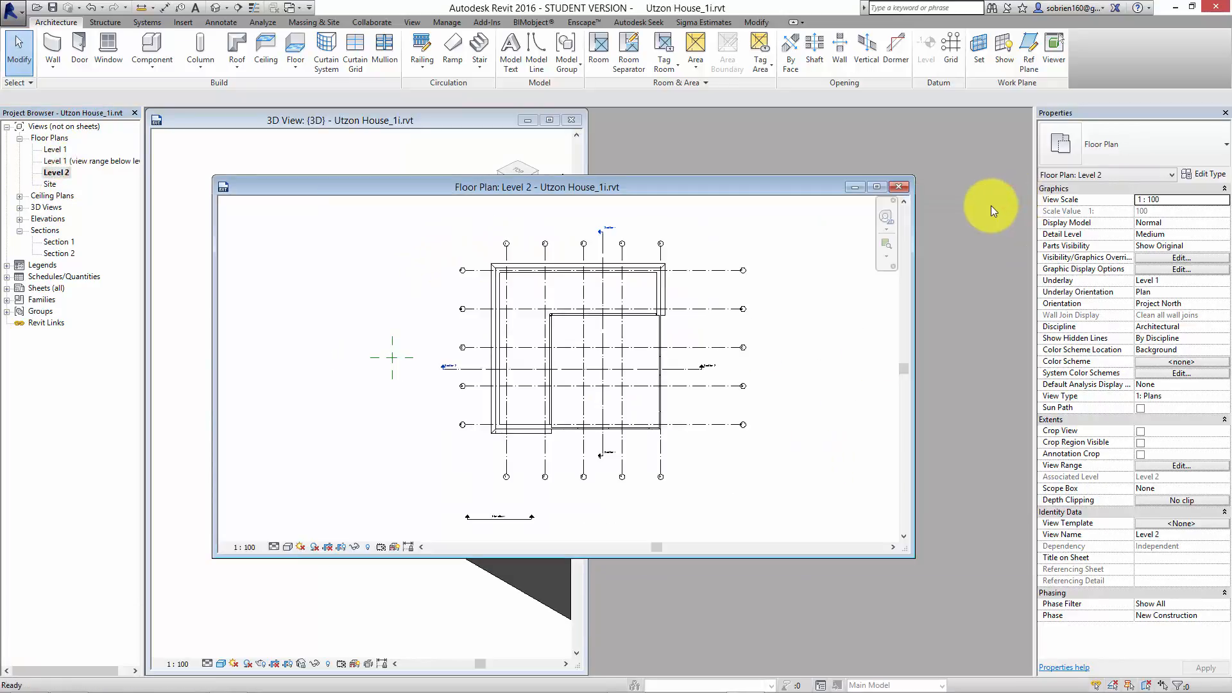
key(w)
key(t)
Step: Frame the whole house in both the tiled 3D view and the Level 2 floor plan
click(832, 494)
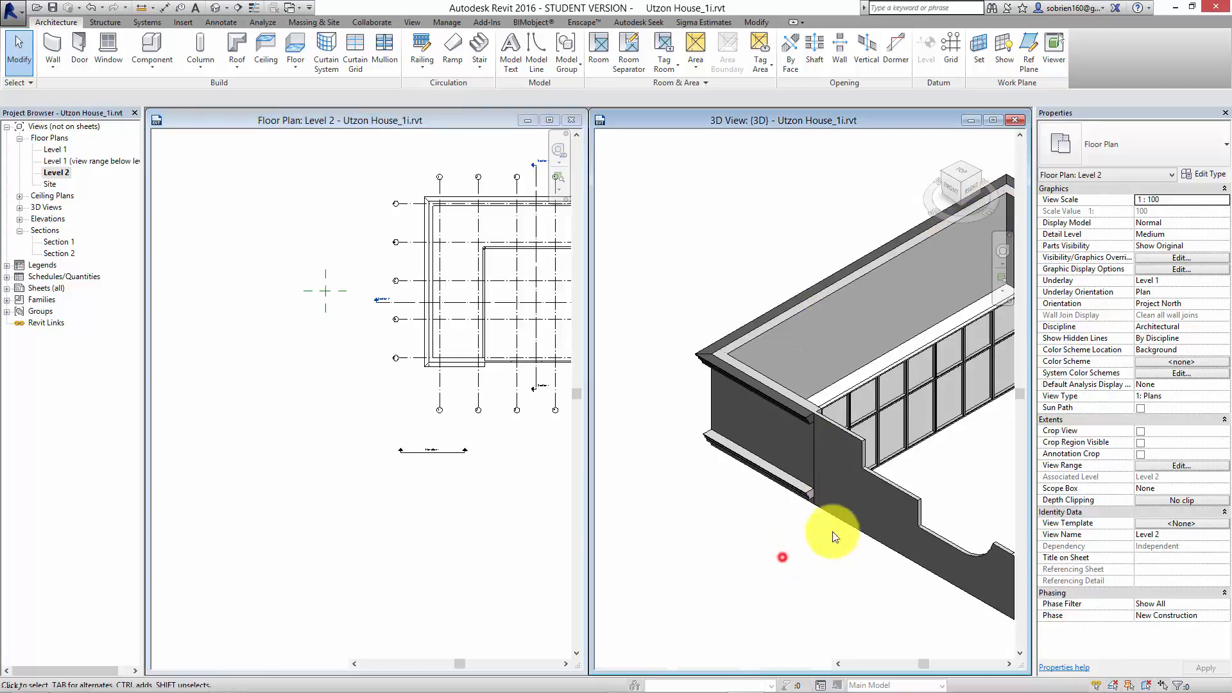
scroll(833, 532, down, 5)
middle_drag(766, 530, 772, 488)
click(496, 550)
scroll(493, 545, down, 2)
scroll(503, 523, down, 1)
middle_drag(519, 511, 382, 514)
scroll(385, 485, up, 2)
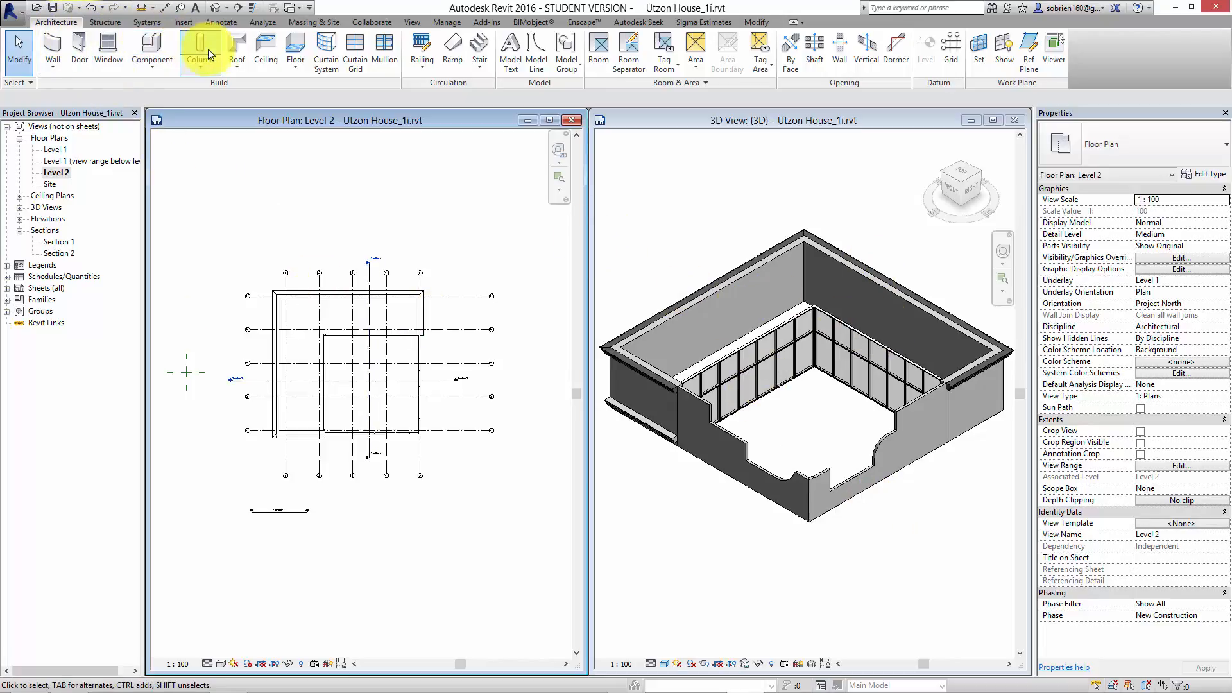
Step: Start a Roof by Footprint on Level 2 and pick the outer faces of the north, west and south exterior walls as slope-defining boundary lines
click(241, 65)
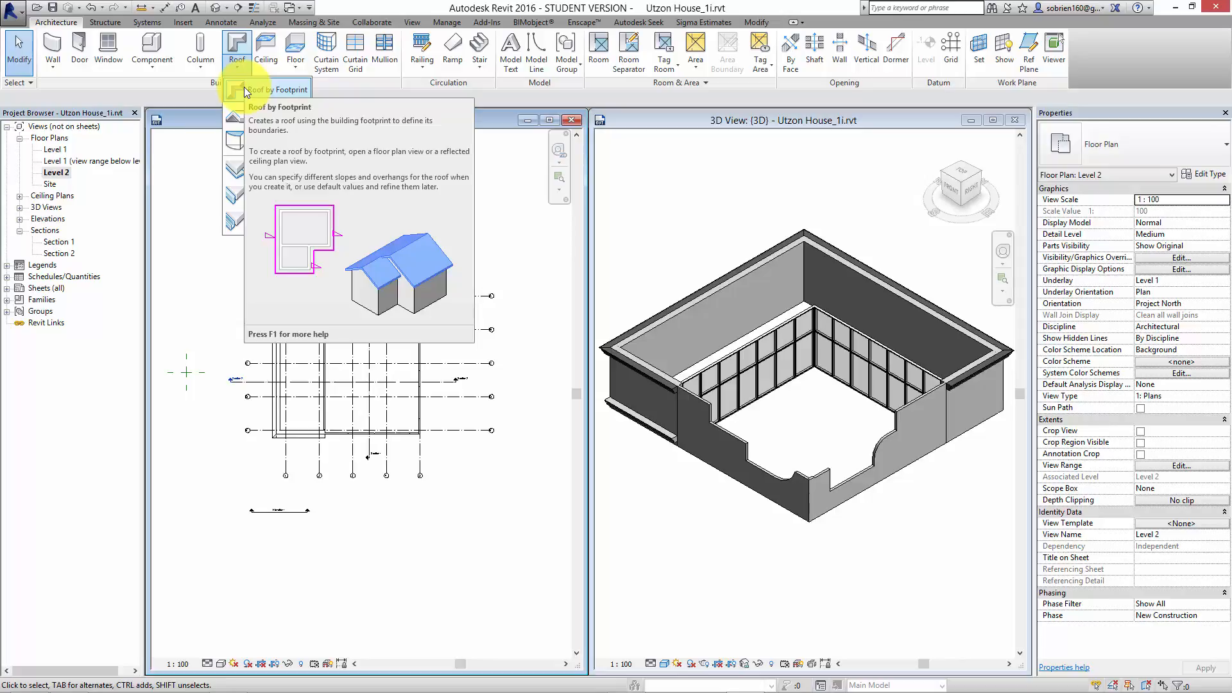
click(243, 87)
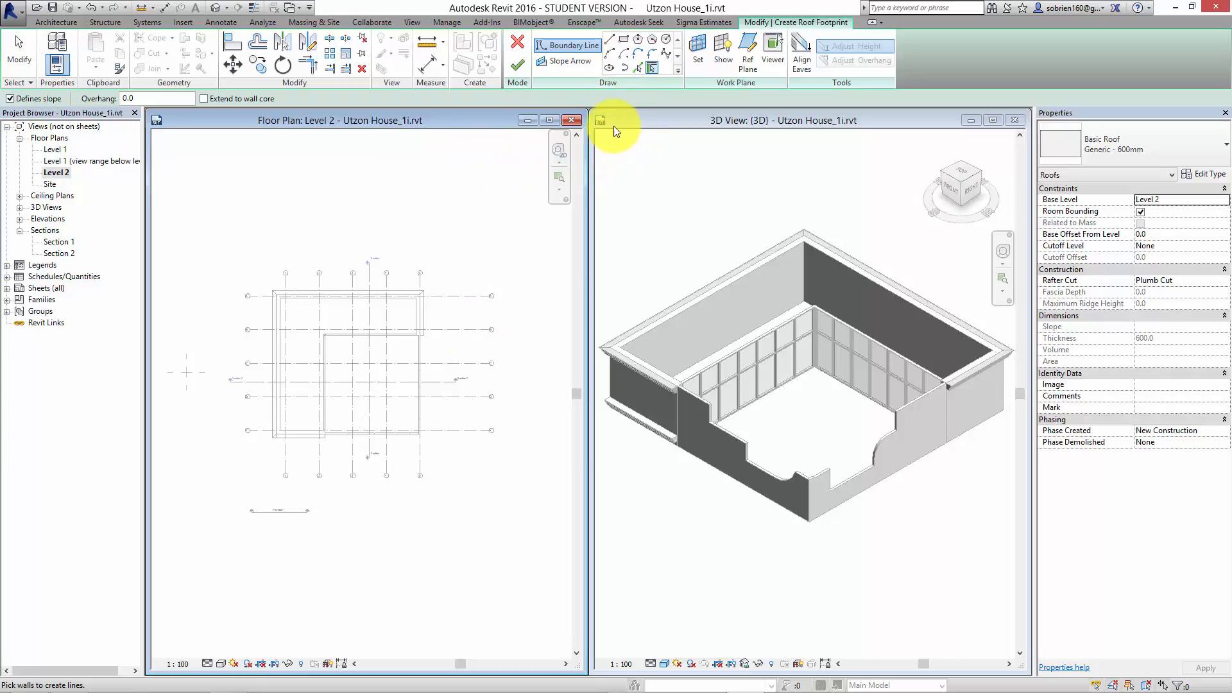
click(637, 68)
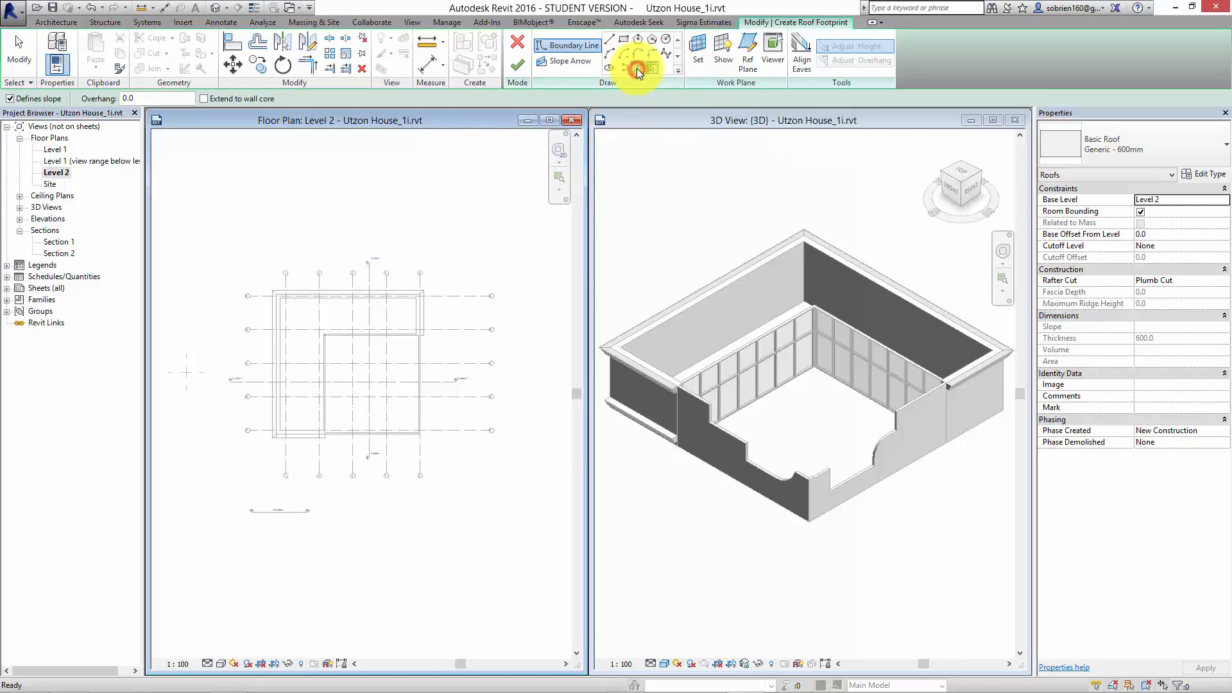
scroll(311, 308, up, 4)
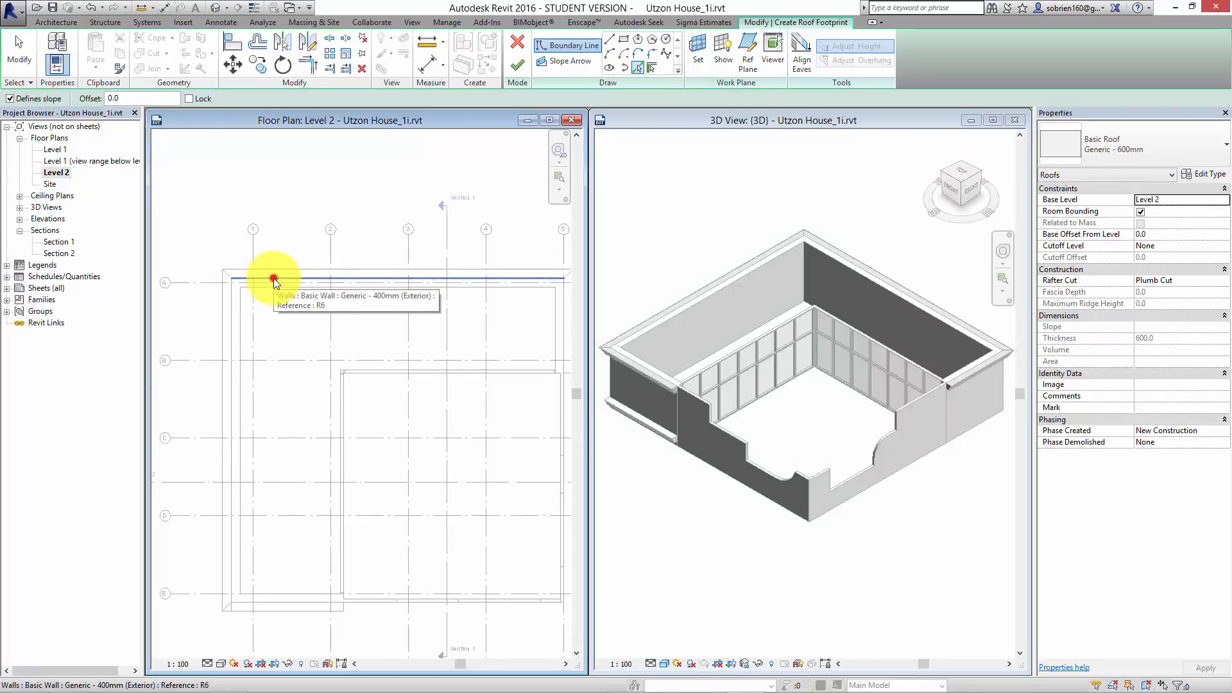
click(274, 279)
click(233, 304)
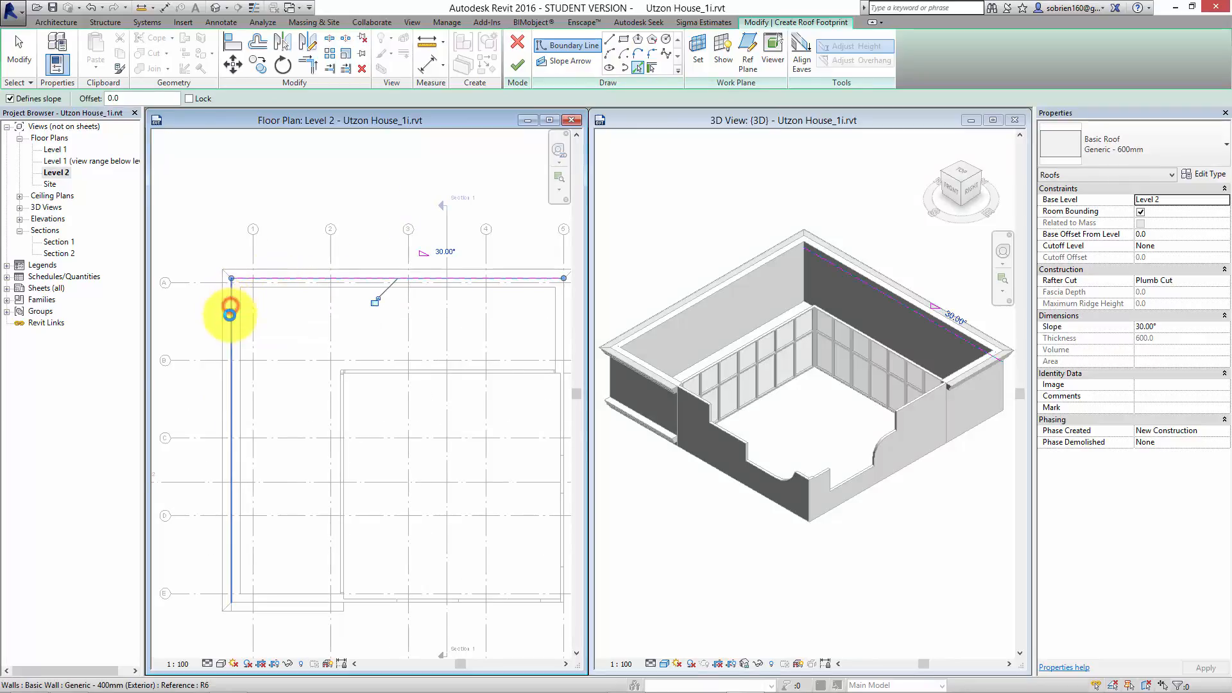
click(288, 602)
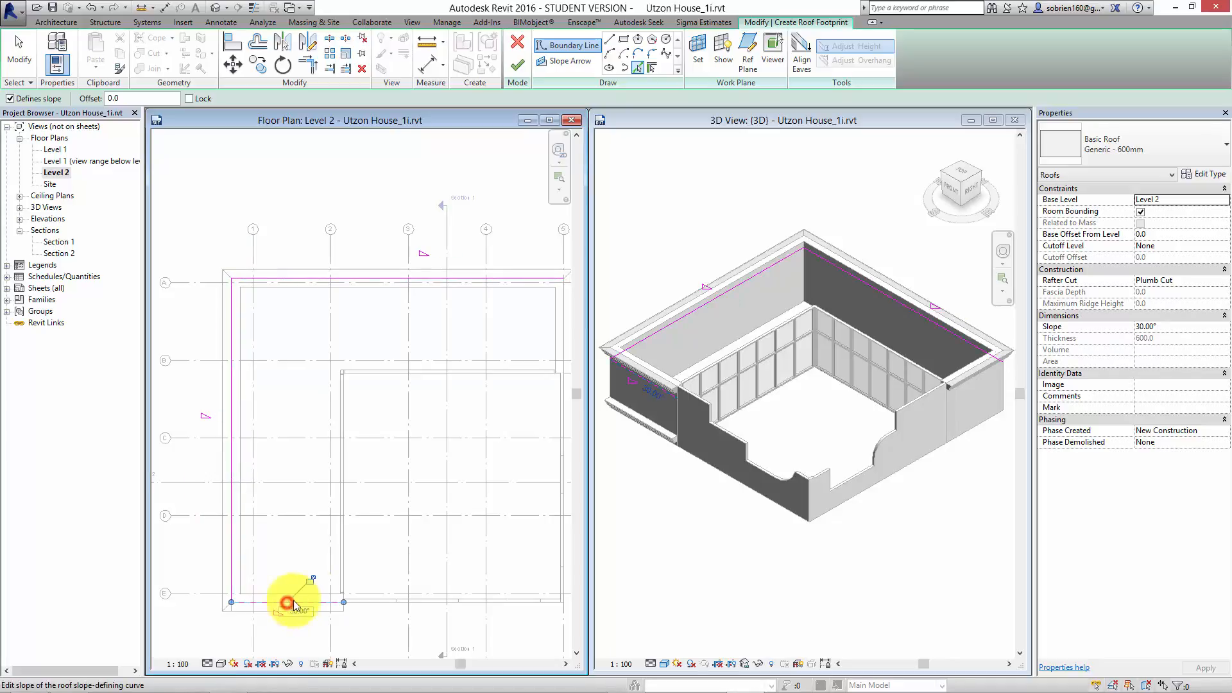
Step: Pick the two courtyard curtain walls and the outer face of the short east wall at grid 5 as further roof boundary lines
click(351, 560)
middle_drag(384, 483, 361, 482)
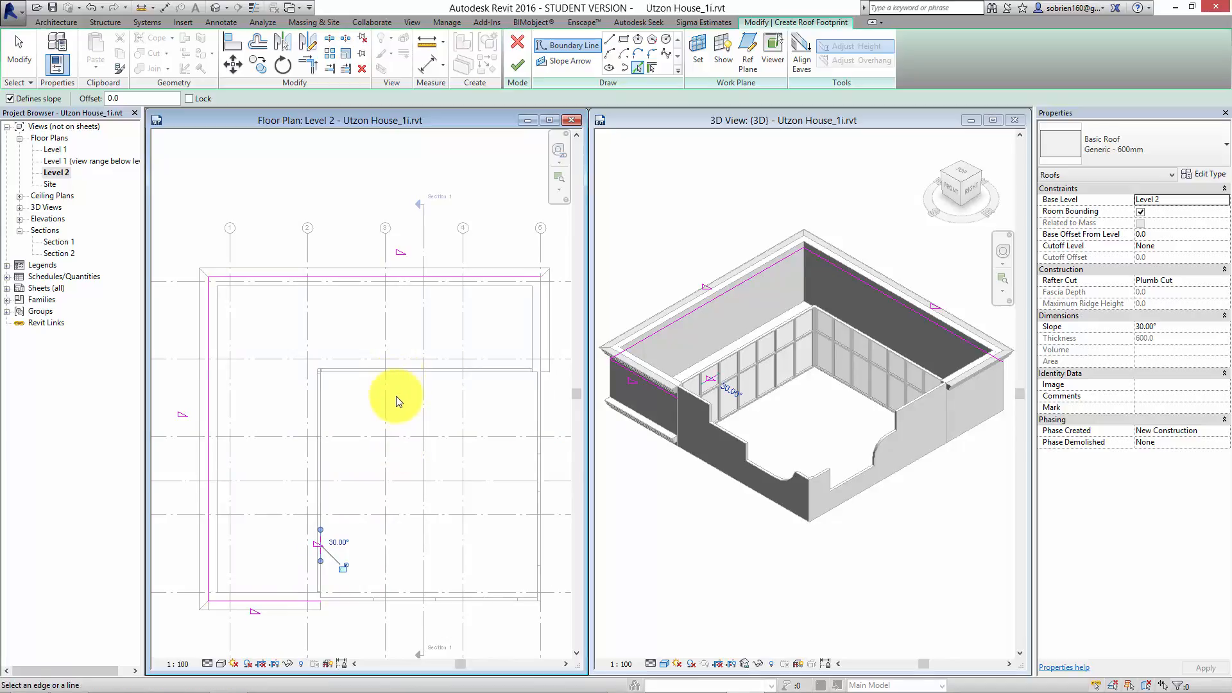
click(399, 378)
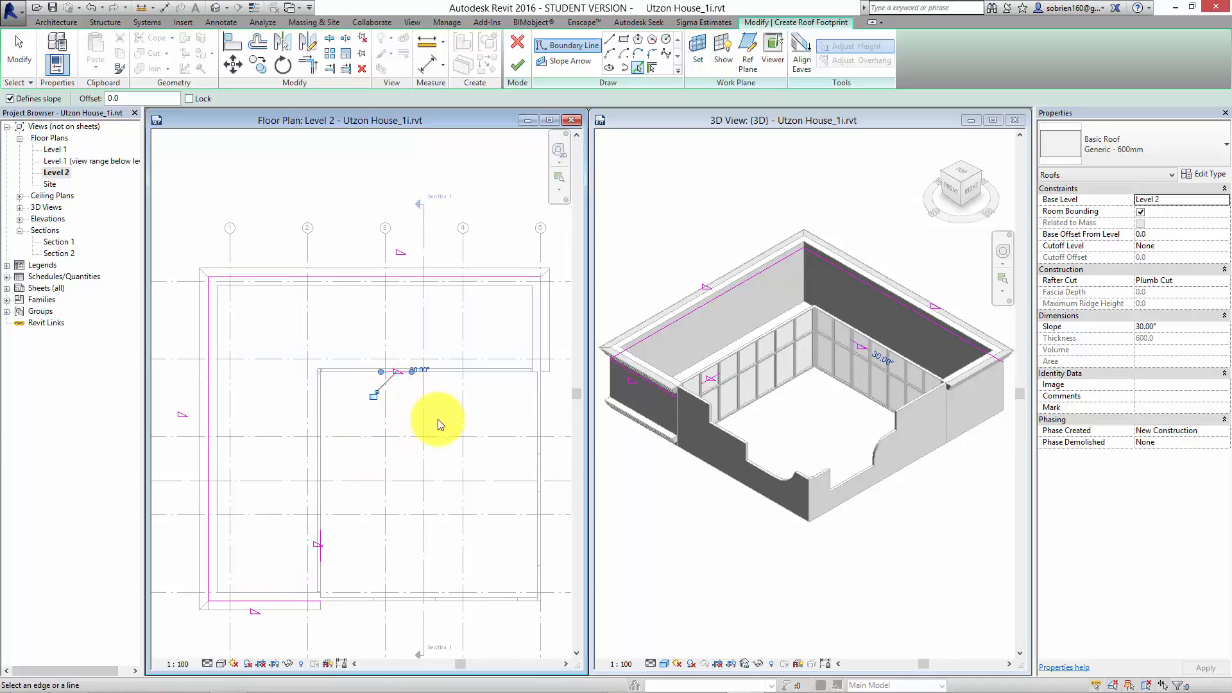
middle_drag(435, 418, 371, 434)
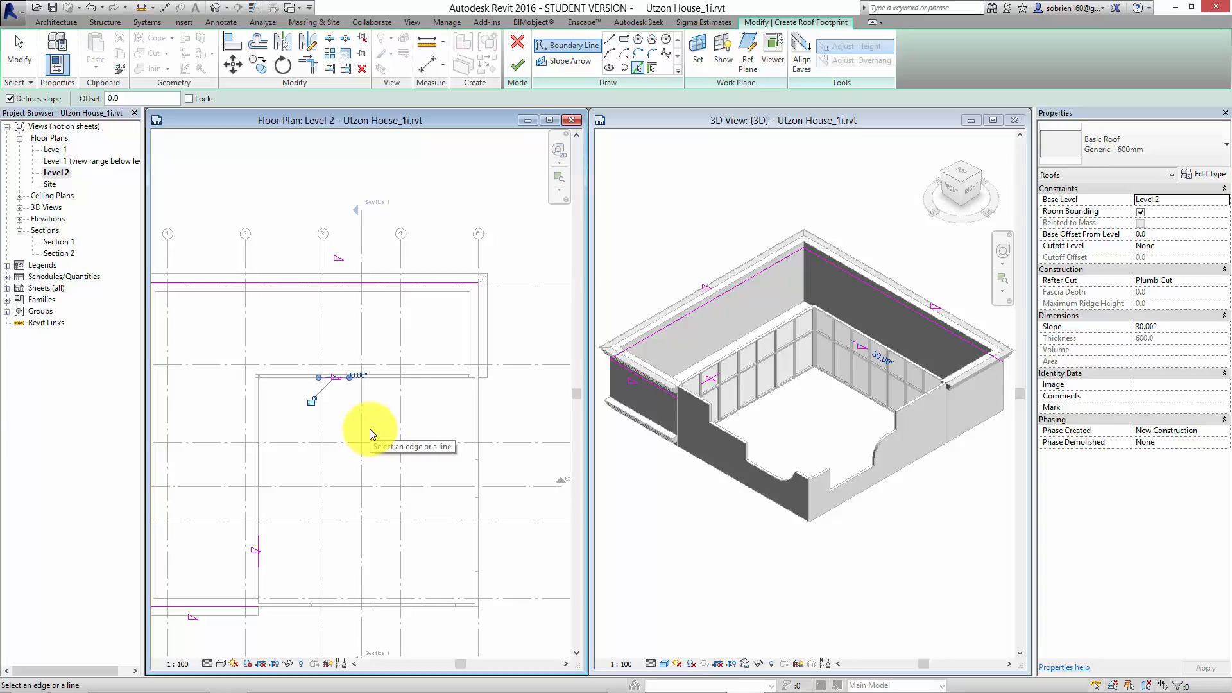
click(477, 345)
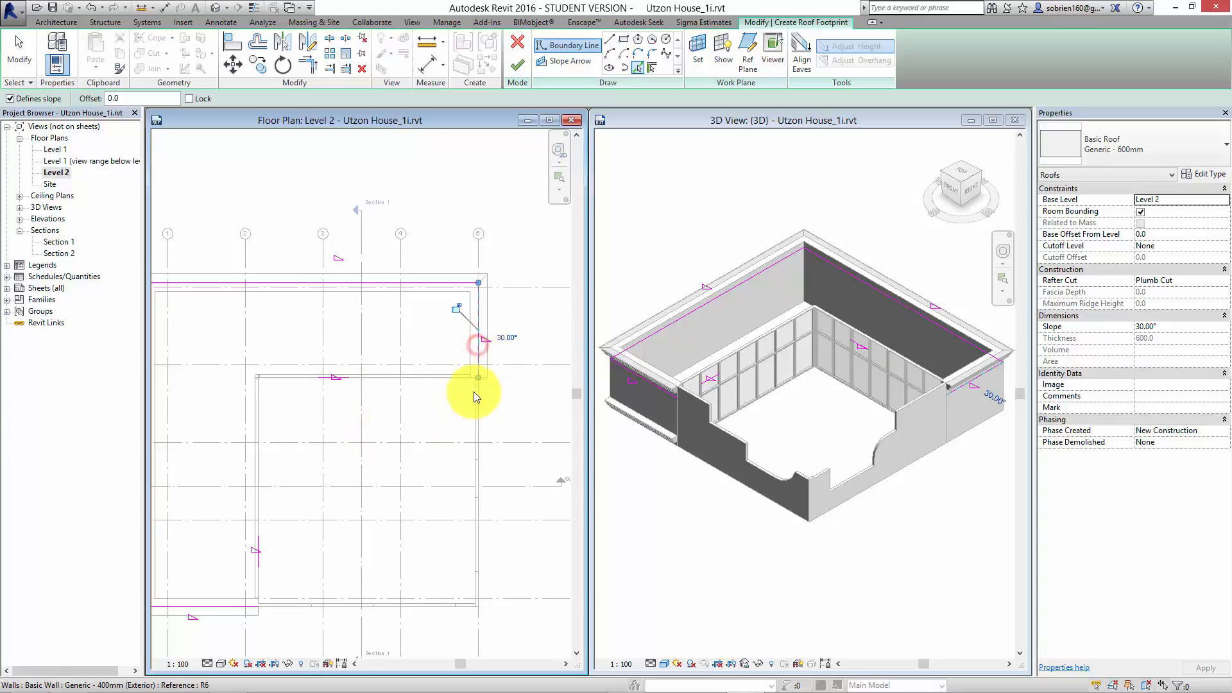
middle_drag(418, 435, 462, 385)
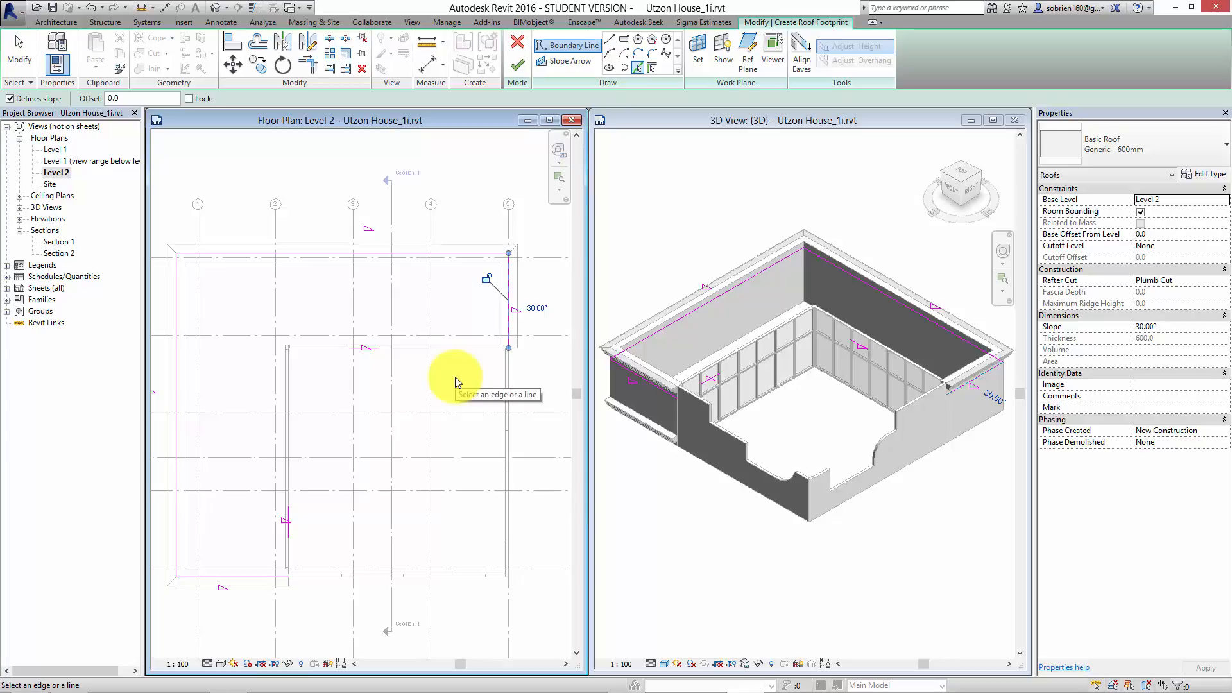
scroll(428, 307, up, 2)
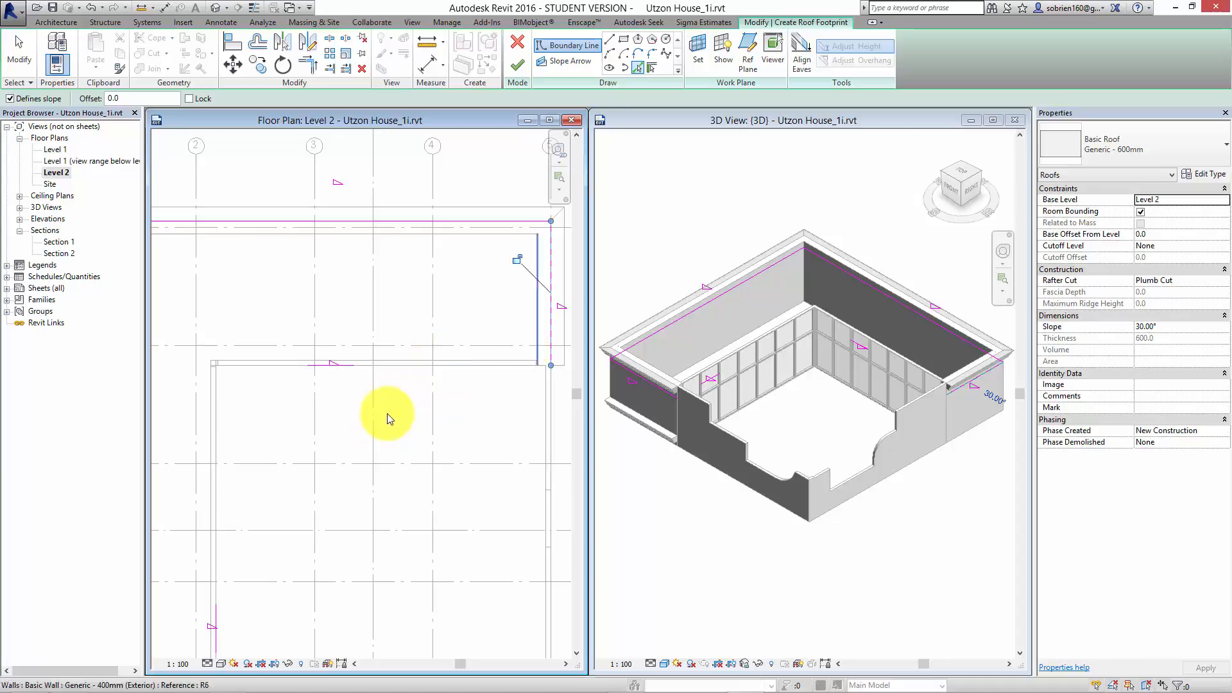
middle_drag(430, 397, 426, 383)
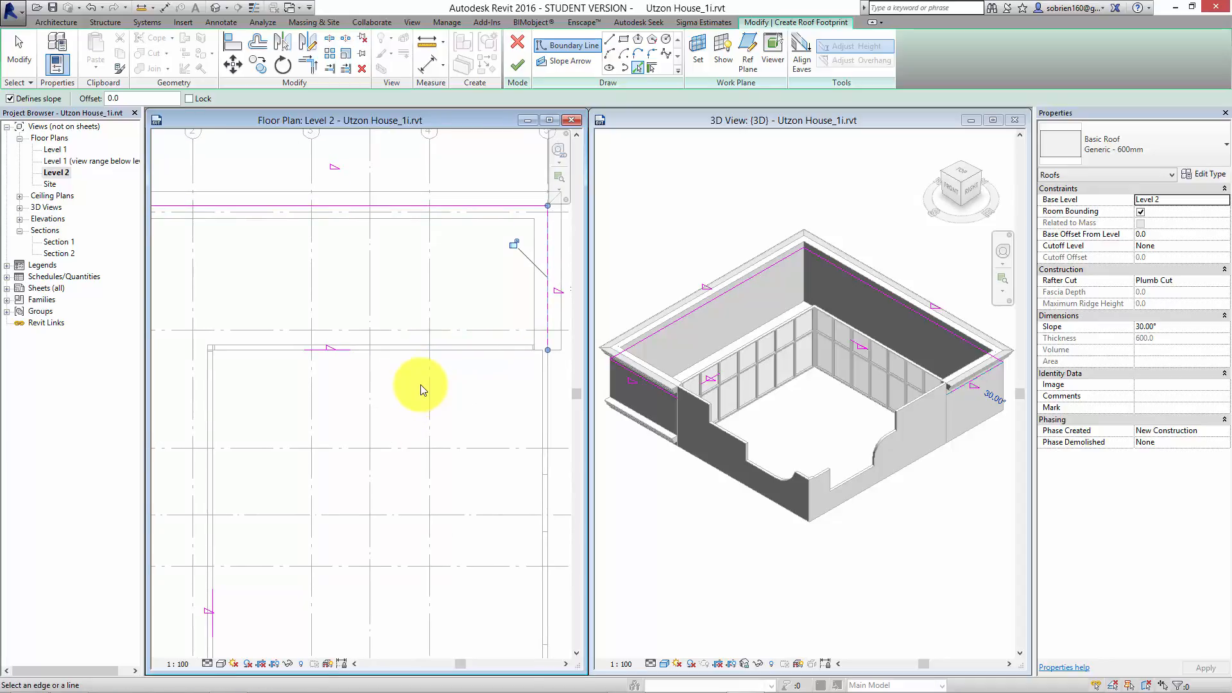
scroll(417, 397, down, 2)
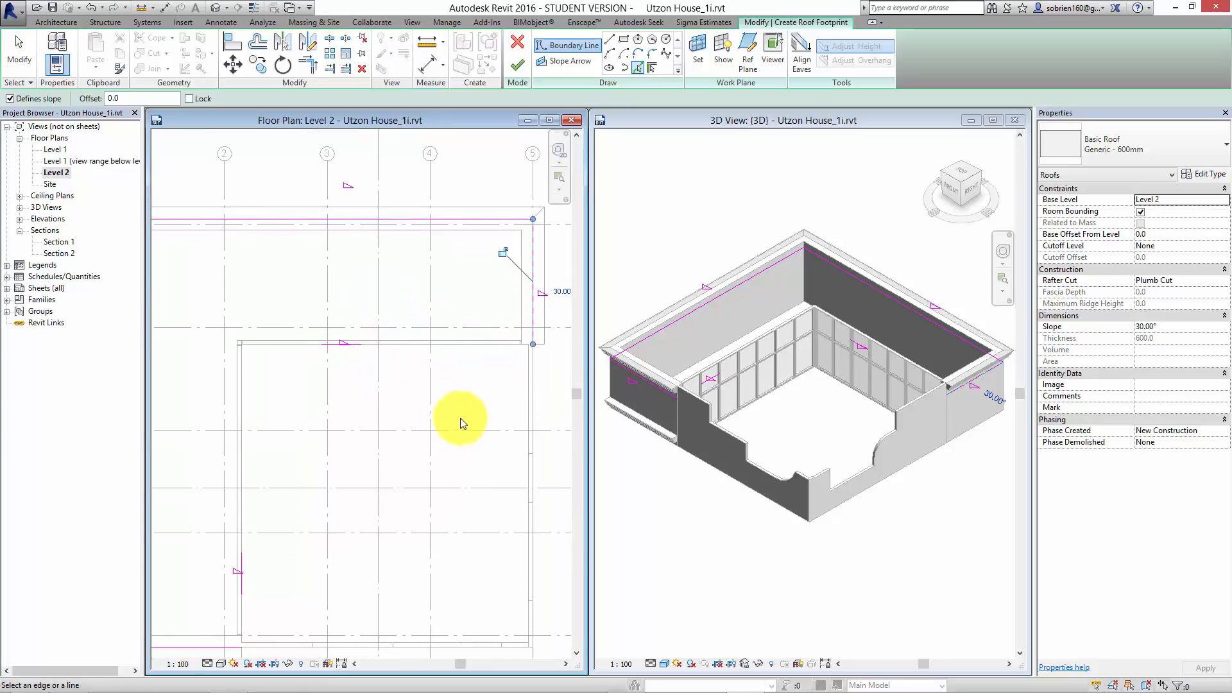
click(481, 352)
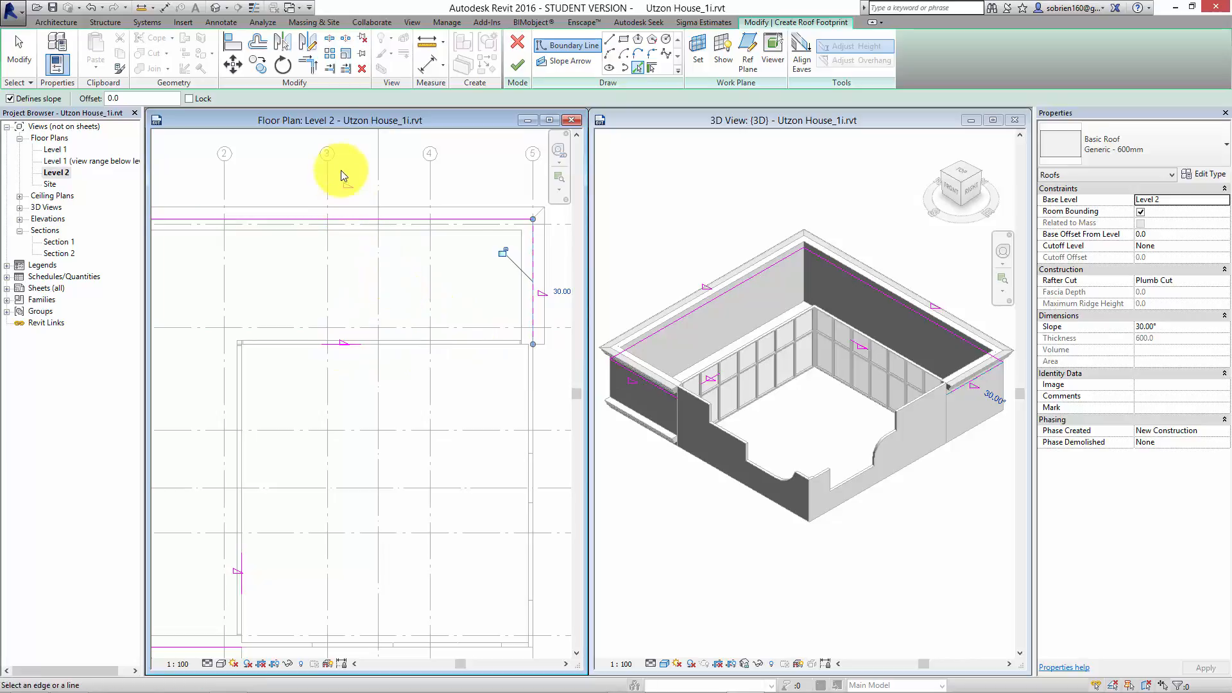
Step: Trim/Extend the horizontal curtain wall boundary line to a corner with the short east wall's boundary line at grid 5
click(313, 67)
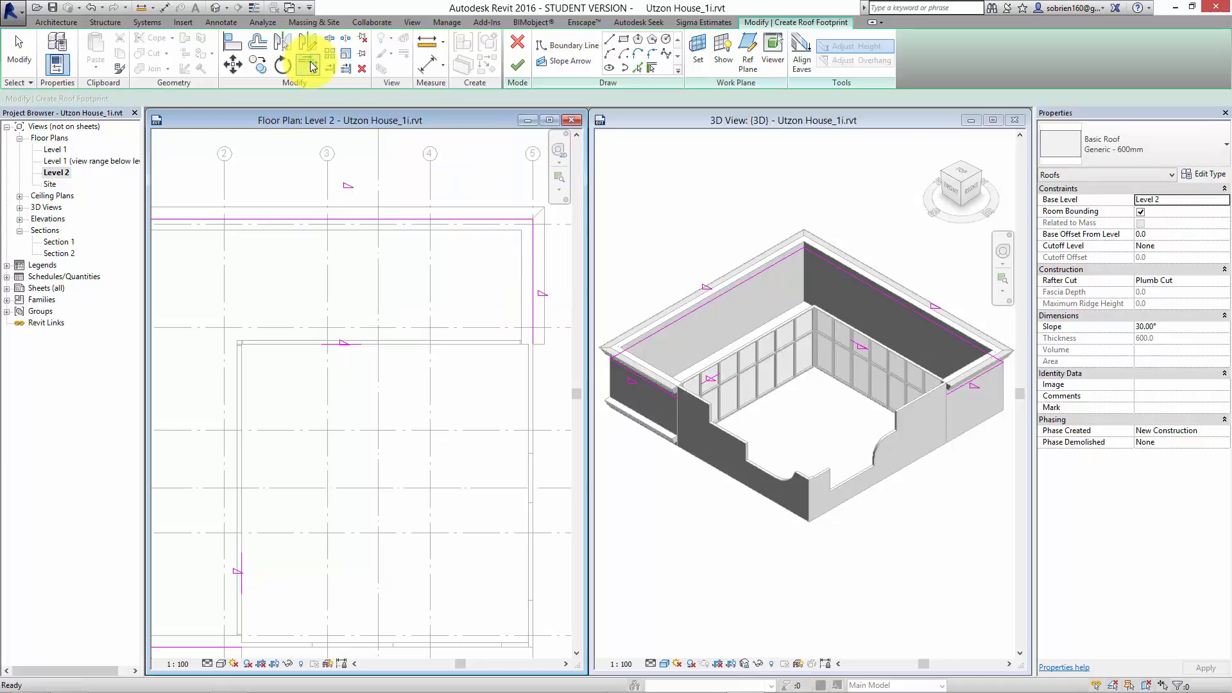
click(356, 344)
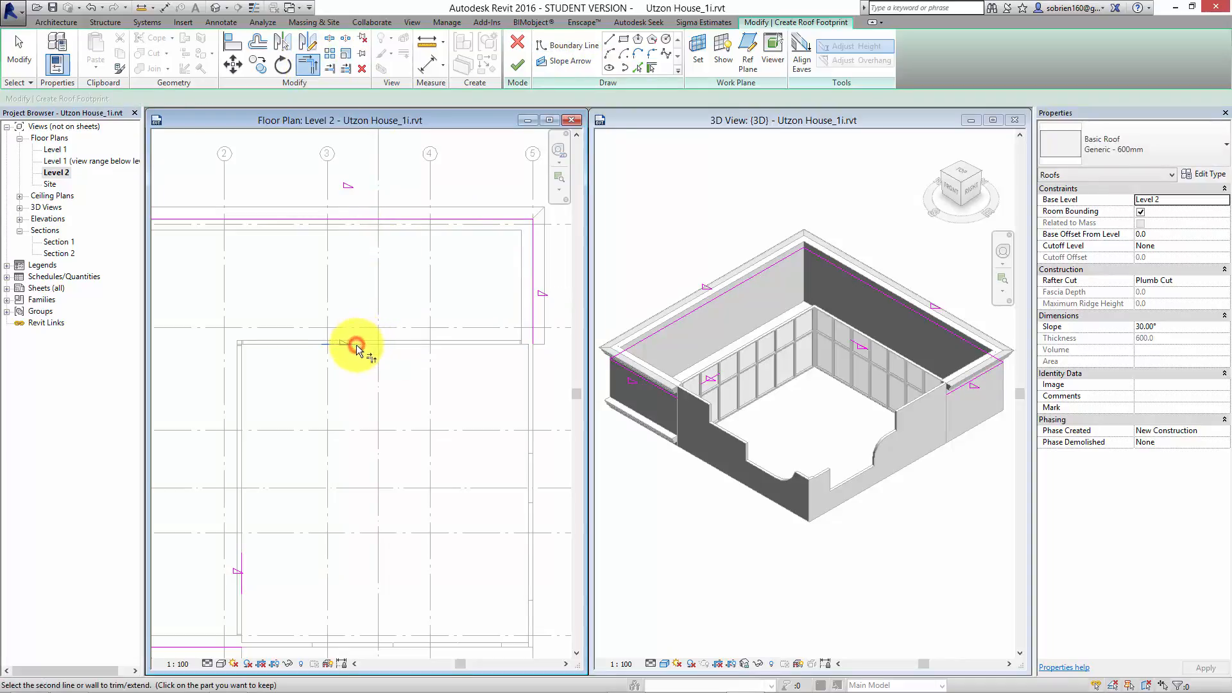
click(525, 307)
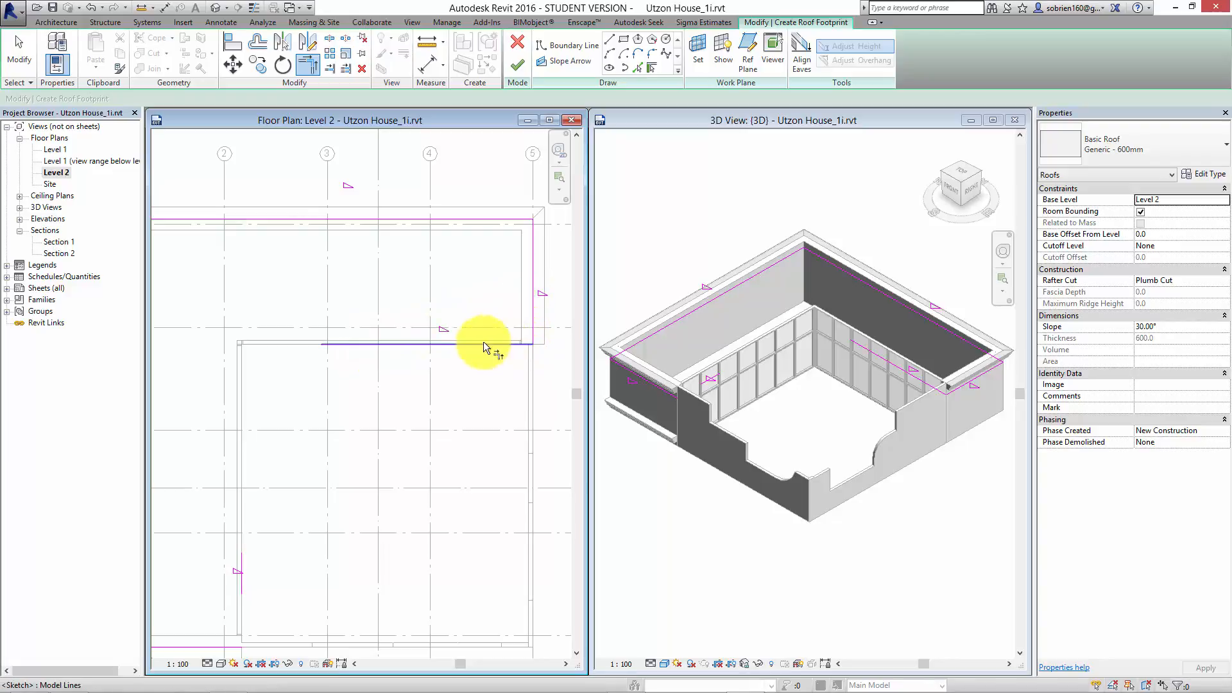
Step: Trim/Extend the vertical courtyard curtain wall boundary line to corners with the horizontal curtain wall line and the south boundary line, closing the L-shaped footprint
click(349, 348)
click(247, 559)
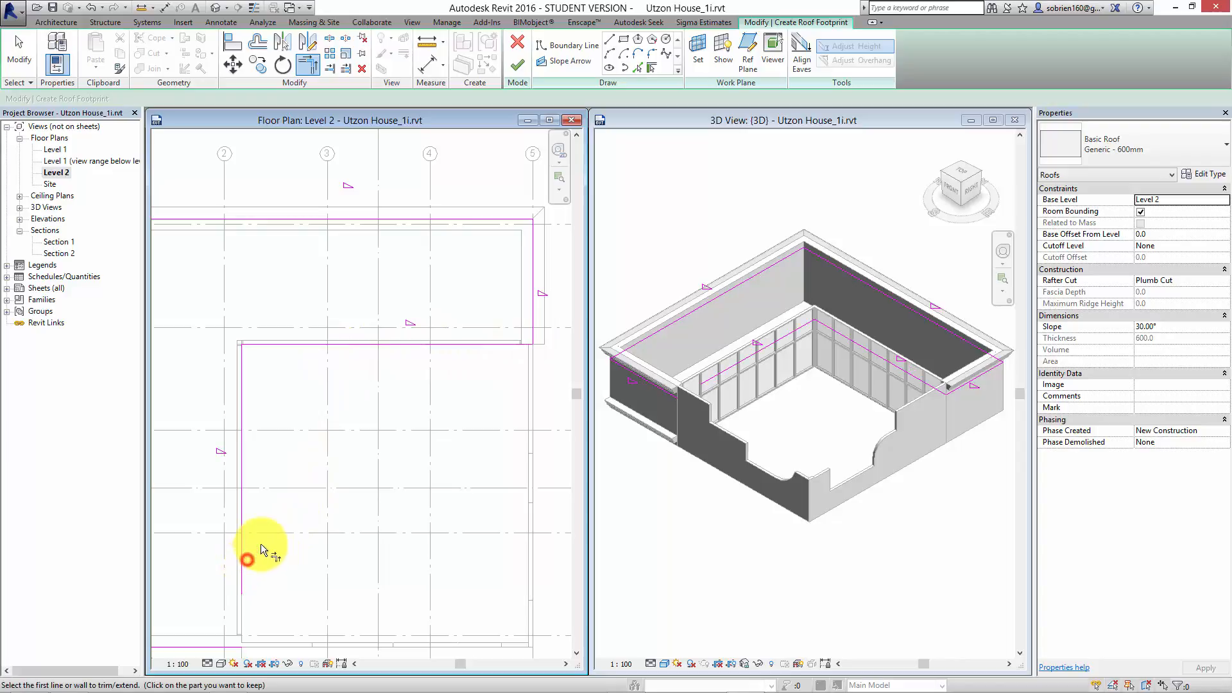
middle_drag(261, 544, 338, 434)
click(324, 471)
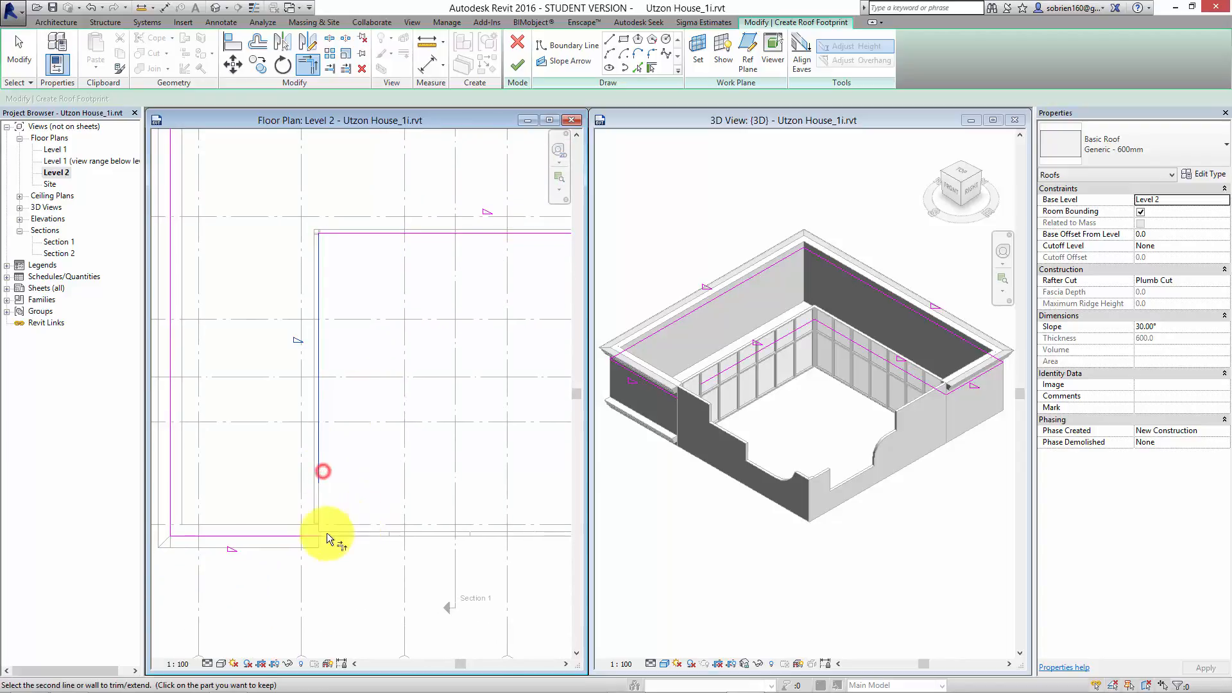
click(295, 534)
scroll(398, 526, down, 3)
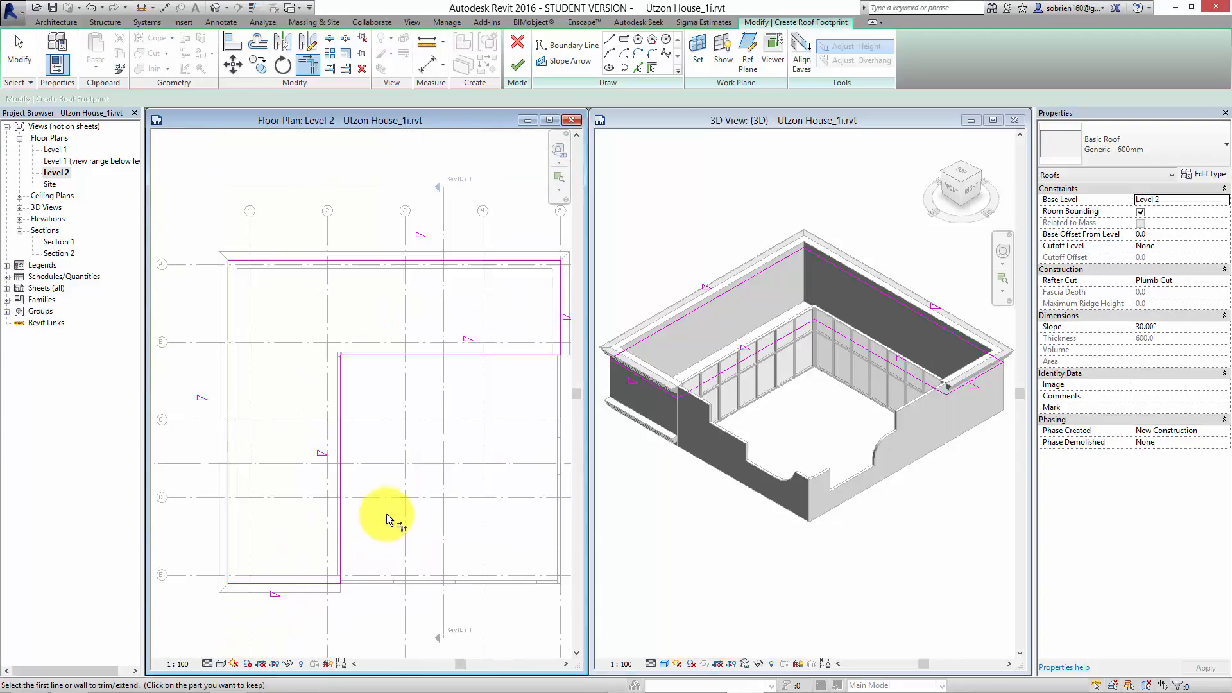
scroll(378, 501, down, 2)
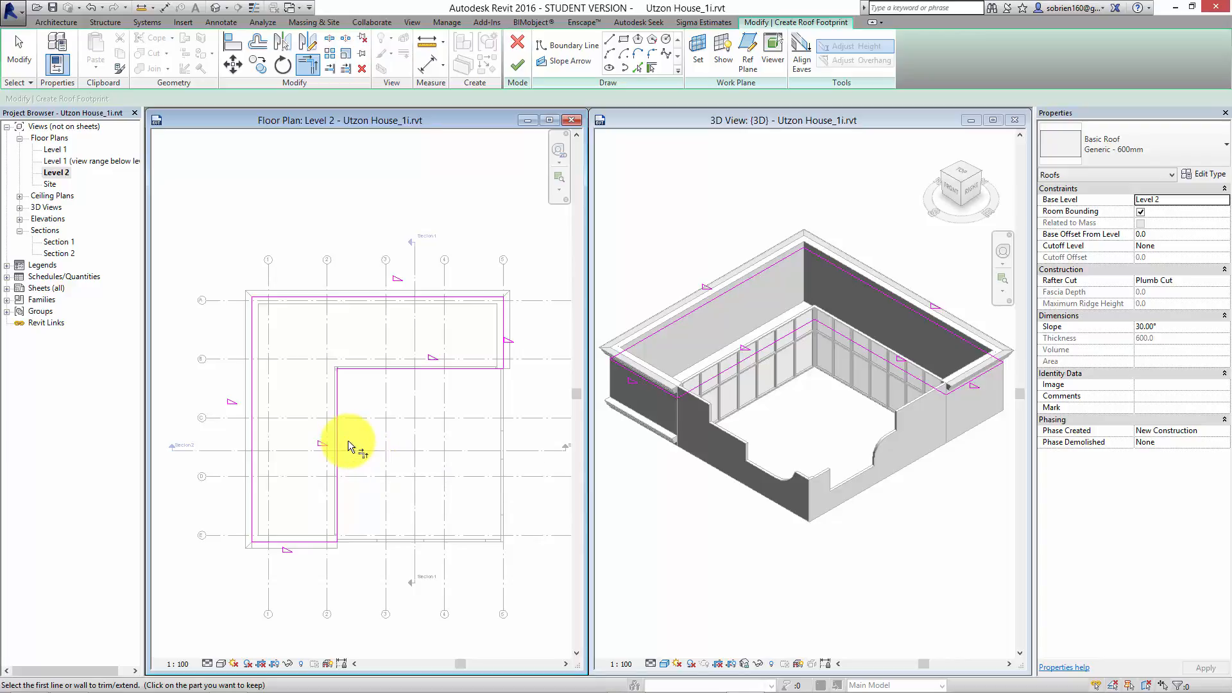
Step: Finish the roof footprint sketch and attach the highlighted exterior walls to the roof
scroll(450, 425, up, 5)
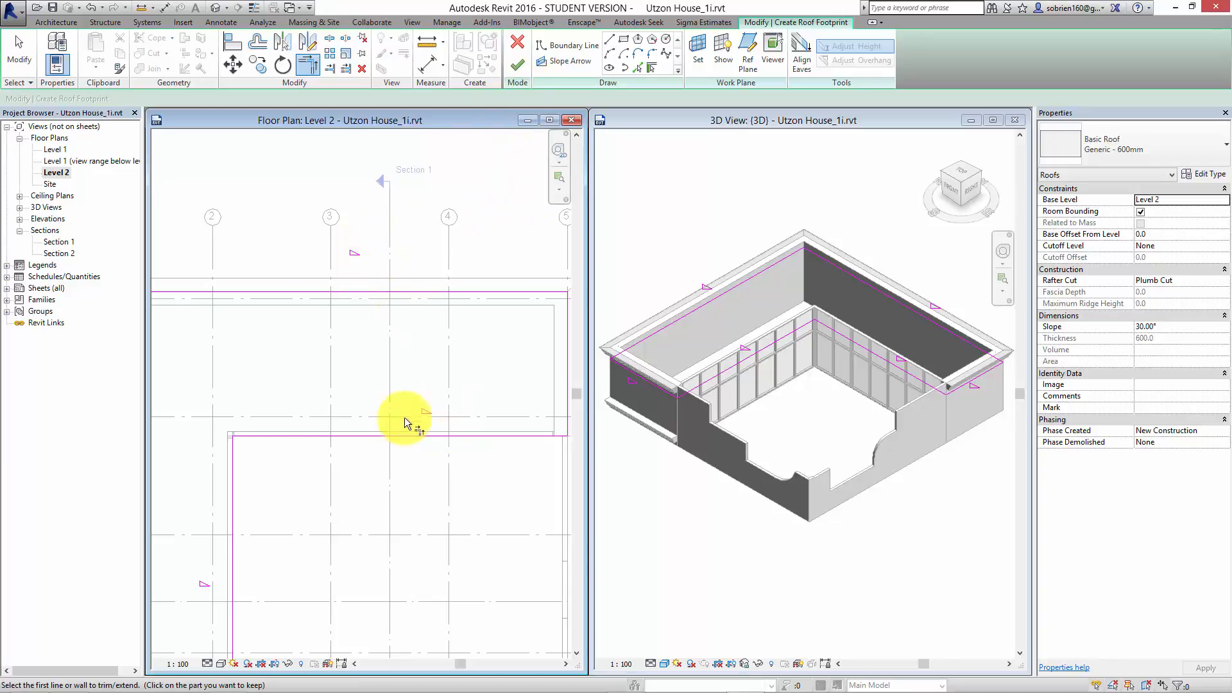
scroll(429, 450, down, 2)
middle_drag(438, 416, 407, 396)
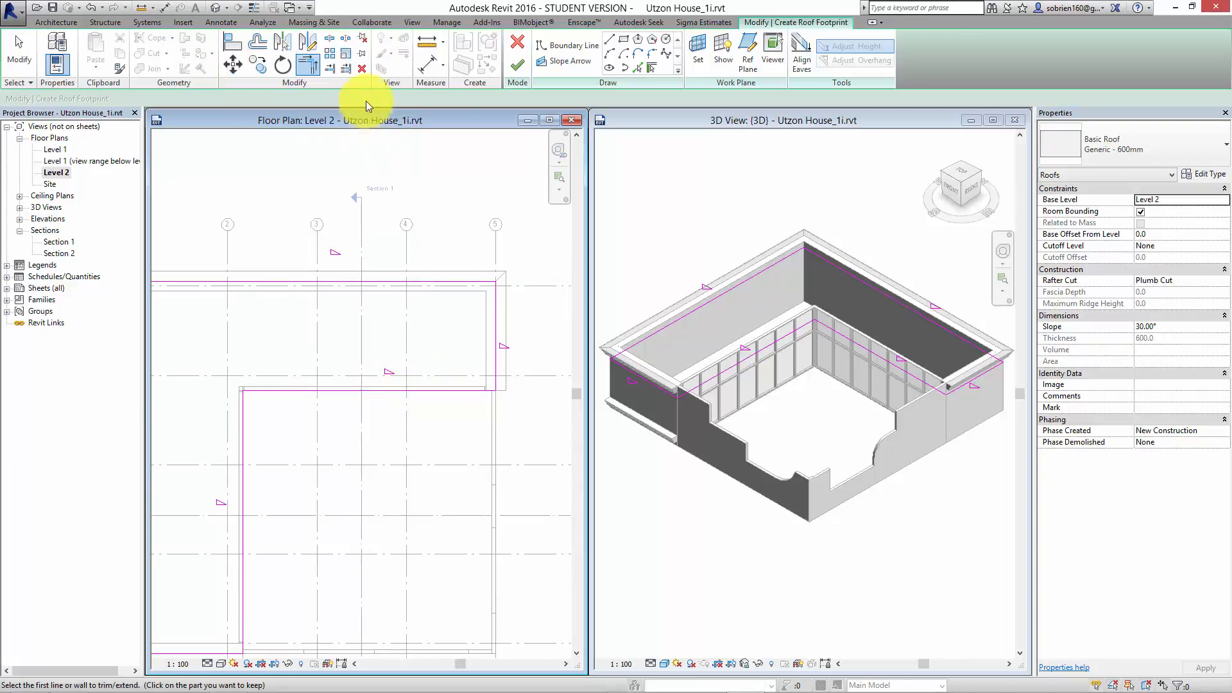
click(517, 66)
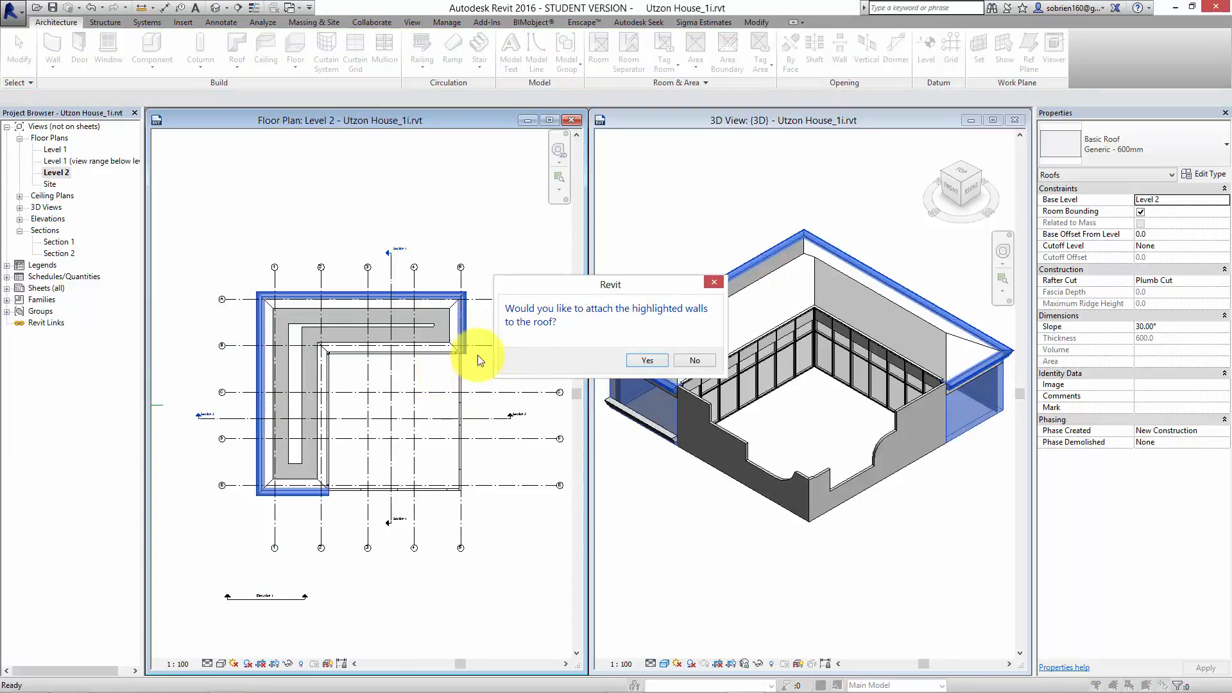
click(648, 361)
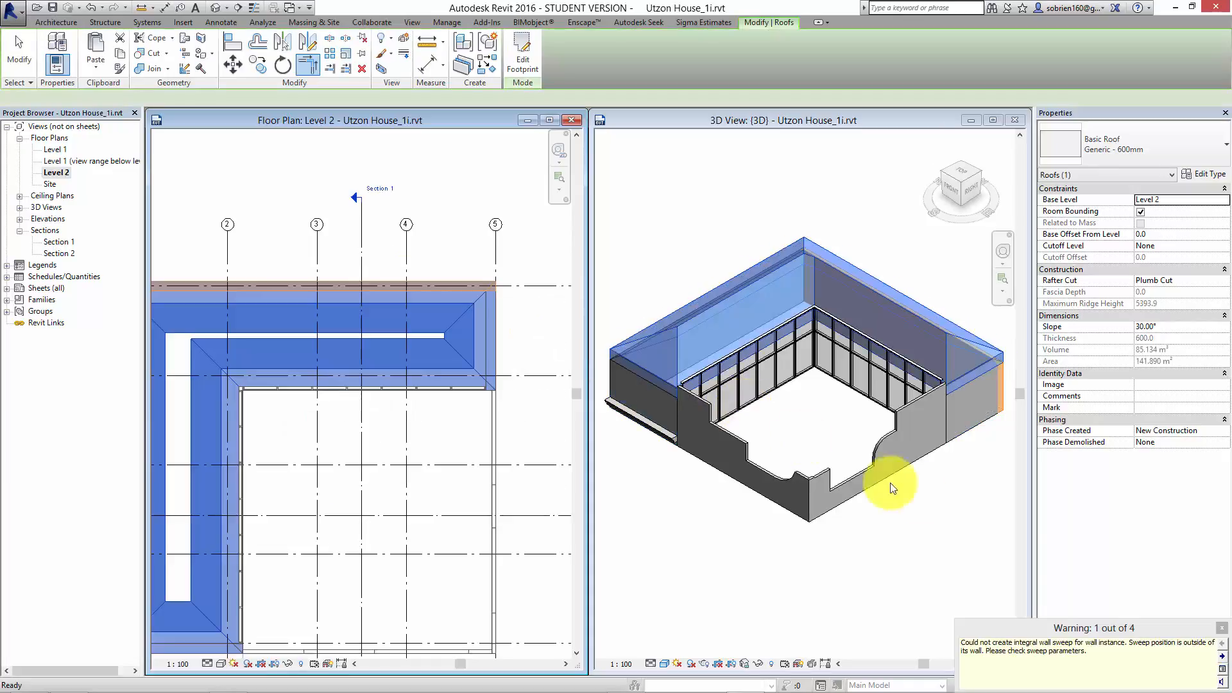
click(1222, 628)
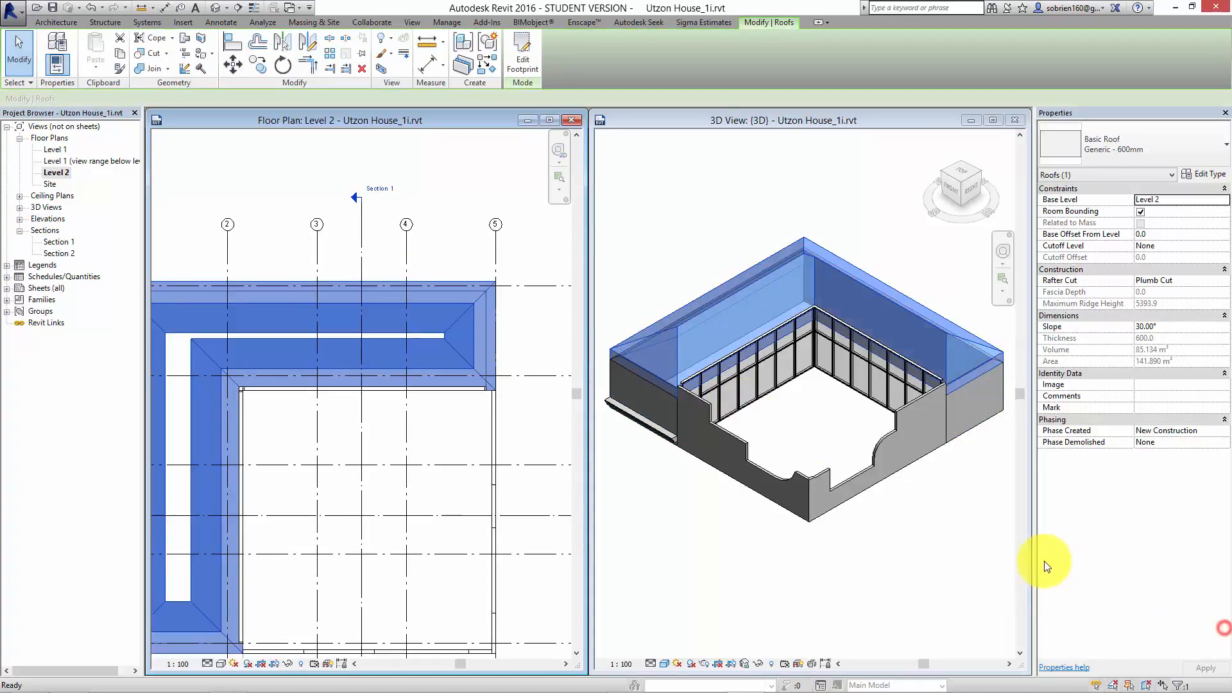
click(916, 565)
scroll(906, 544, down, 1)
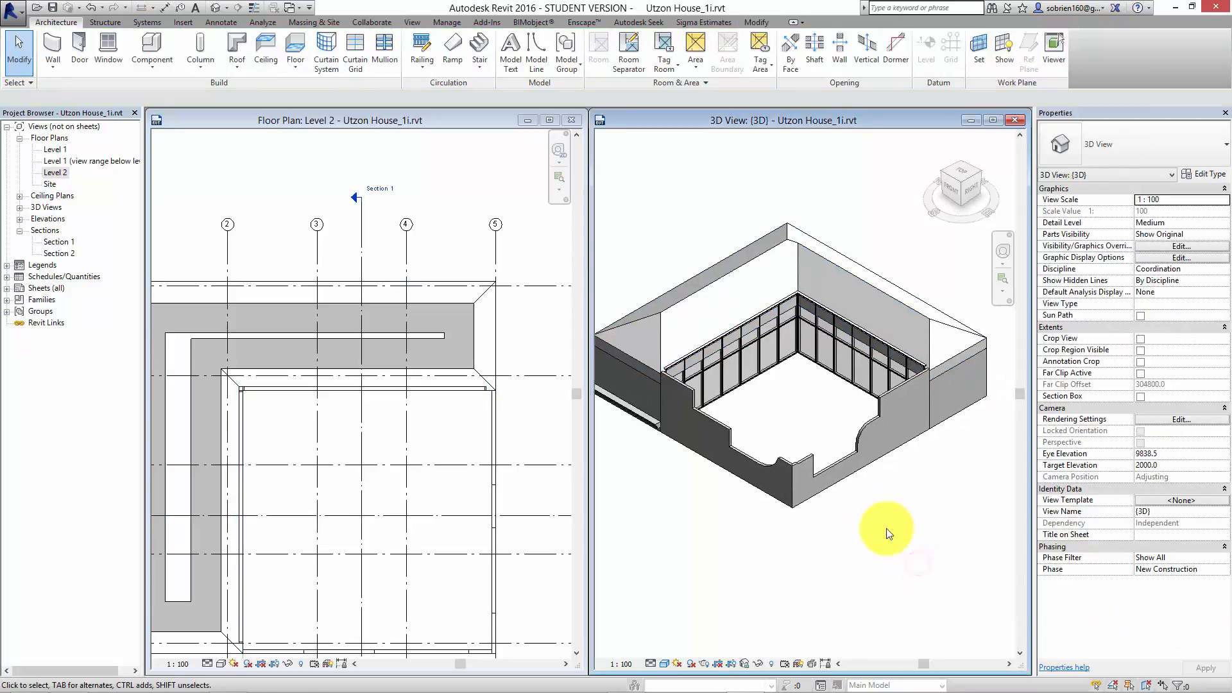
shift+middle_drag(869, 511, 899, 390)
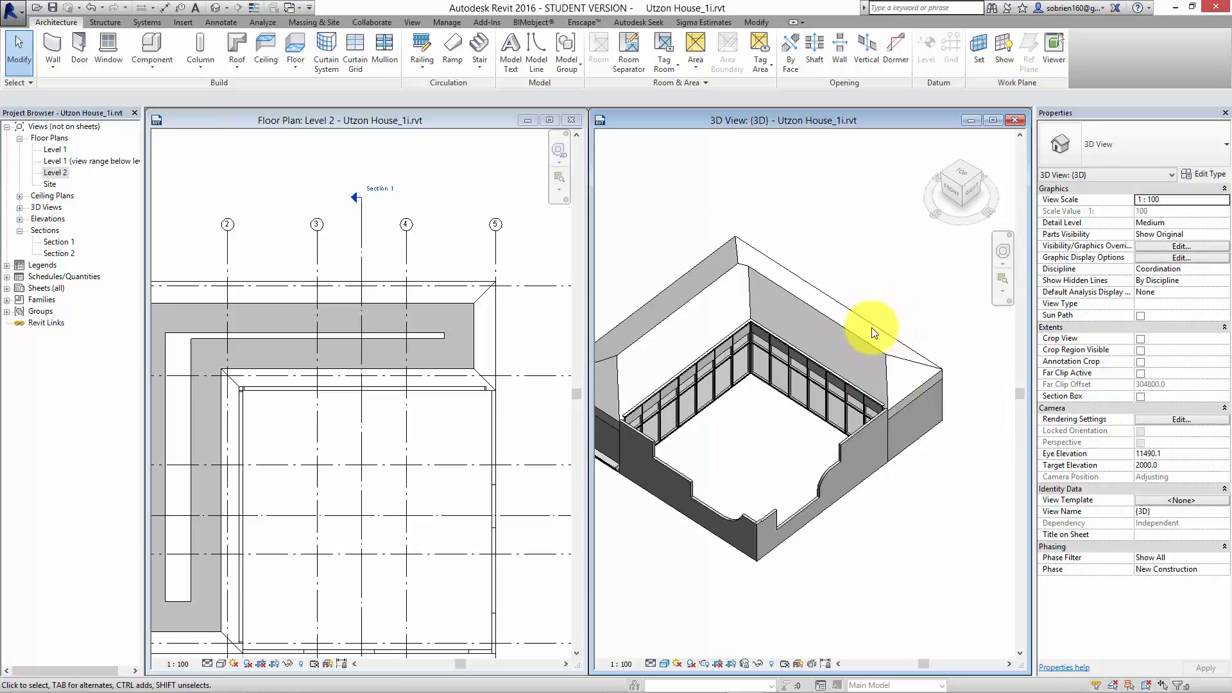
middle_drag(894, 366, 896, 396)
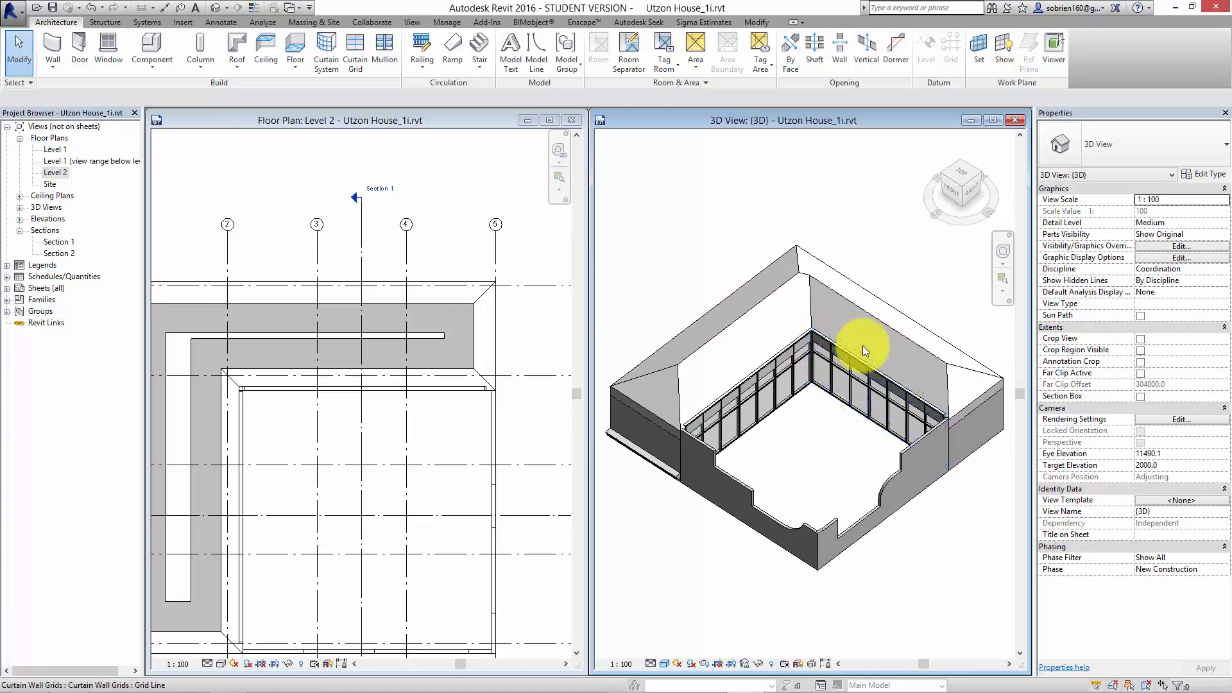
Step: Edit the roof's footprint to turn off Defines Slope for the whole chain of six boundary lines, and finish the sketch
click(457, 363)
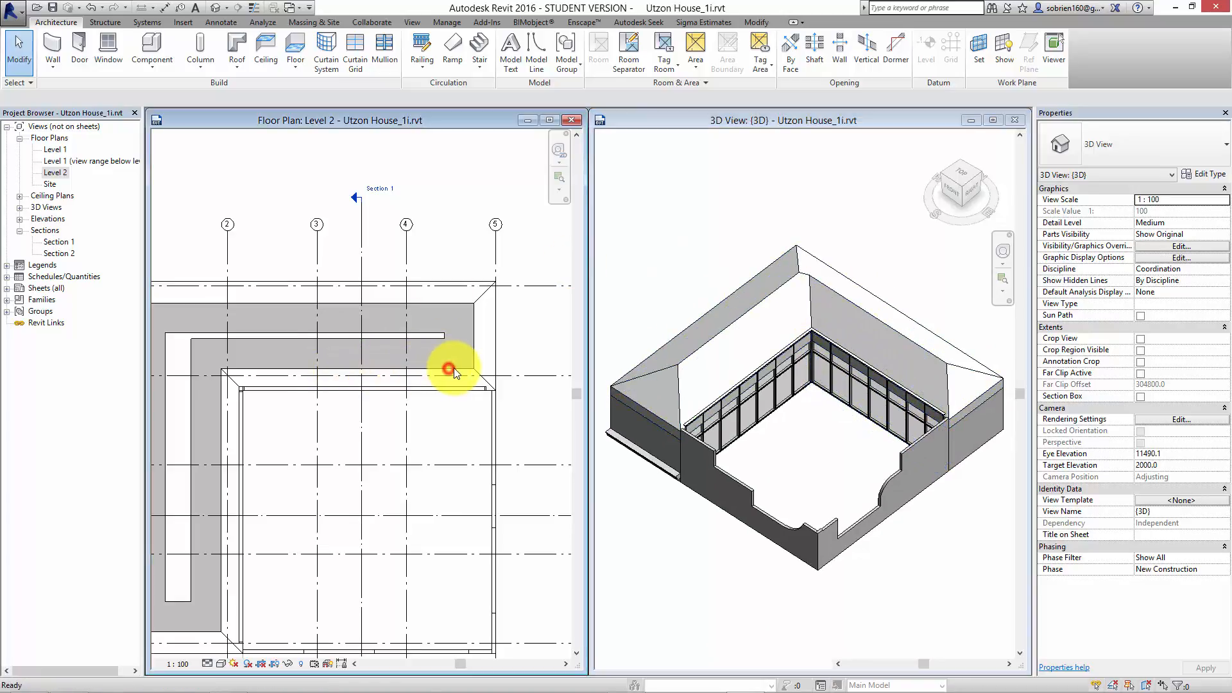
click(463, 365)
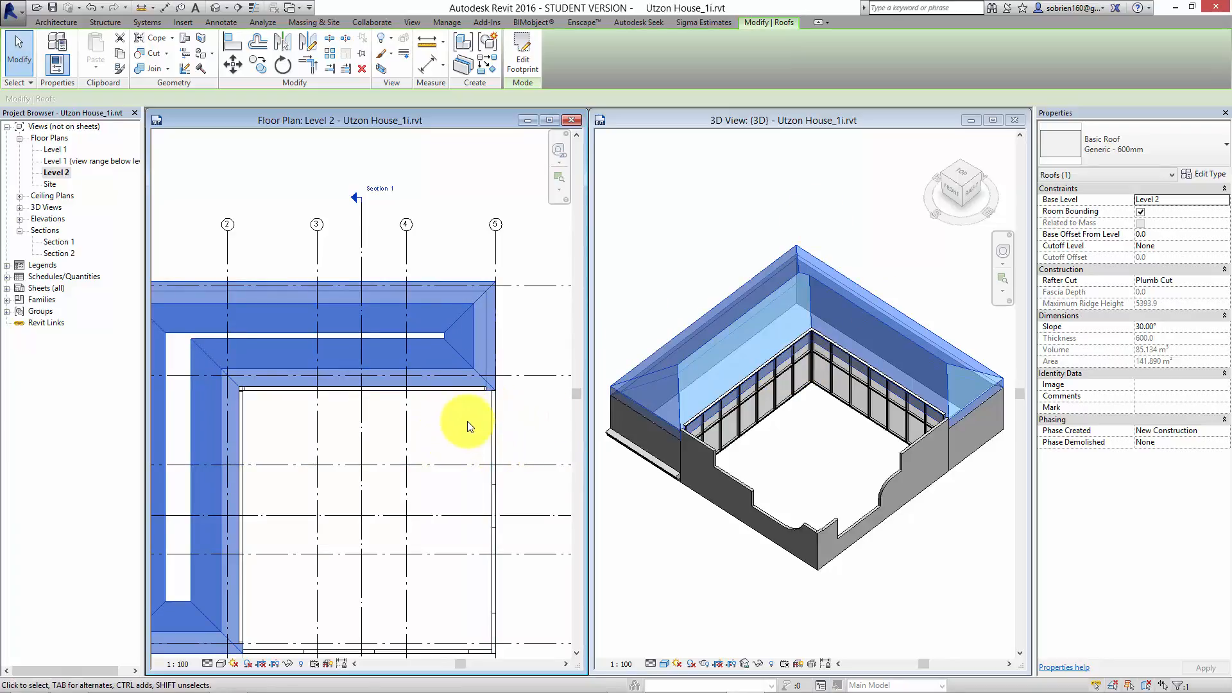
click(524, 61)
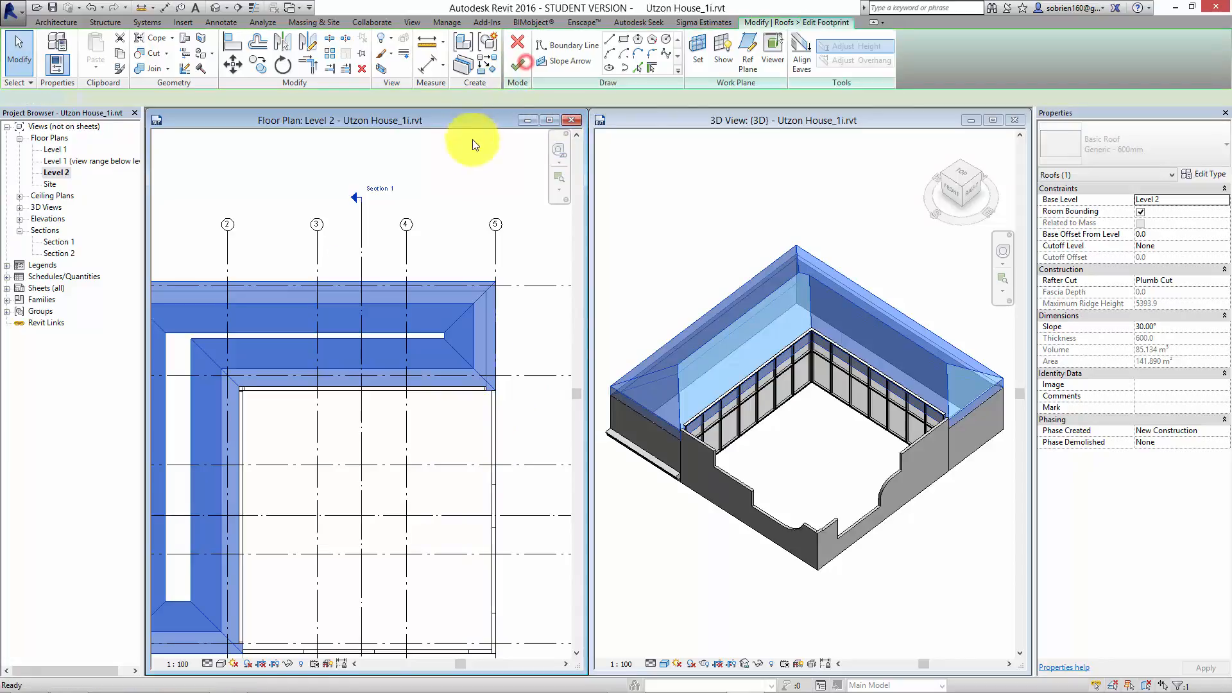
scroll(424, 247, down, 1)
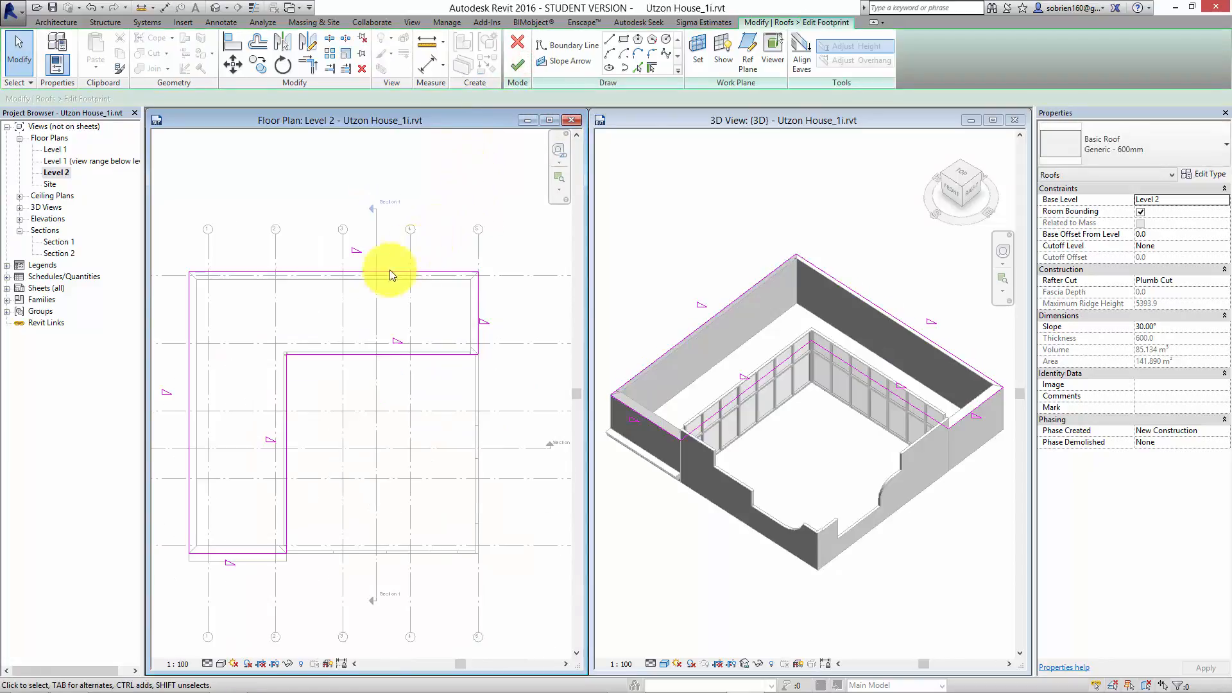
middle_drag(391, 275, 440, 240)
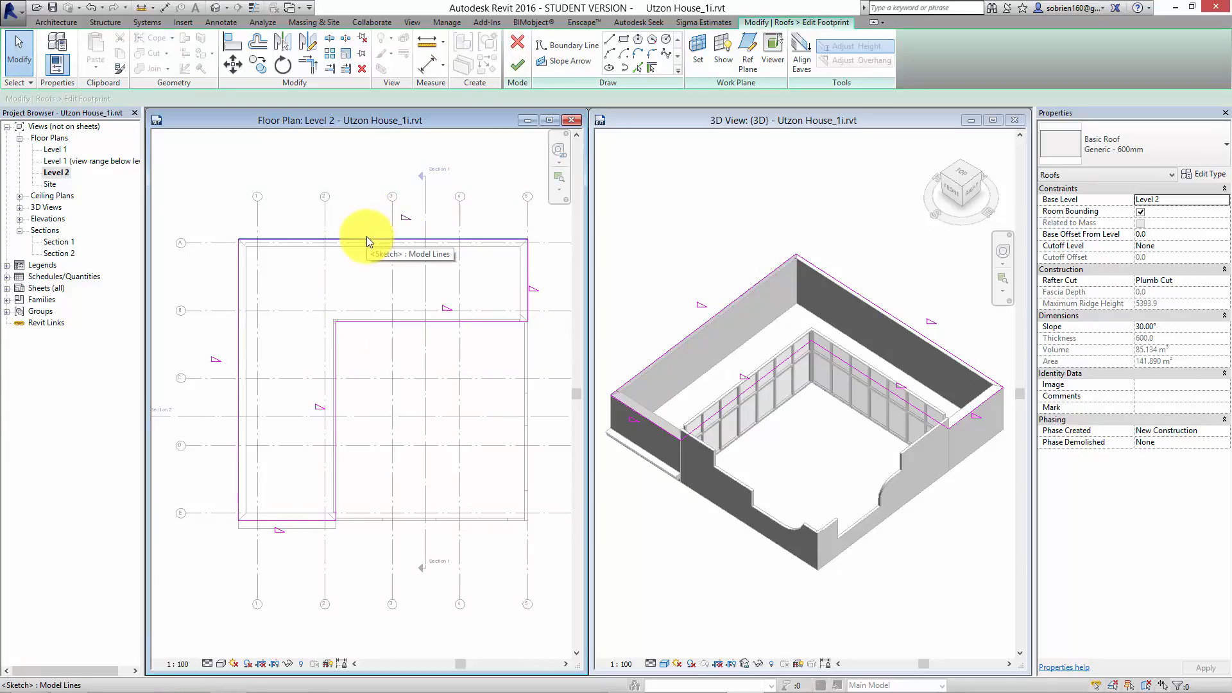
key(Tab)
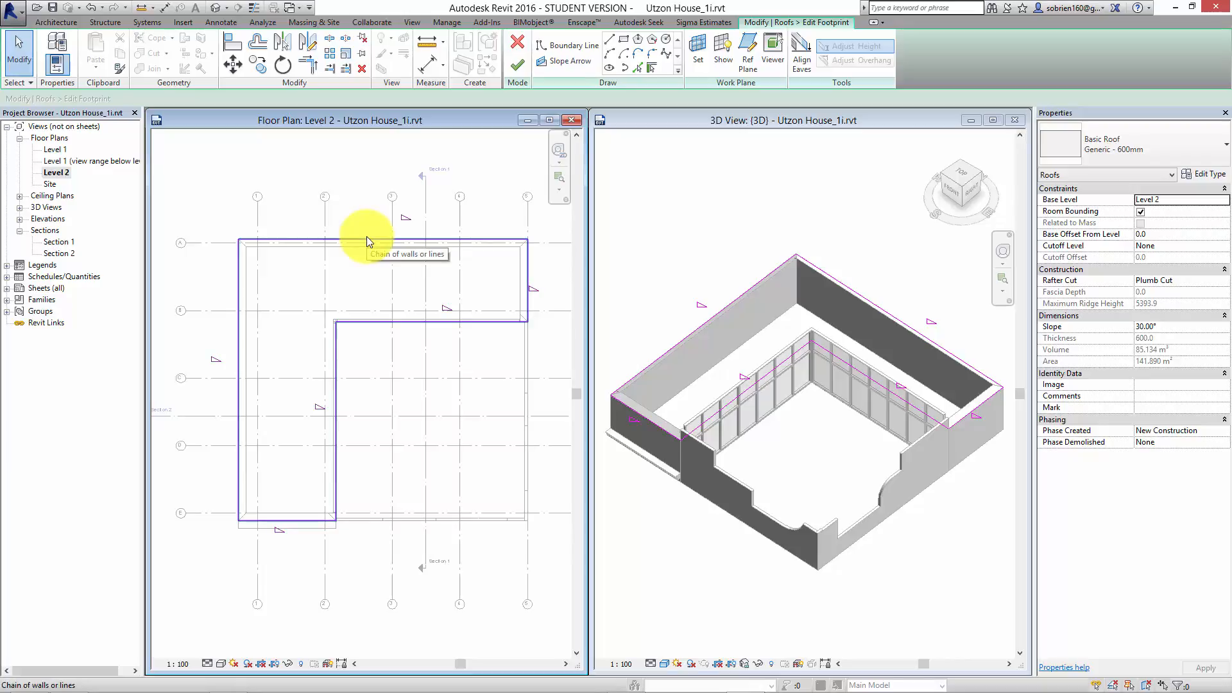
click(367, 238)
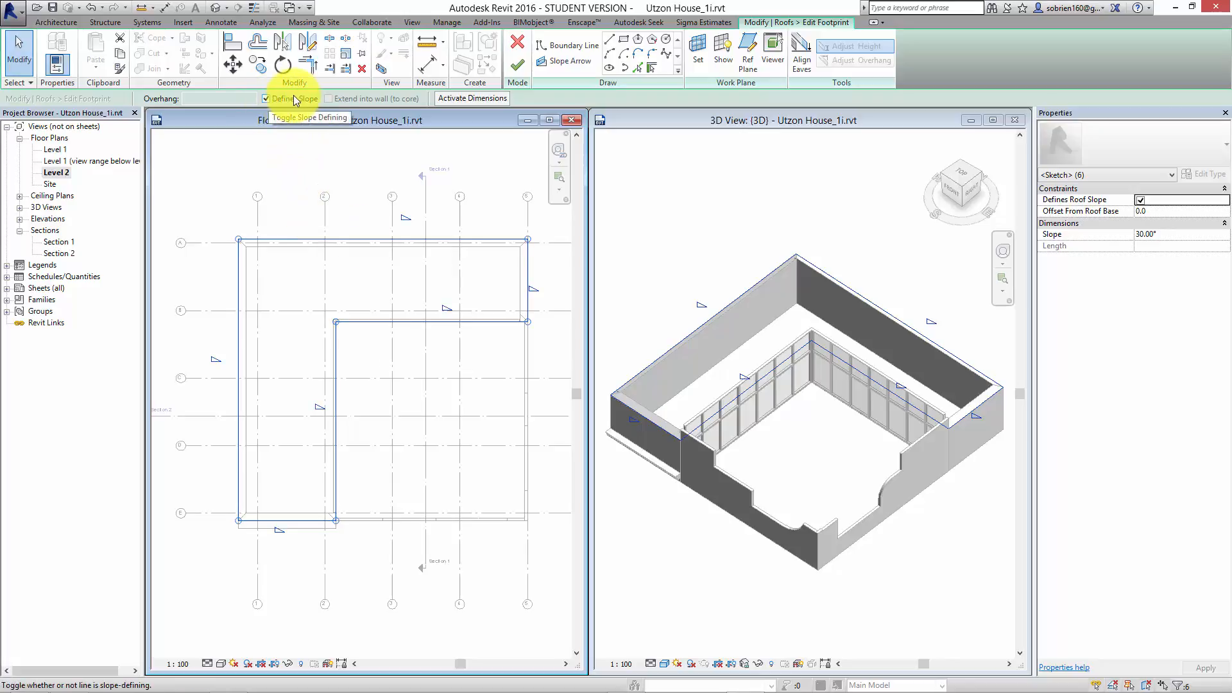
click(267, 99)
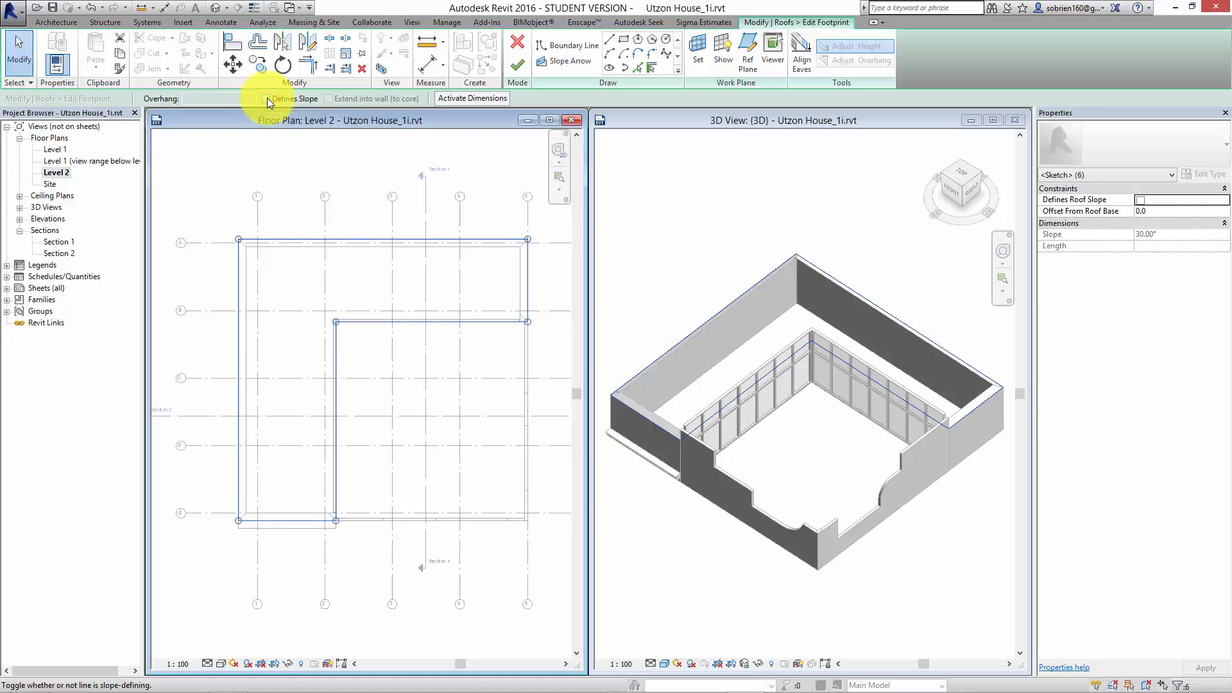
click(517, 67)
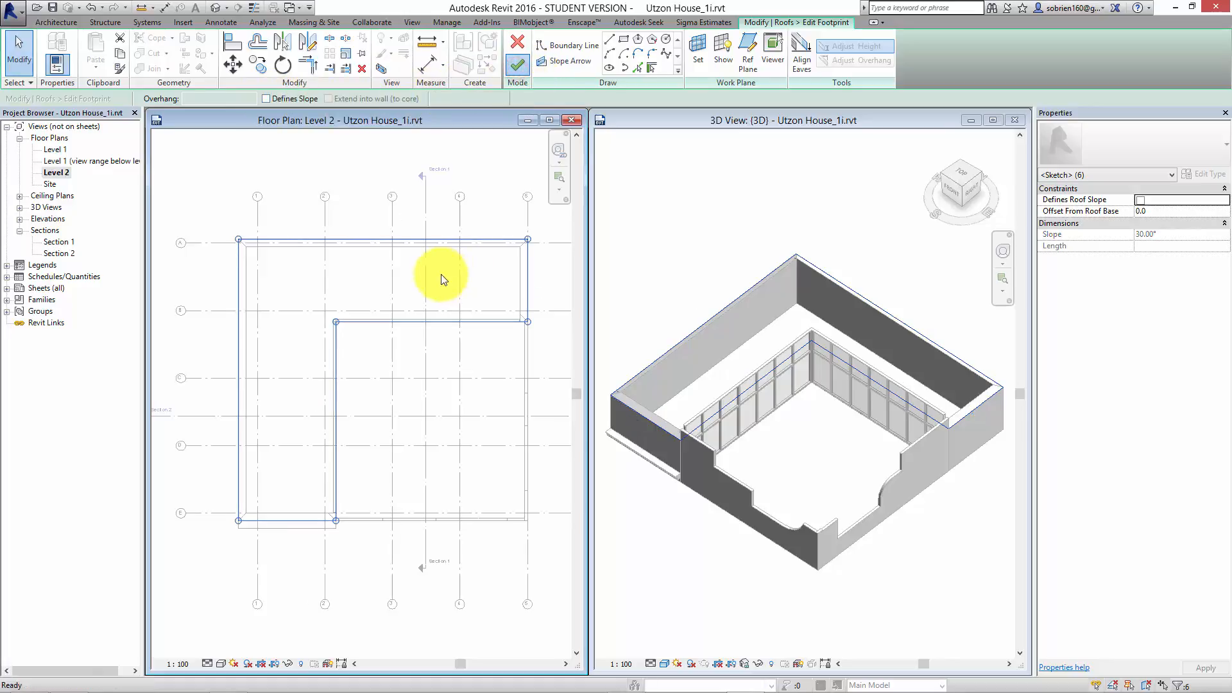
click(633, 571)
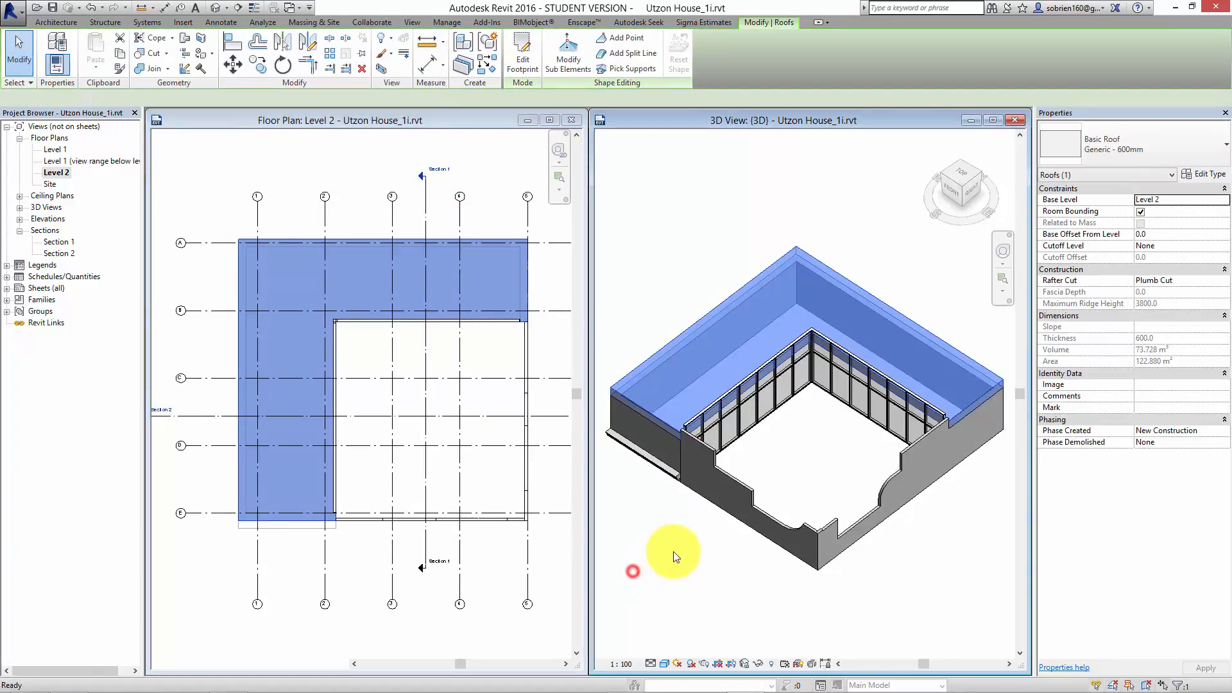
shift+middle_drag(670, 553, 732, 550)
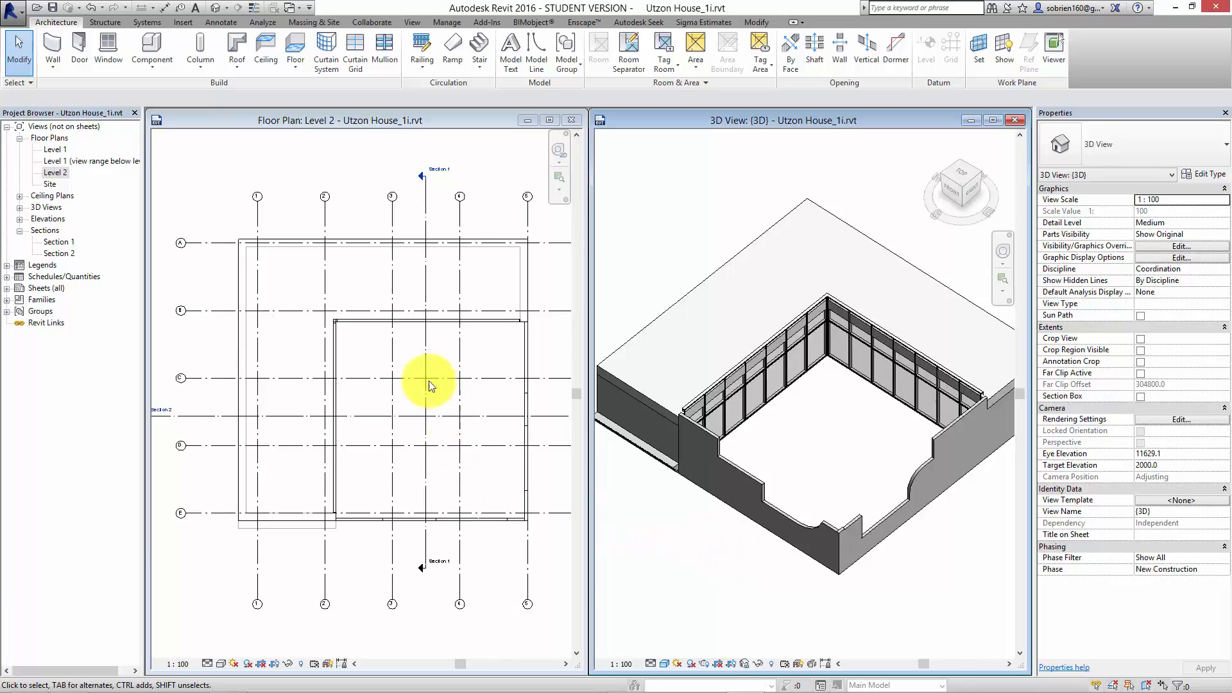
Step: Reopen the roof's footprint and make only the horizontal courtyard curtain wall boundary line slope-defining
click(483, 488)
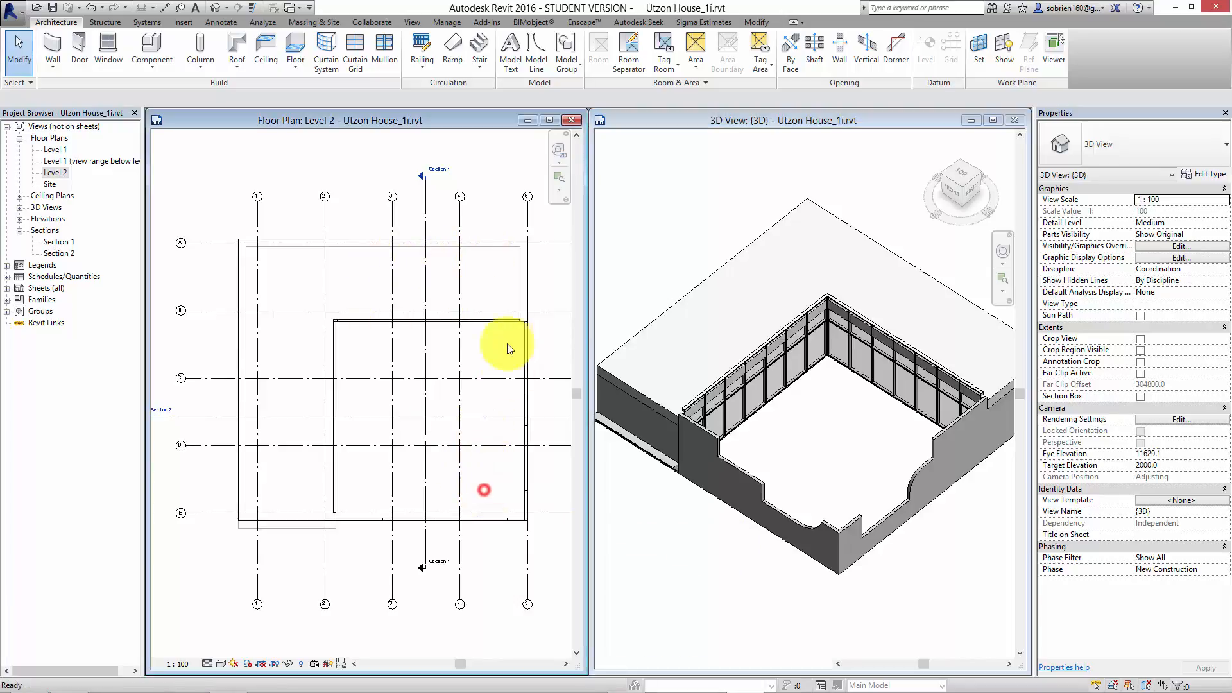
click(528, 293)
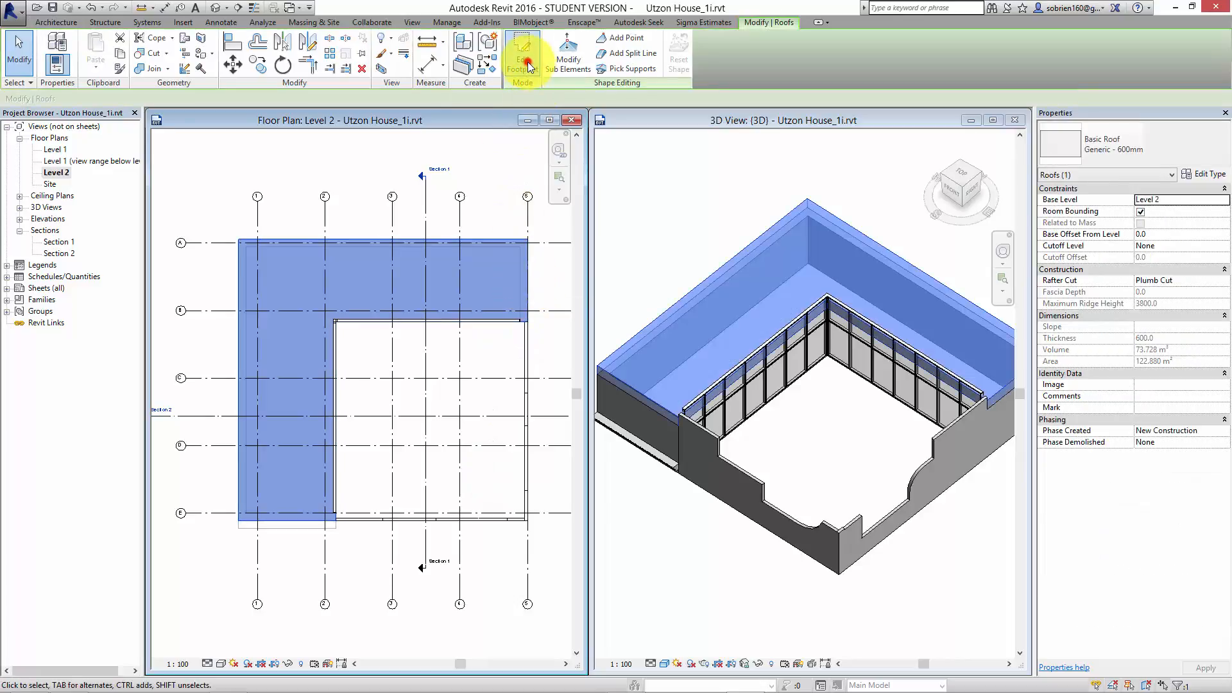
click(527, 64)
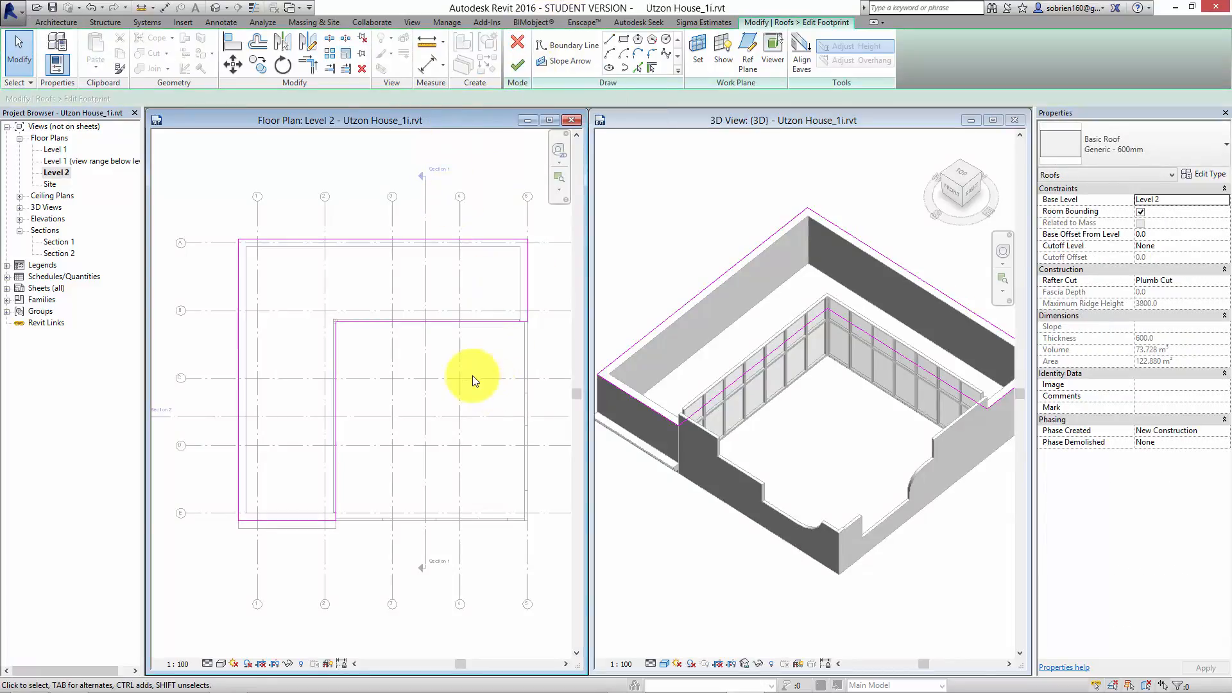
scroll(472, 379, up, 1)
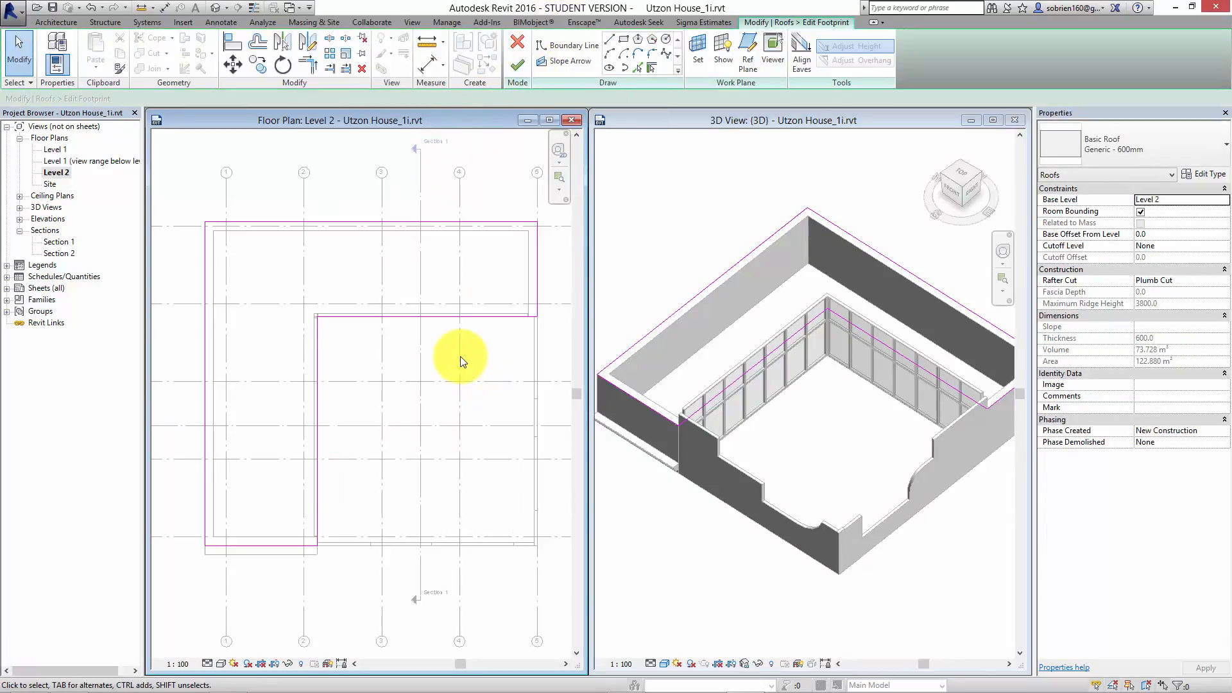
click(436, 319)
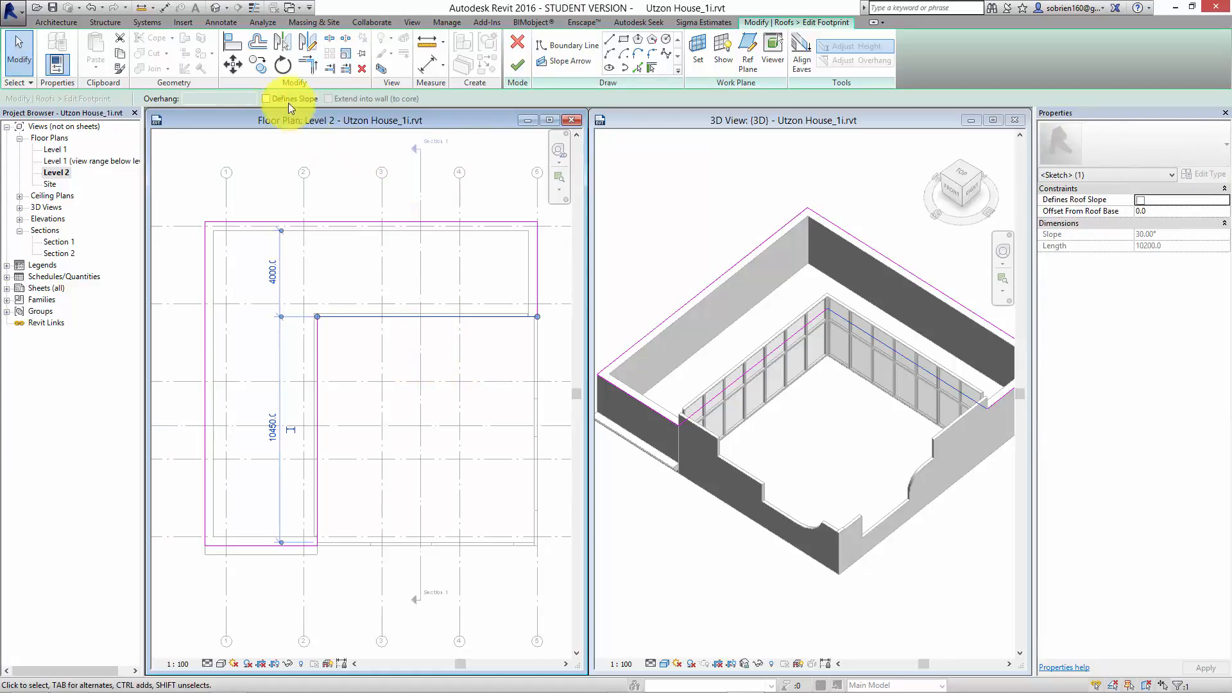
click(265, 98)
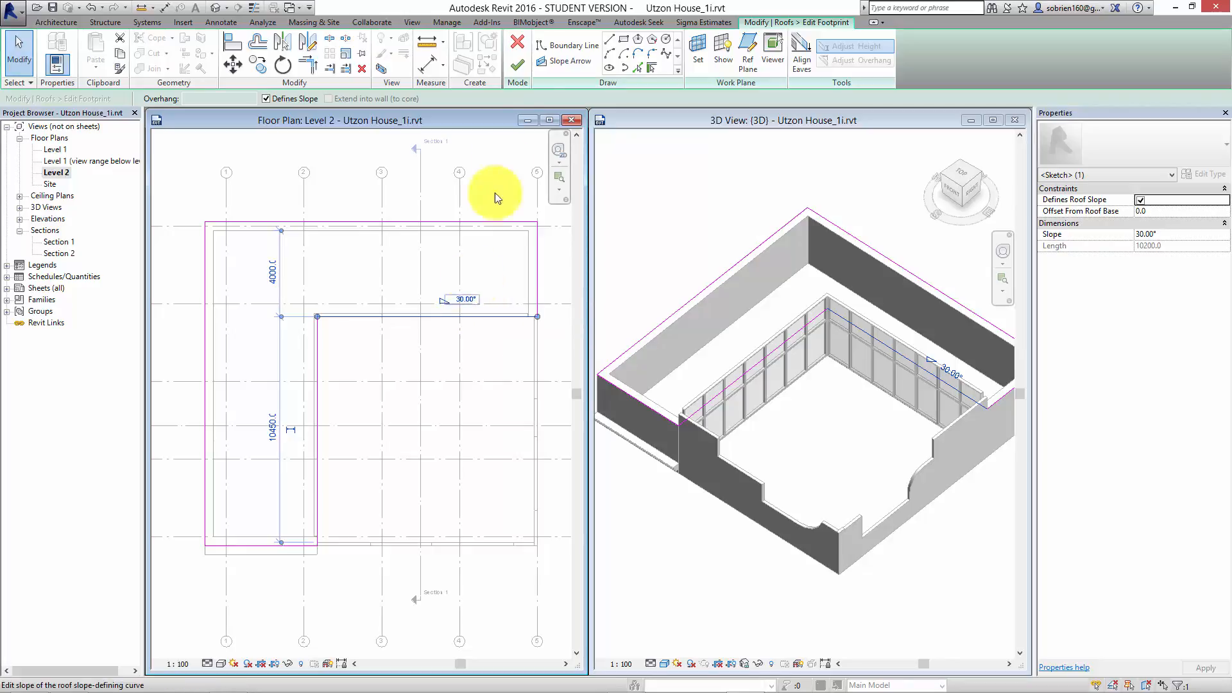
Step: Finish the footprint edit, unjoin the conflicting wall and roof elements, and inspect the sloped roof from a lower 3D angle
click(519, 64)
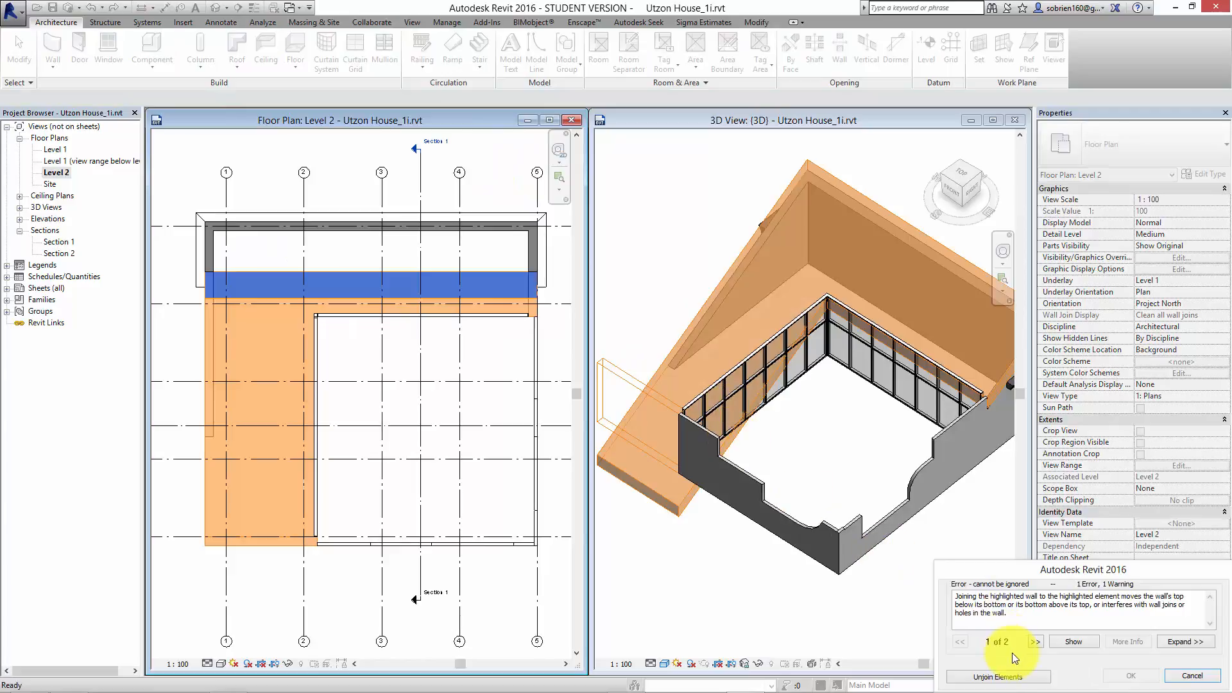
click(1013, 677)
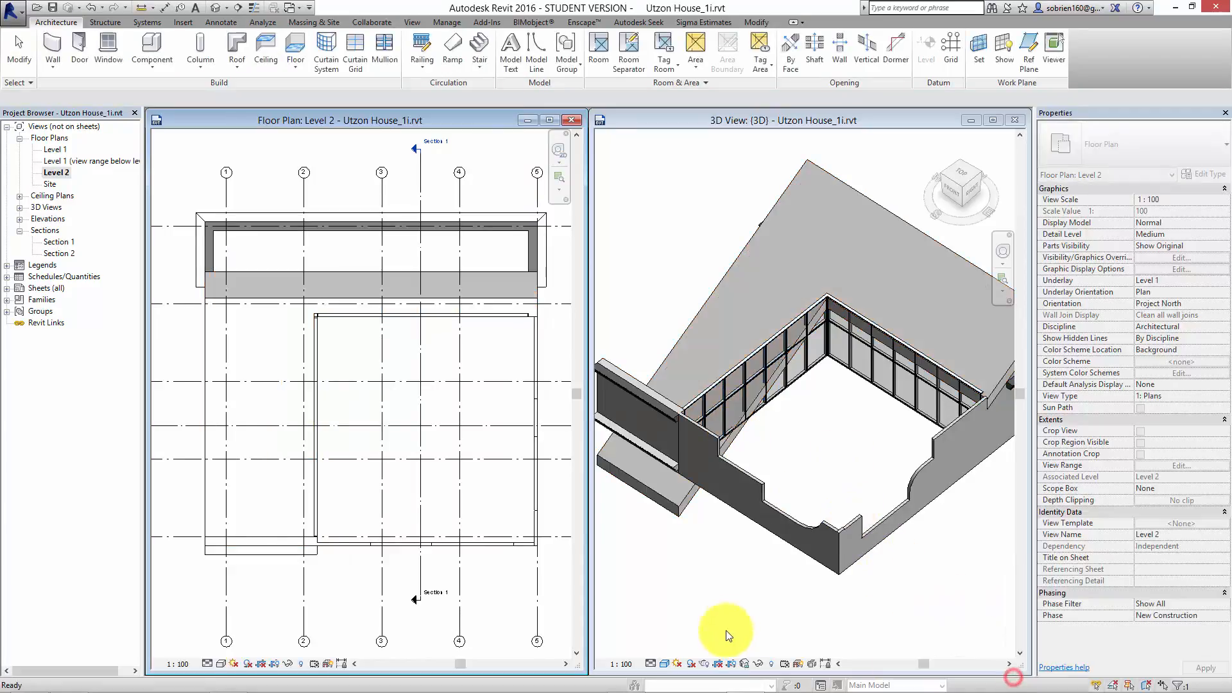
click(699, 624)
scroll(762, 585, down, 1)
click(762, 591)
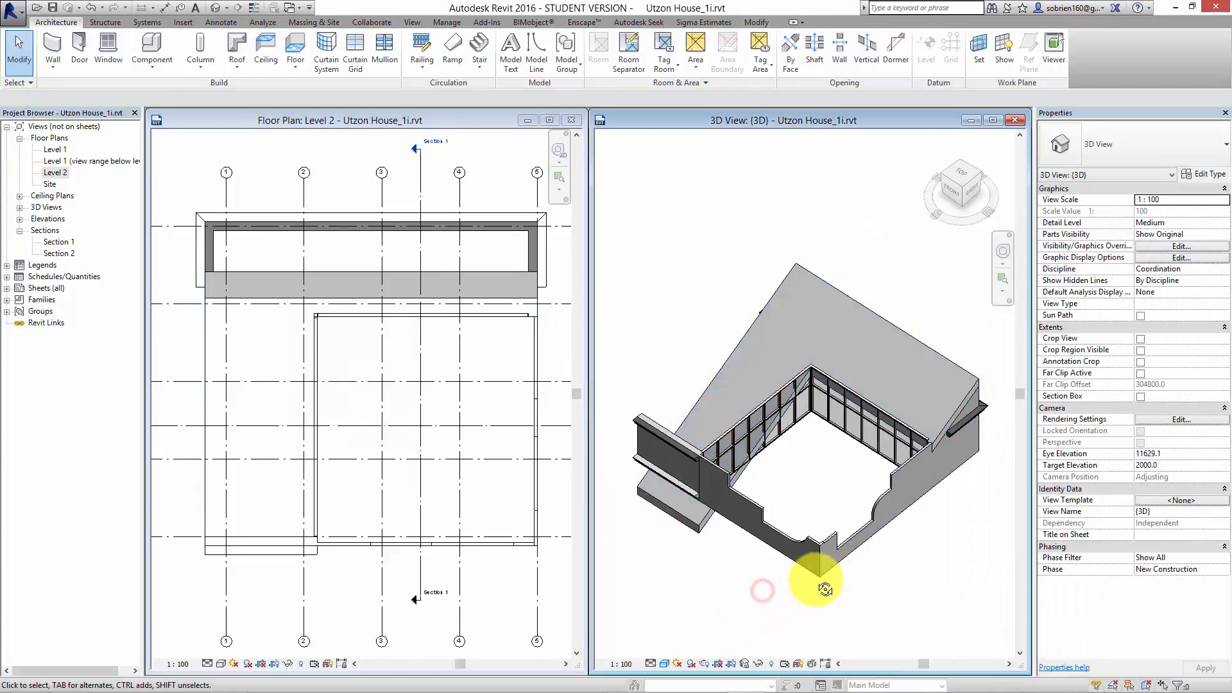
shift+middle_drag(826, 590, 756, 531)
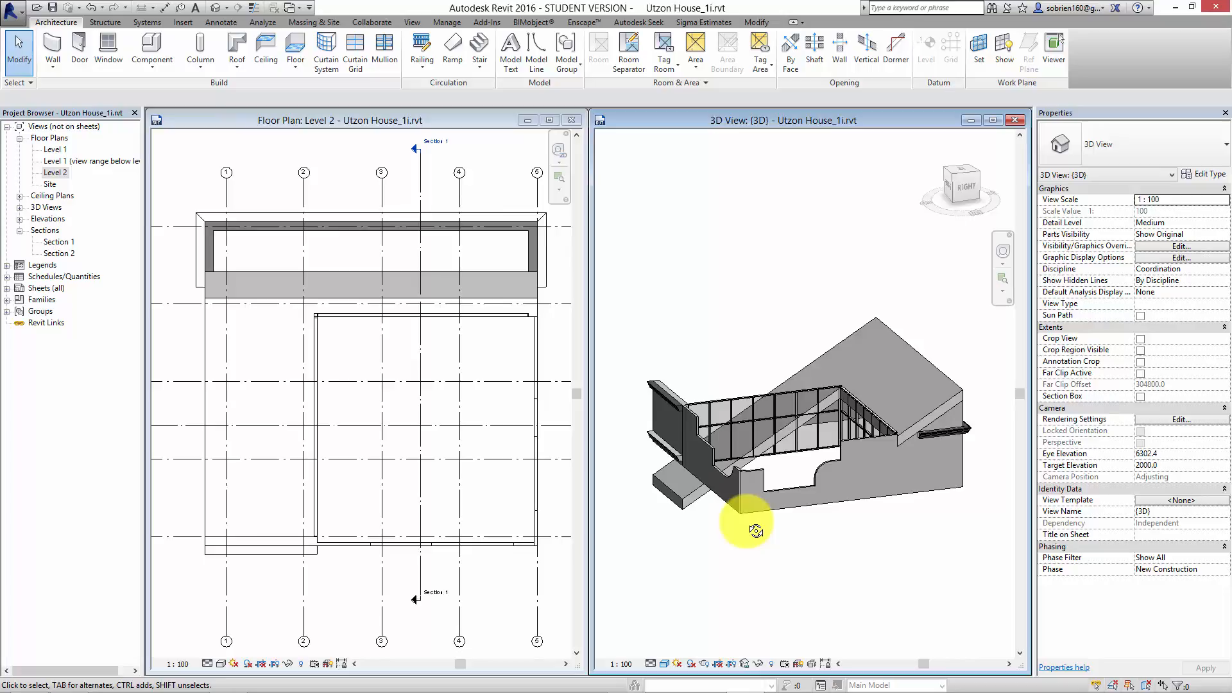
Step: Reopen the roof's footprint and make the vertical courtyard curtain wall boundary line slope-defining at 30°
click(916, 358)
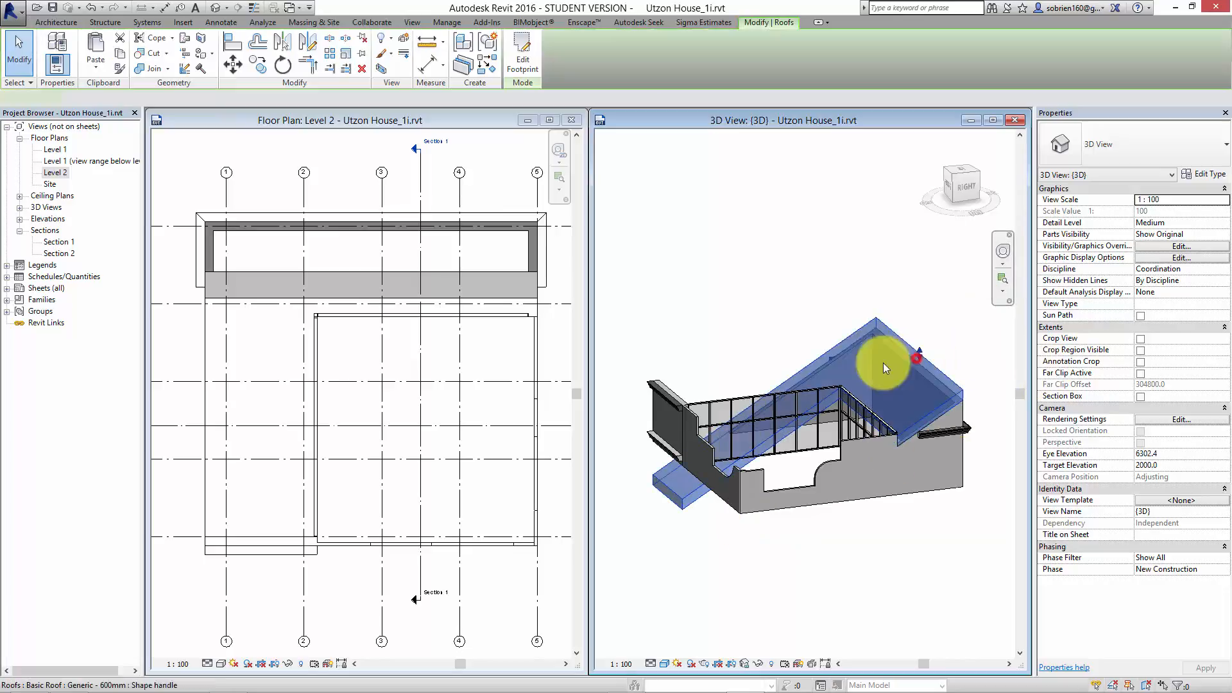
click(522, 60)
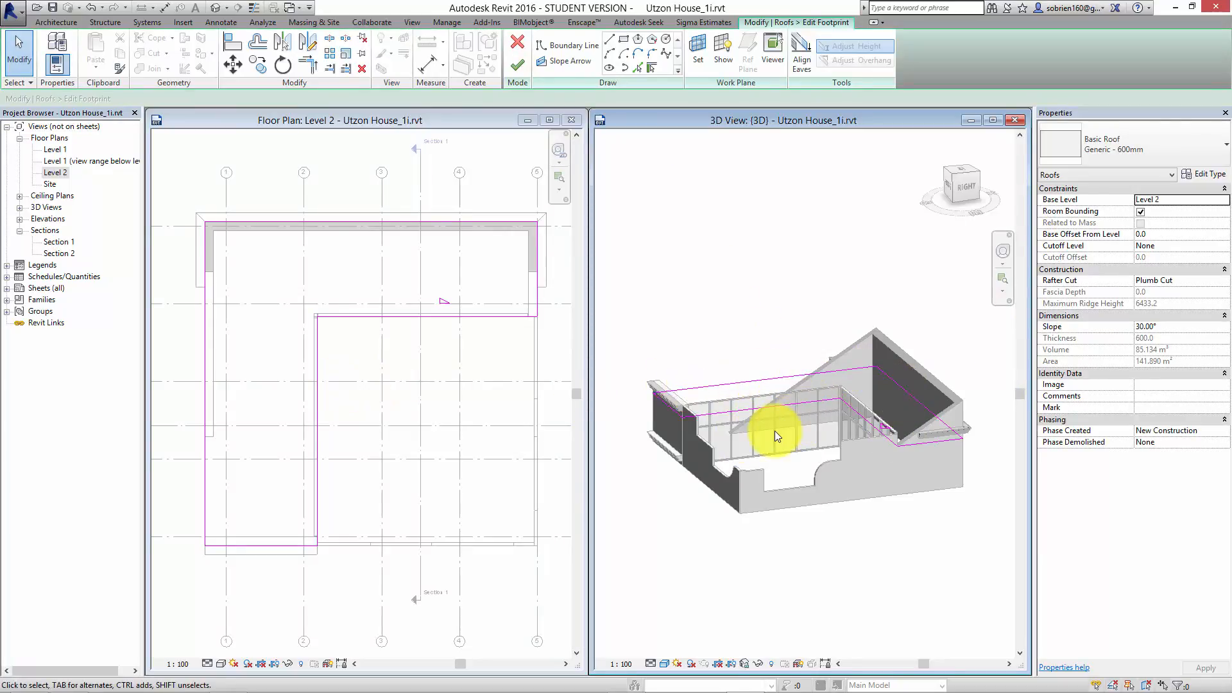
scroll(775, 430, up, 2)
click(775, 408)
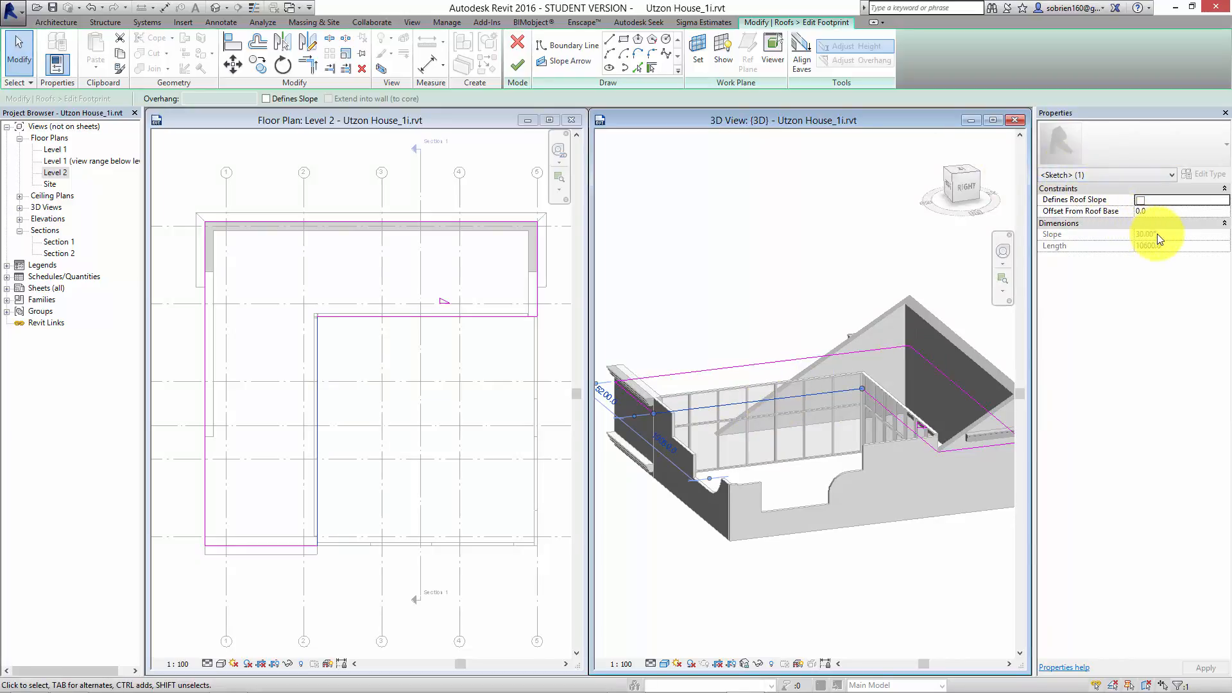
click(266, 99)
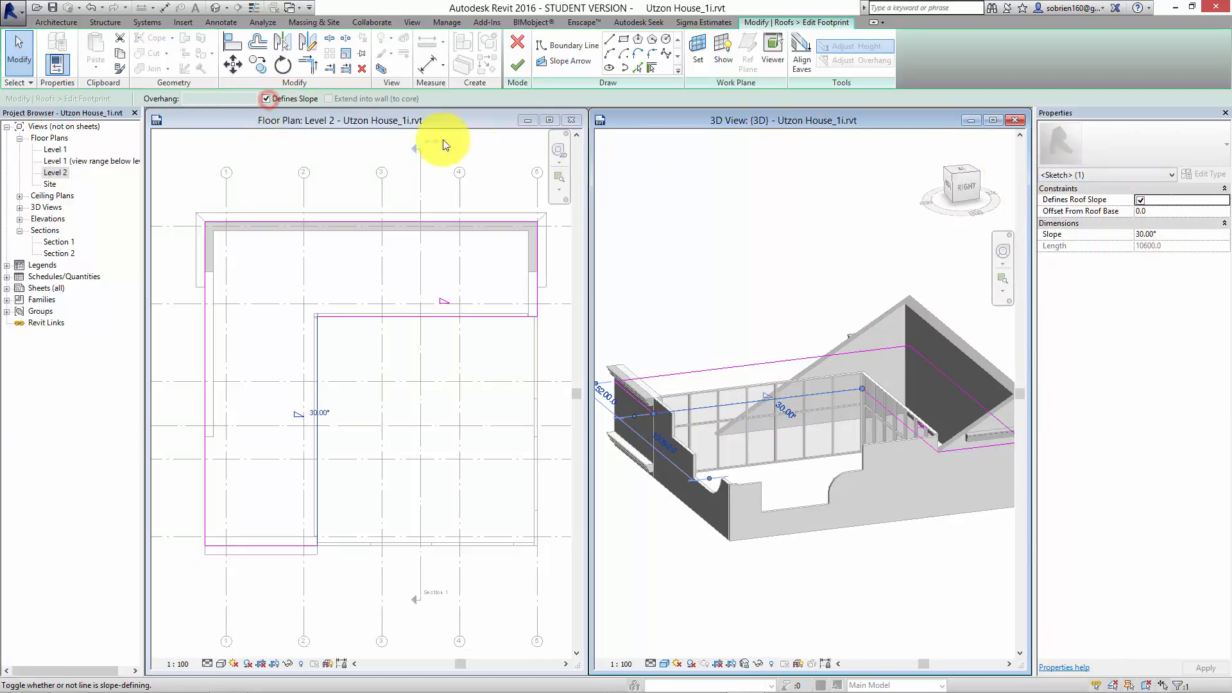
click(1159, 234)
Step: Finish the footprint edit, attach the highlighted walls to the roof, and clear the roof selection
click(513, 65)
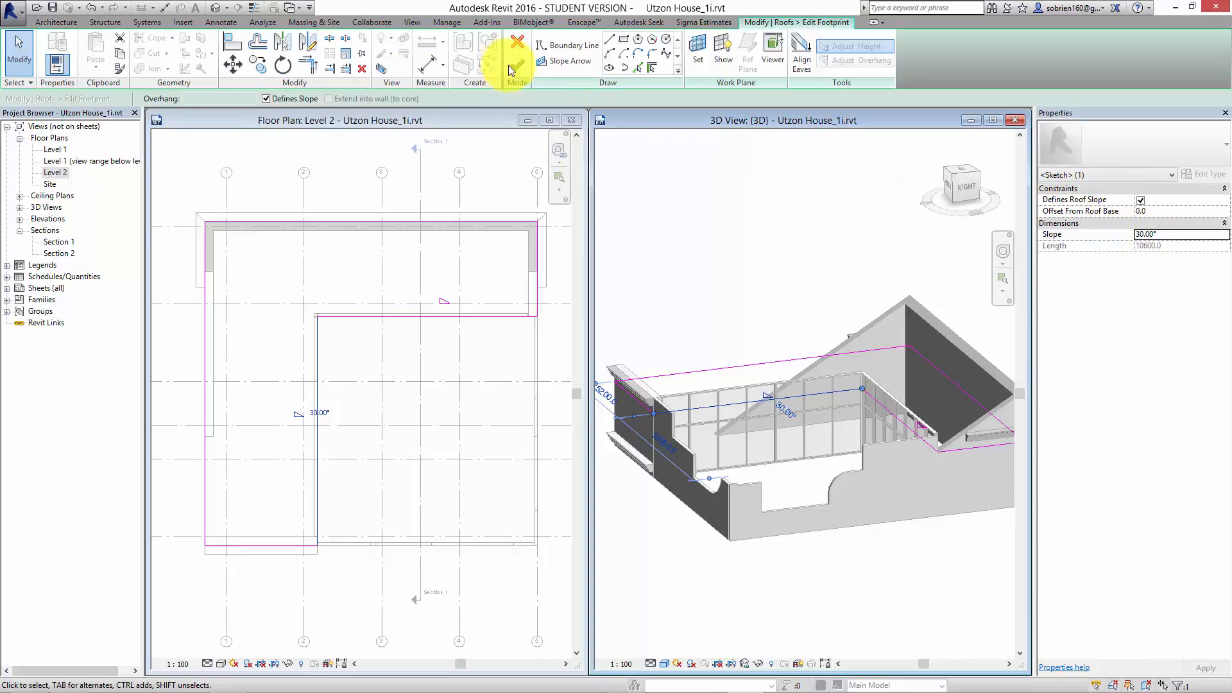
click(646, 362)
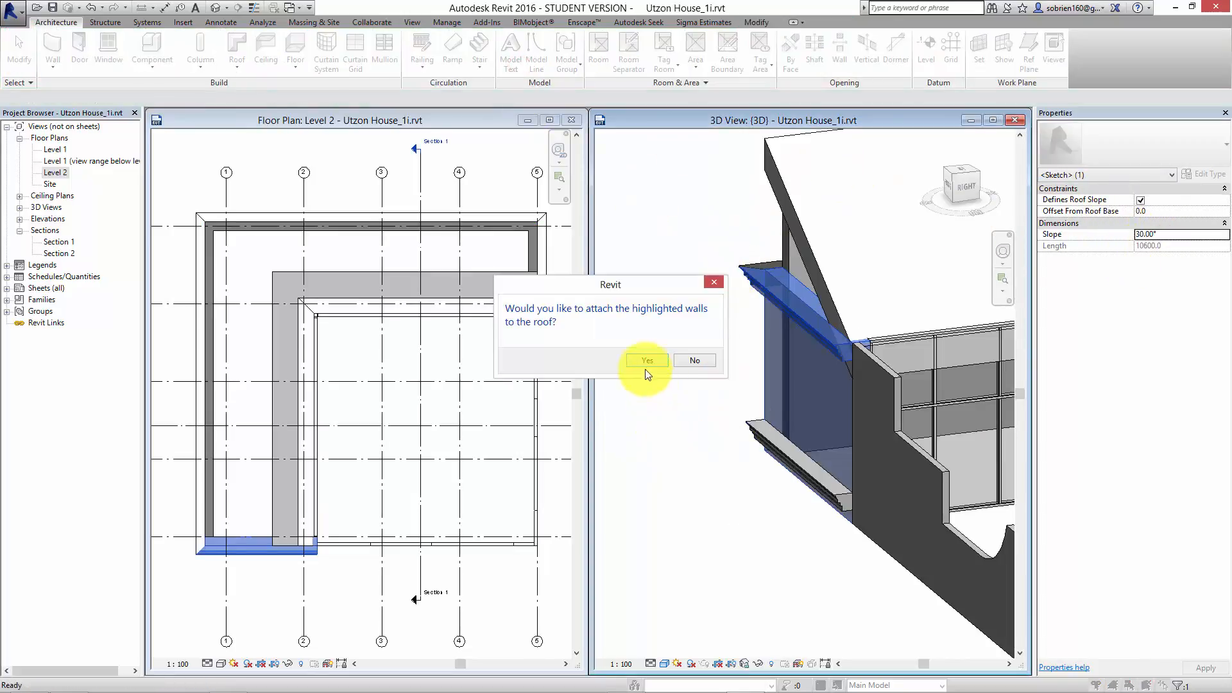
scroll(700, 462, down, 5)
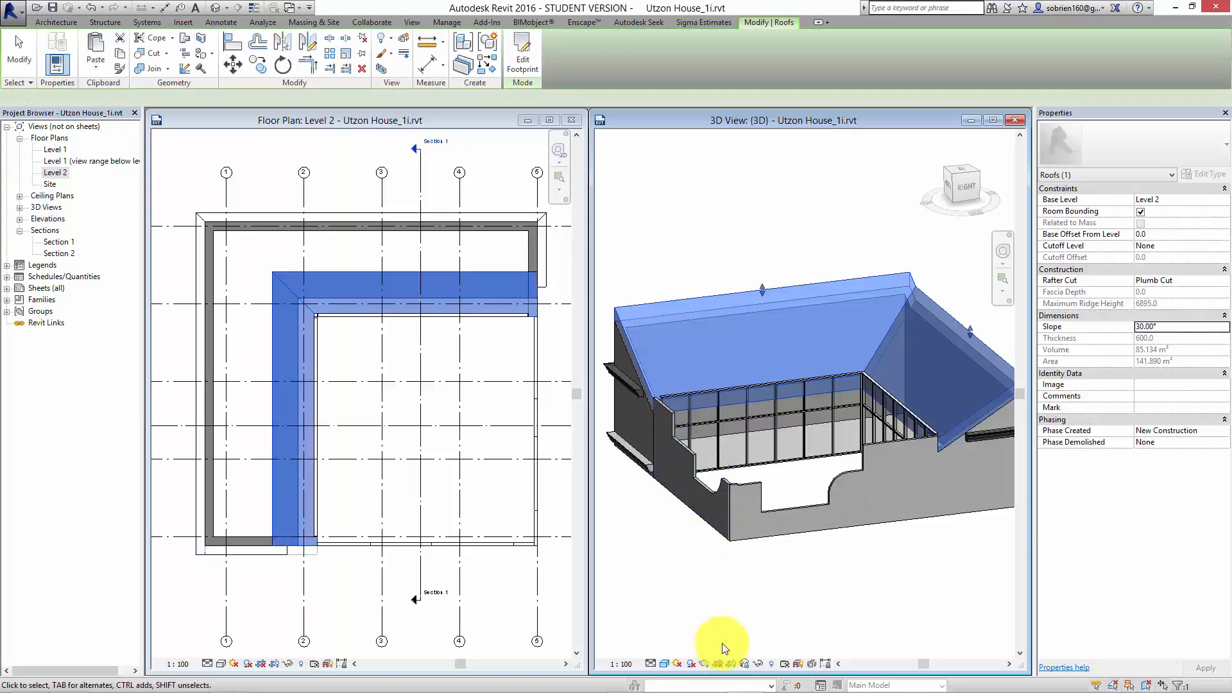
click(722, 634)
Step: Examine the two-sided sloped roof in 3D from the outer wall side and from above the courtyard
scroll(770, 597, down, 2)
shift+middle_drag(858, 542, 944, 541)
click(924, 545)
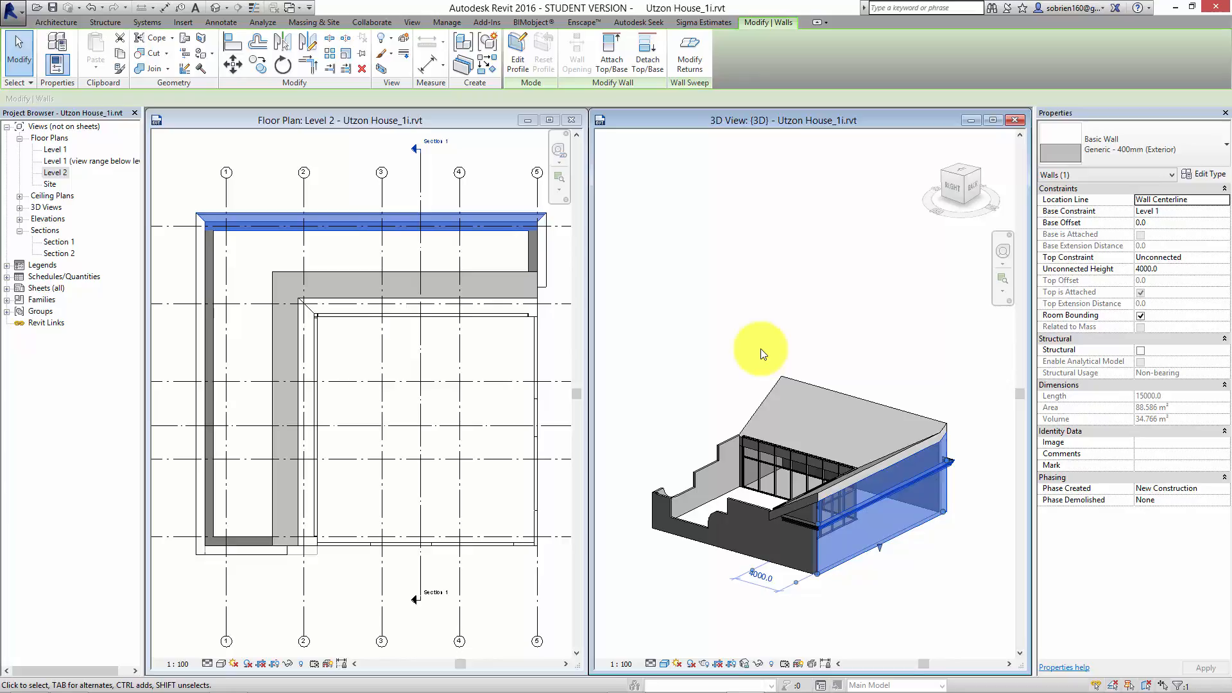
scroll(846, 369, up, 1)
scroll(841, 356, up, 1)
click(826, 331)
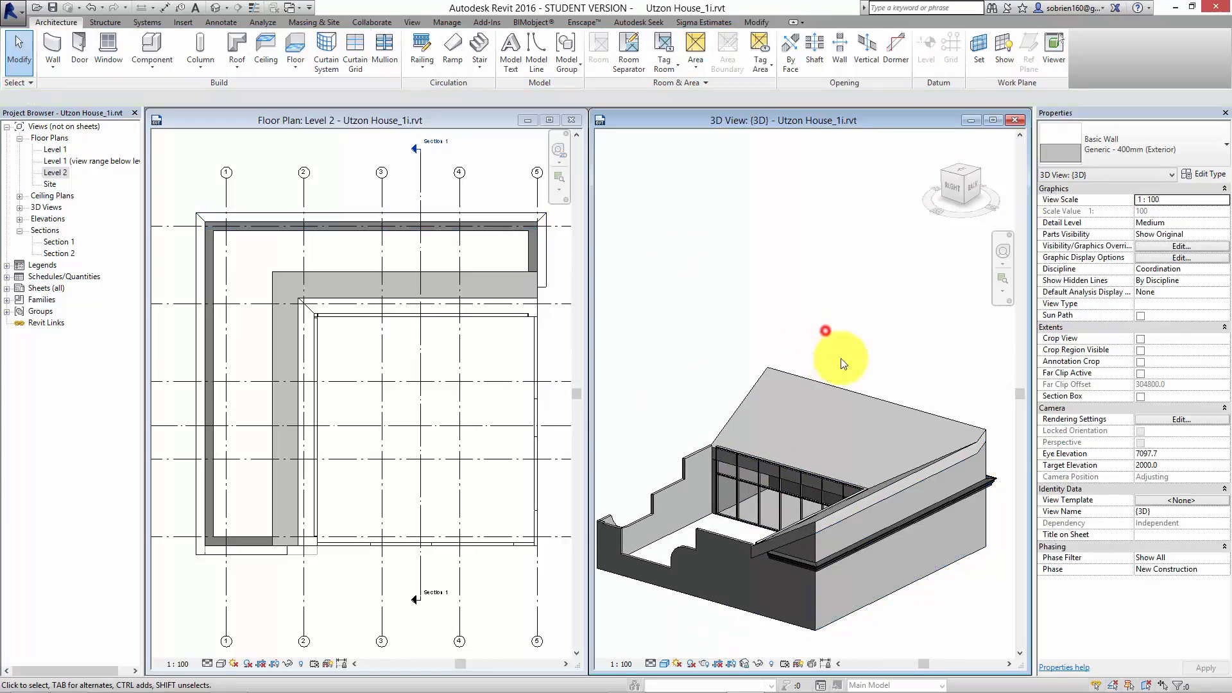
scroll(828, 417, down, 1)
shift+middle_drag(770, 440, 796, 494)
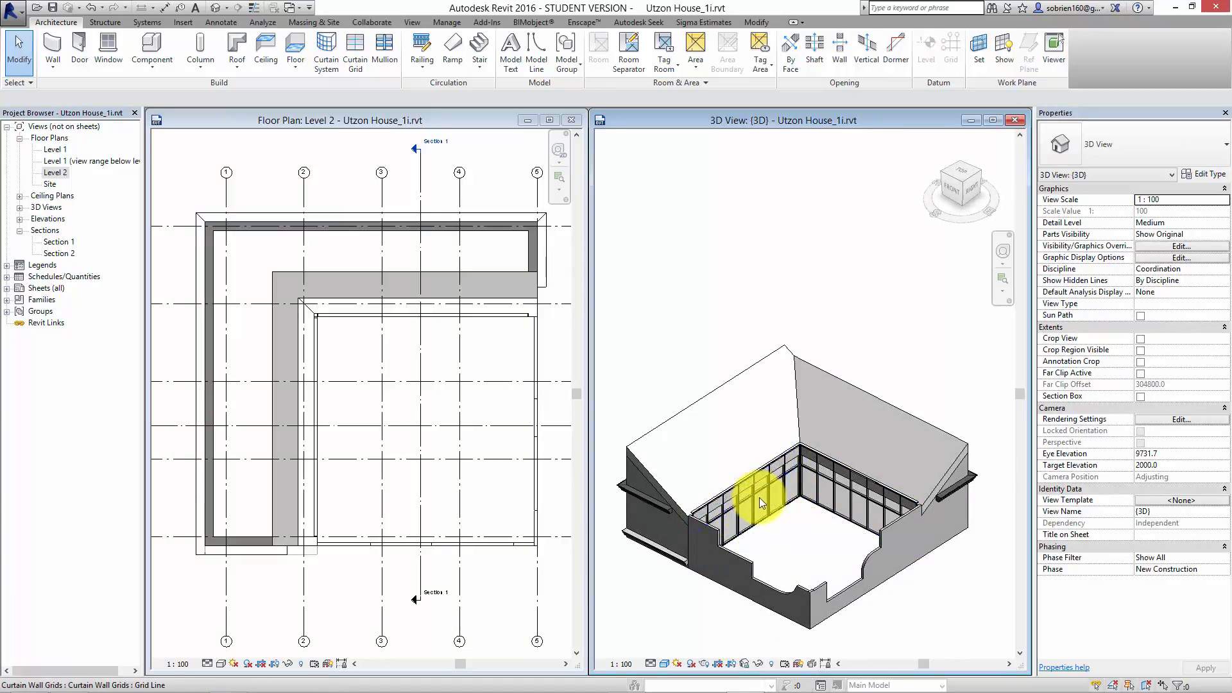
mouse_move(822, 518)
middle_down()
mouse_move(813, 471)
mouse_move(852, 500)
mouse_move(834, 479)
mouse_move(841, 505)
middle_up()
scroll(801, 473, up, 1)
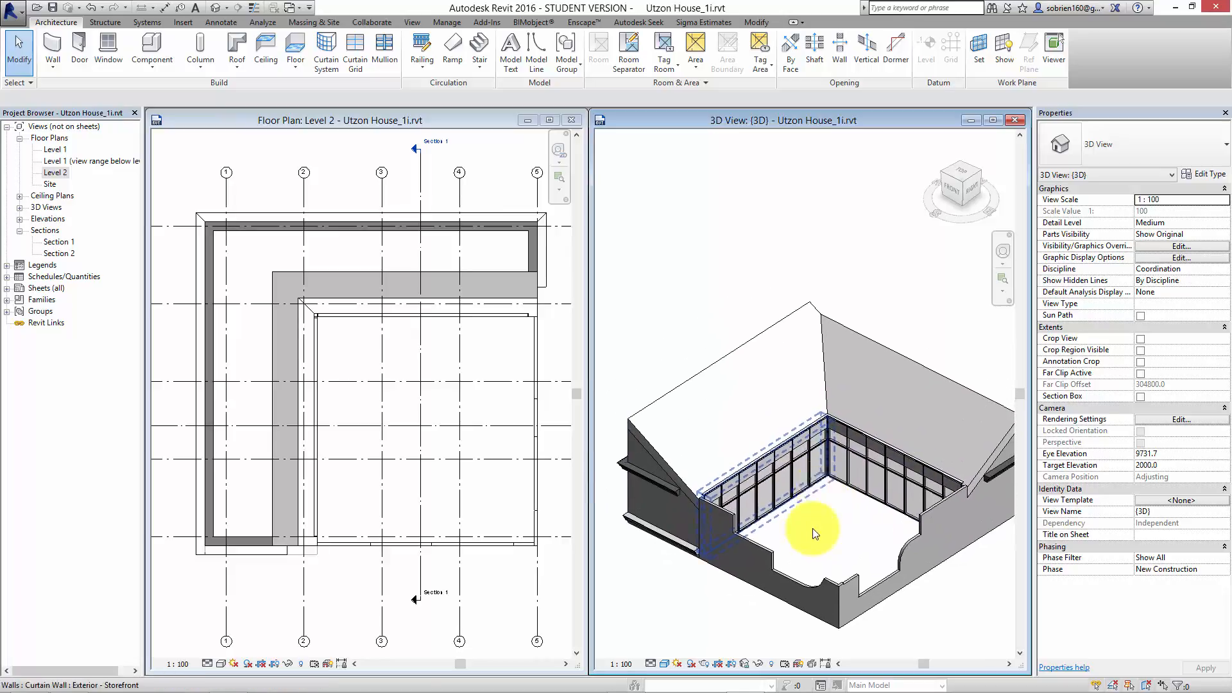
Step: Edit the roof's footprint to give the vertical courtyard boundary line a 20° slope, and finish the sketch
click(798, 312)
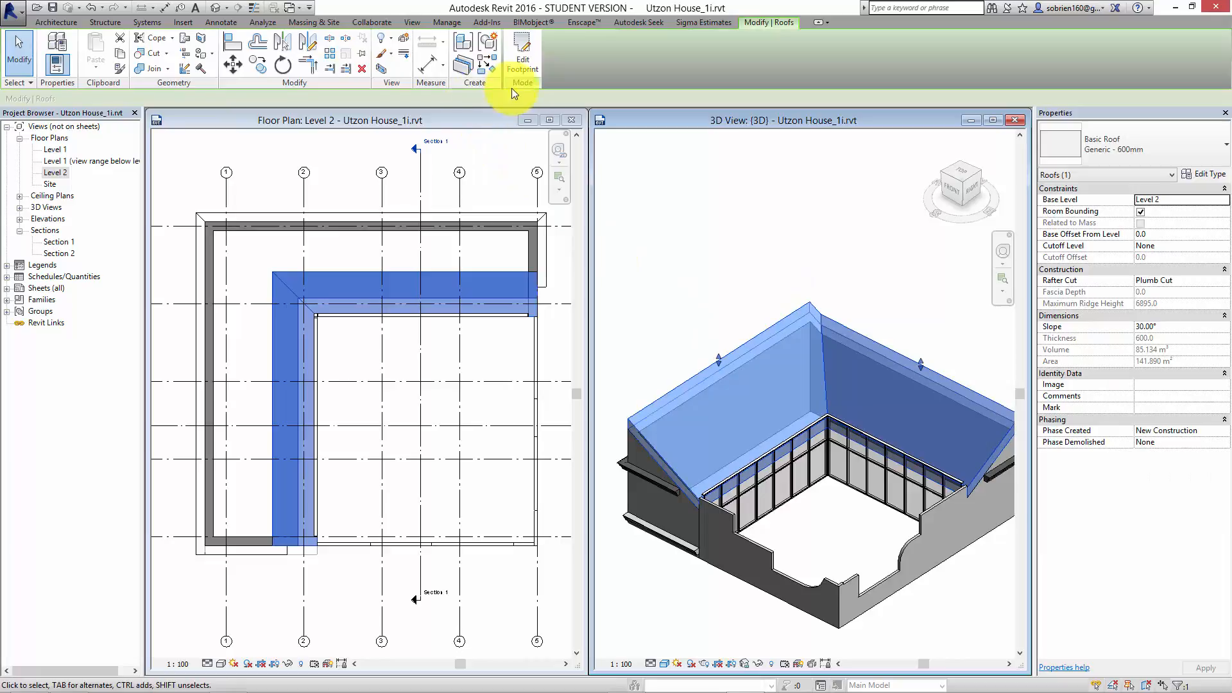
click(523, 61)
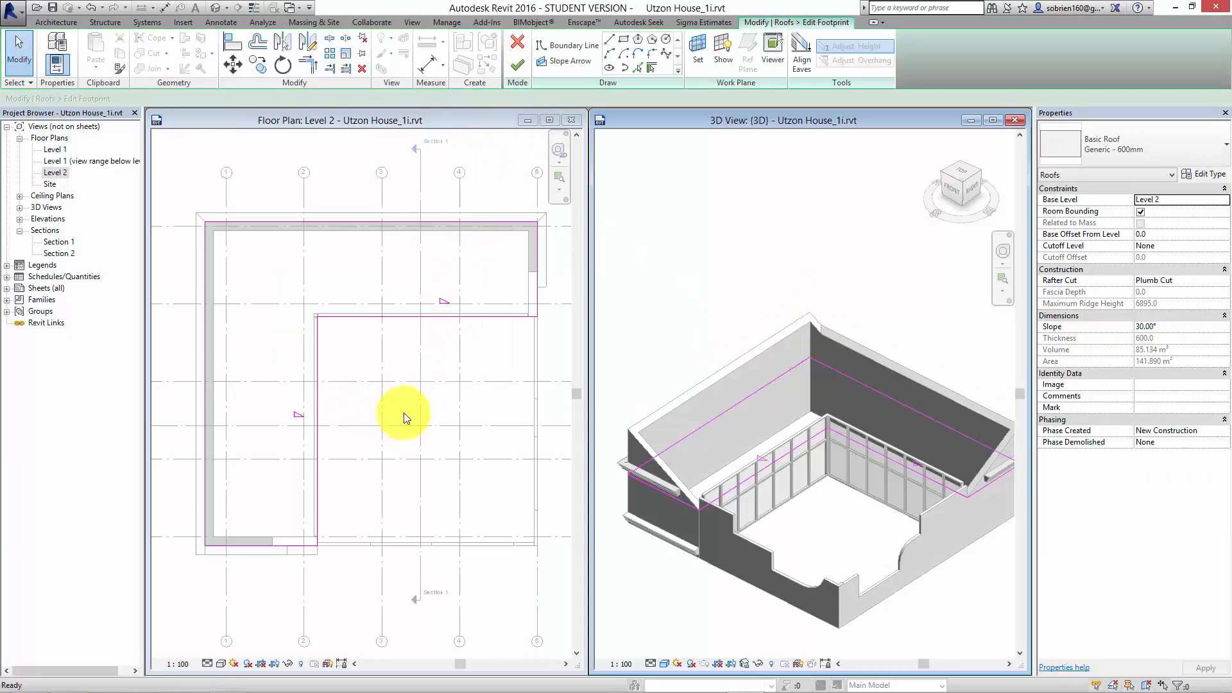
click(317, 412)
click(316, 412)
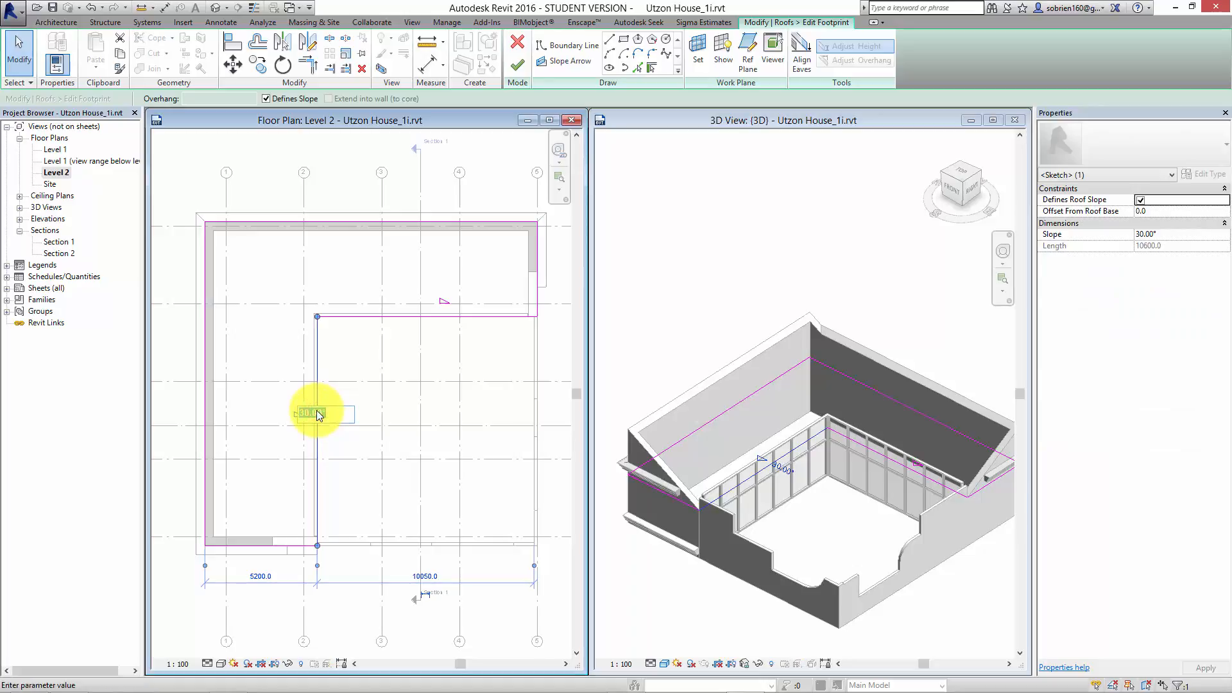
click(473, 425)
click(516, 66)
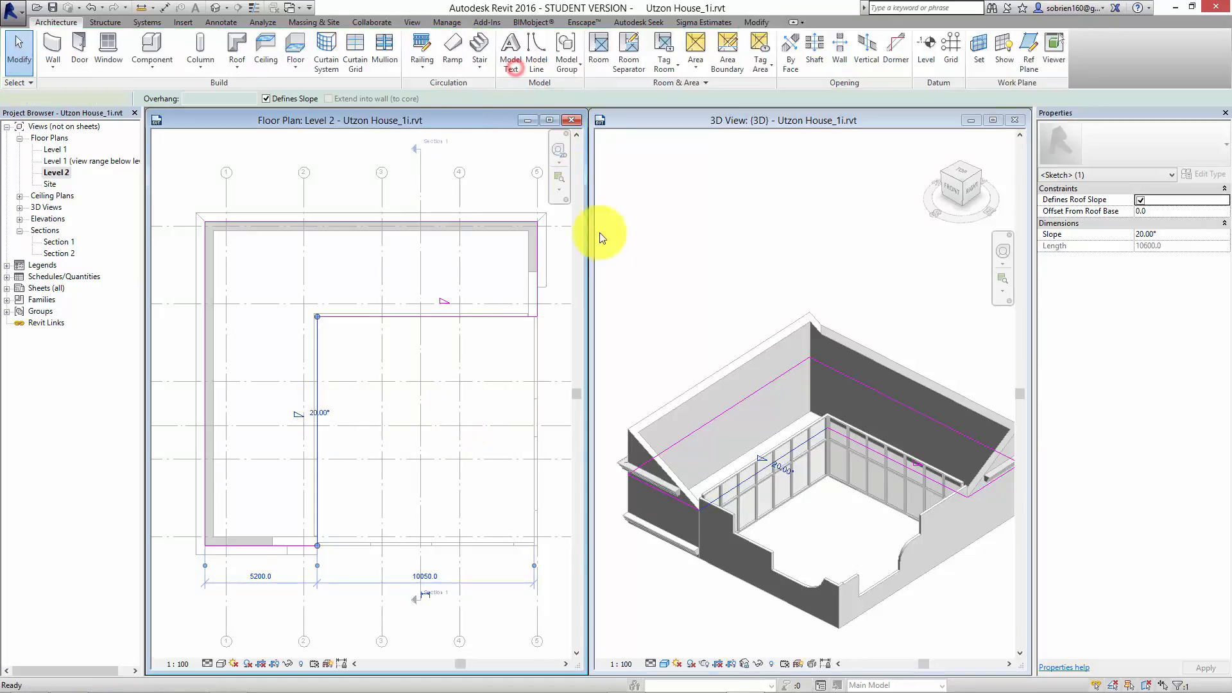
click(879, 289)
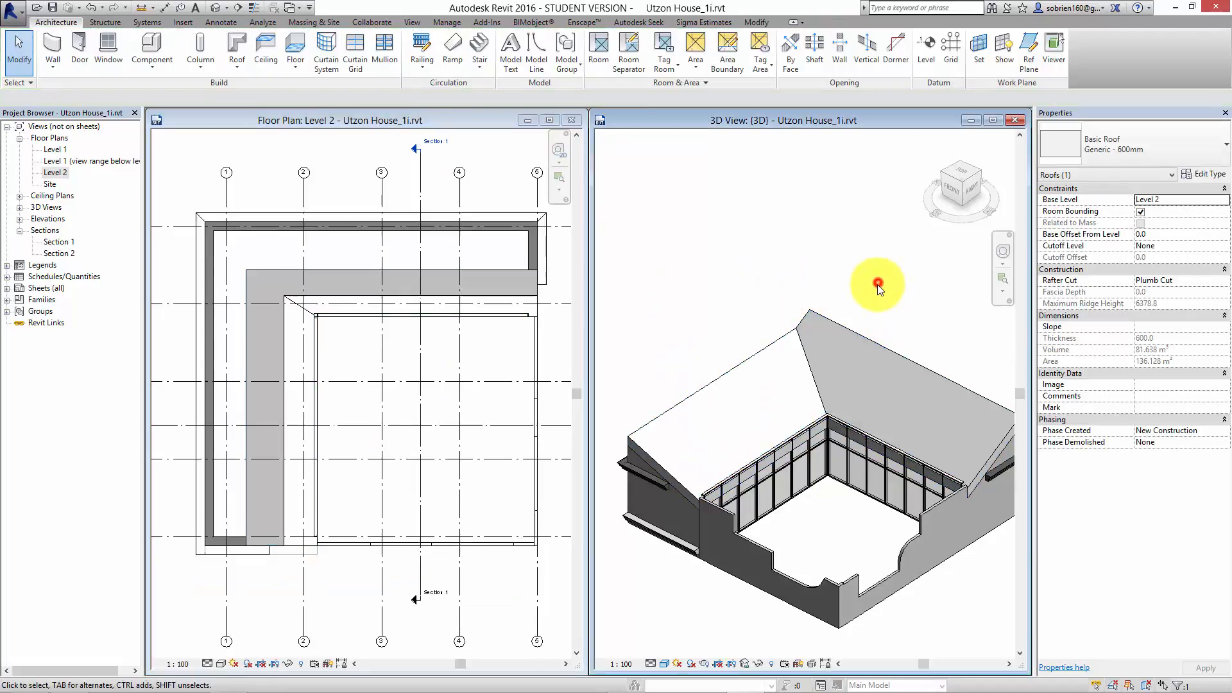
Step: Examine in 3D how the two roof slopes meet above the inner corner of the courtyard curtain walls
scroll(819, 371, up, 3)
shift+middle_drag(804, 503, 801, 555)
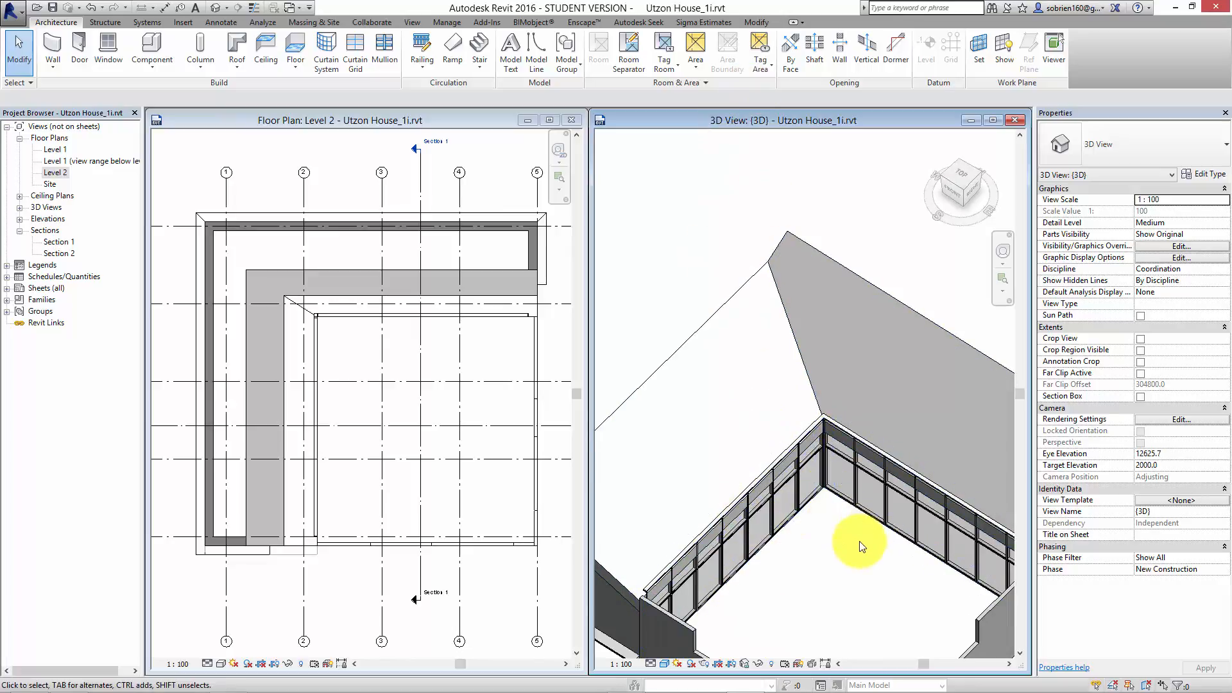
shift+middle_drag(860, 541, 862, 563)
scroll(861, 563, down, 5)
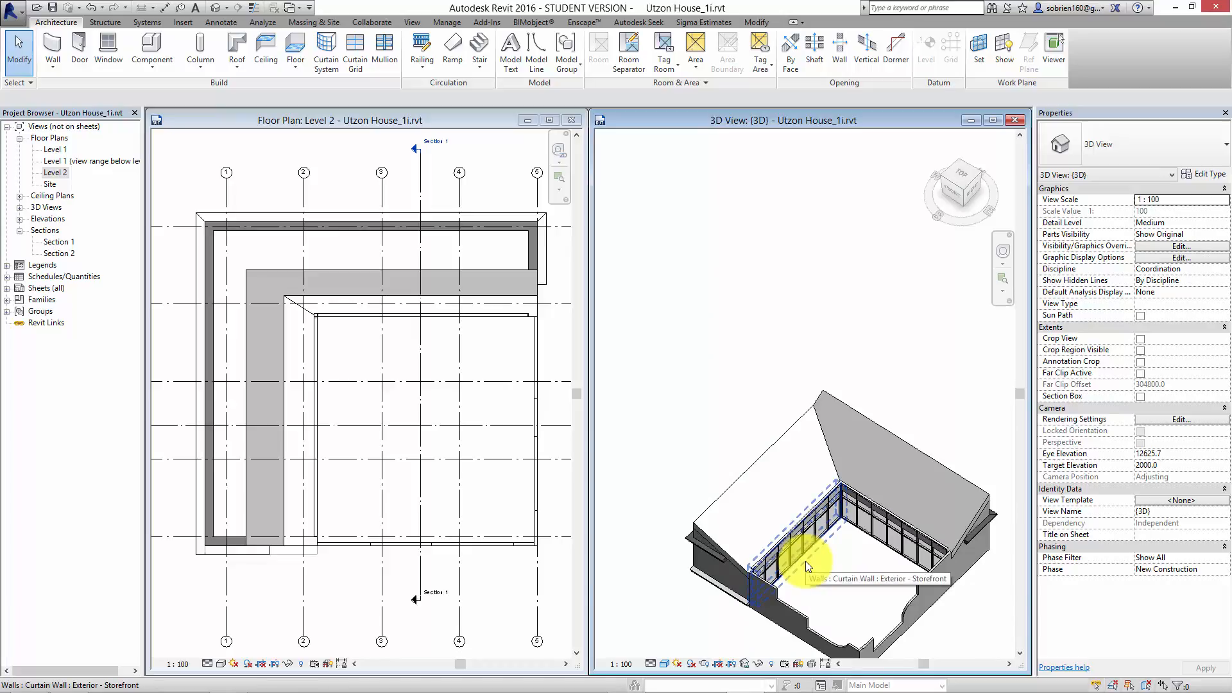
shift+middle_drag(806, 571, 897, 533)
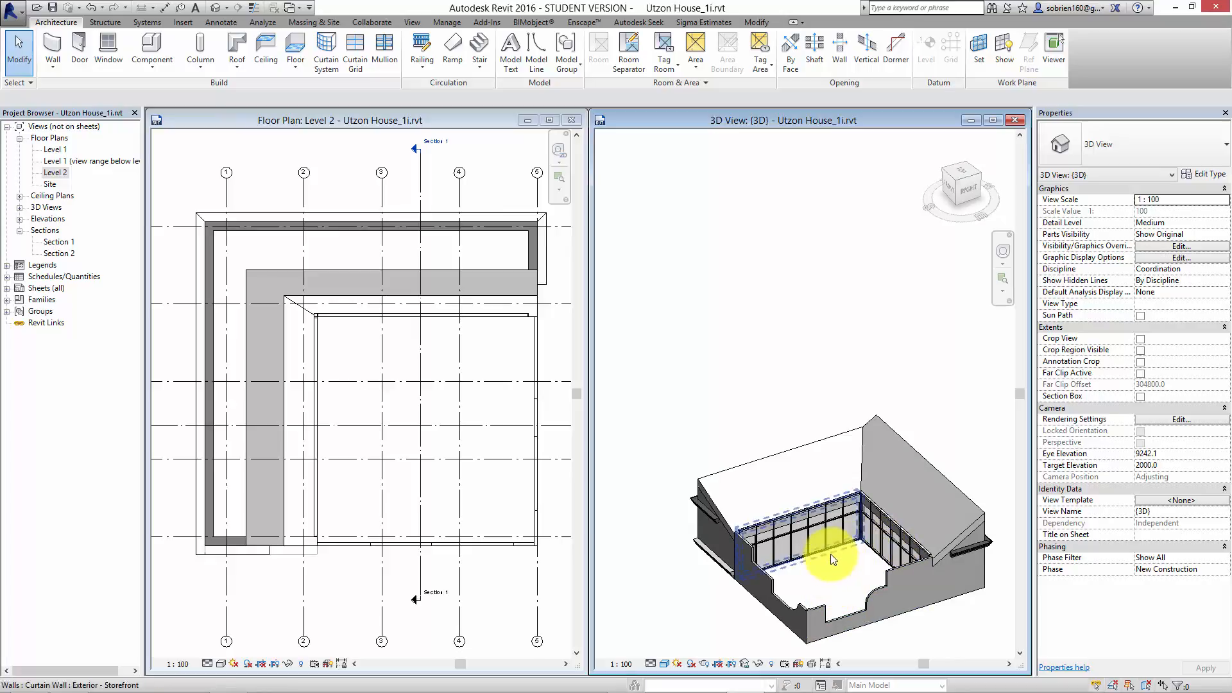
shift+middle_drag(828, 600, 863, 571)
scroll(863, 572, up, 10)
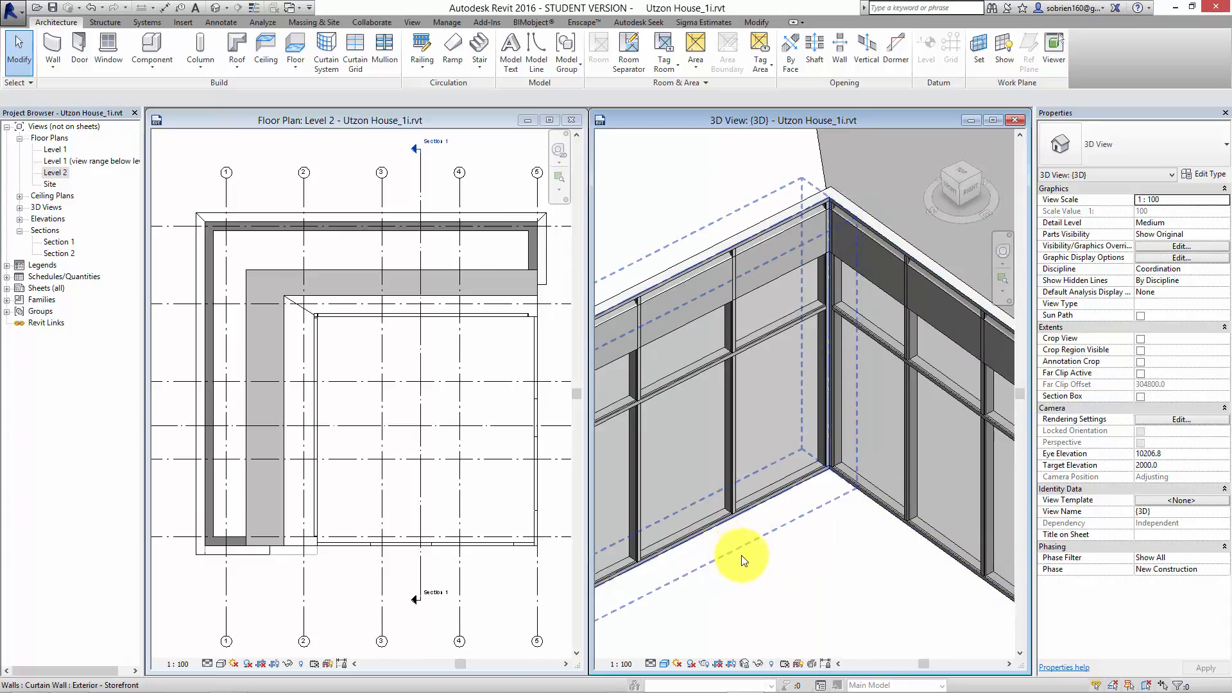
scroll(860, 545, down, 2)
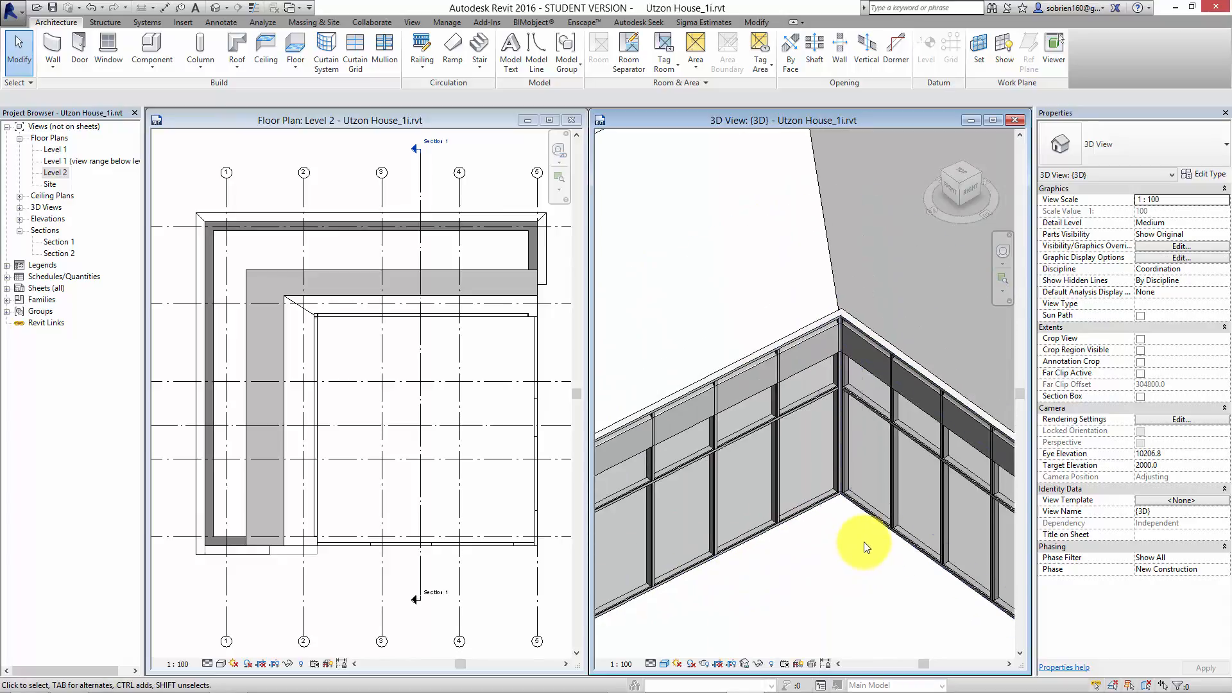
scroll(864, 542, down, 5)
Step: Change the exterior wall along grid line 1 to the Exterior - Storefront curtain wall type
shift+middle_drag(818, 560, 819, 610)
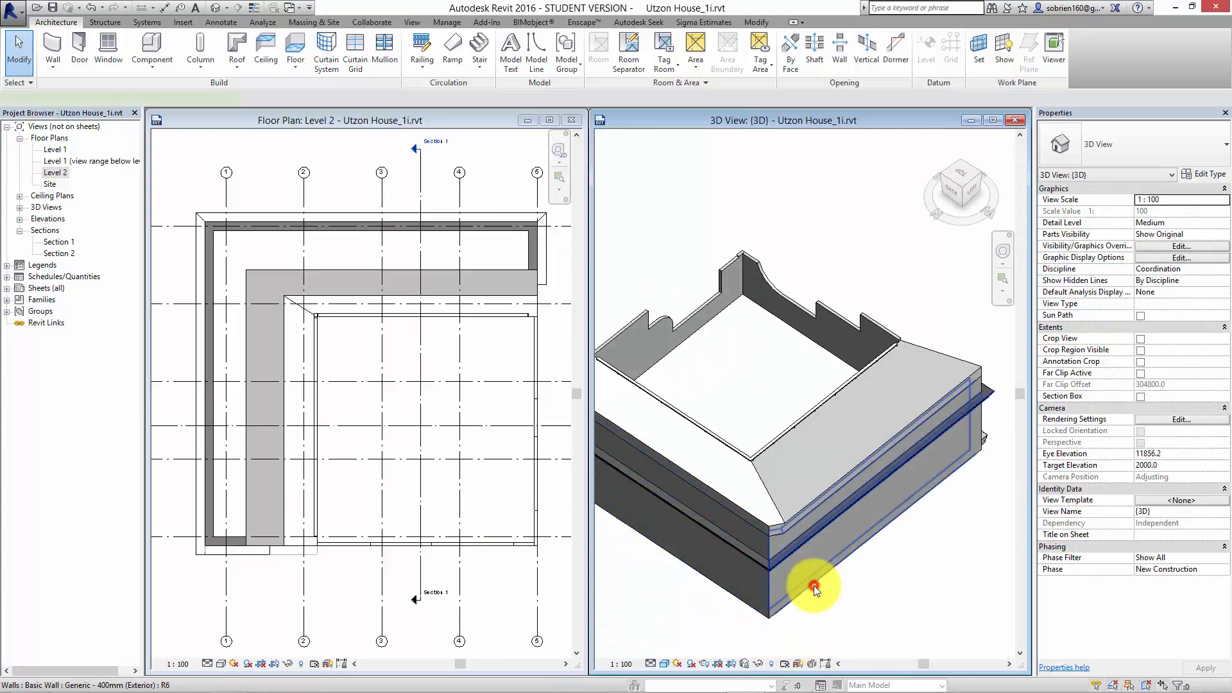
click(813, 588)
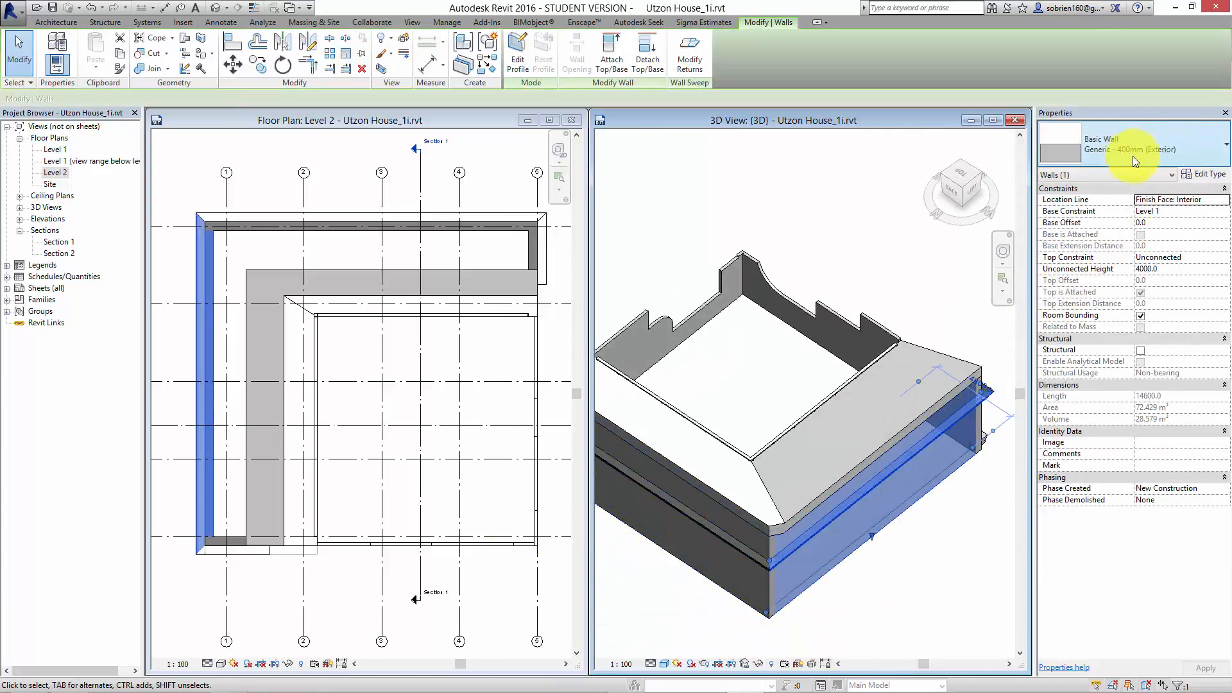
click(1215, 145)
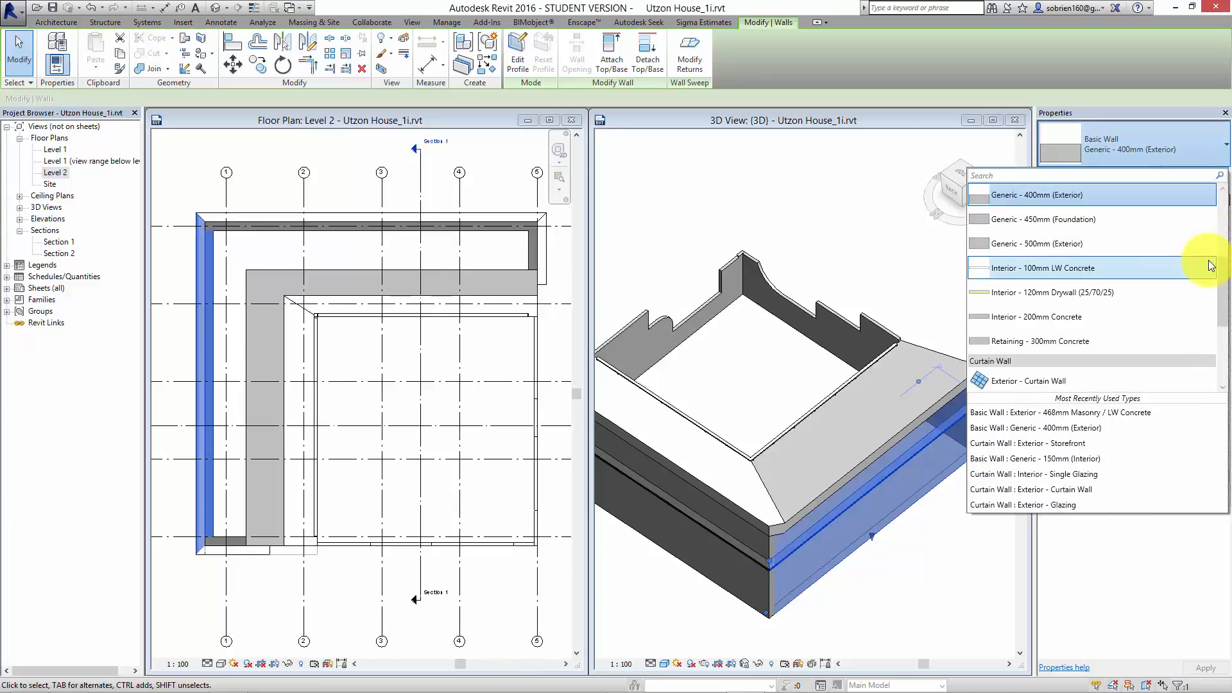
drag(1220, 273, 1219, 340)
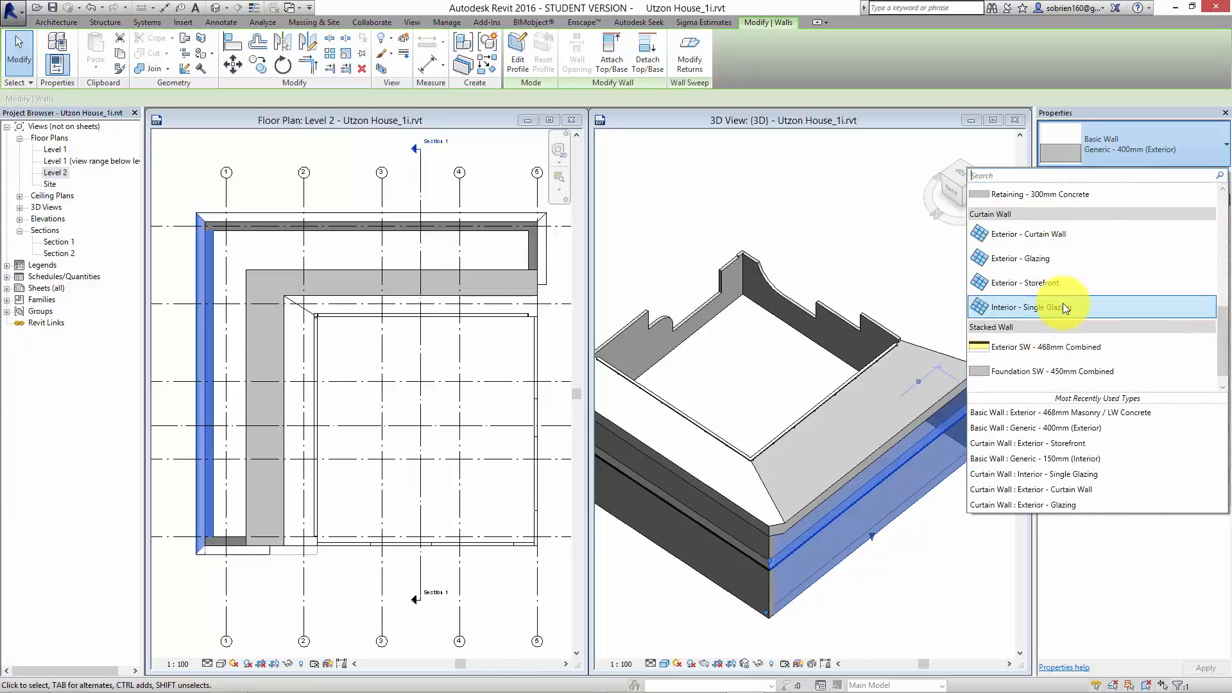
click(1054, 288)
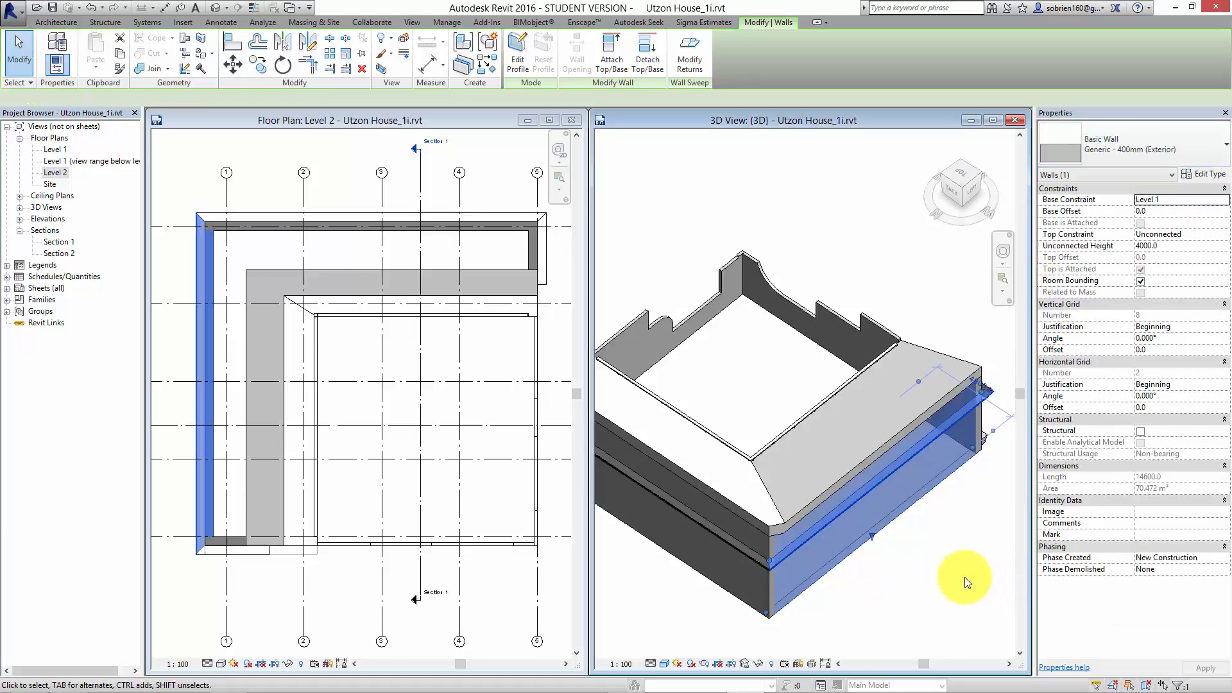
click(943, 575)
Step: Examine the courtyard side of the house in 3D, checking the curtain walls where they meet the roof
shift+middle_drag(944, 583, 891, 616)
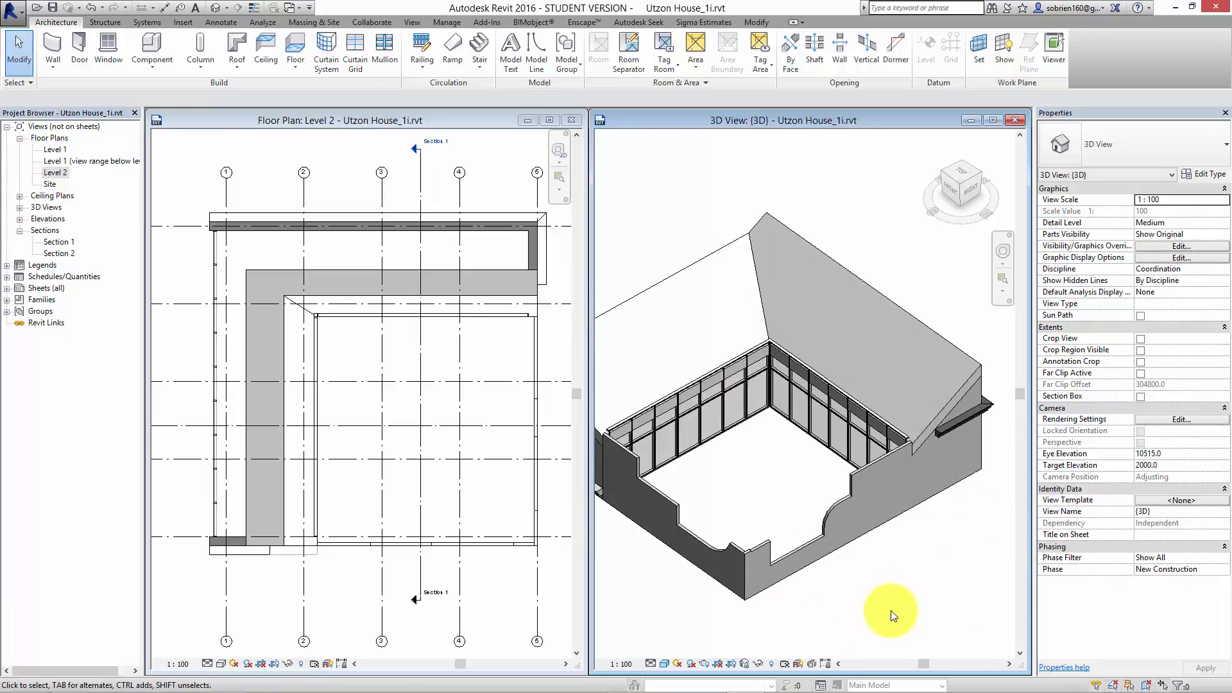
middle_drag(781, 468, 795, 528)
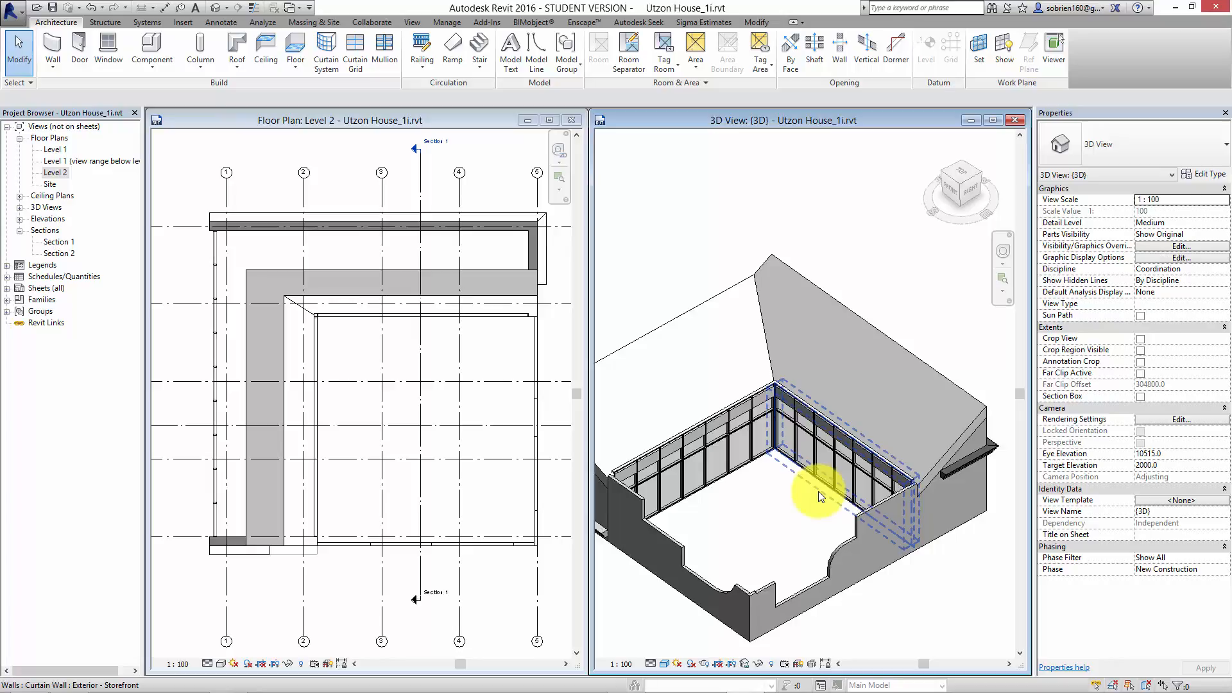
scroll(778, 492, down, 1)
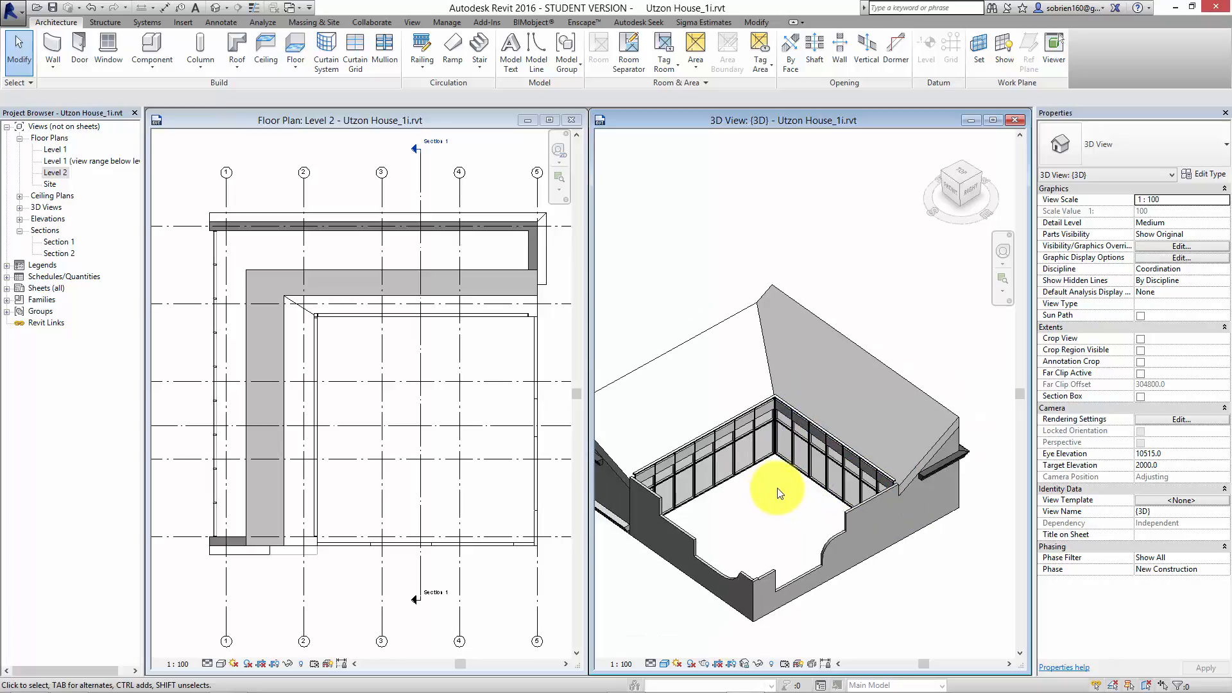
shift+middle_drag(784, 500, 818, 507)
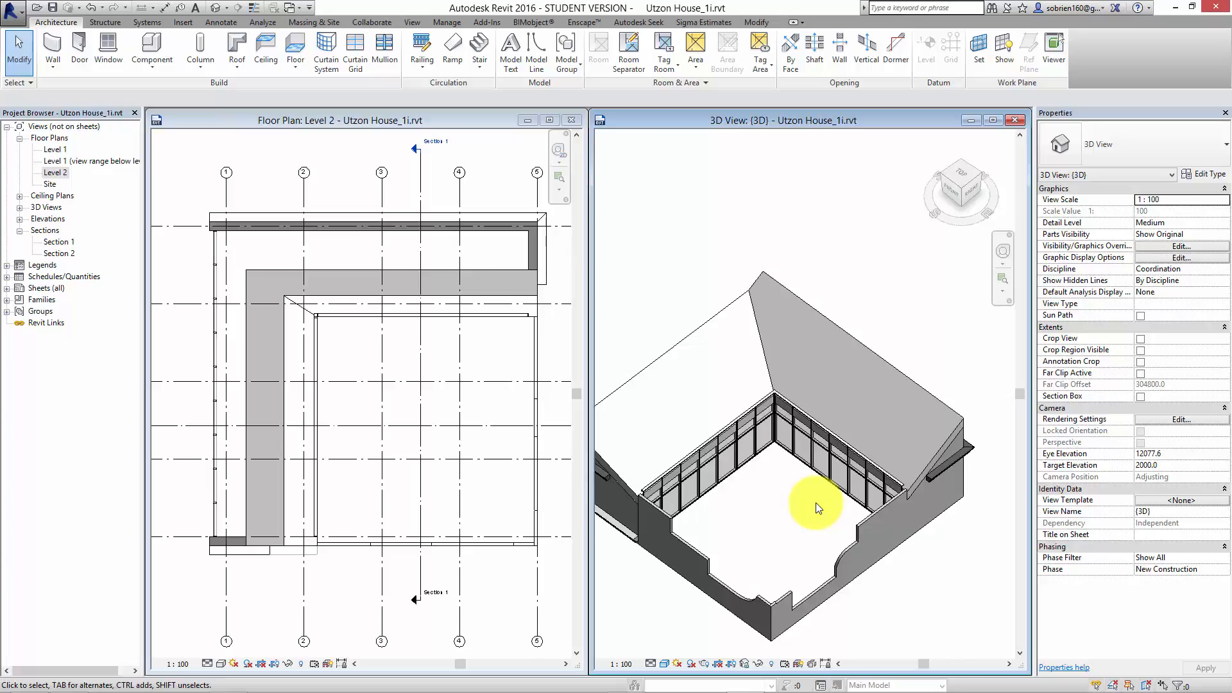
middle_drag(810, 502, 799, 549)
scroll(815, 561, up, 3)
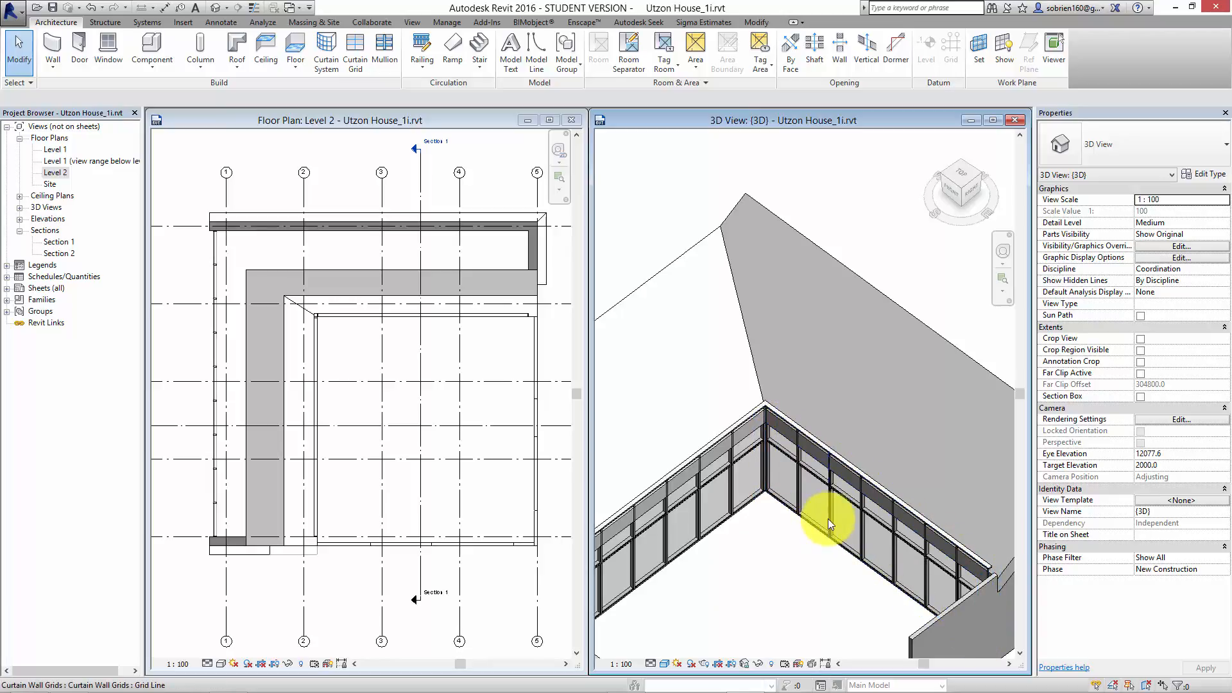
Step: Attach the top of the courtyard curtain wall that runs horizontally in plan to the roof, accepting the attachment warning
middle_click(794, 596)
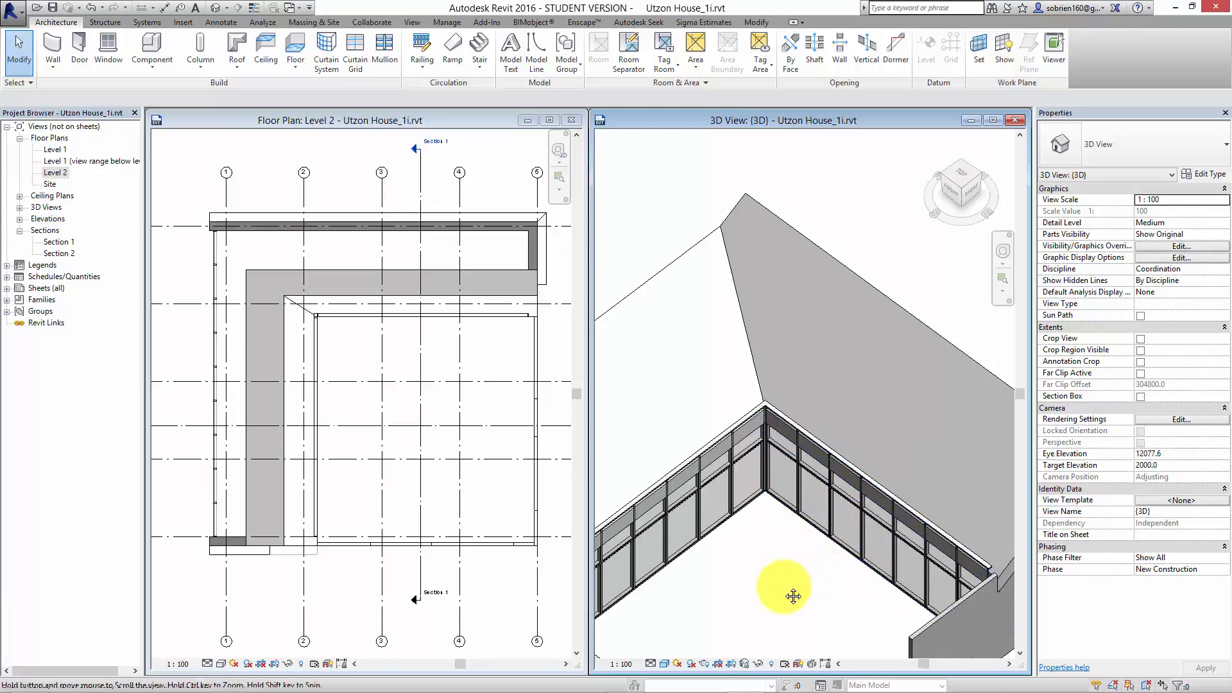
middle_drag(794, 596, 749, 507)
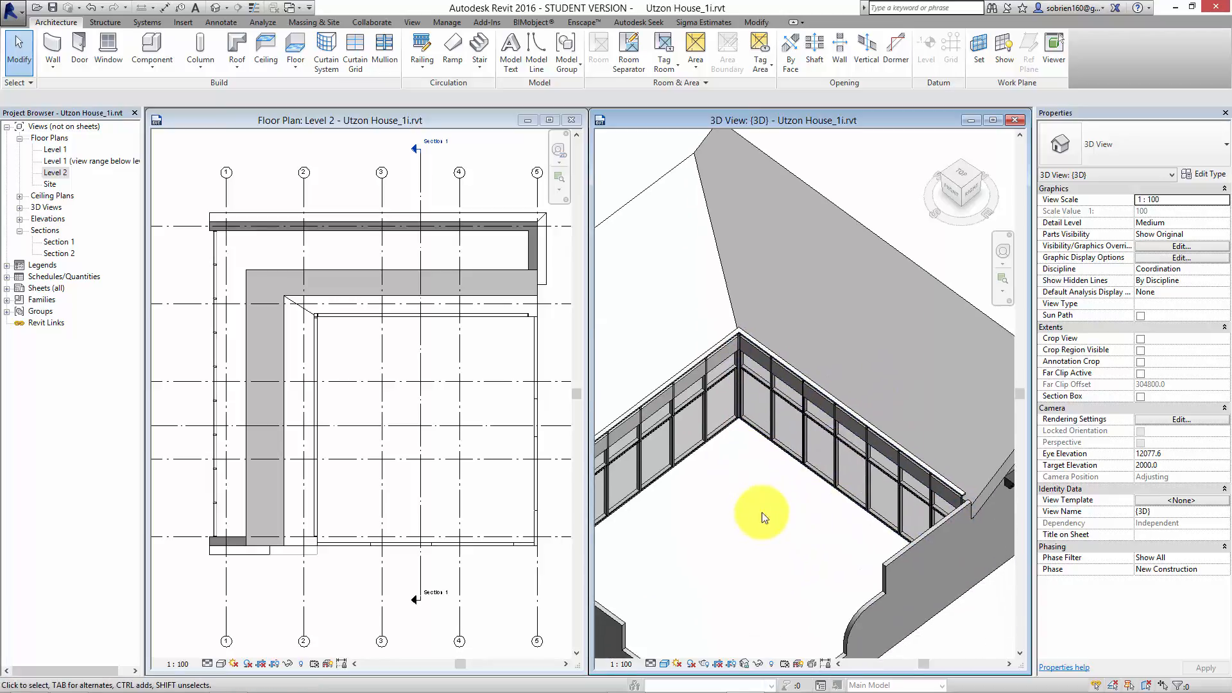
click(793, 483)
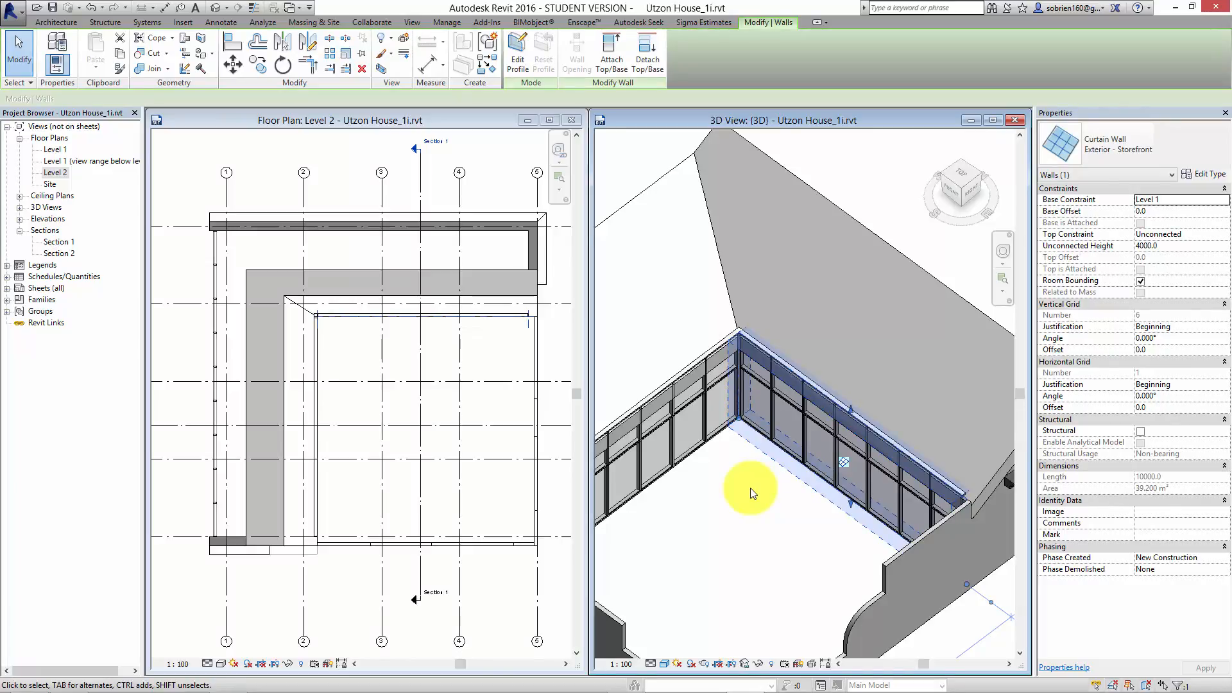
click(611, 59)
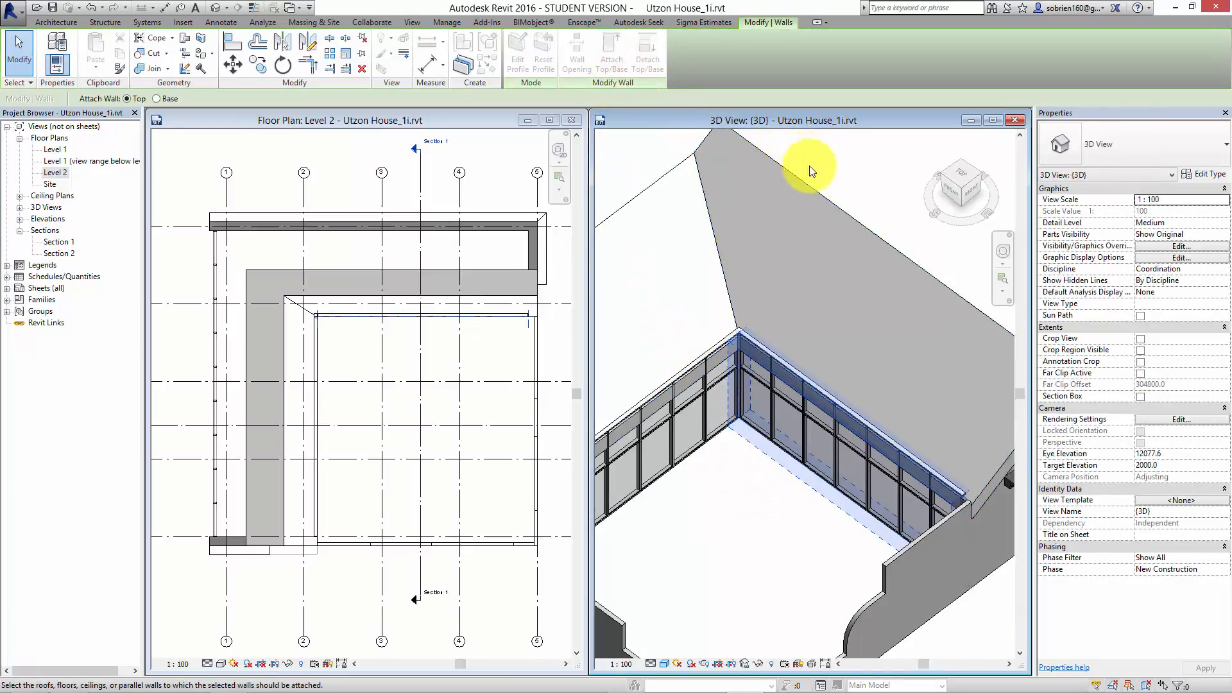
click(810, 184)
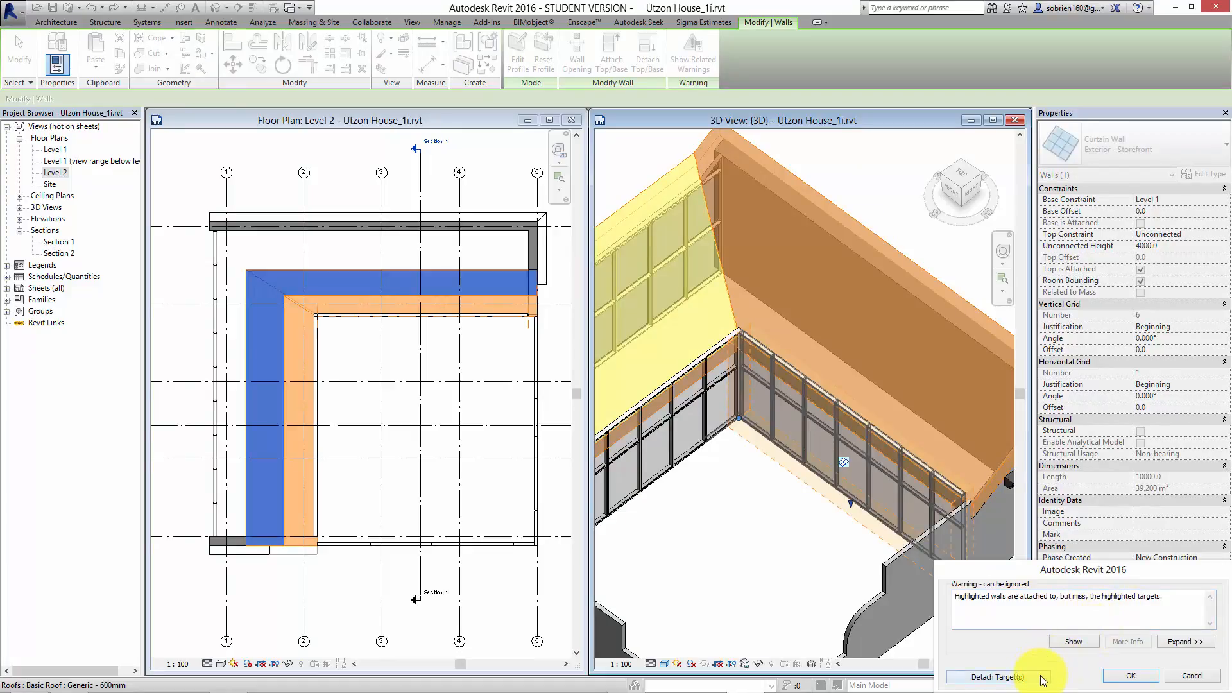
click(1109, 674)
key(Escape)
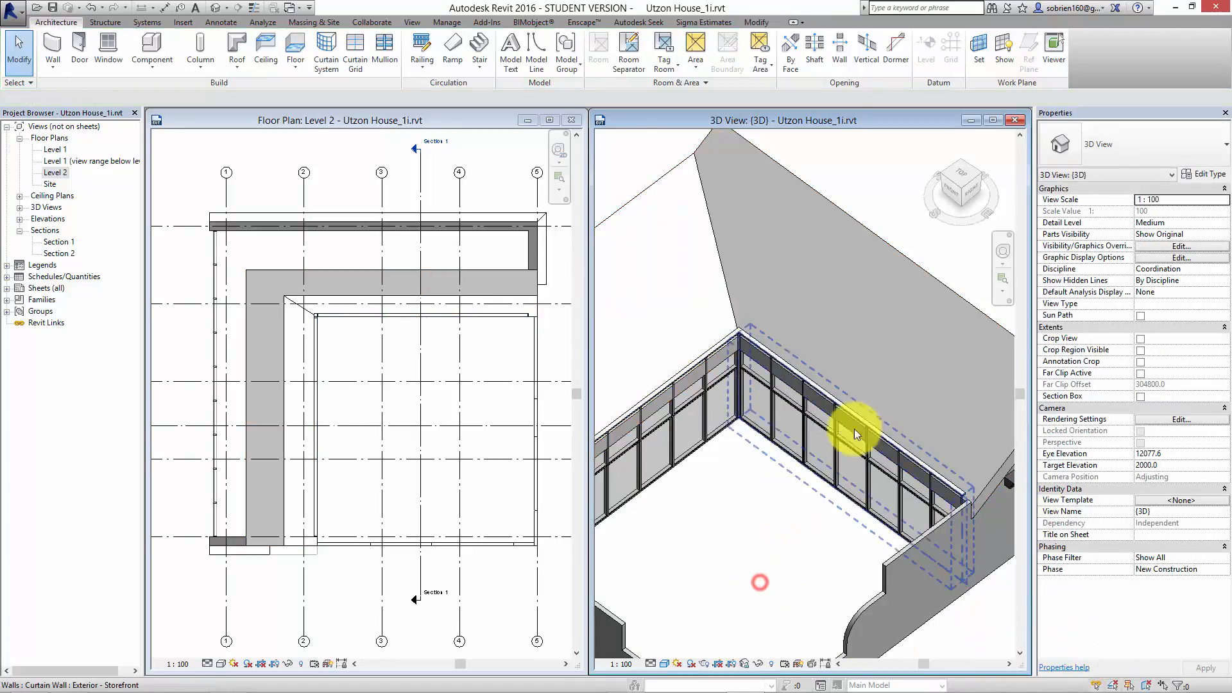
Step: Examine in 3D how the top of the horizontal courtyard curtain wall meets the edge of the roof
scroll(853, 429, up, 5)
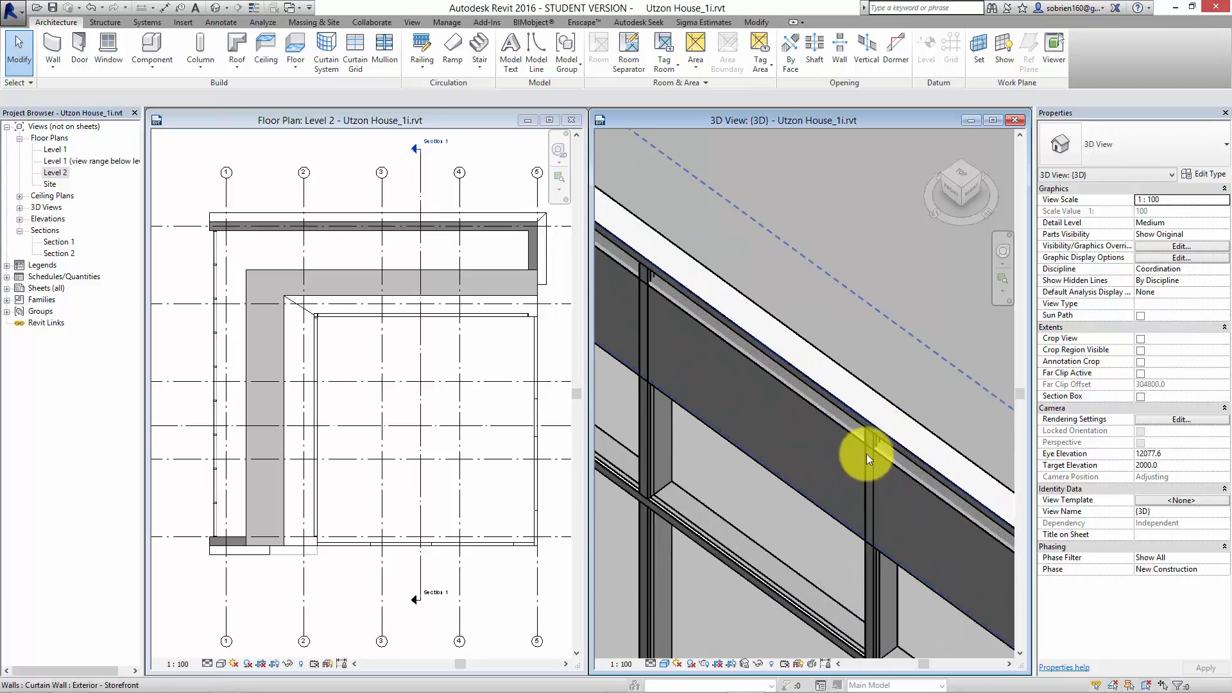
scroll(845, 480, down, 3)
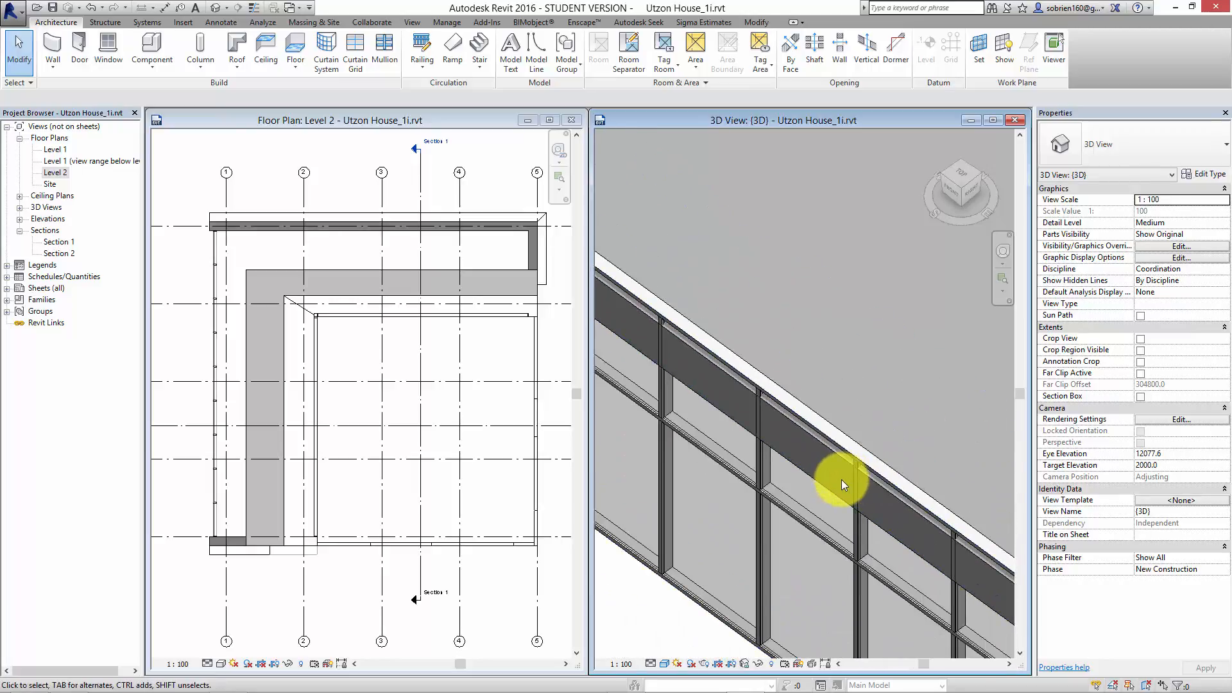
scroll(789, 406, down, 3)
middle_drag(789, 407, 739, 432)
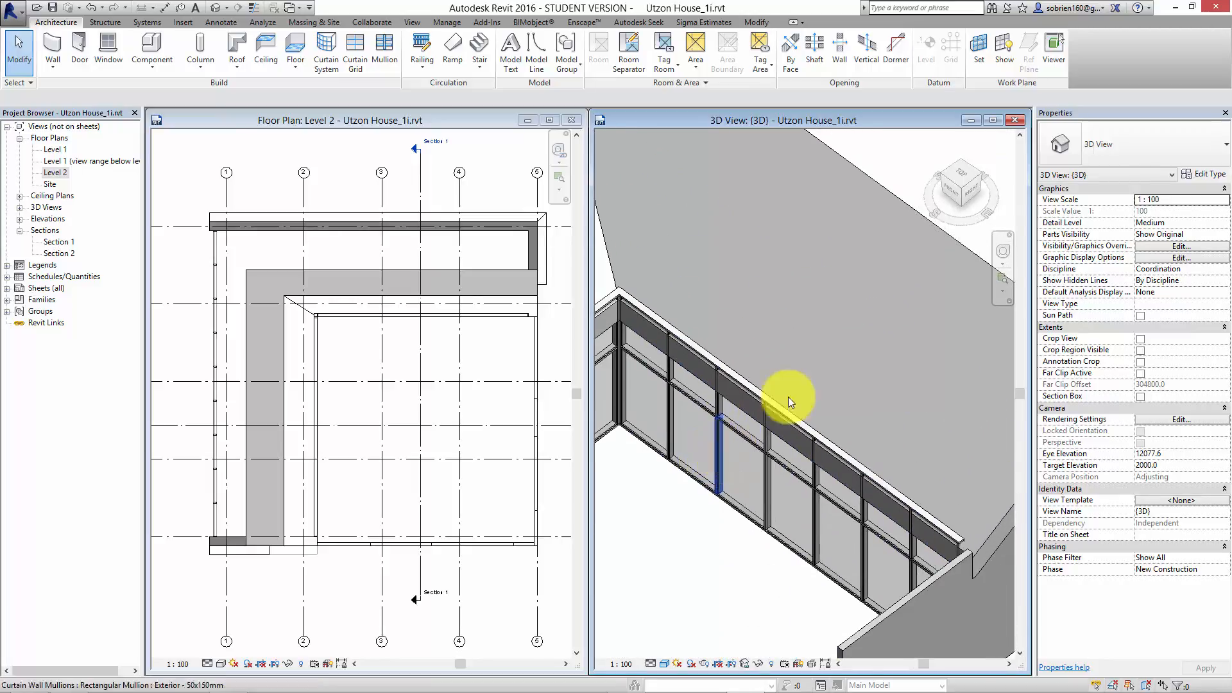
mouse_move(799, 299)
middle_down()
mouse_move(734, 346)
mouse_move(796, 308)
middle_up()
scroll(768, 310, down, 1)
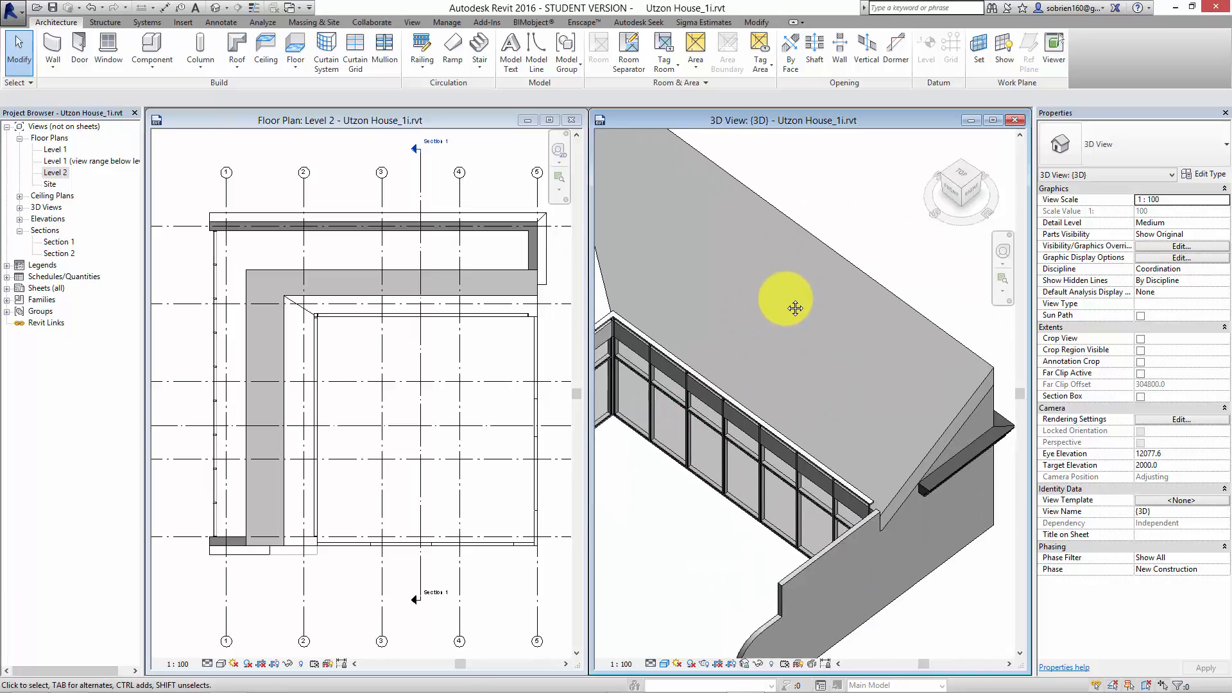
Step: Edit the roof's footprint, shifting the horizontal courtyard boundary line slightly into the courtyard so it overhangs the curtain wall
click(462, 225)
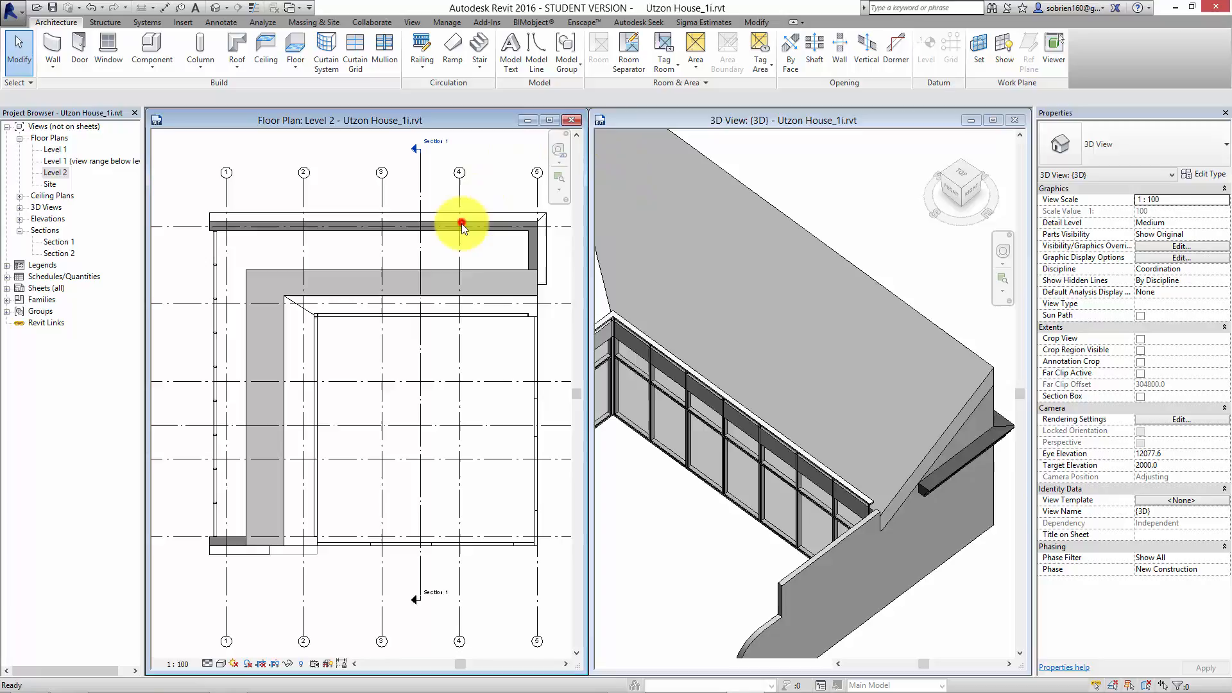
click(478, 274)
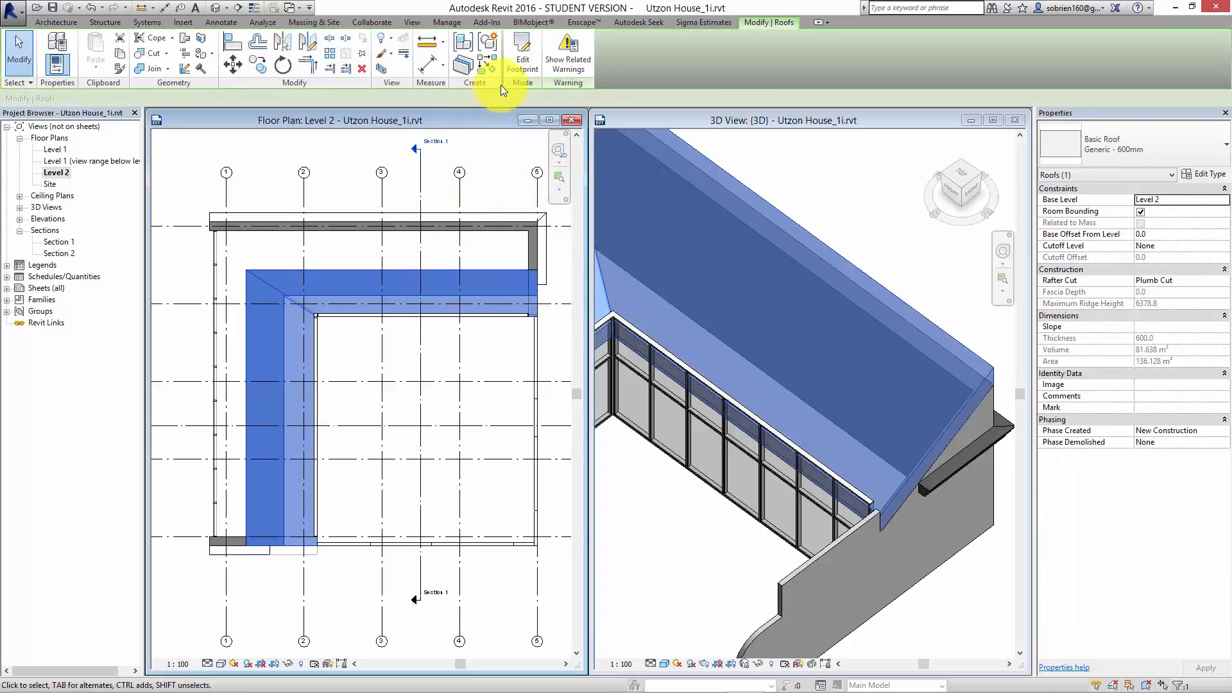
click(521, 63)
click(349, 318)
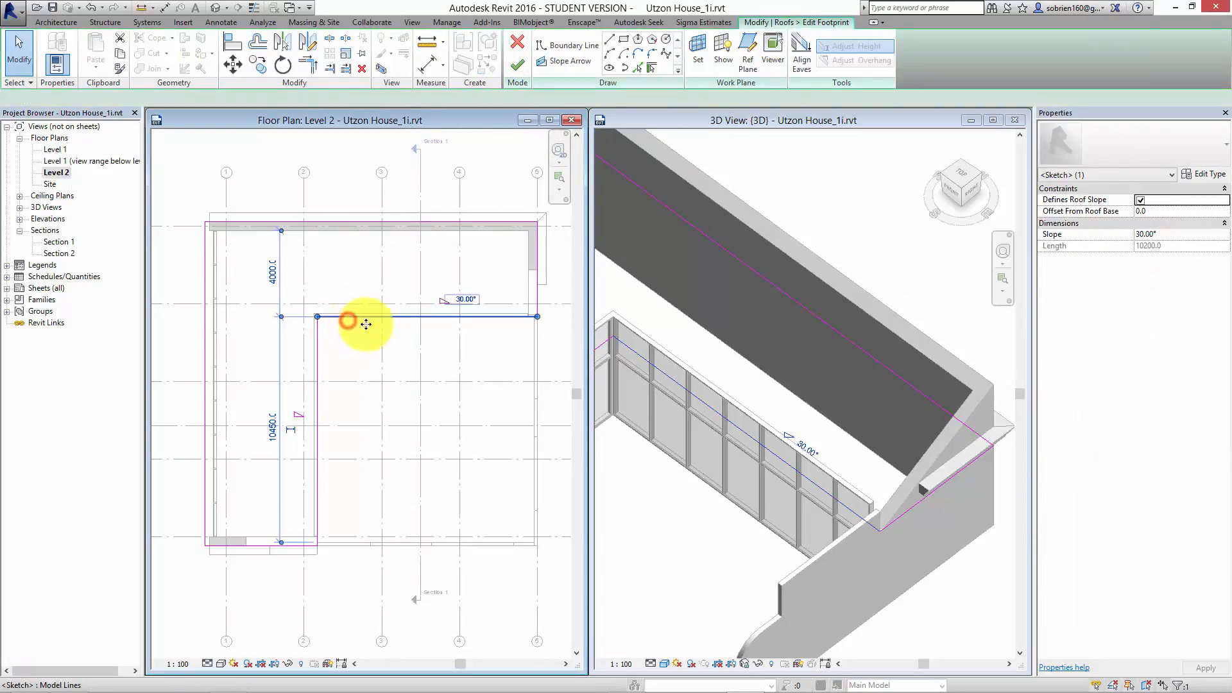
scroll(384, 344, up, 3)
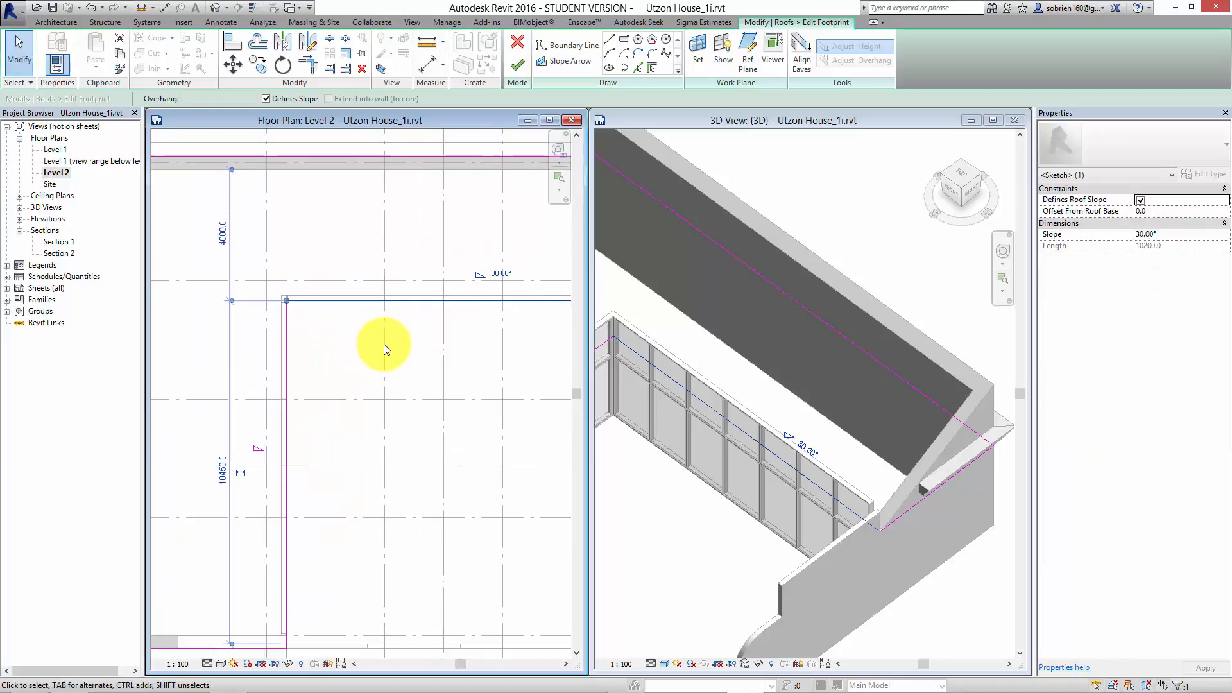
middle_drag(384, 344, 338, 378)
scroll(393, 341, down, 1)
scroll(416, 323, up, 2)
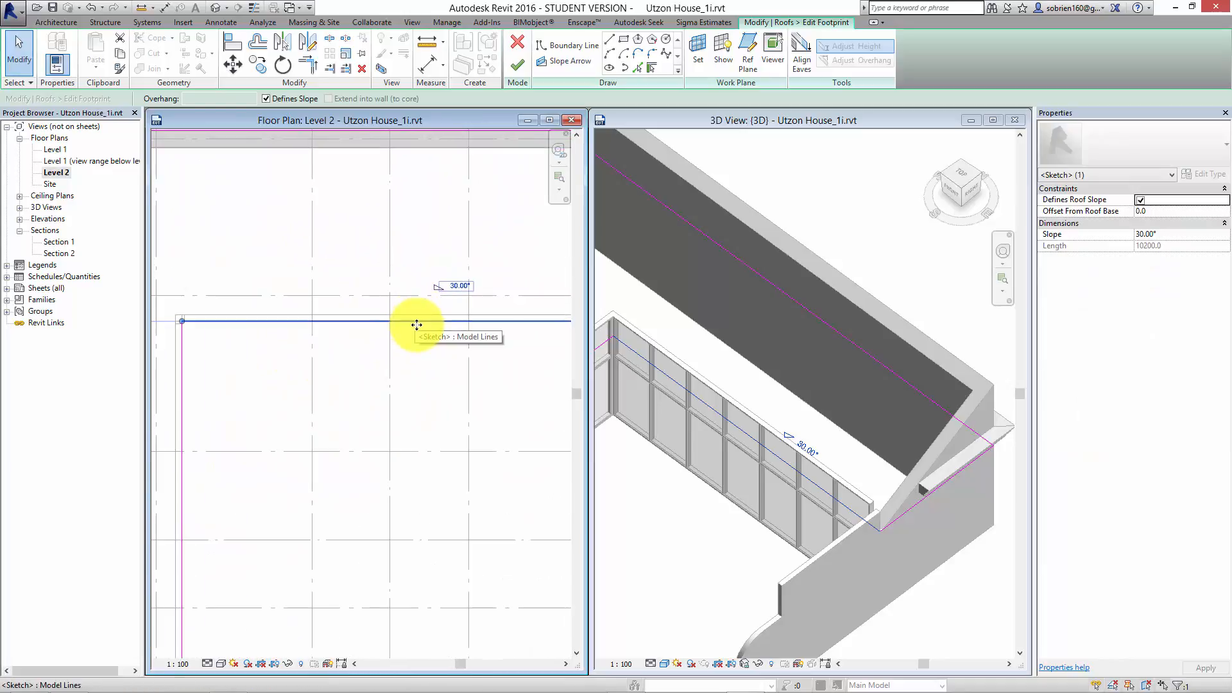
middle_drag(423, 326, 432, 334)
scroll(427, 325, down, 1)
scroll(429, 326, up, 2)
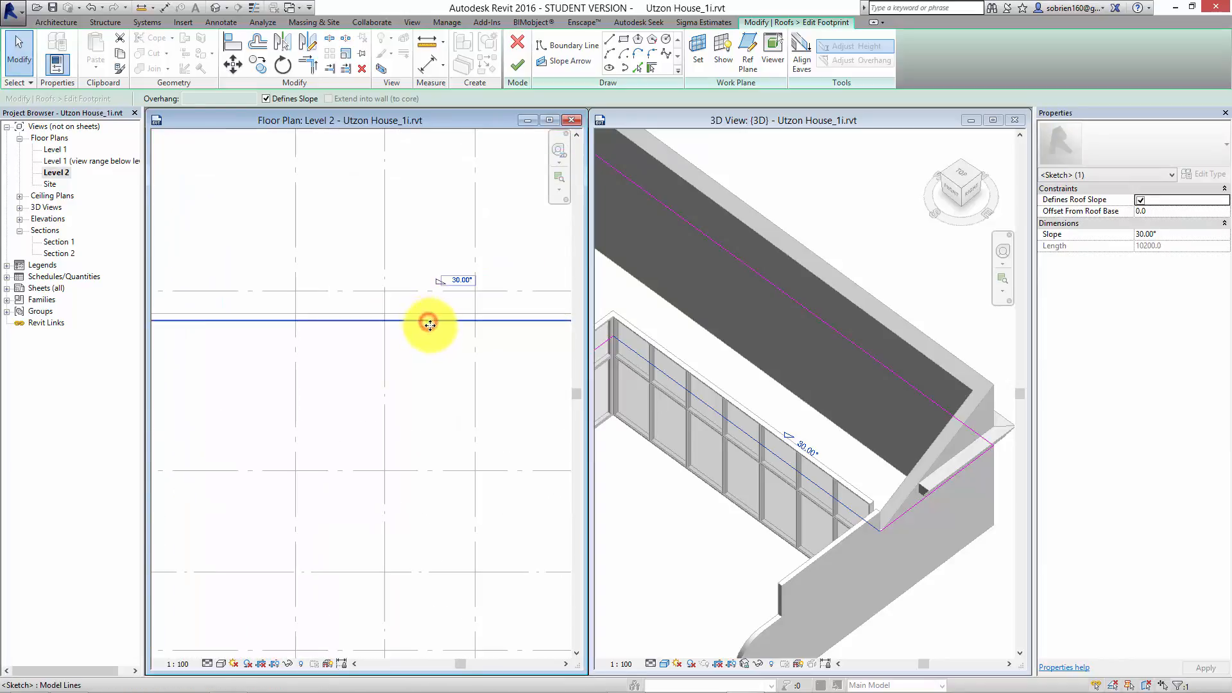
mouse_move(432, 337)
mouse_down()
mouse_move(432, 350)
mouse_move(429, 332)
mouse_up()
Step: Shift the vertical courtyard boundary line of the roof footprint slightly into the courtyard, past its curtain wall
middle_drag(458, 388, 584, 374)
mouse_move(276, 392)
mouse_down()
mouse_move(299, 388)
mouse_move(286, 387)
mouse_up()
click(347, 389)
scroll(347, 389, down, 2)
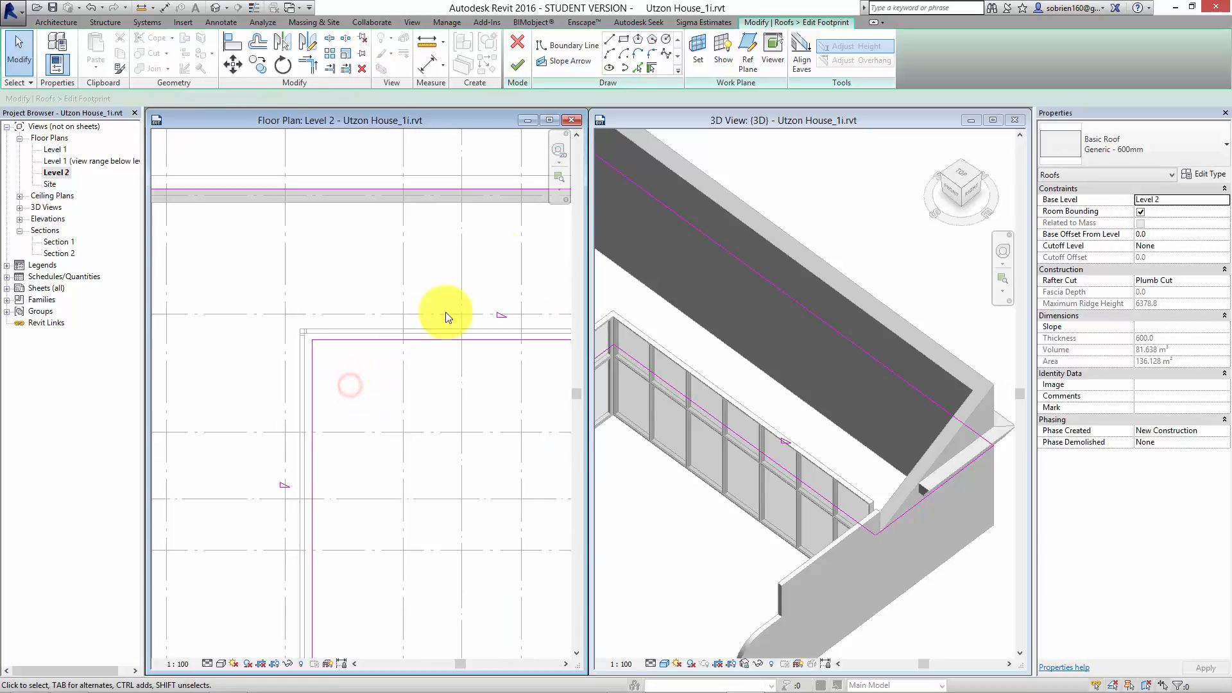
Step: Finish the roof sketch and resolve the errors by deleting the curtain wall mullions that no longer fit
click(517, 64)
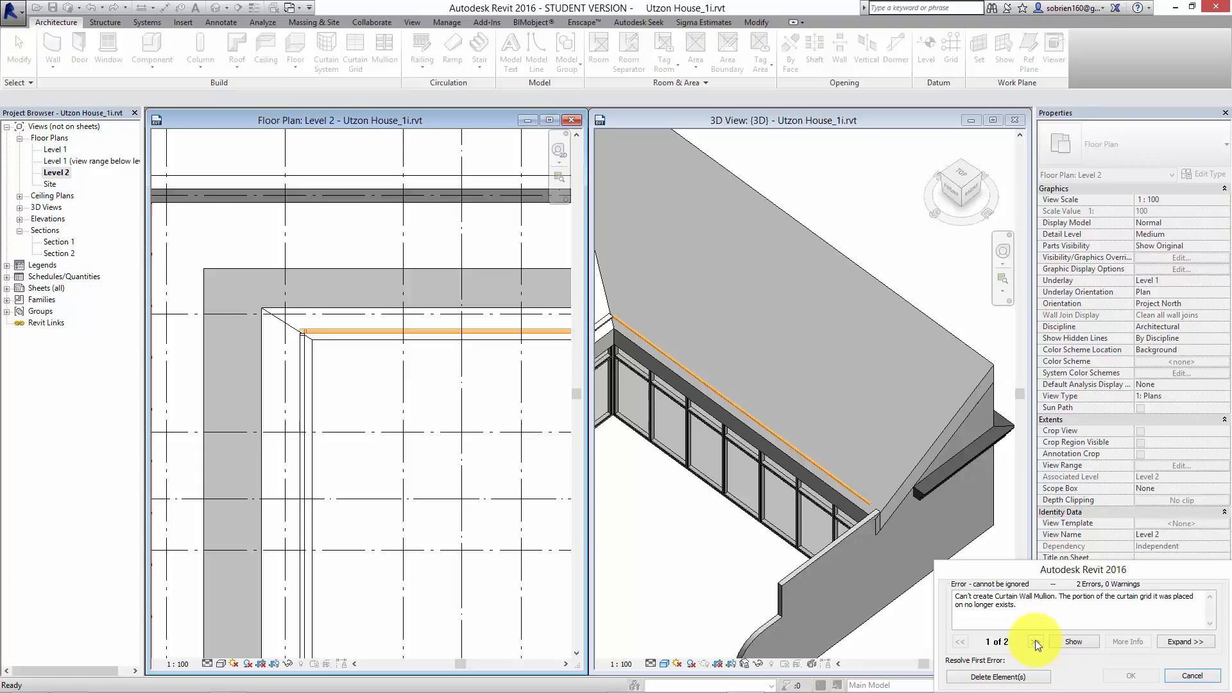
click(1017, 678)
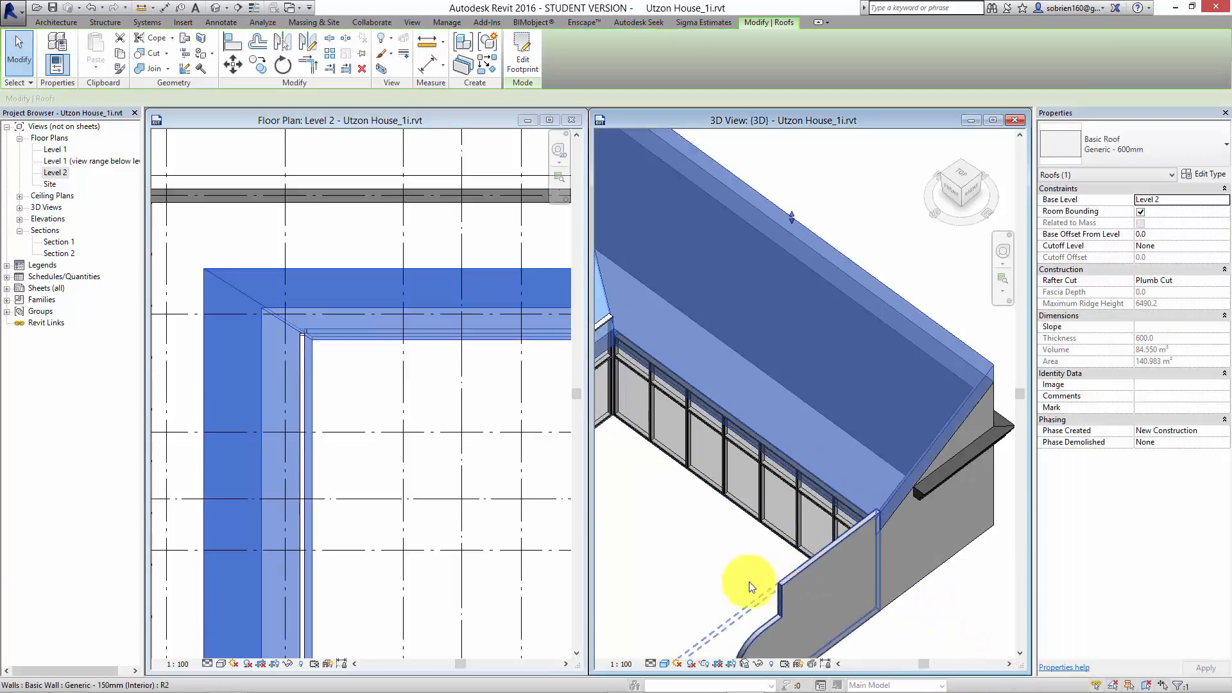
click(750, 587)
shift+middle_drag(743, 572, 896, 435)
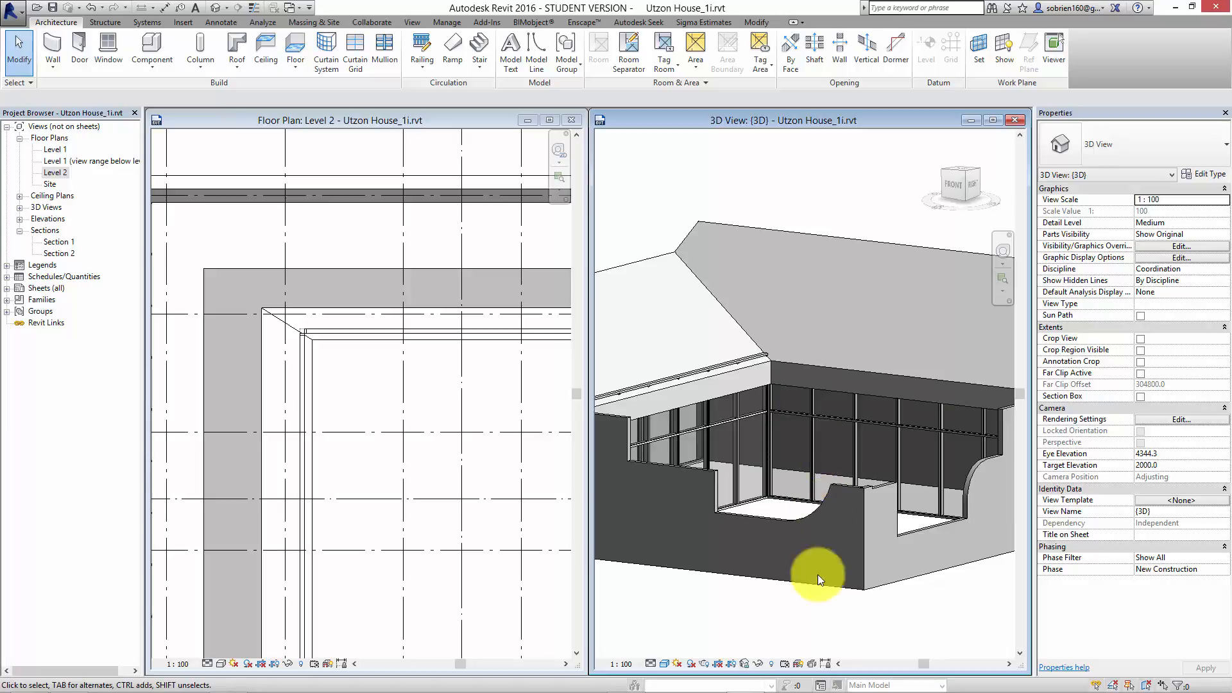
mouse_move(828, 687)
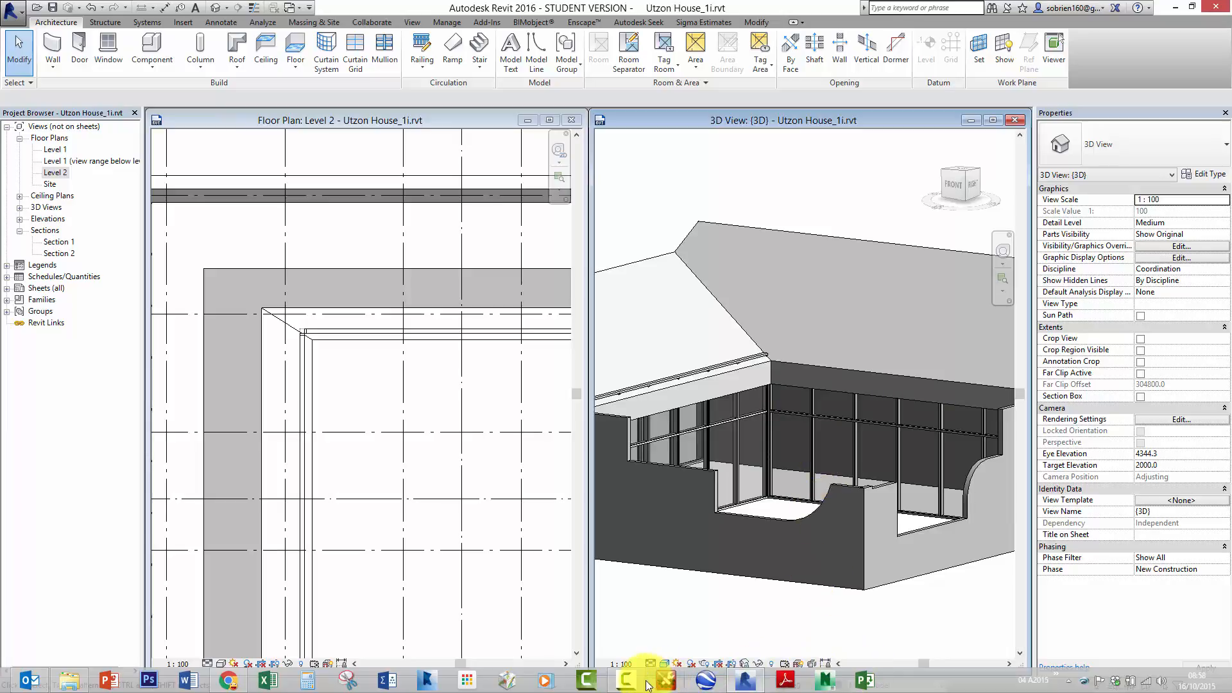
click(667, 681)
click(1165, 651)
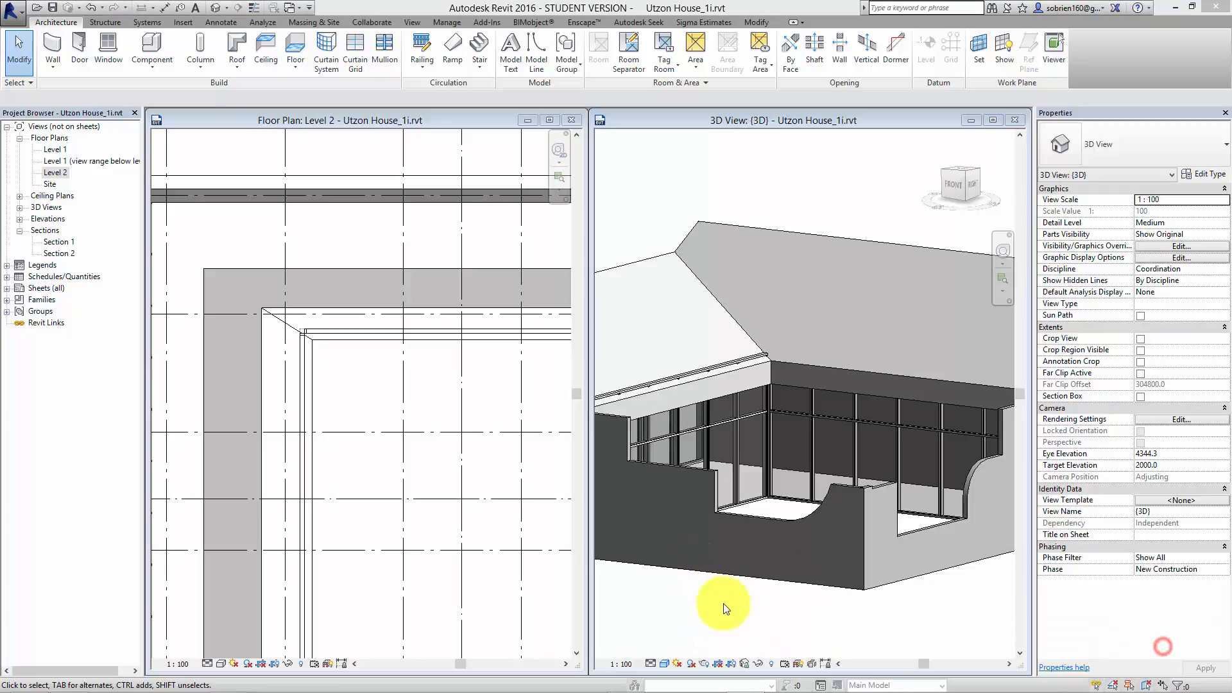
Step: Attach the top of the vertical courtyard curtain wall to the roof, deleting the mullions that lose their curtain grid
shift+middle_drag(751, 493, 747, 544)
scroll(749, 415, up, 3)
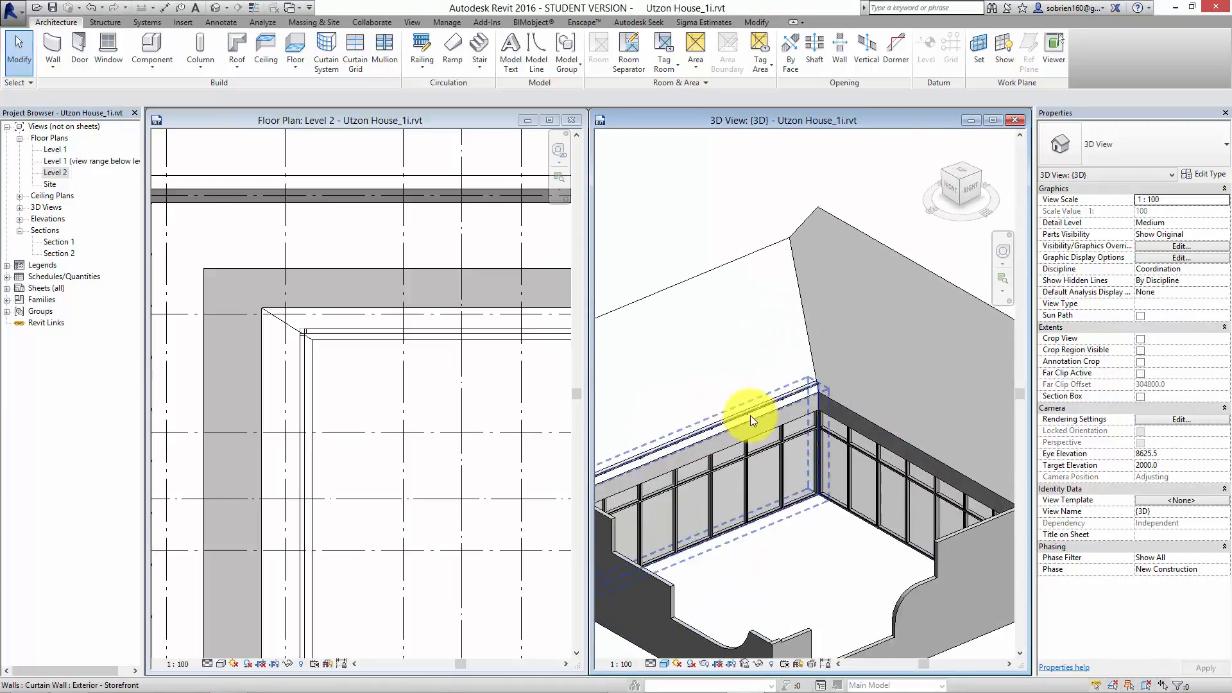
scroll(810, 393, up, 3)
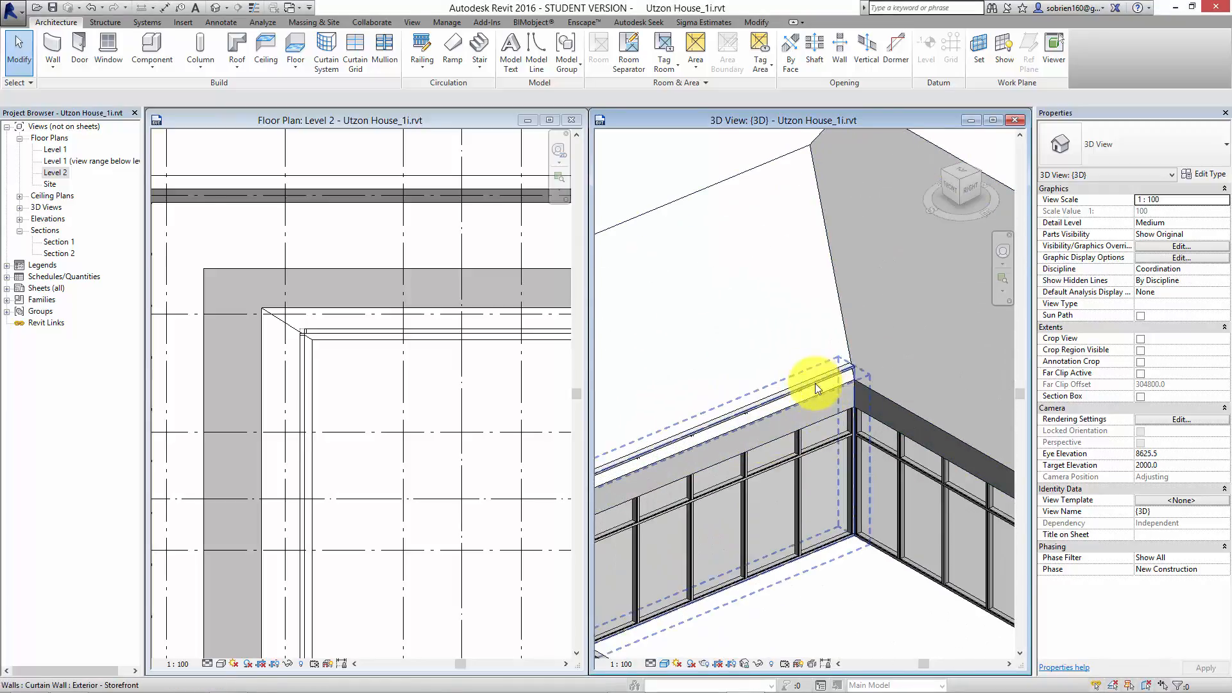
mouse_move(812, 385)
shift+middle_down()
mouse_move(828, 426)
mouse_move(806, 402)
shift+middle_up()
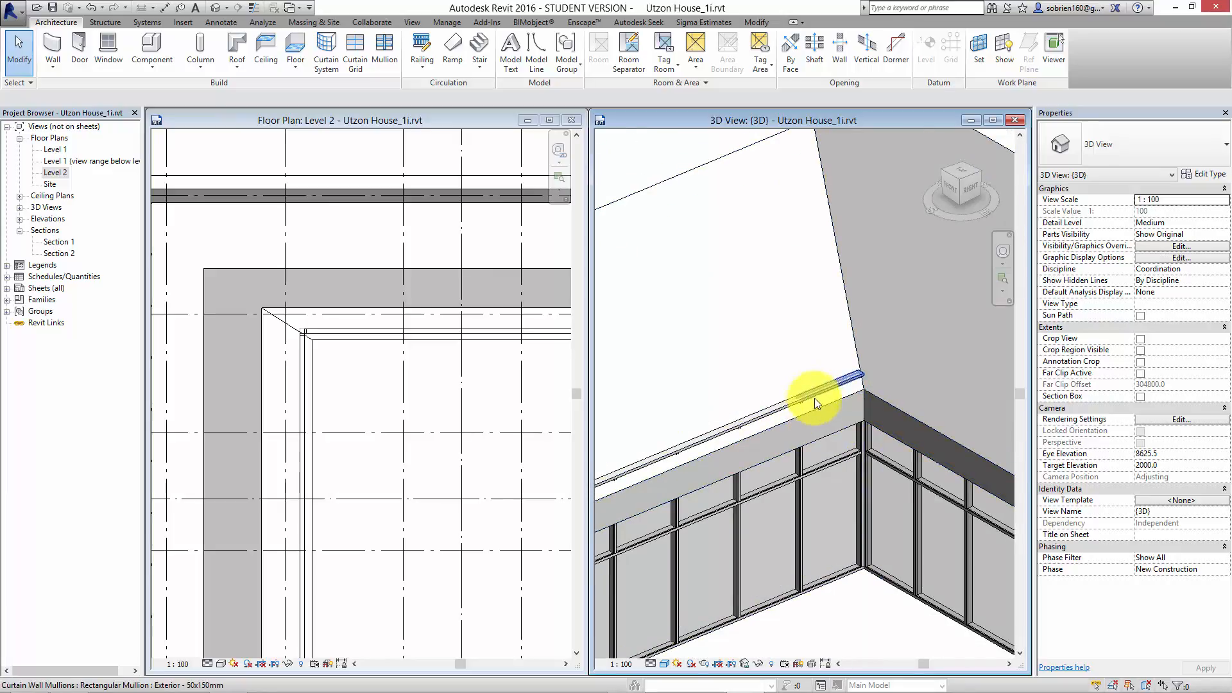
shift+middle_drag(900, 387, 902, 472)
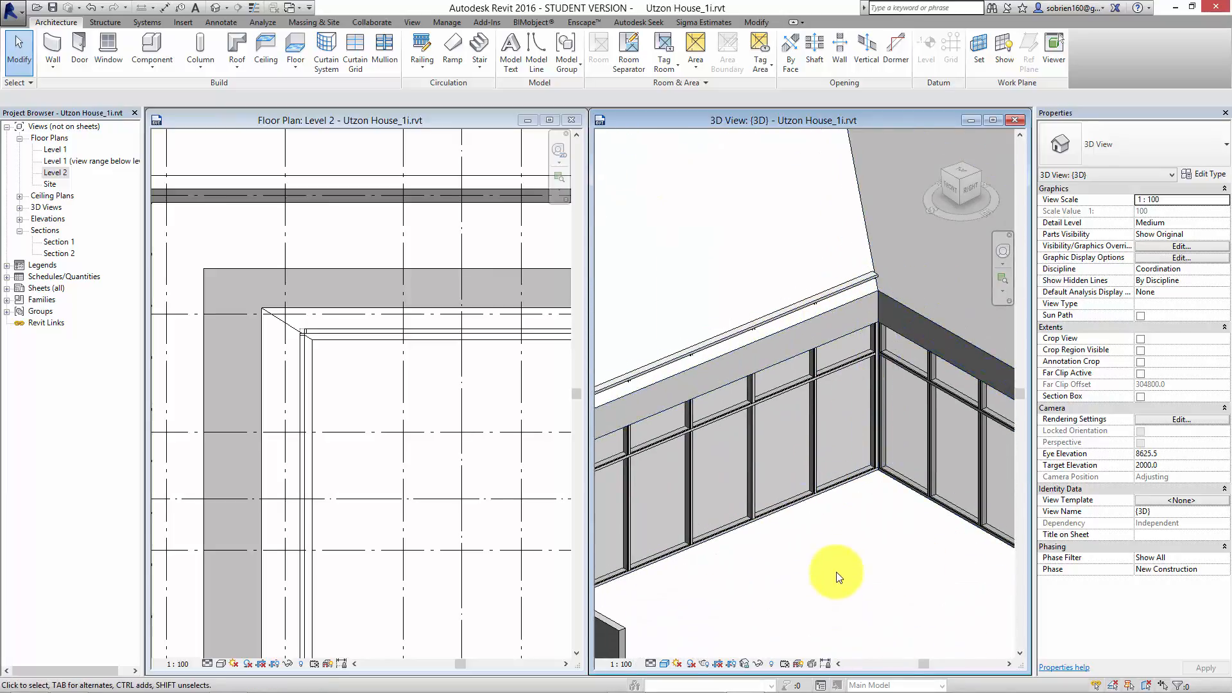
click(815, 509)
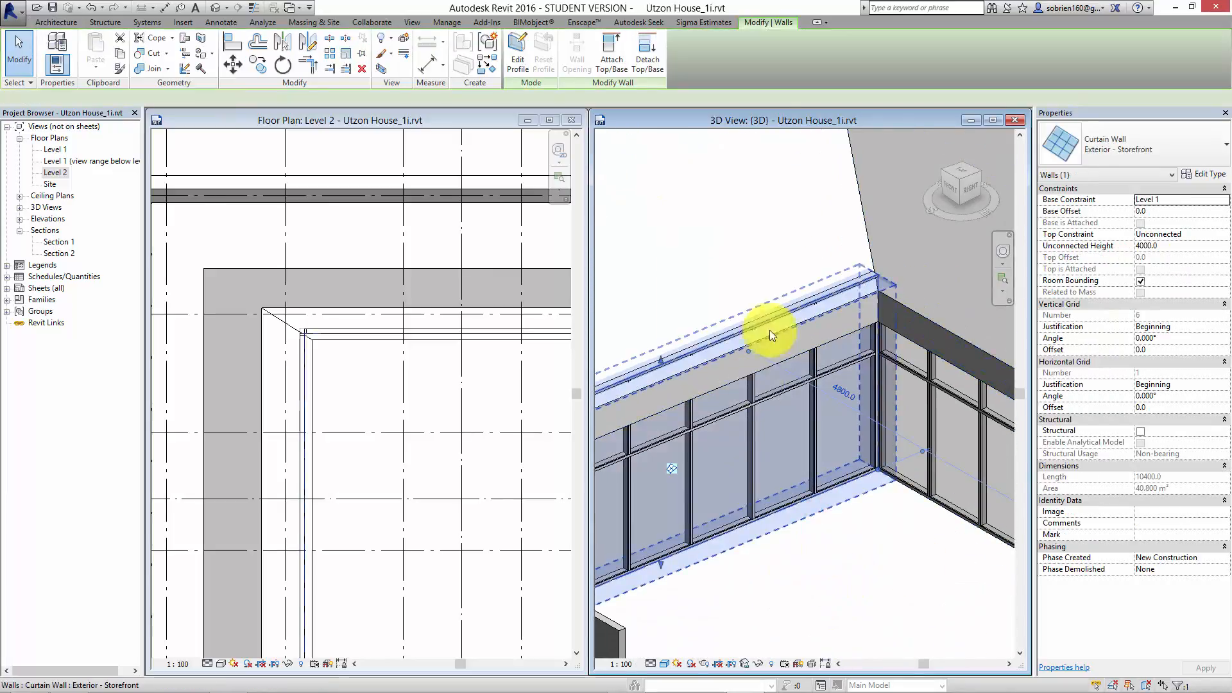
click(600, 52)
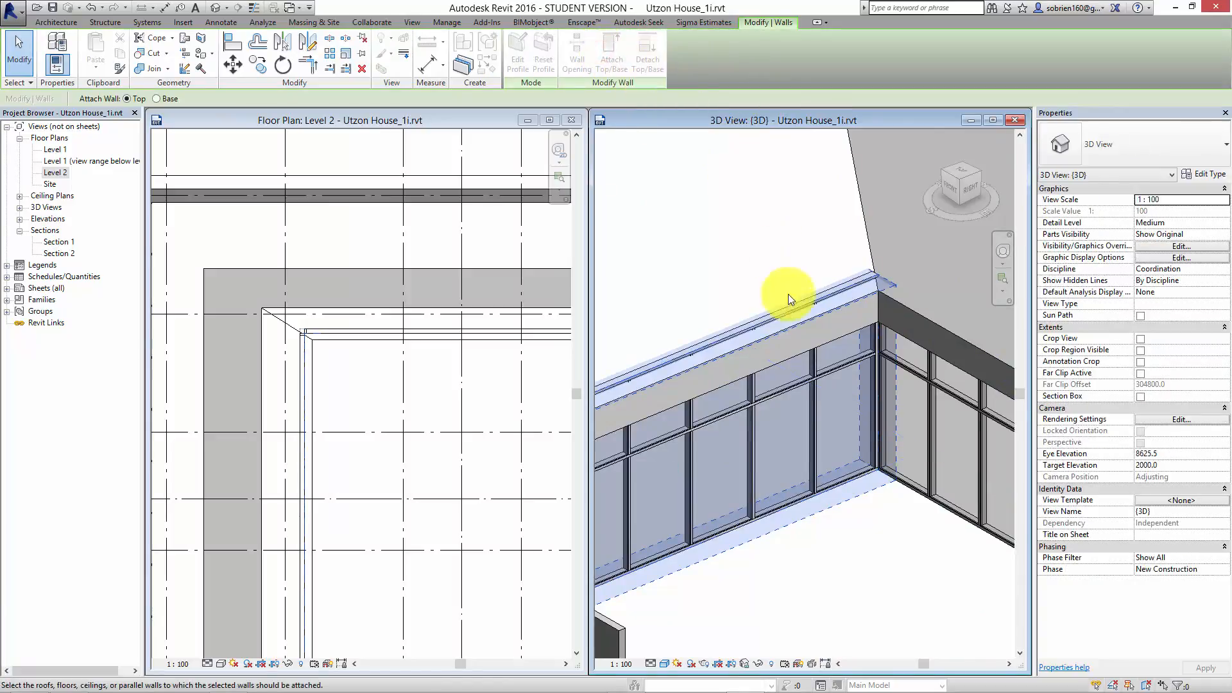
click(779, 360)
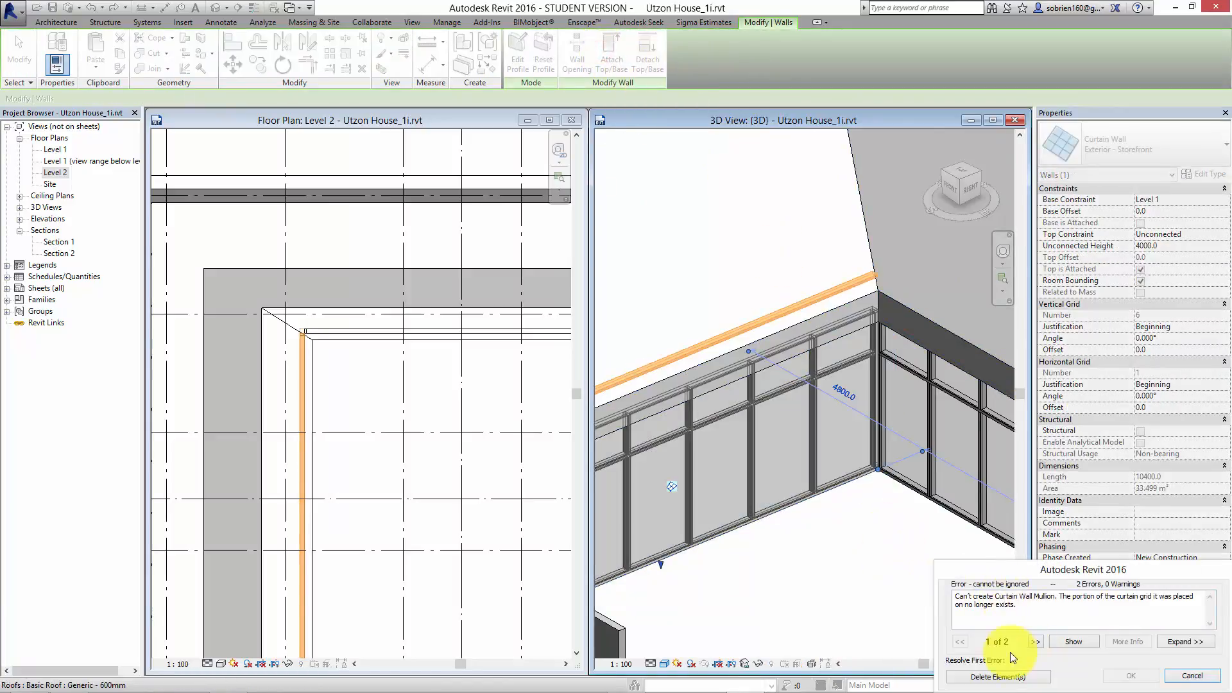
click(1011, 682)
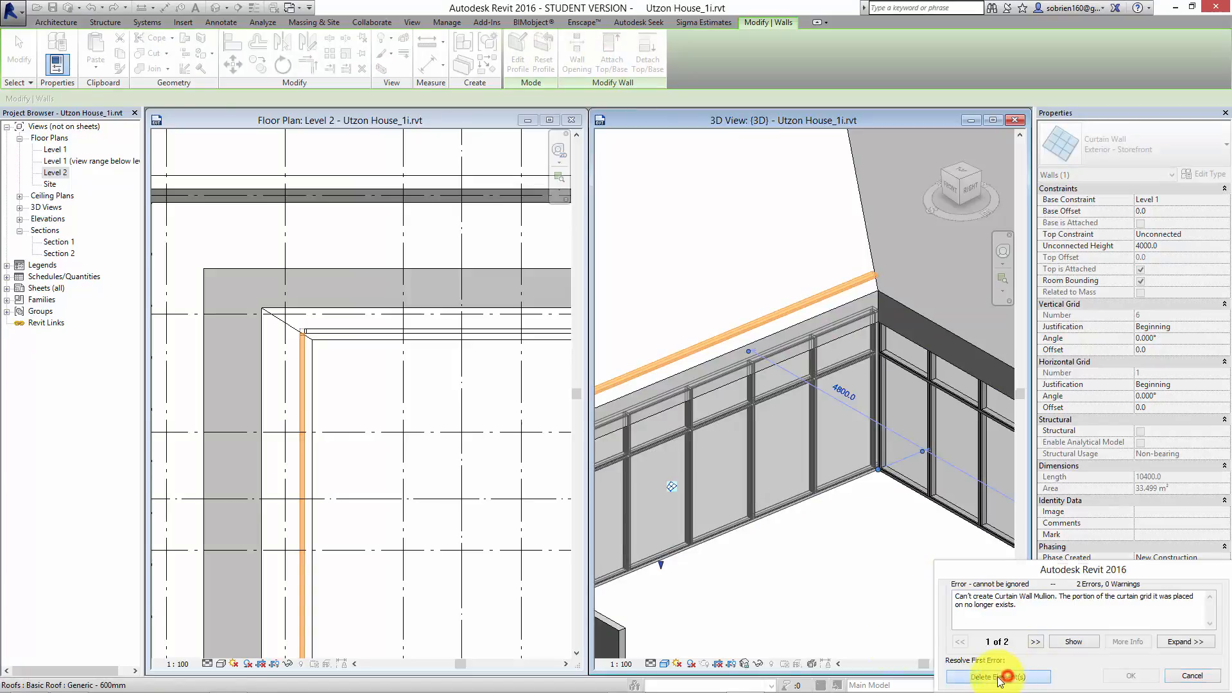
Step: Examine both courtyard curtain walls in 3D, checking their fit beneath the roof overhang
shift+middle_drag(861, 586, 873, 514)
scroll(924, 520, up, 5)
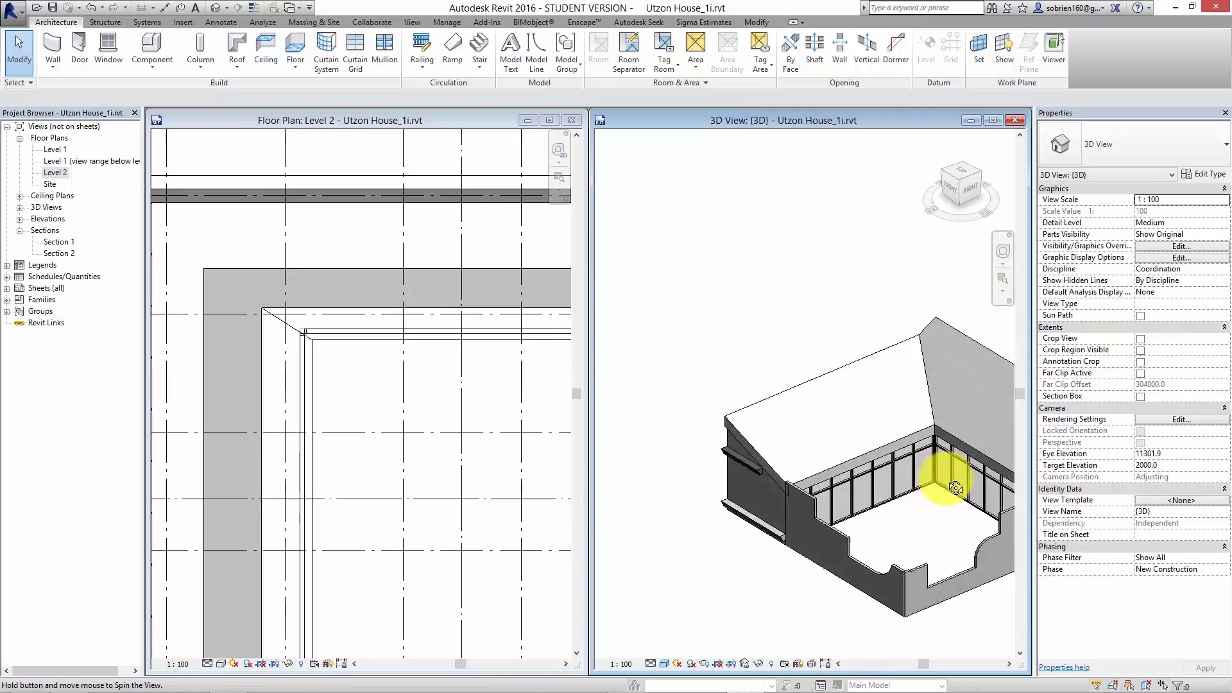
scroll(876, 539, up, 4)
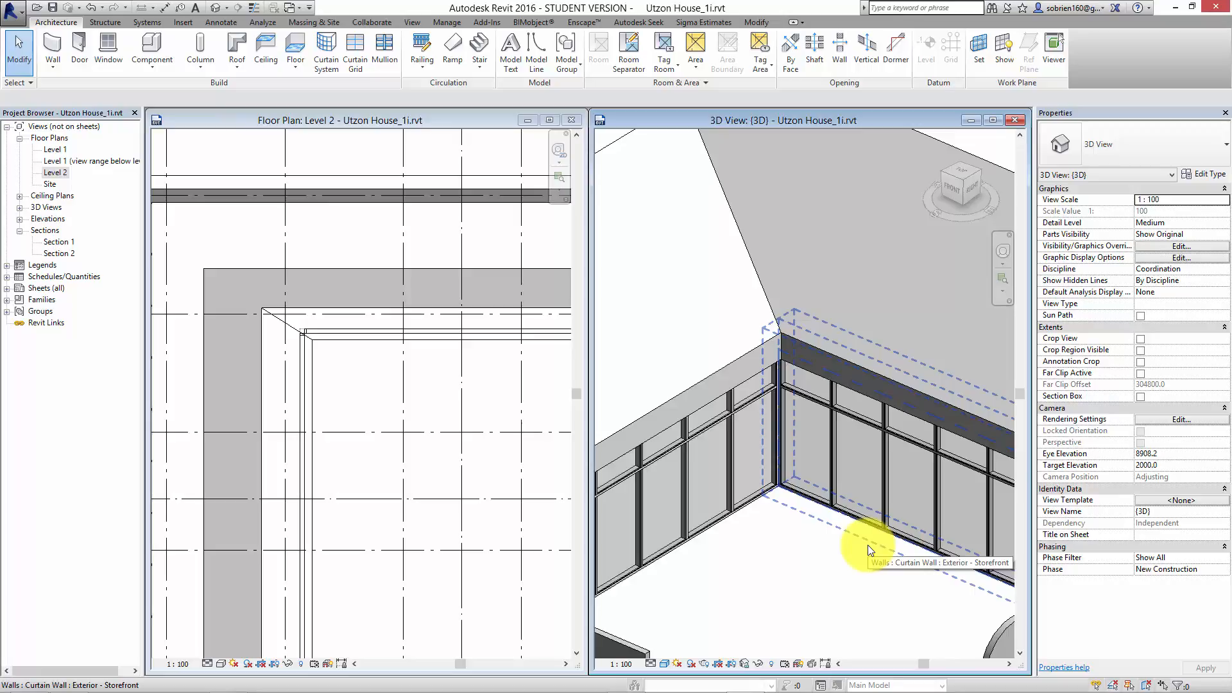
scroll(876, 543, up, 5)
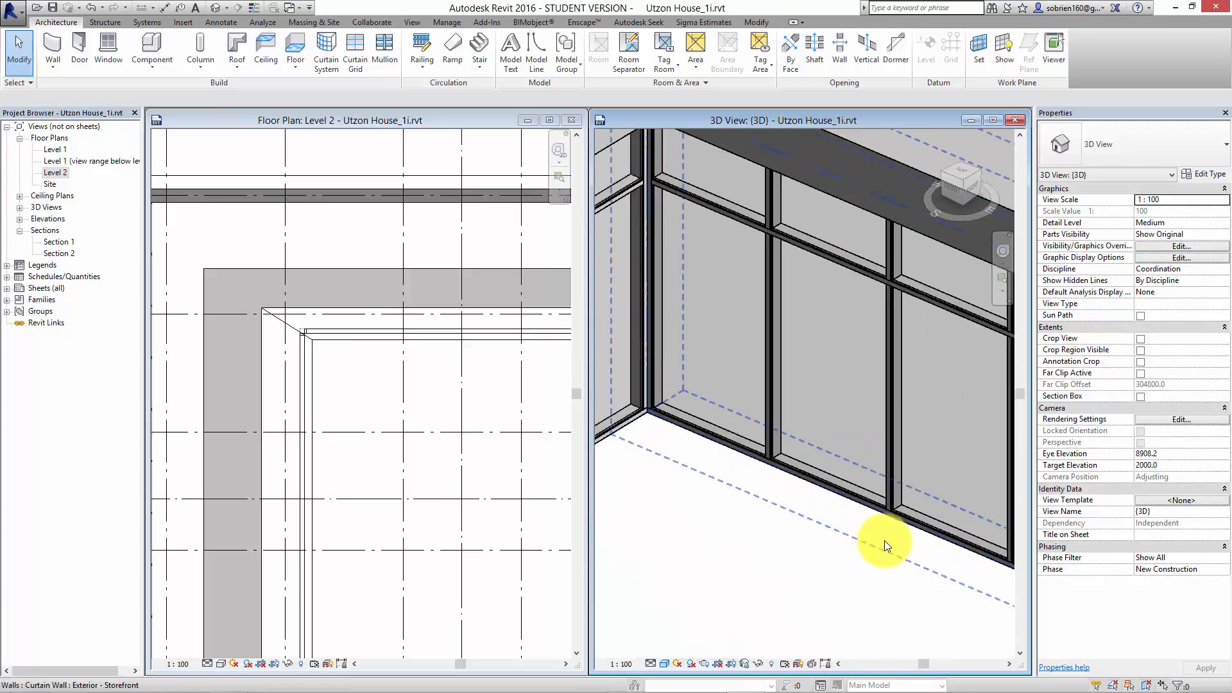
scroll(903, 533, down, 3)
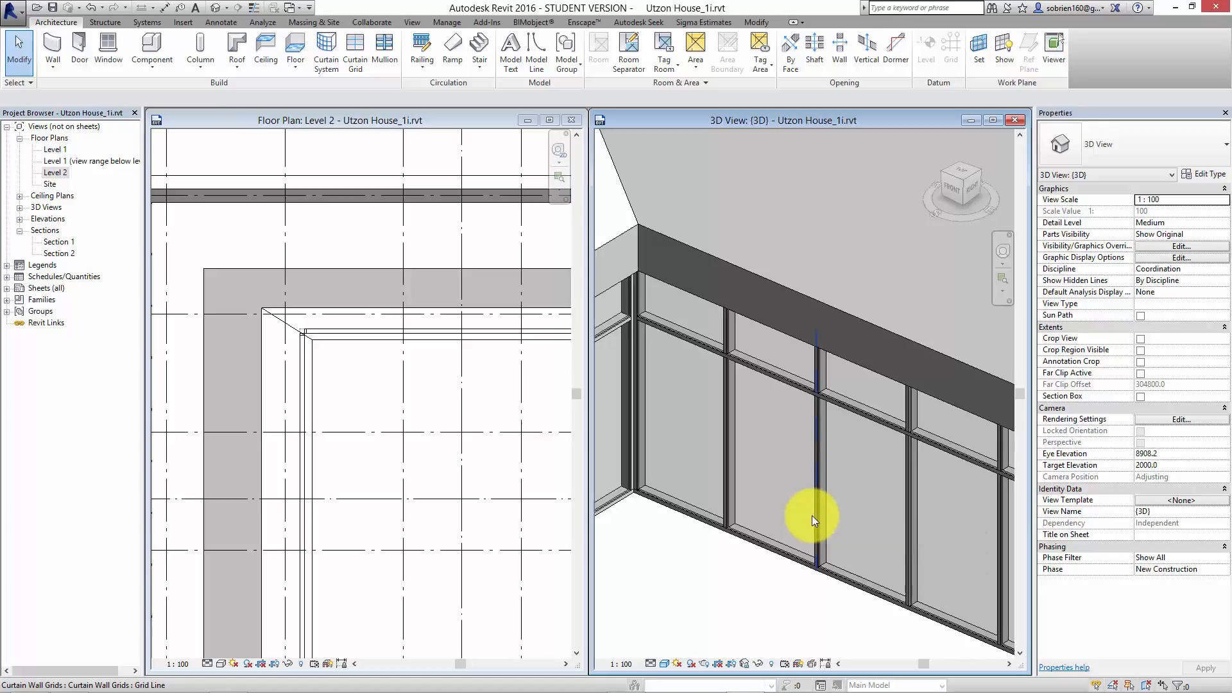
scroll(840, 469, down, 2)
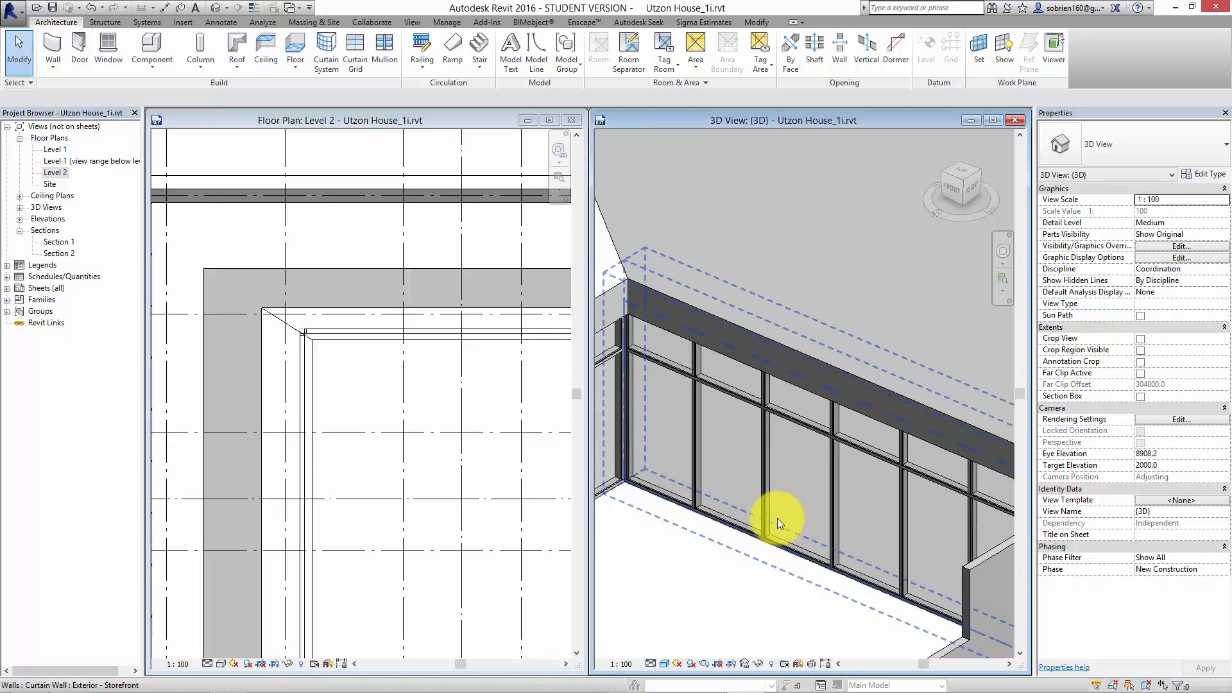
Step: Examine the lower glazed panels of the long courtyard curtain wall near the inner corner, close up in 3D
middle_drag(624, 536, 659, 570)
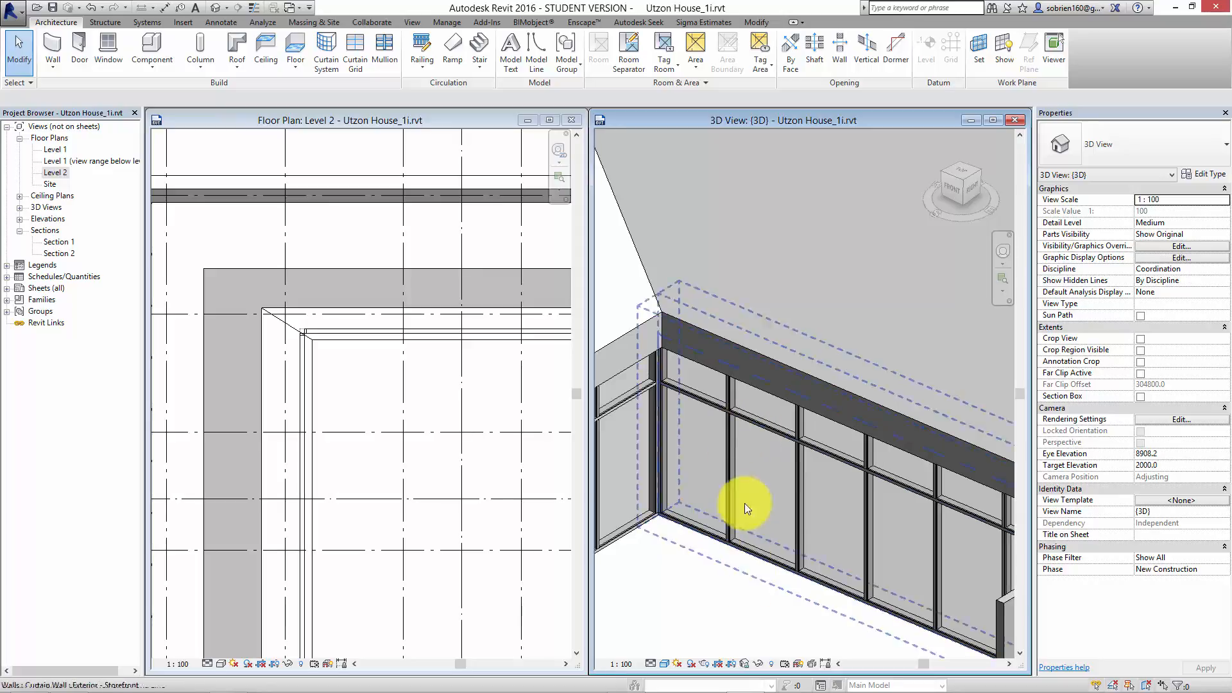
scroll(770, 570, up, 3)
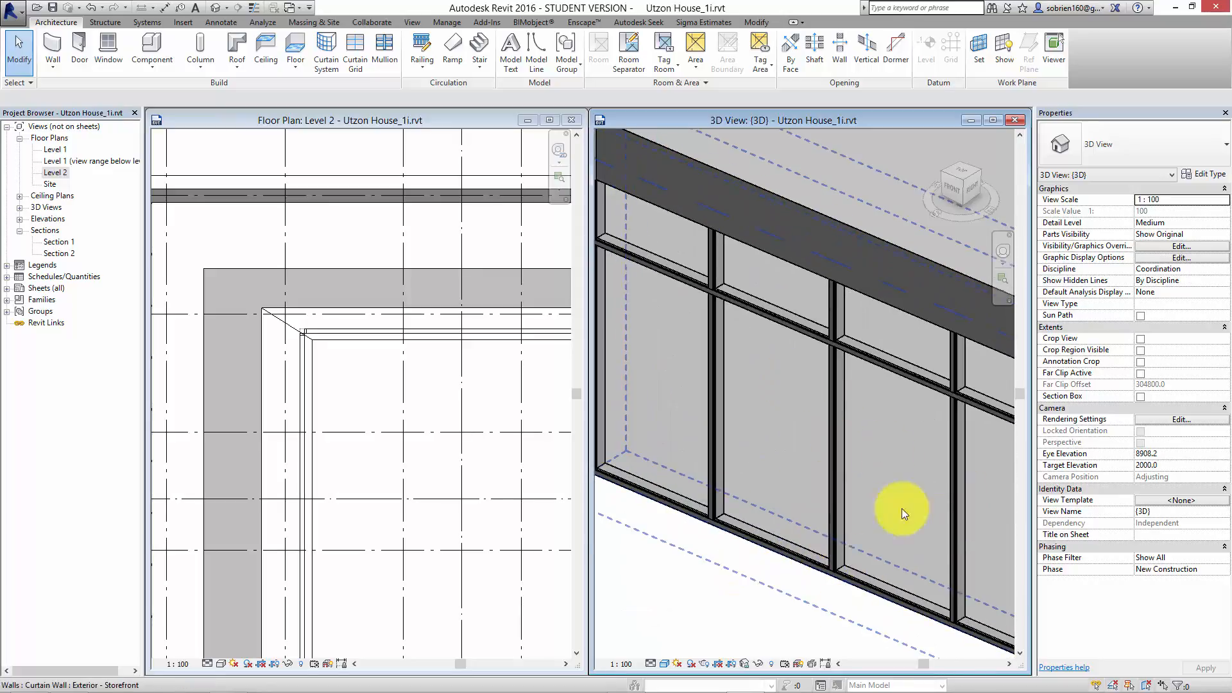
scroll(862, 367, down, 2)
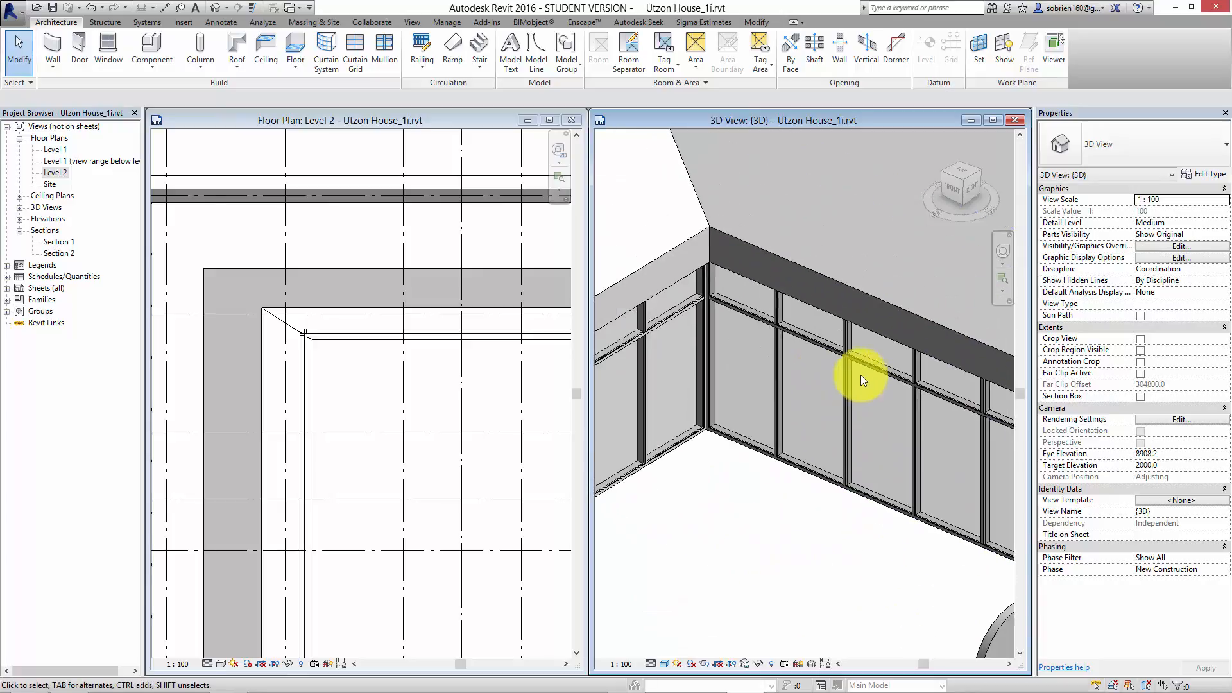
middle_drag(859, 384, 783, 362)
scroll(770, 558, up, 2)
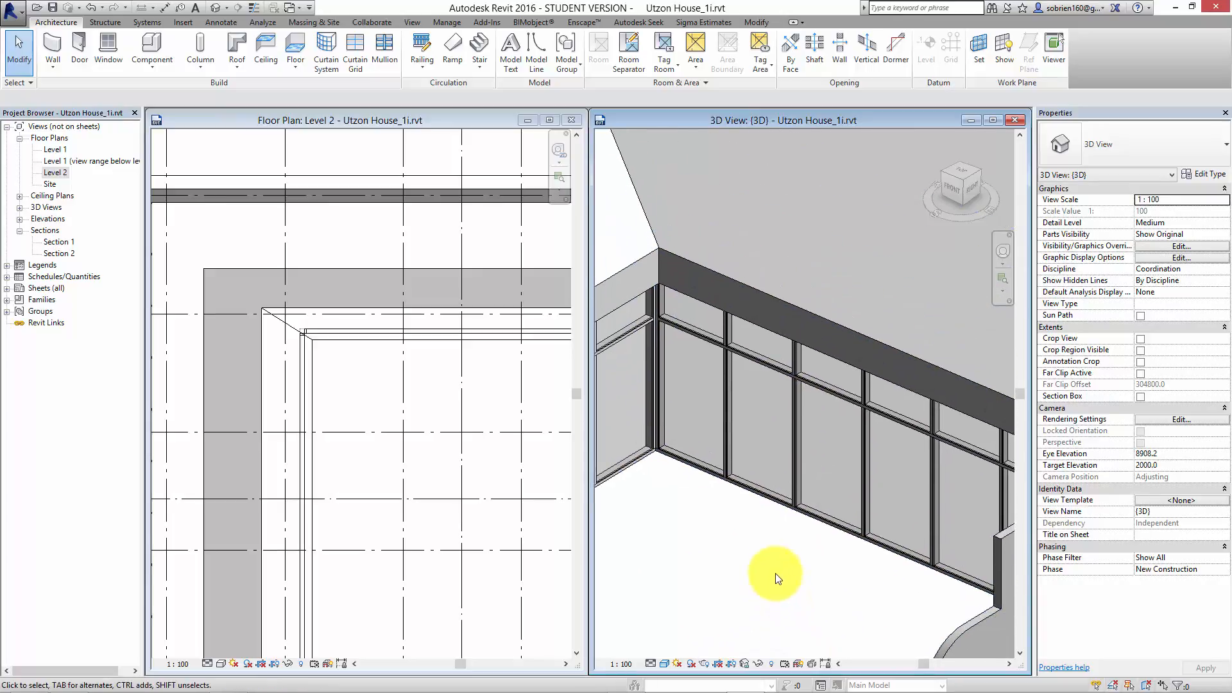
middle_drag(781, 572, 778, 591)
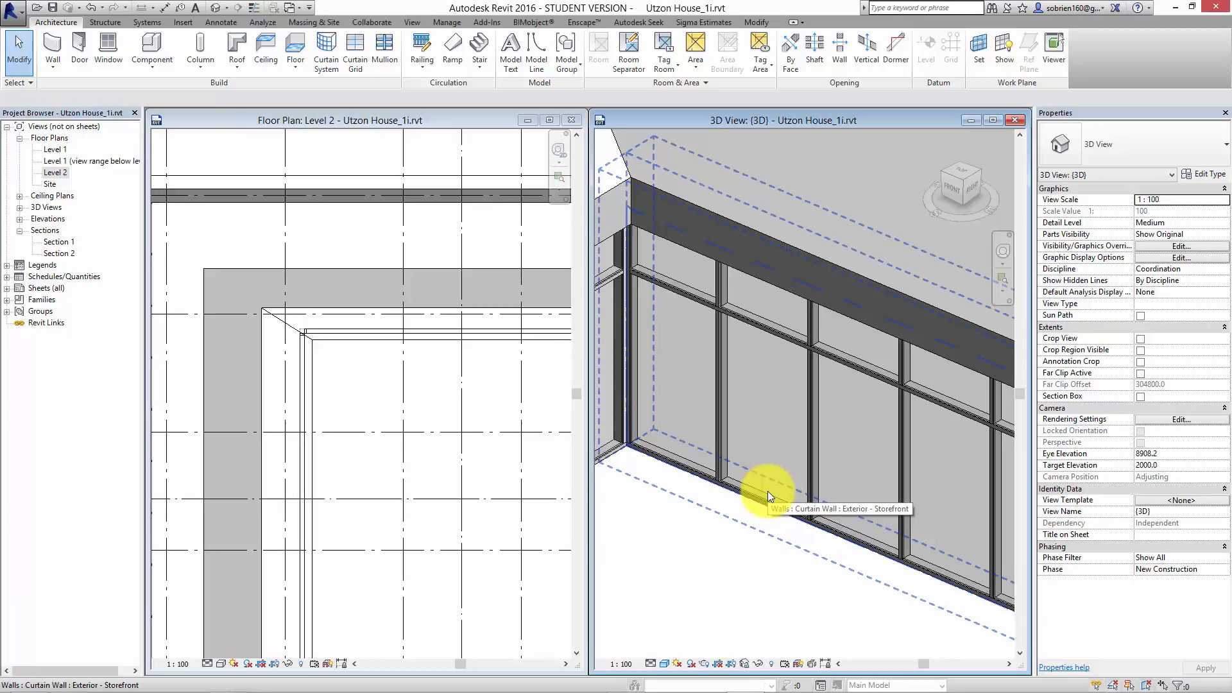
key(Tab)
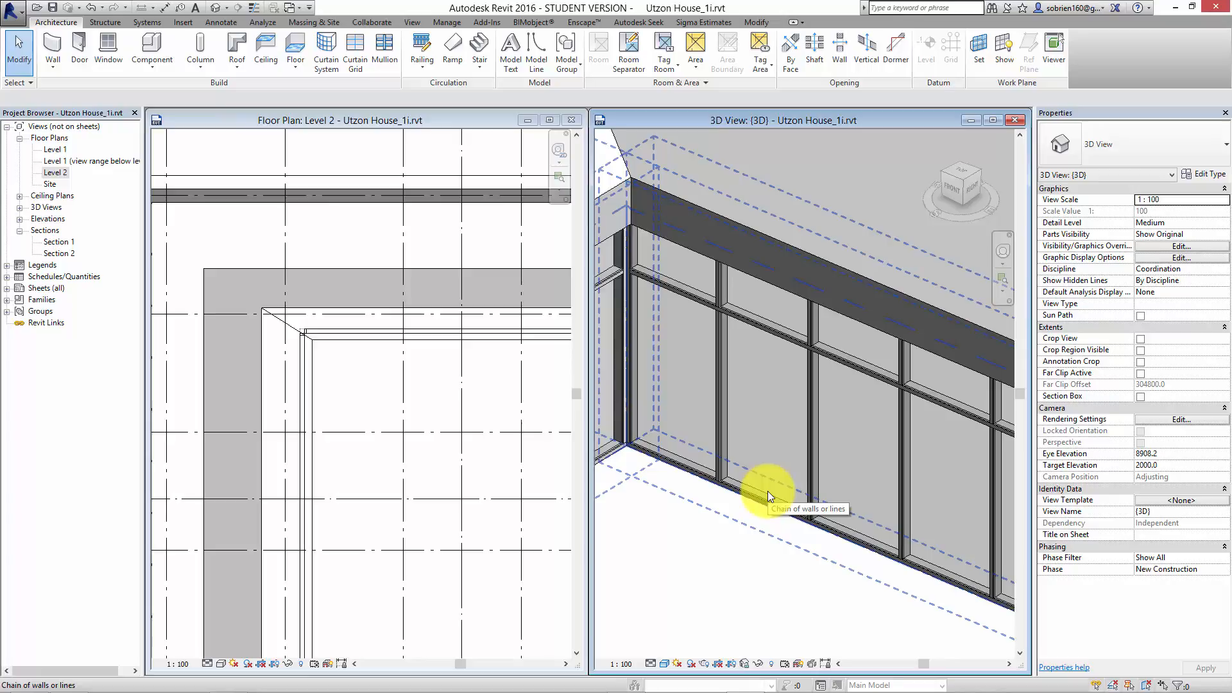
key(Tab)
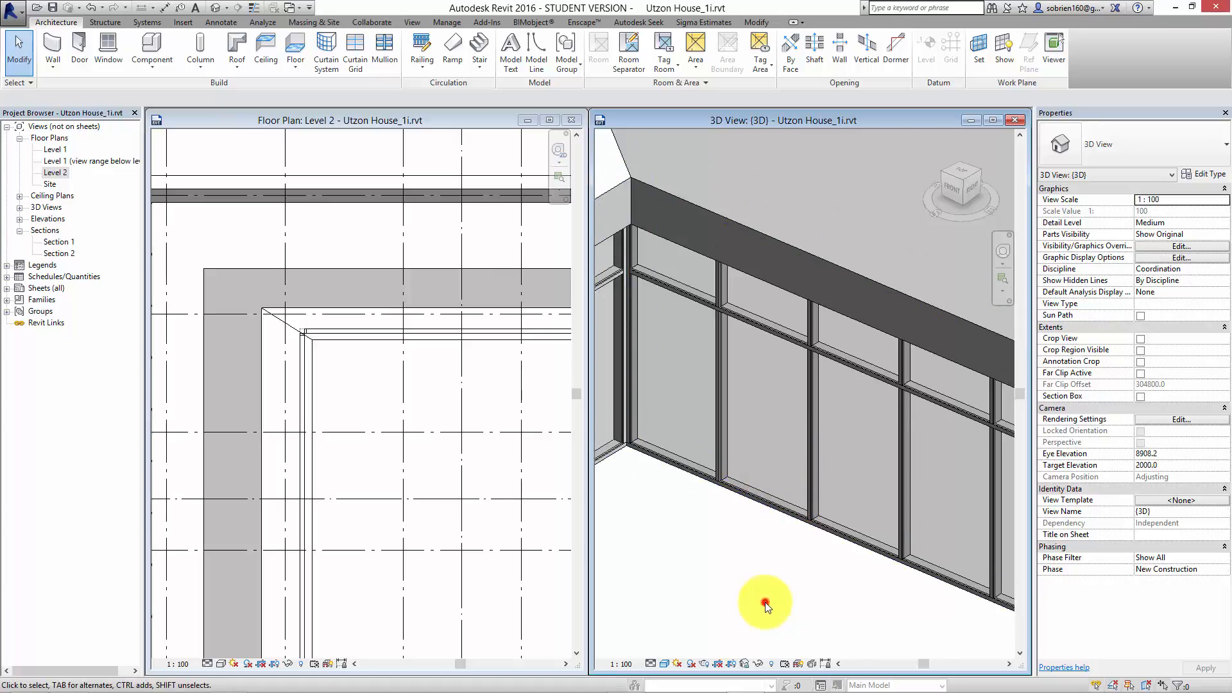
click(760, 582)
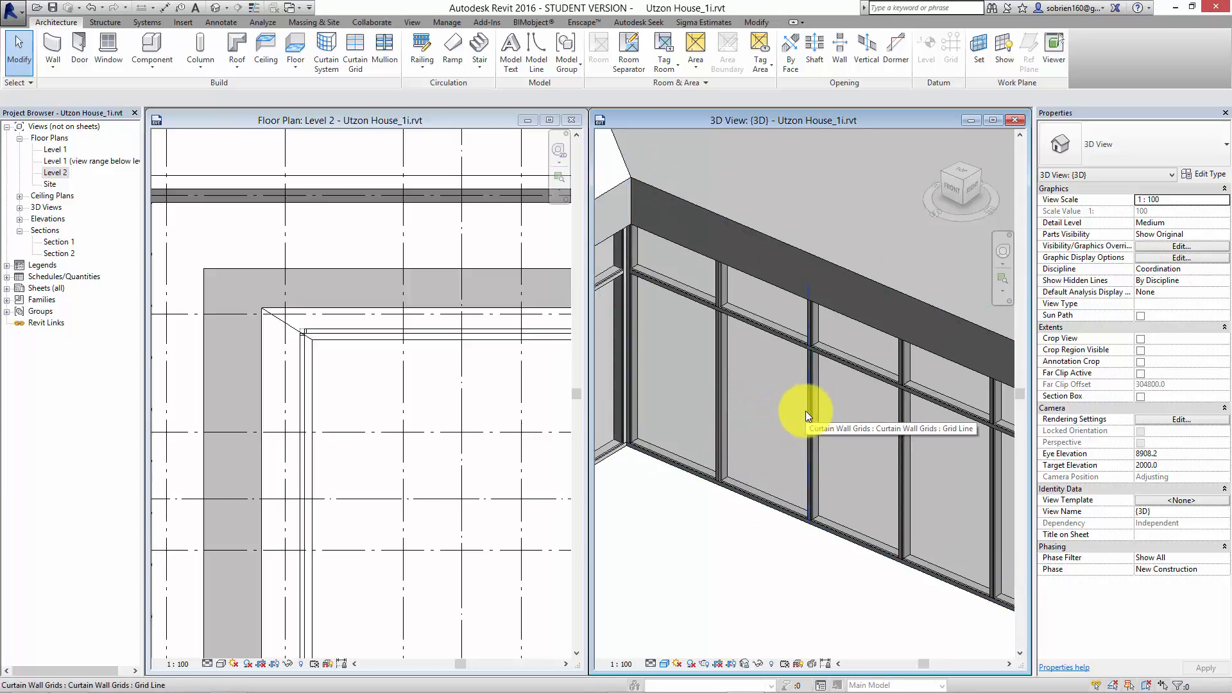
Step: Select and unpin the lower glazing panel second from the inner corner of the long courtyard curtain wall
key(Tab)
key(Tab)
key(Tab)
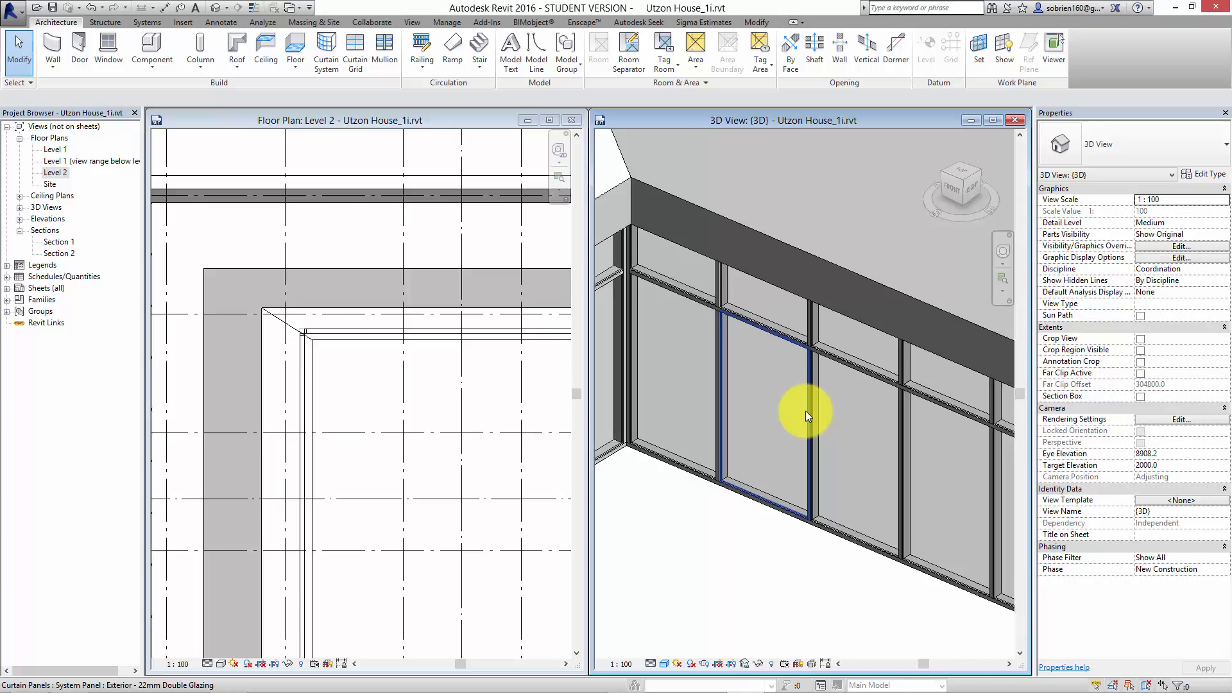
click(806, 414)
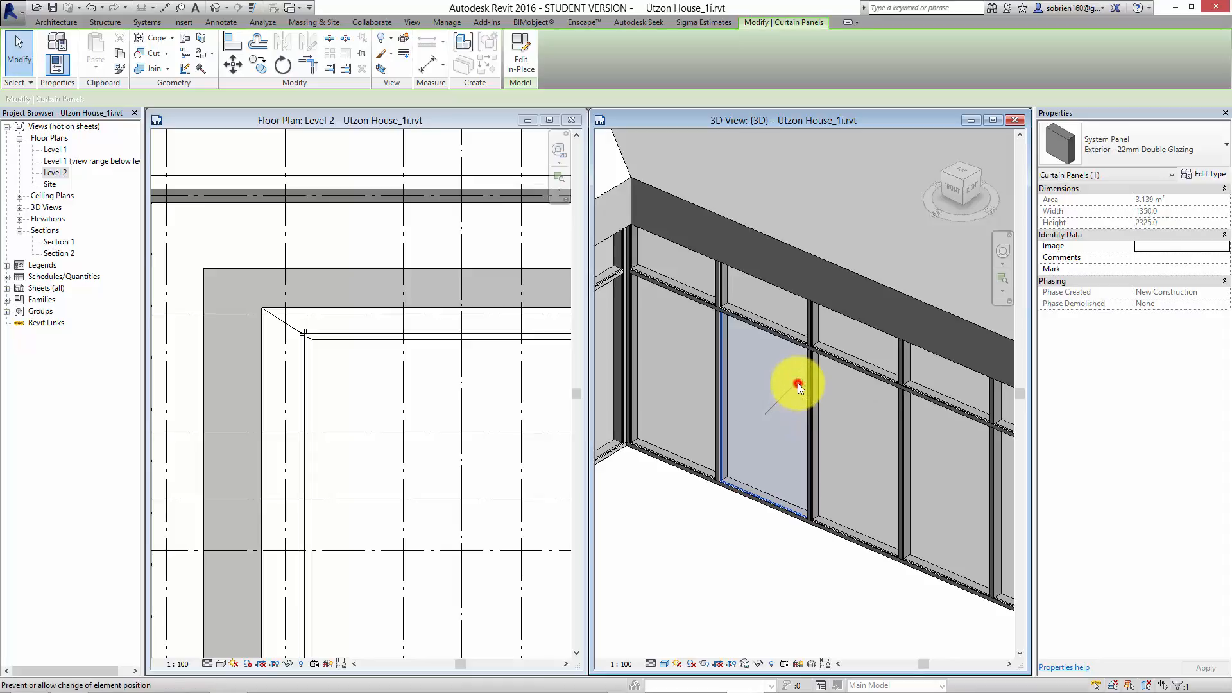
click(798, 384)
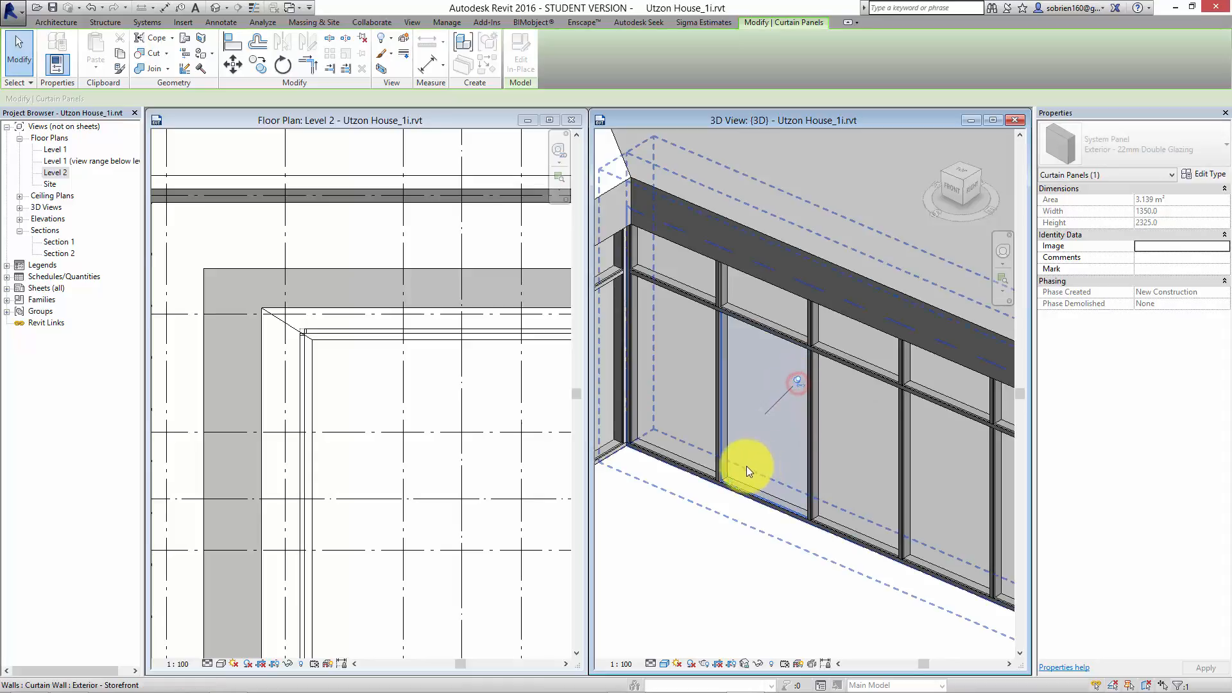
click(797, 383)
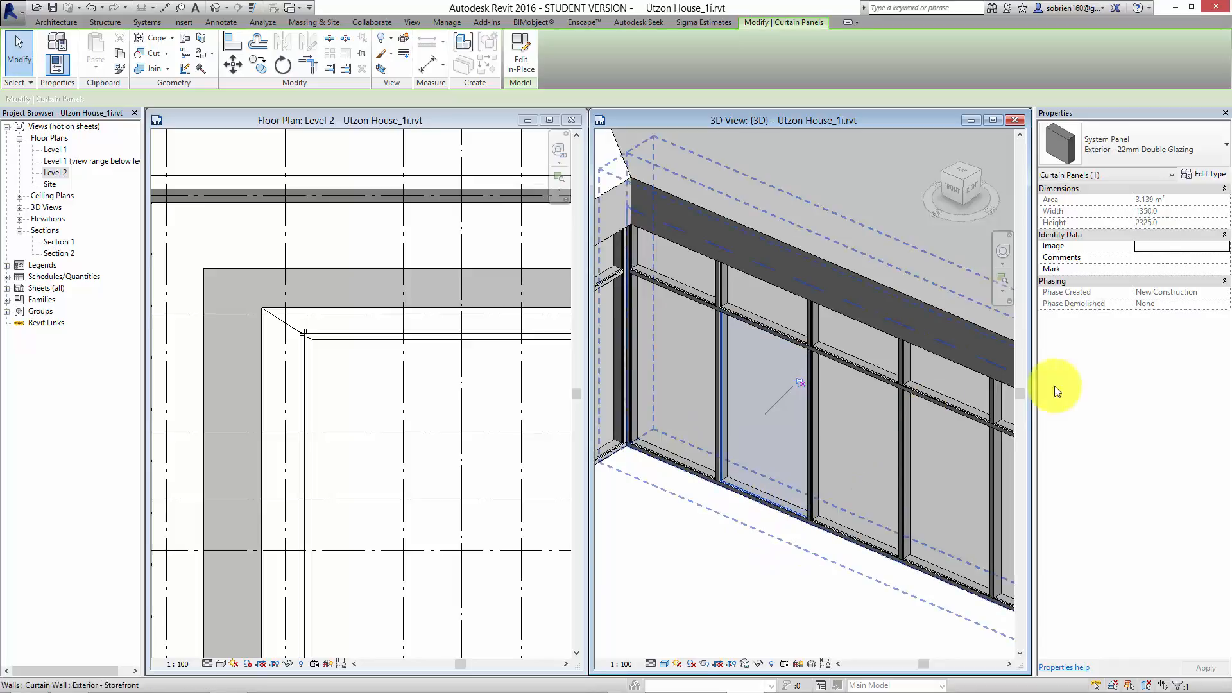
Step: Change the unpinned panel into a door of type CW Single-Flush: Interior - Glazed
click(1195, 145)
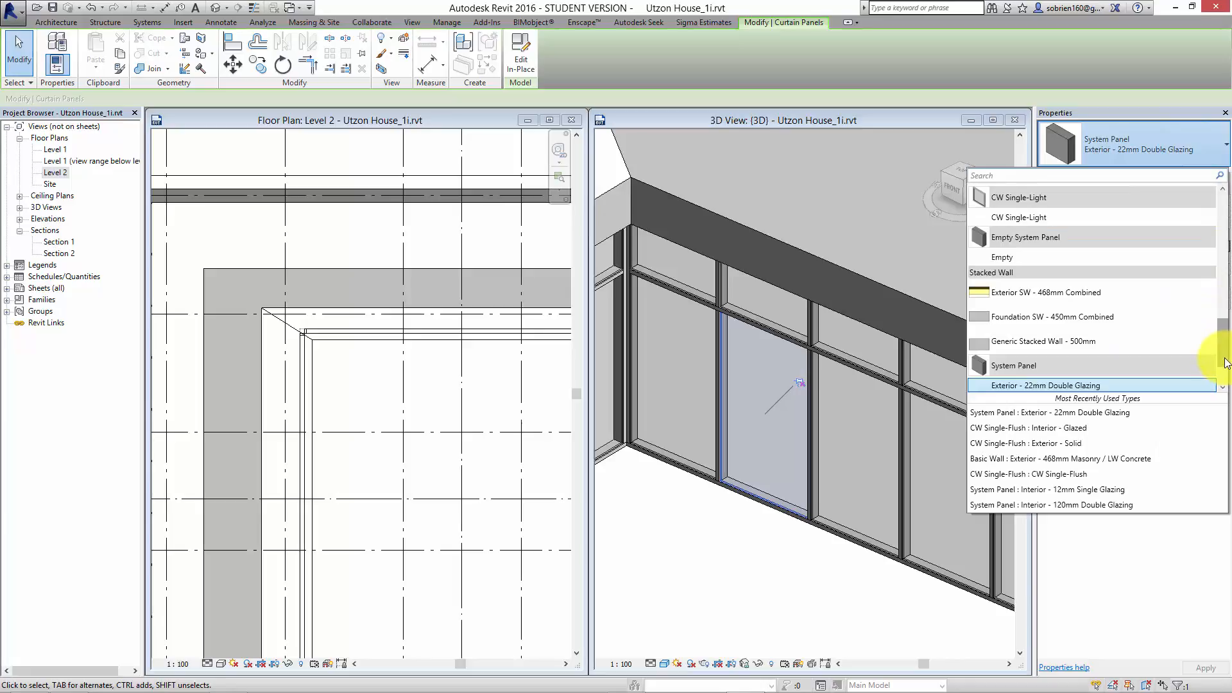
drag(1226, 363, 1217, 334)
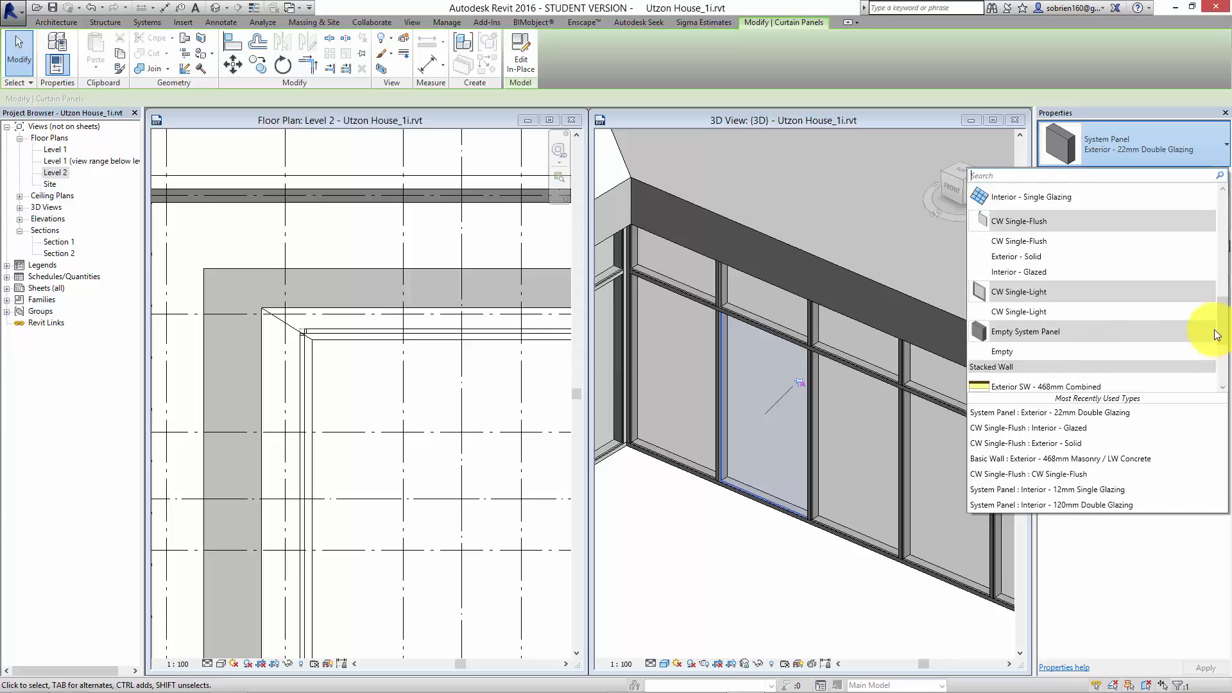
click(1103, 271)
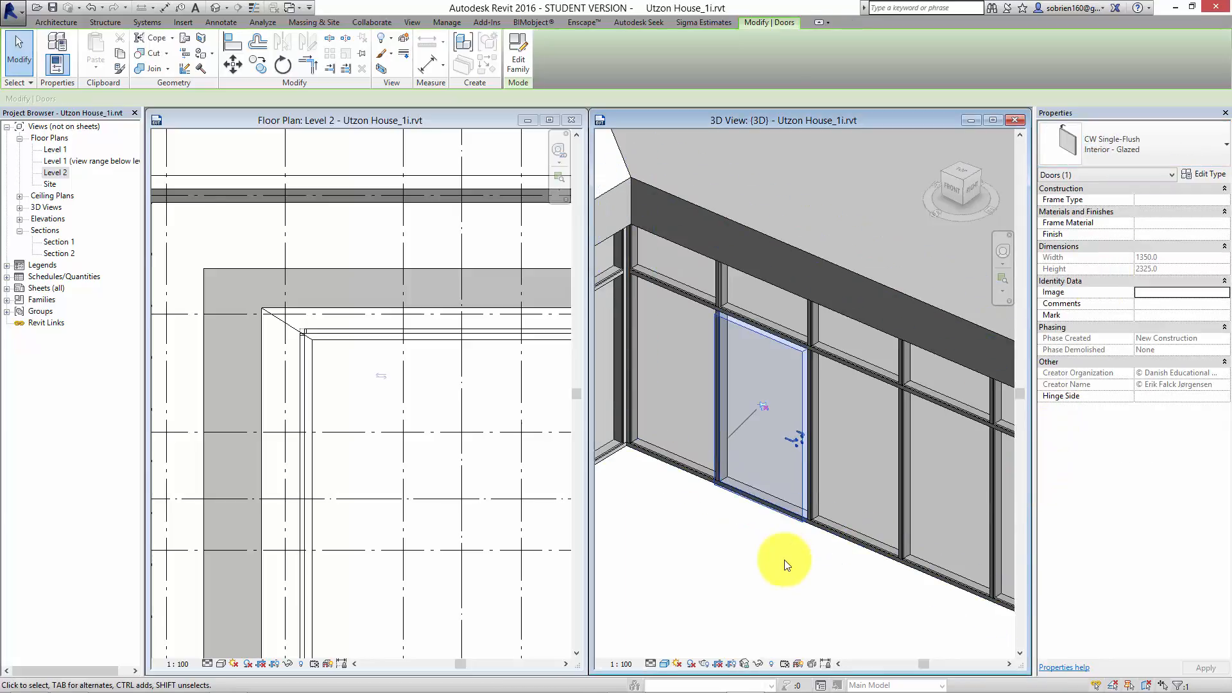
click(784, 573)
Step: Inspect the new curtain wall door's handles and frame close up, including its lower edge at the mullion
scroll(787, 475, up, 3)
scroll(796, 459, up, 5)
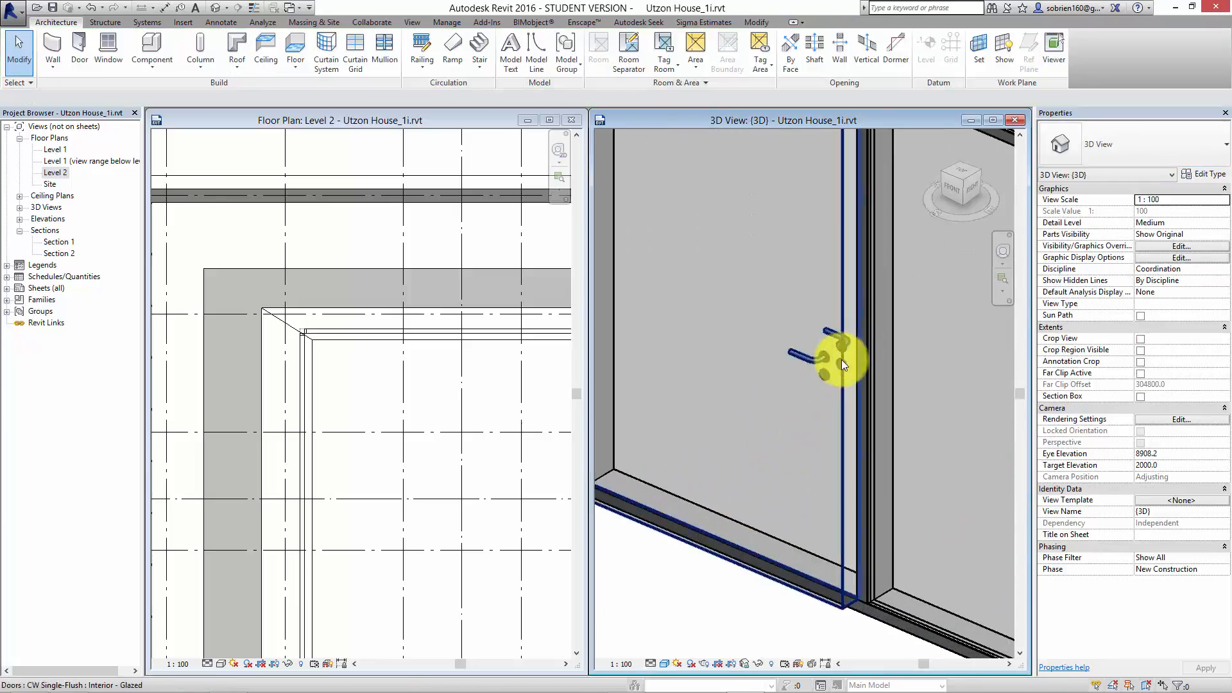
scroll(802, 480, down, 5)
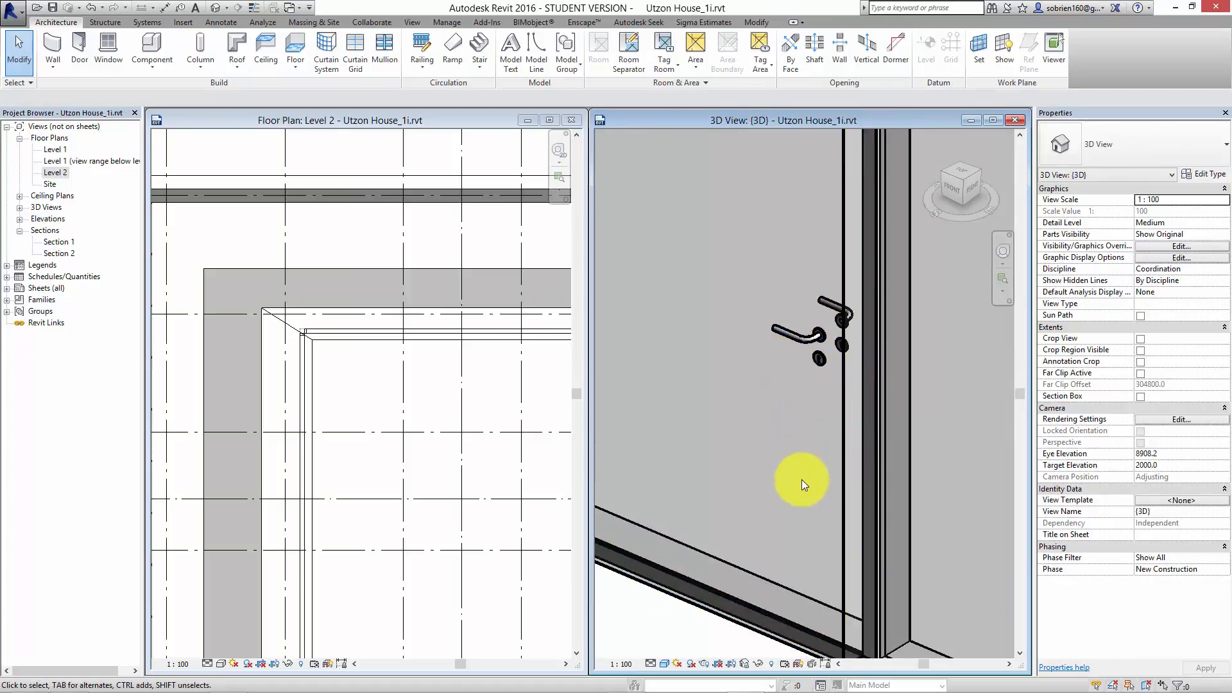
middle_drag(764, 558, 762, 545)
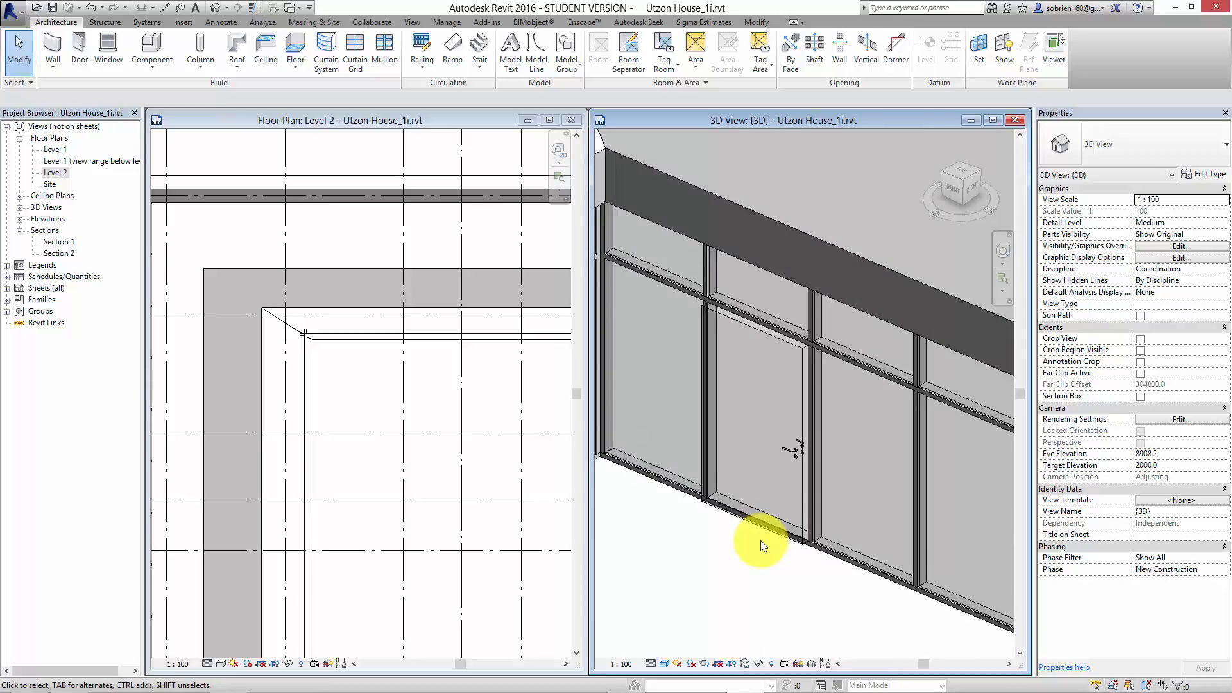
scroll(779, 541, up, 4)
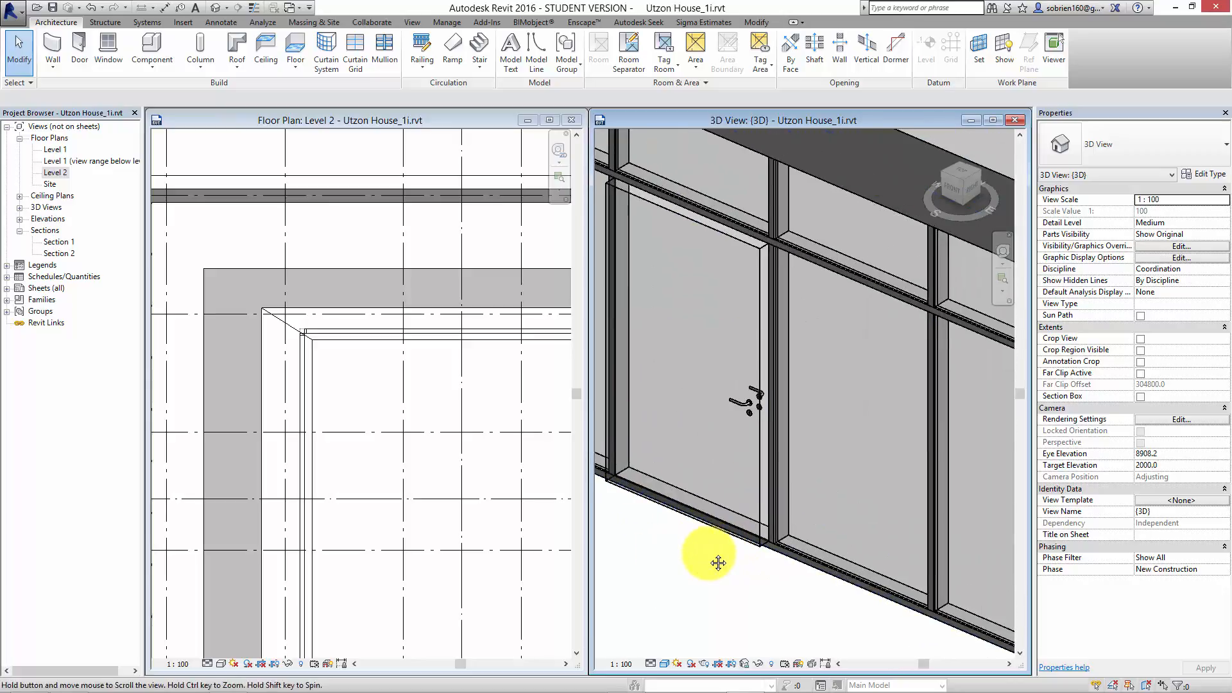
middle_drag(770, 575, 710, 550)
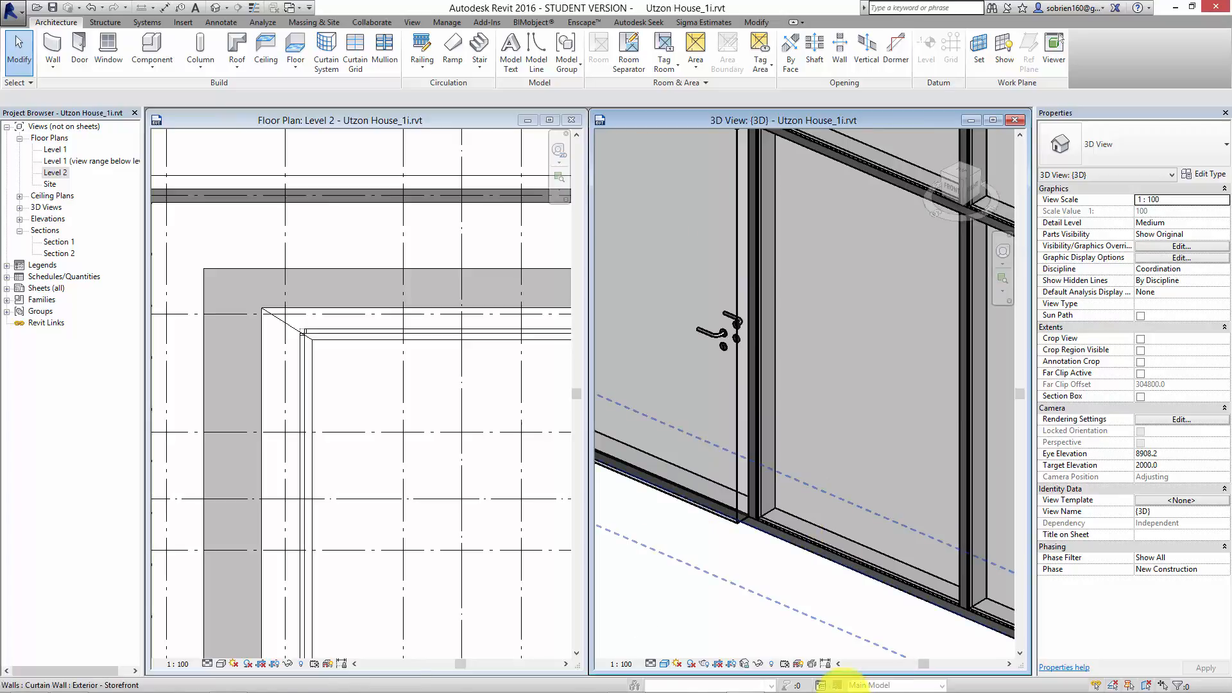
click(626, 680)
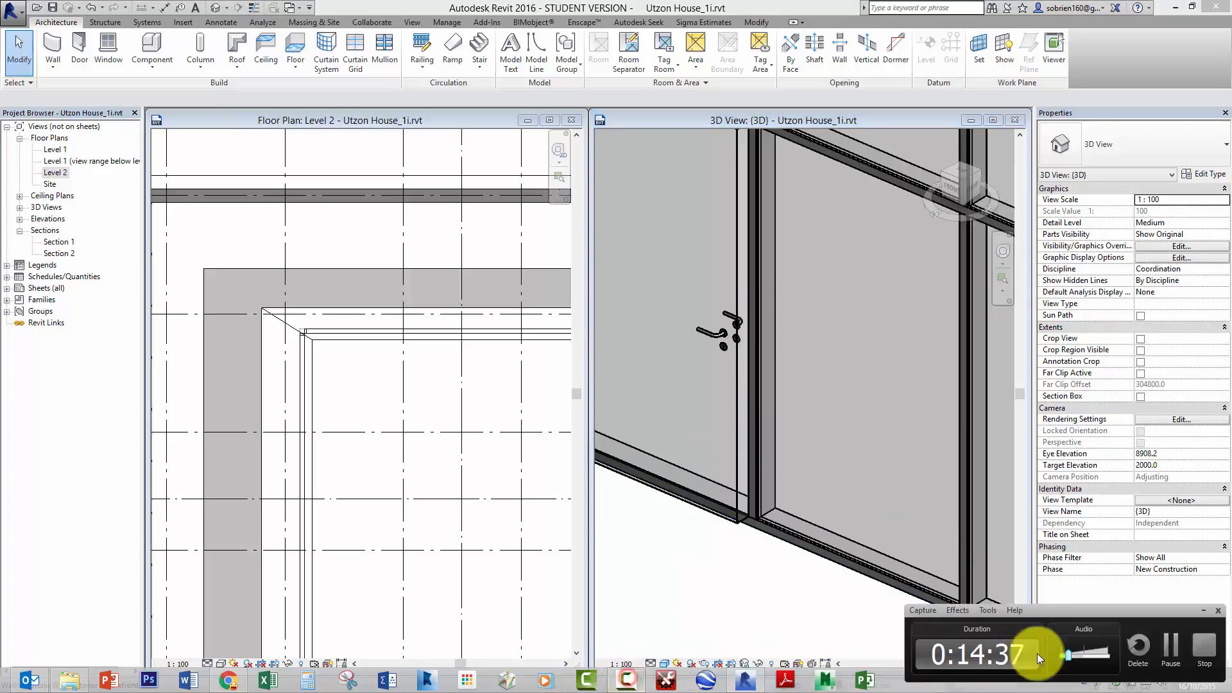
click(1172, 645)
Step: Examine how the bottom mullion of the curtain wall runs across the door's threshold
scroll(658, 592, down, 2)
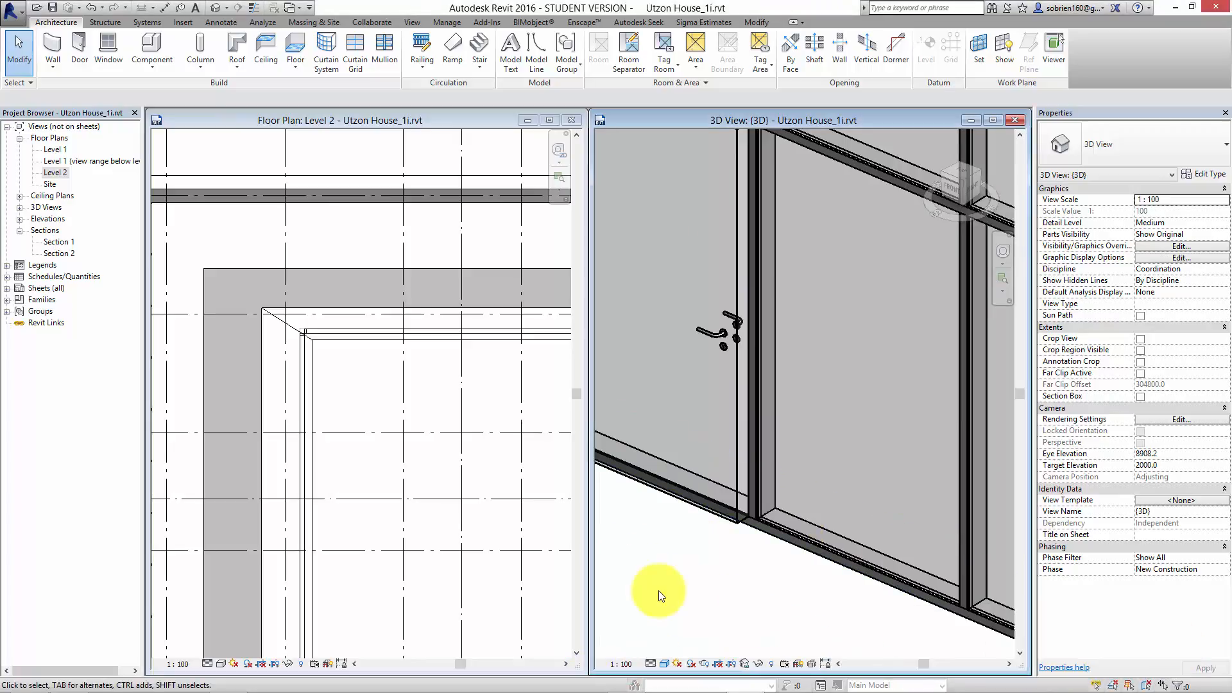
scroll(659, 591, down, 2)
scroll(659, 591, up, 5)
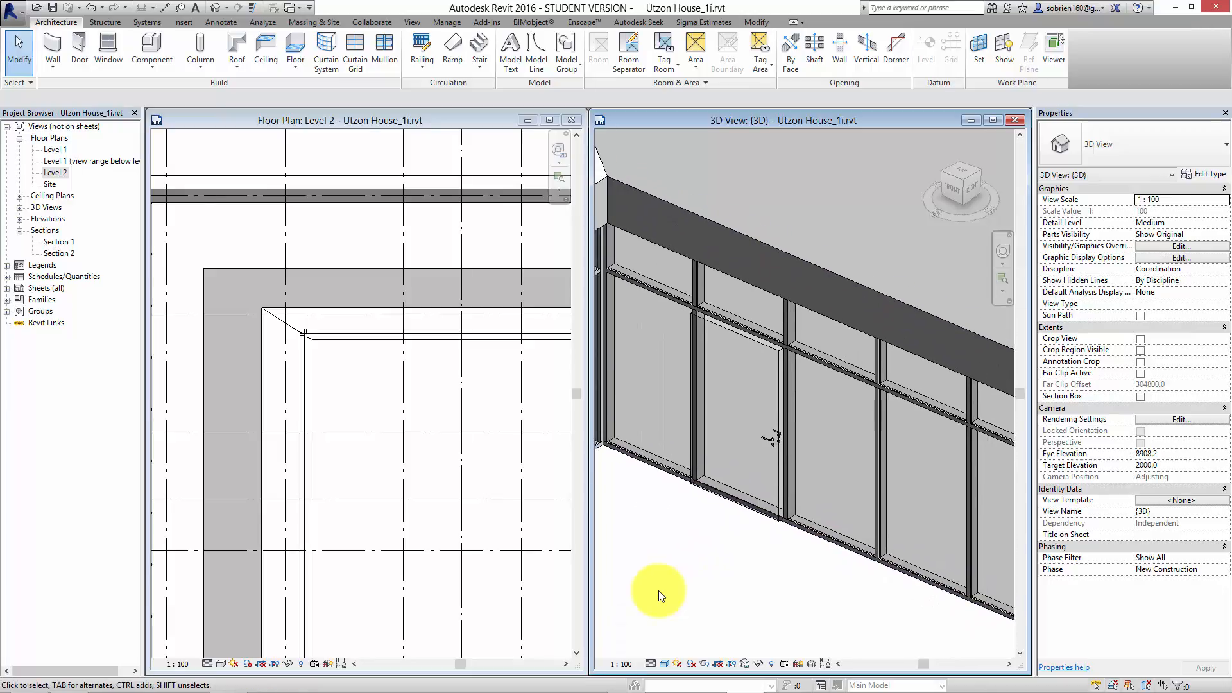
scroll(658, 591, down, 2)
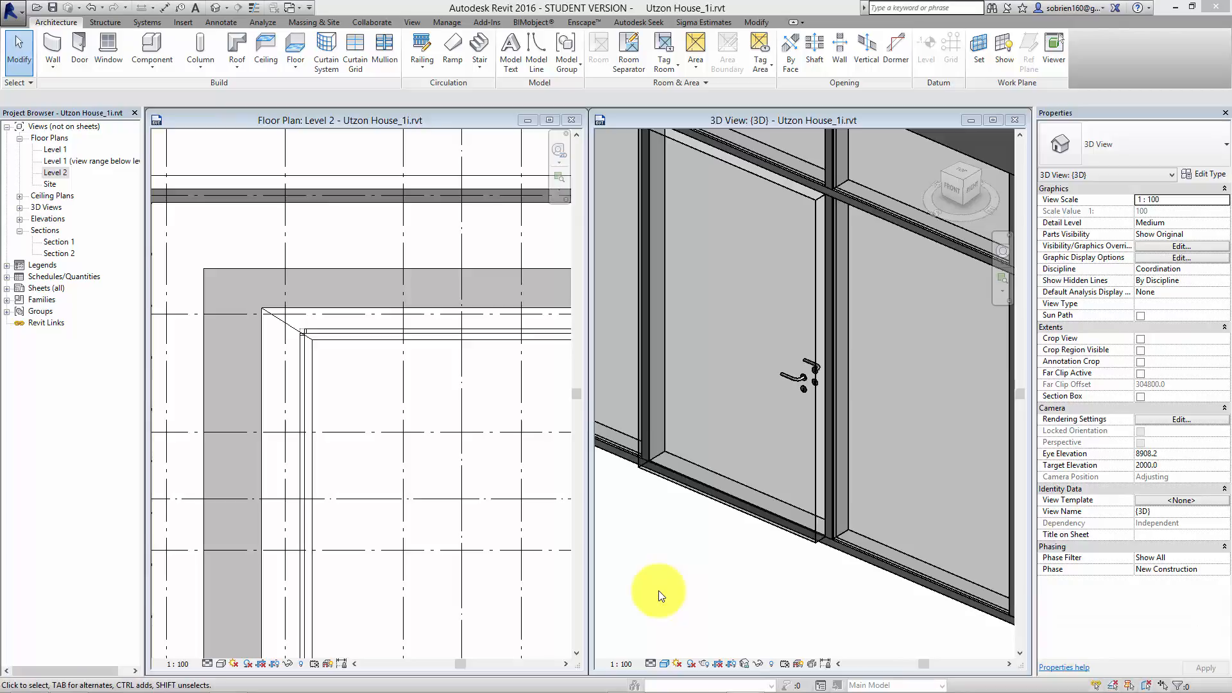
middle_drag(658, 591, 661, 616)
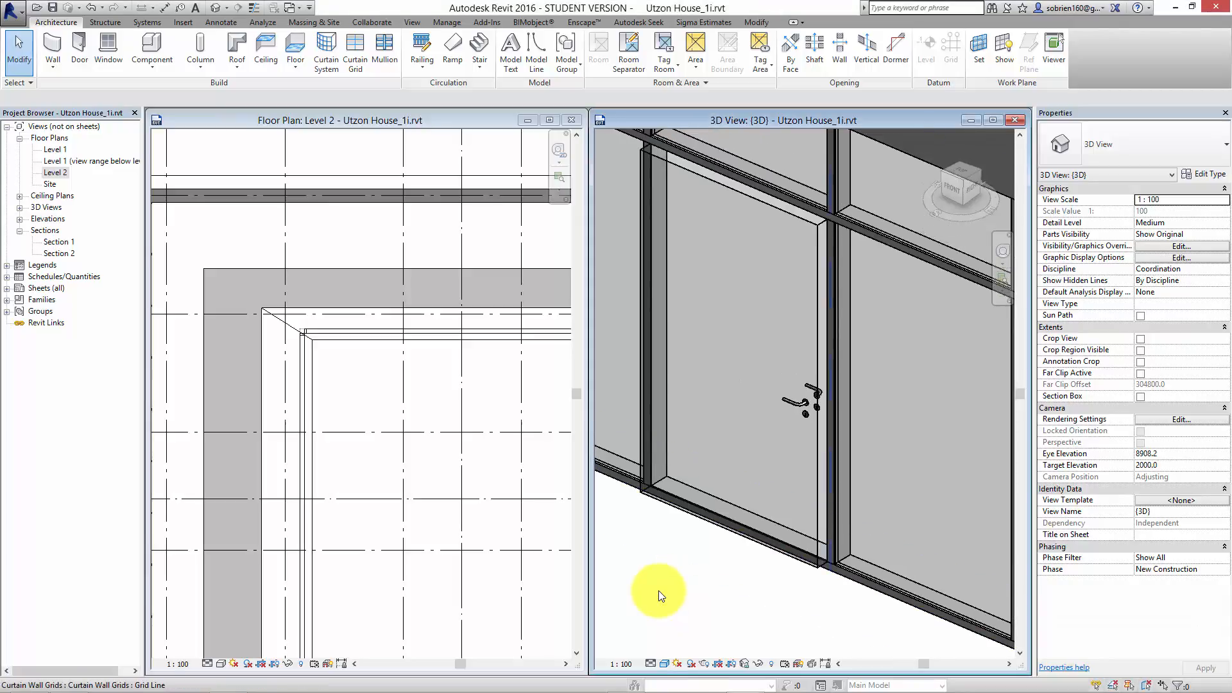
scroll(659, 590, up, 1)
scroll(659, 591, up, 2)
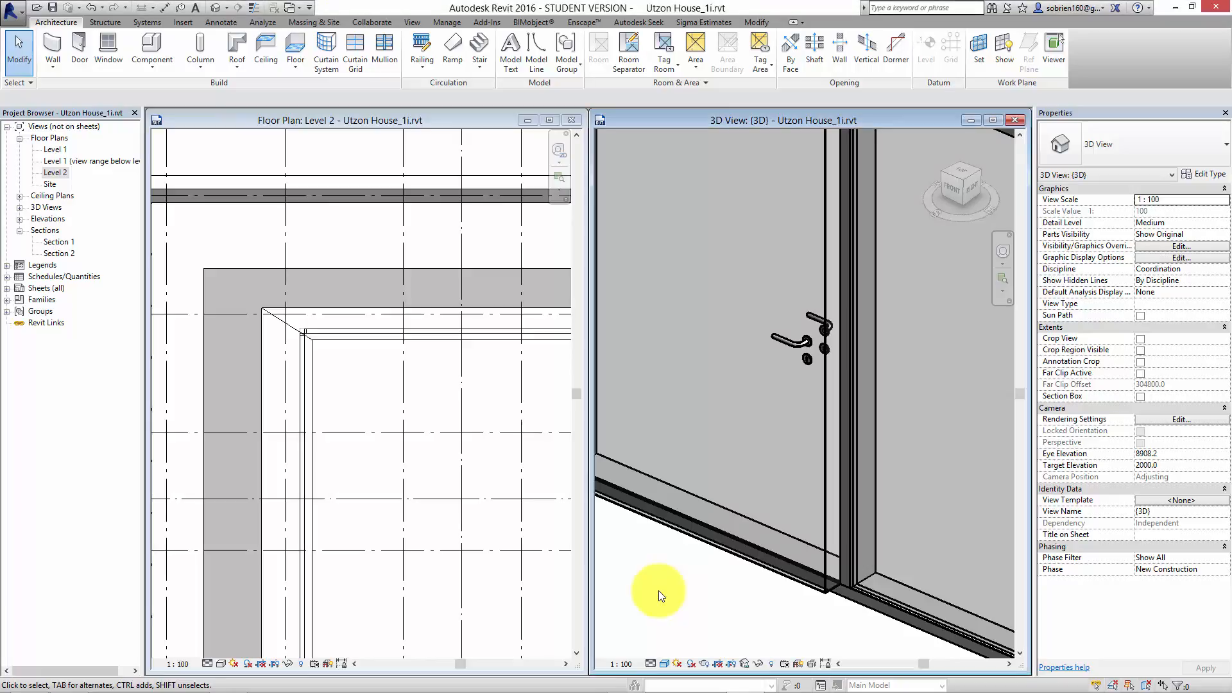
scroll(659, 591, down, 4)
scroll(659, 591, up, 3)
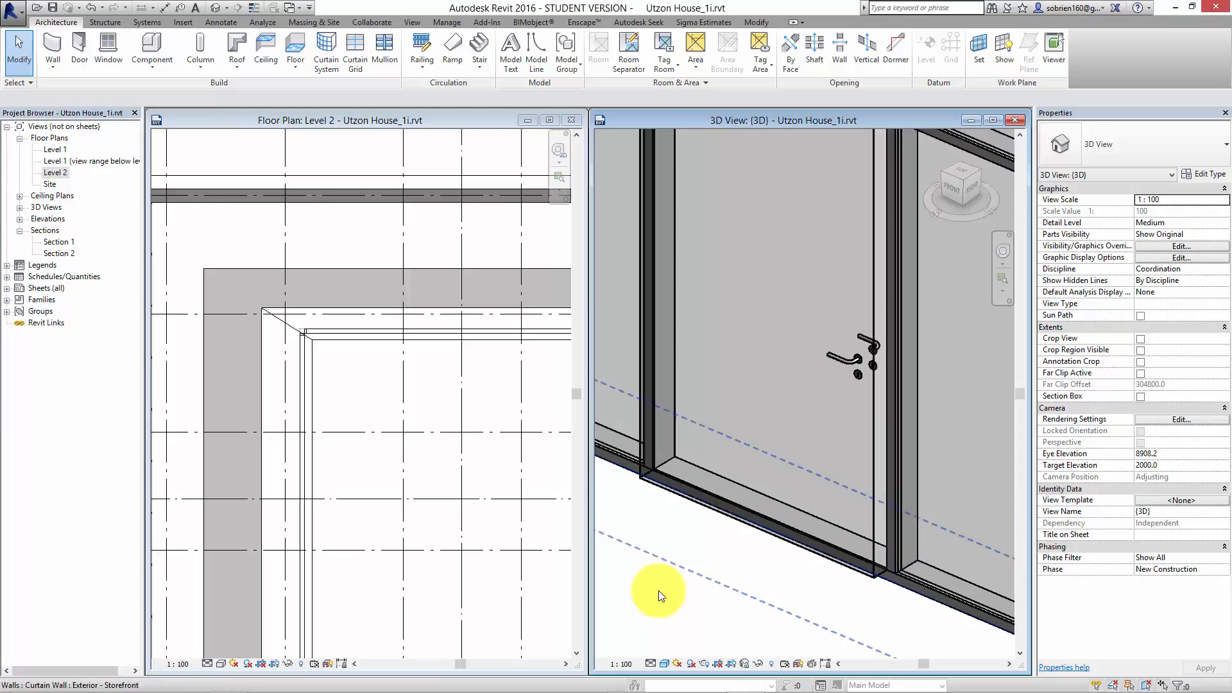
Step: Delete the Exterior - 50x150mm rectangular mullion that runs along the bottom of the door
key(Tab)
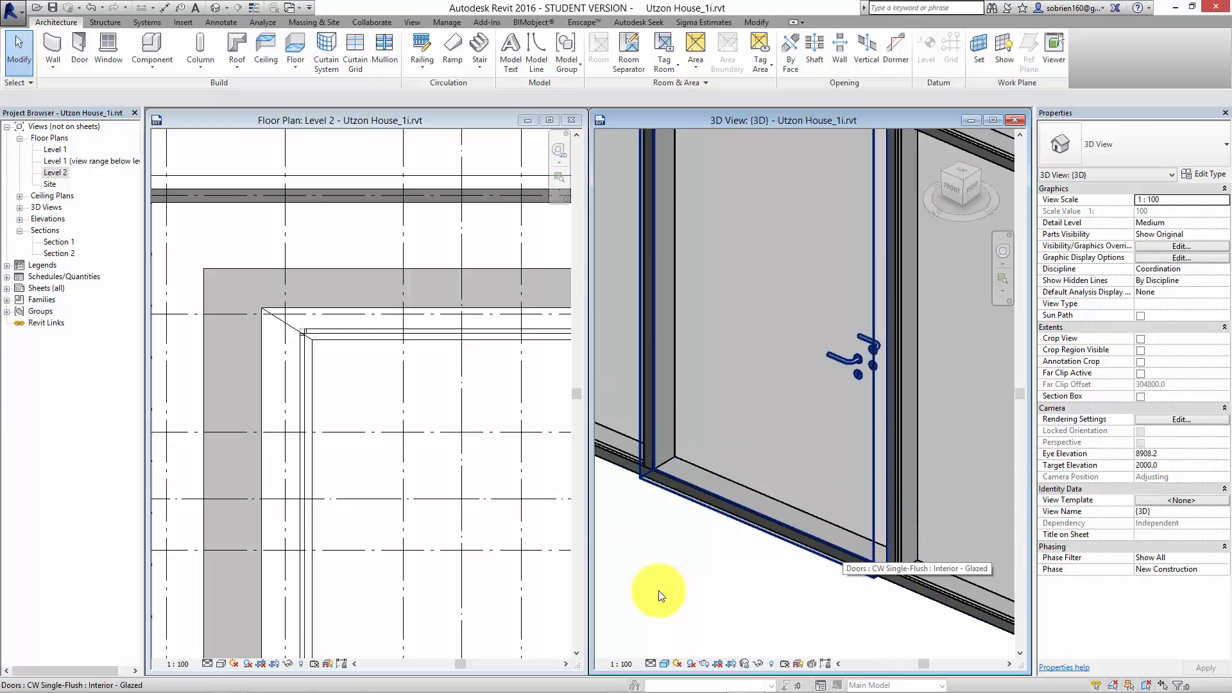
key(Tab)
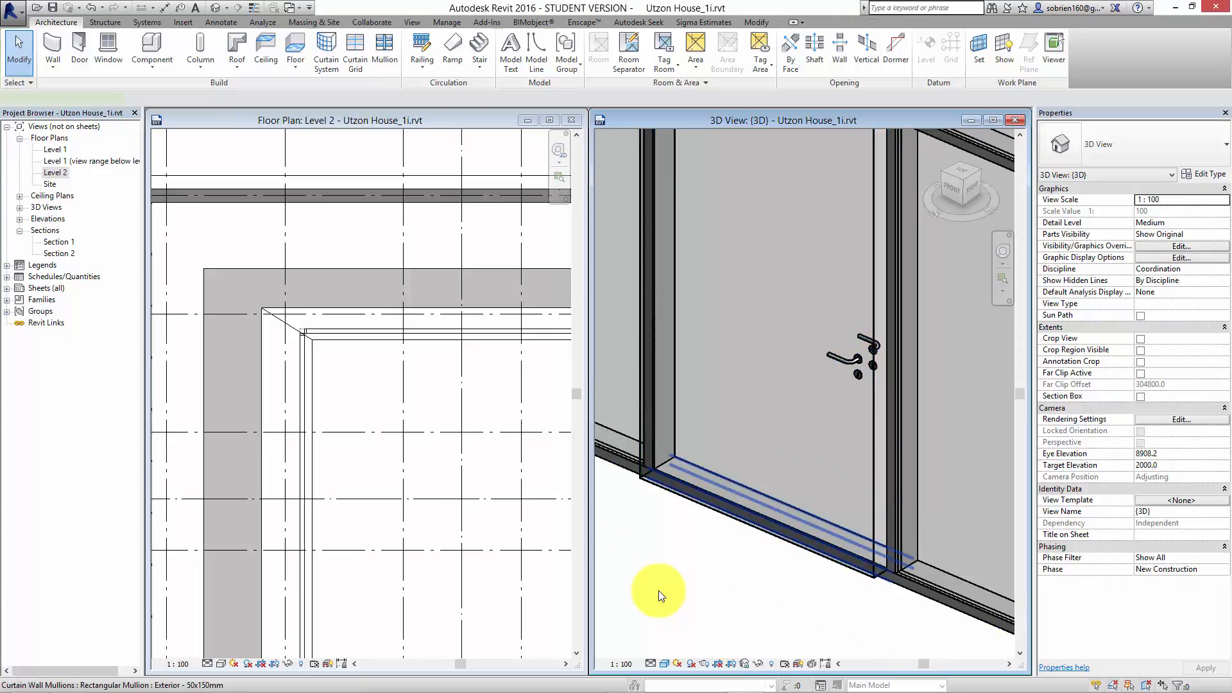
click(658, 590)
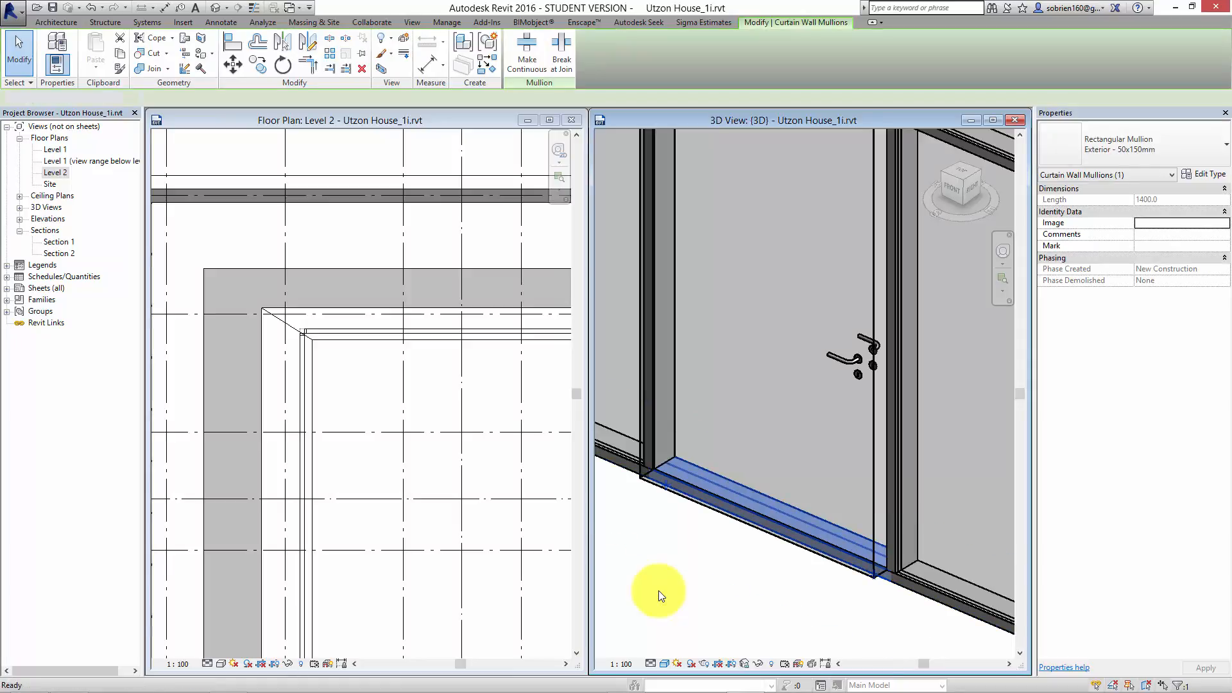
key(Escape)
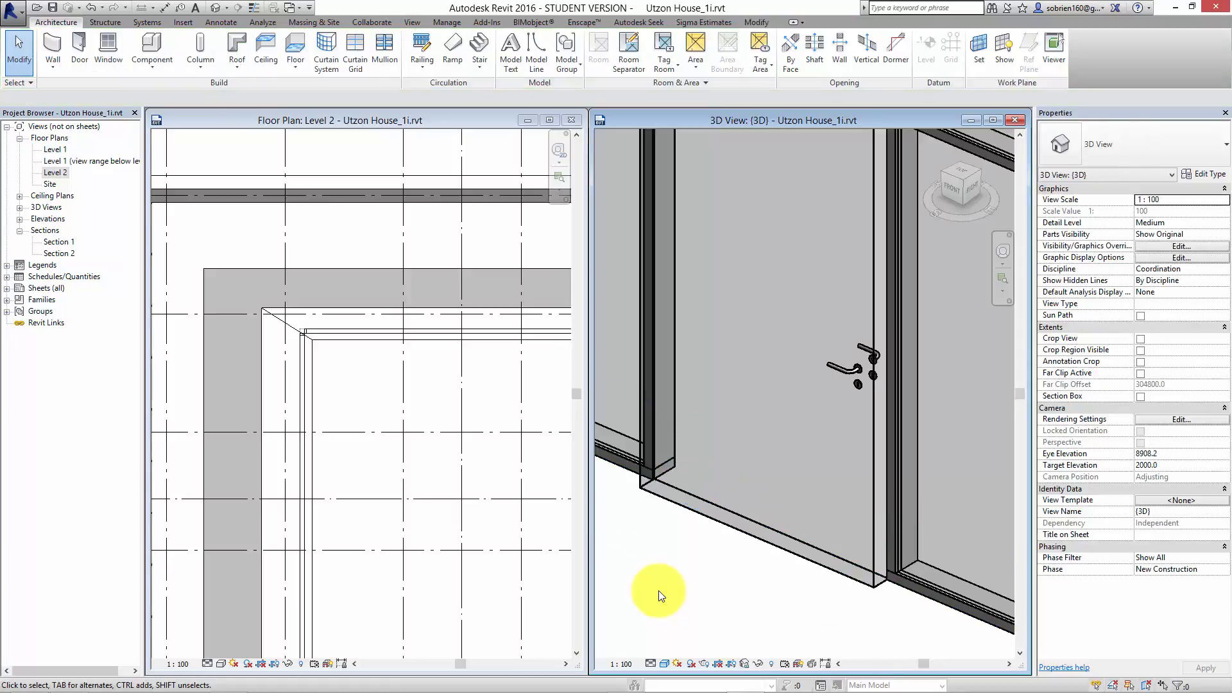
Step: Check the door's threshold and its fit within the courtyard curtain wall, close up and from a distance
scroll(658, 590, down, 3)
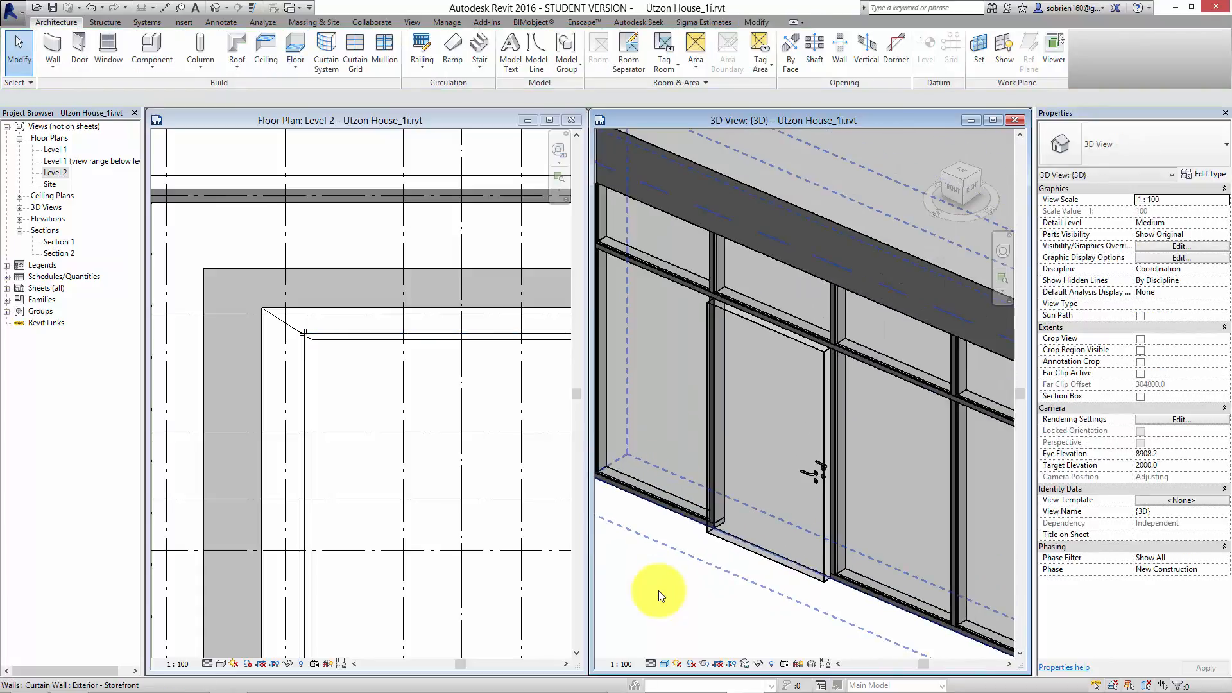
scroll(659, 591, up, 4)
scroll(658, 590, down, 1)
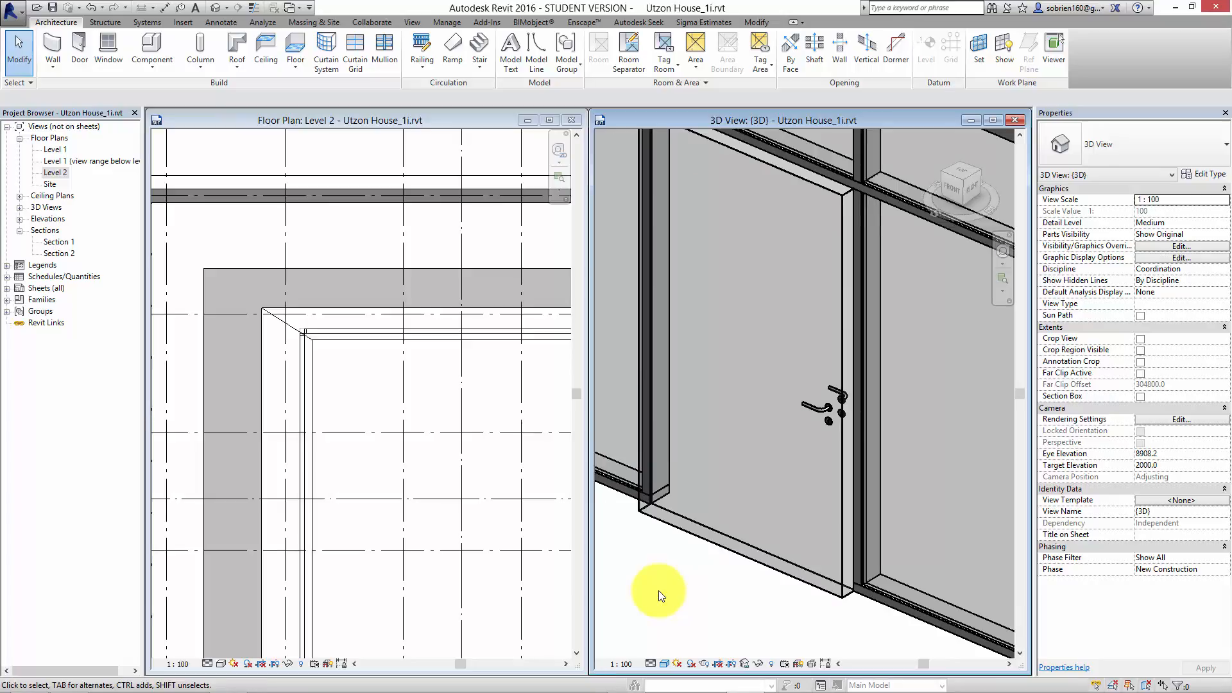
scroll(659, 591, down, 5)
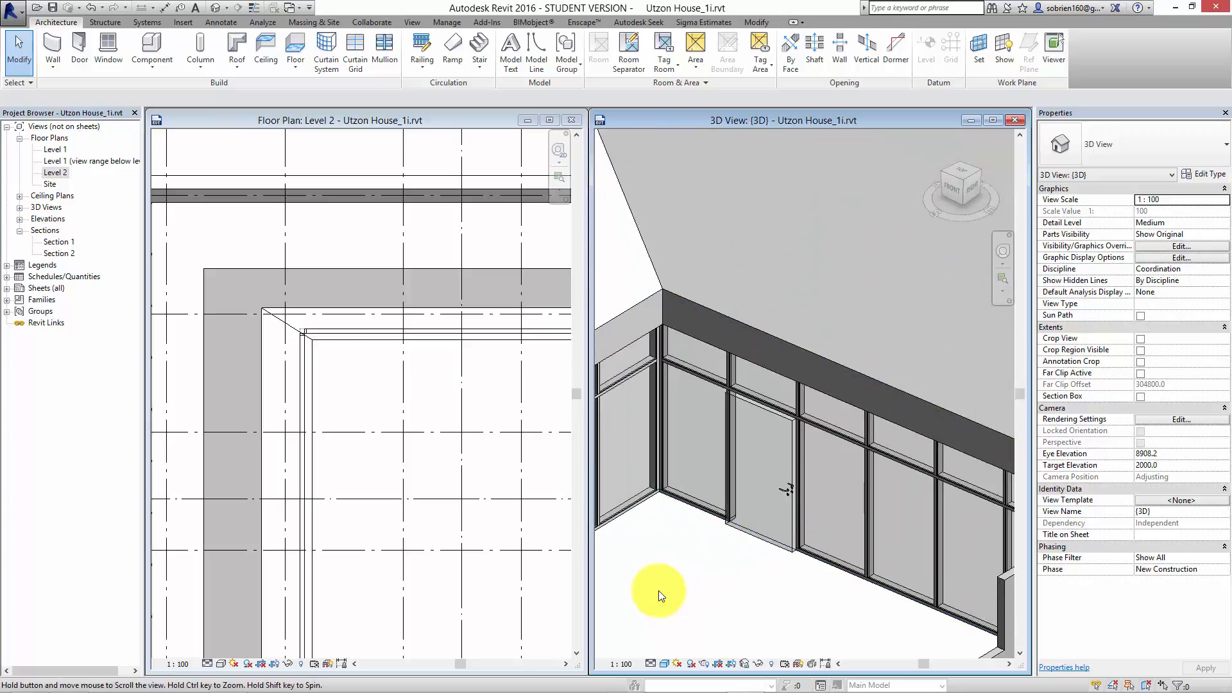
scroll(658, 591, down, 3)
scroll(659, 591, up, 2)
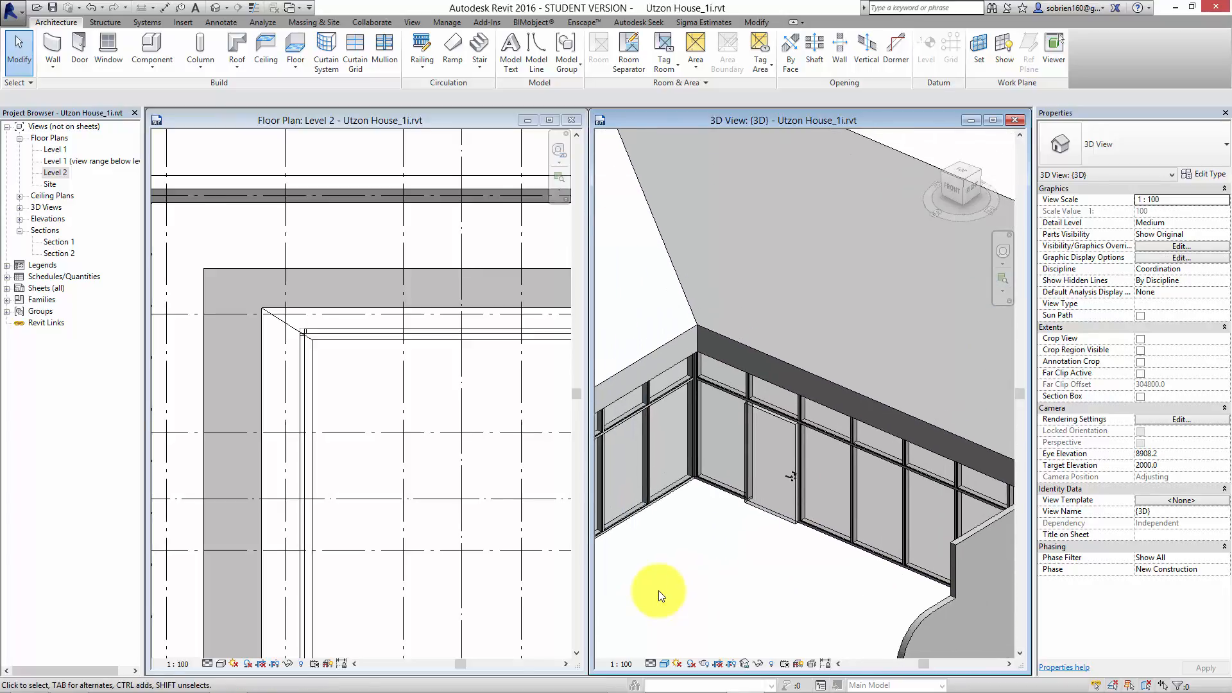
Step: Examine the courtyard's curtain walls, door and overhanging roof from a distance, taking in the whole house
scroll(659, 590, down, 4)
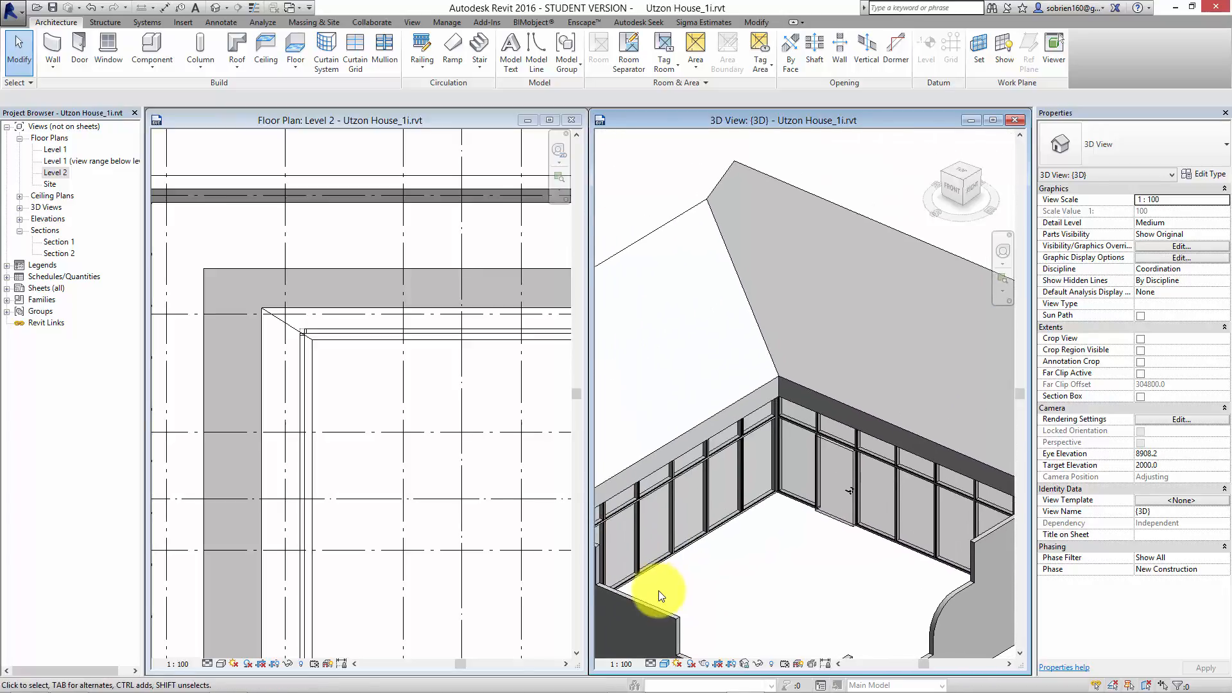
mouse_move(658, 591)
middle_down()
mouse_move(629, 619)
mouse_move(658, 558)
middle_up()
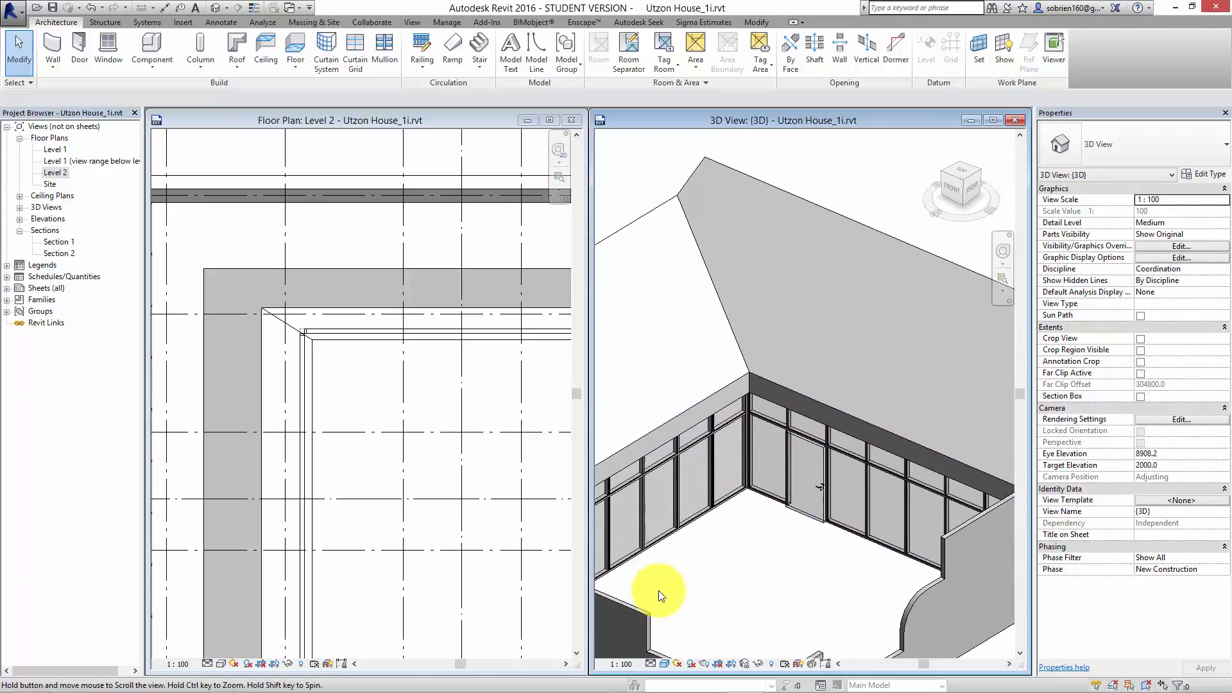
scroll(659, 590, down, 3)
scroll(659, 590, up, 3)
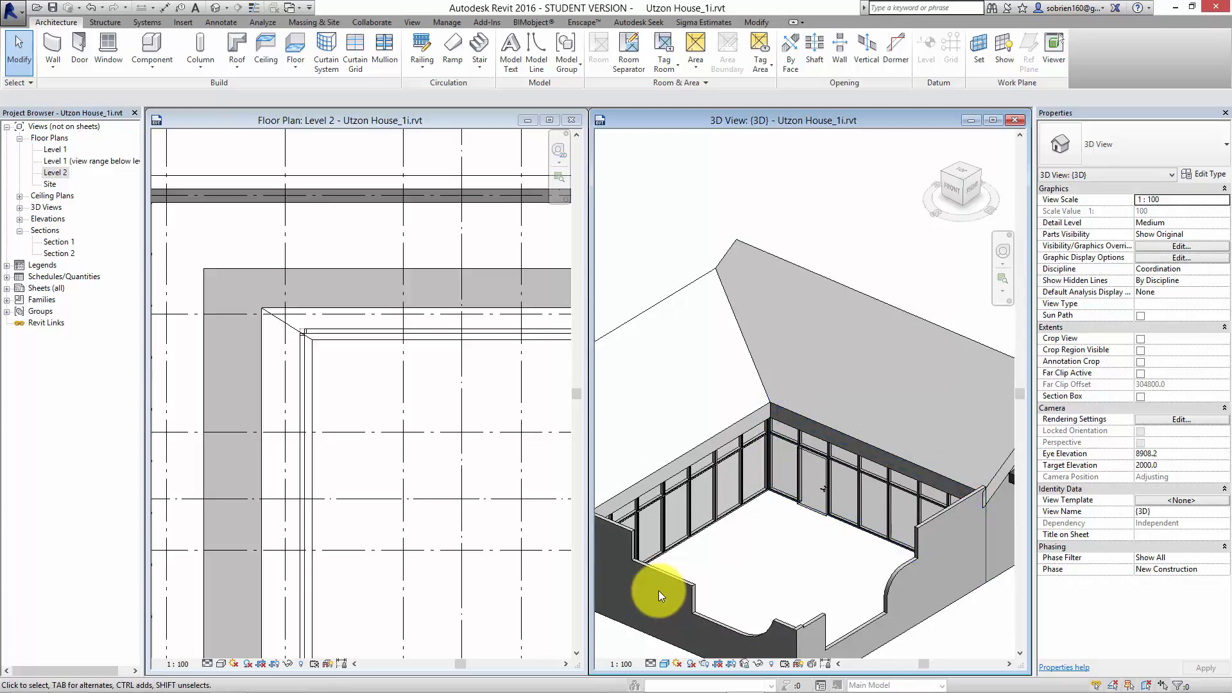
mouse_move(659, 591)
middle_down()
mouse_move(682, 546)
mouse_move(620, 592)
mouse_move(635, 610)
mouse_move(803, 616)
mouse_move(770, 596)
middle_up()
scroll(658, 591, down, 1)
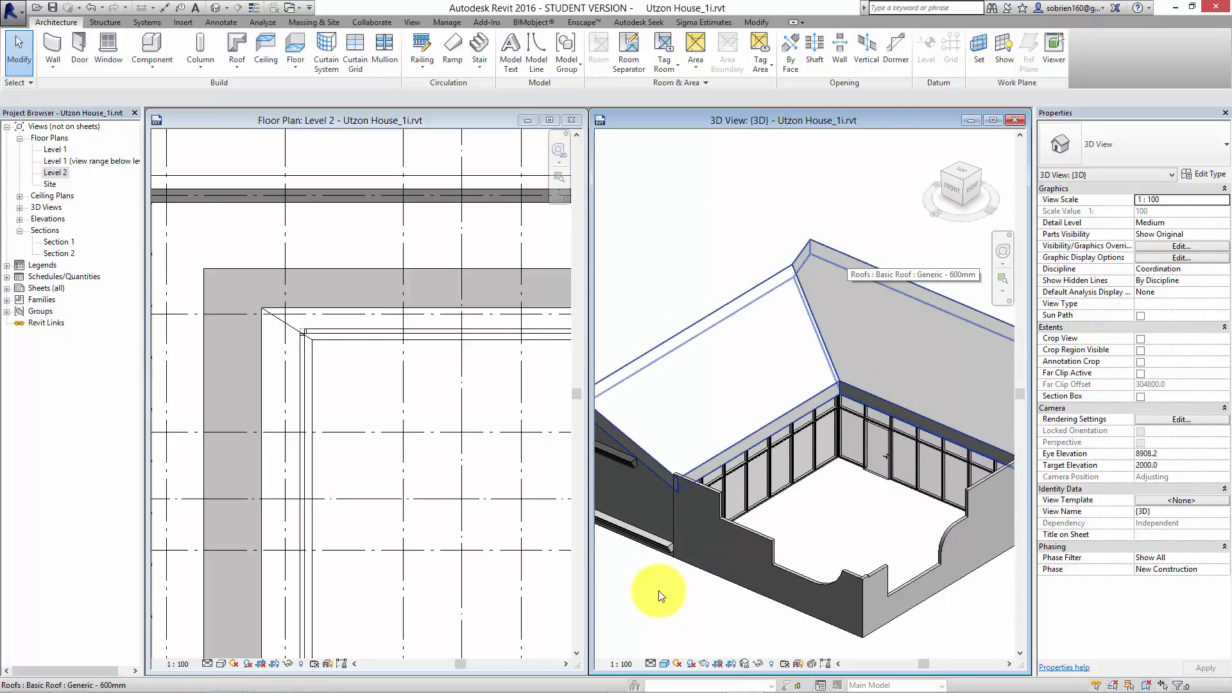
scroll(619, 385, down, 3)
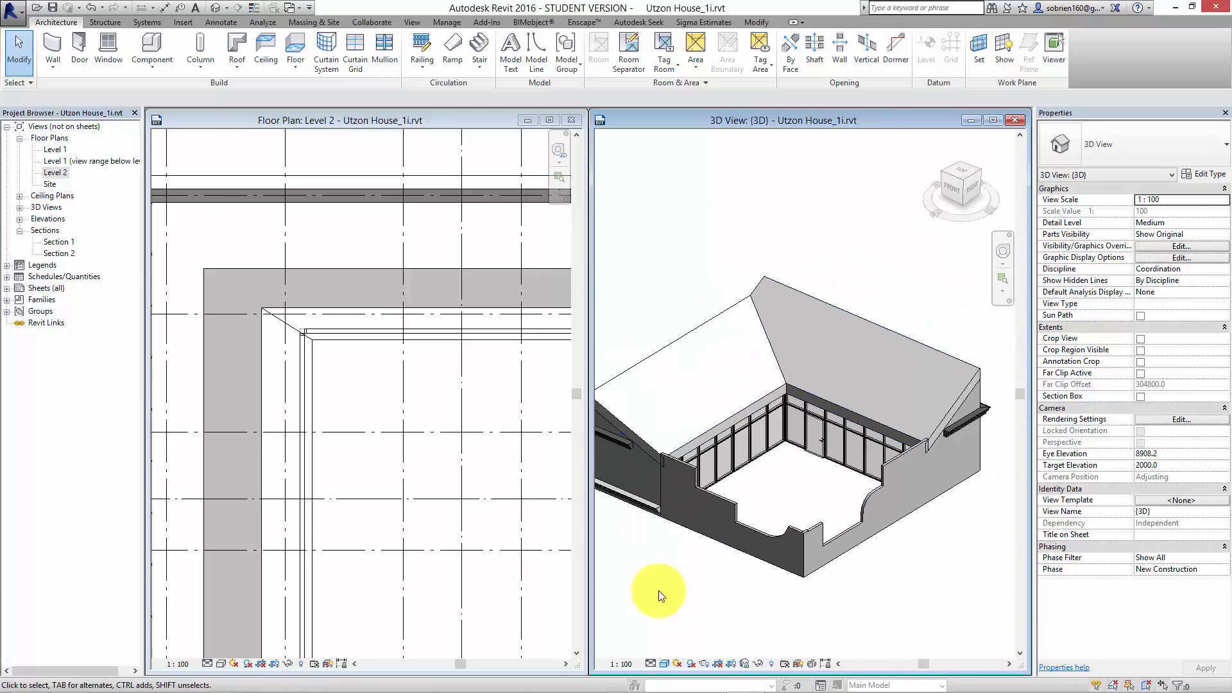
scroll(681, 342, up, 1)
mouse_move(681, 342)
middle_down()
mouse_move(731, 378)
mouse_move(709, 380)
mouse_move(681, 342)
mouse_move(668, 356)
middle_up()
scroll(668, 356, down, 1)
scroll(667, 356, up, 2)
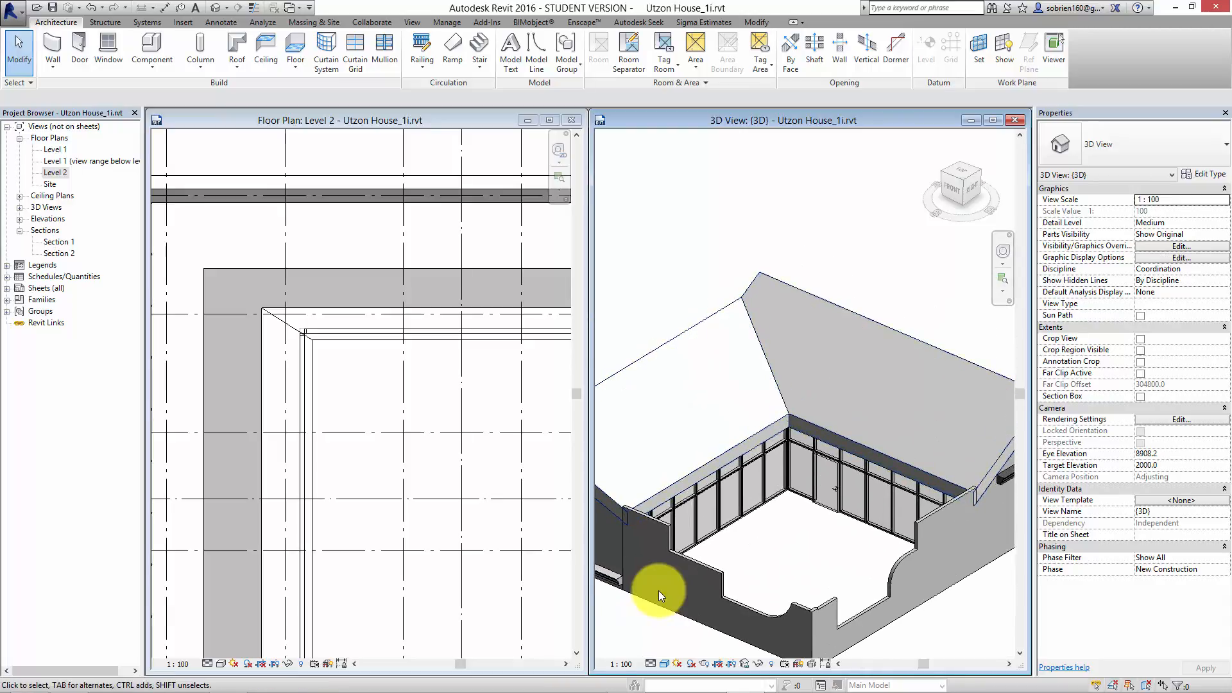
scroll(851, 337, up, 1)
Step: Duplicate the L-shaped roof's Generic - 600mm type under the name Test Roof
click(851, 337)
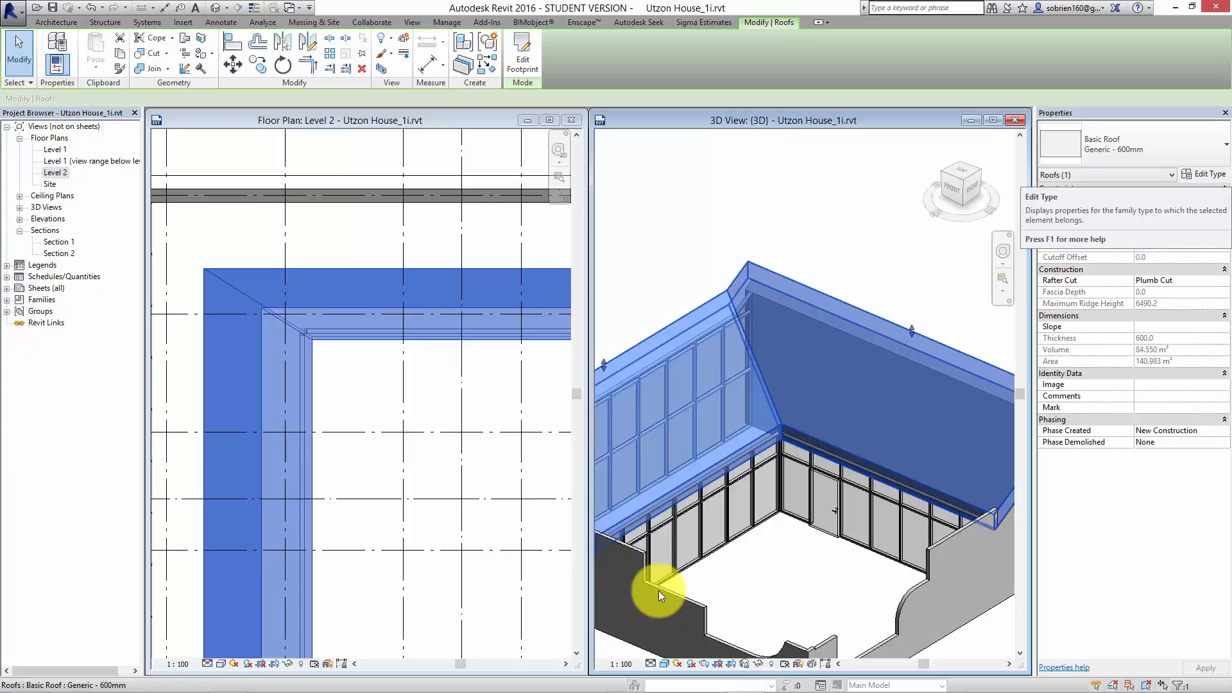
click(1206, 174)
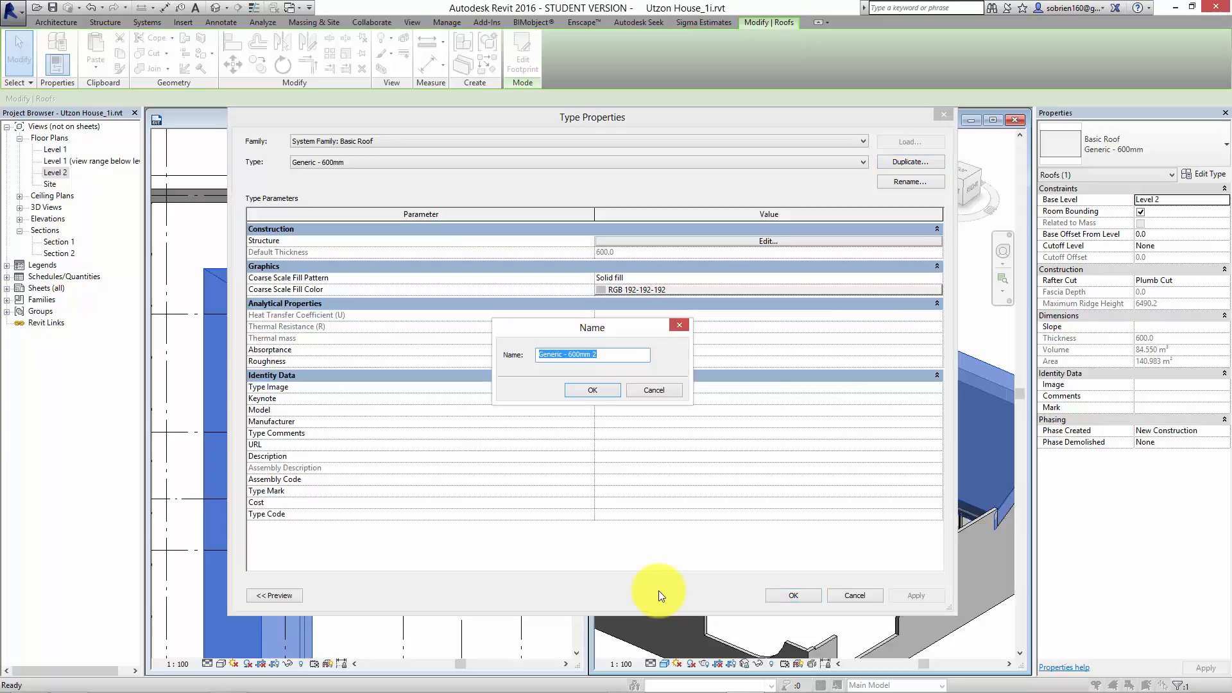
text(Test Roof)
key(Return)
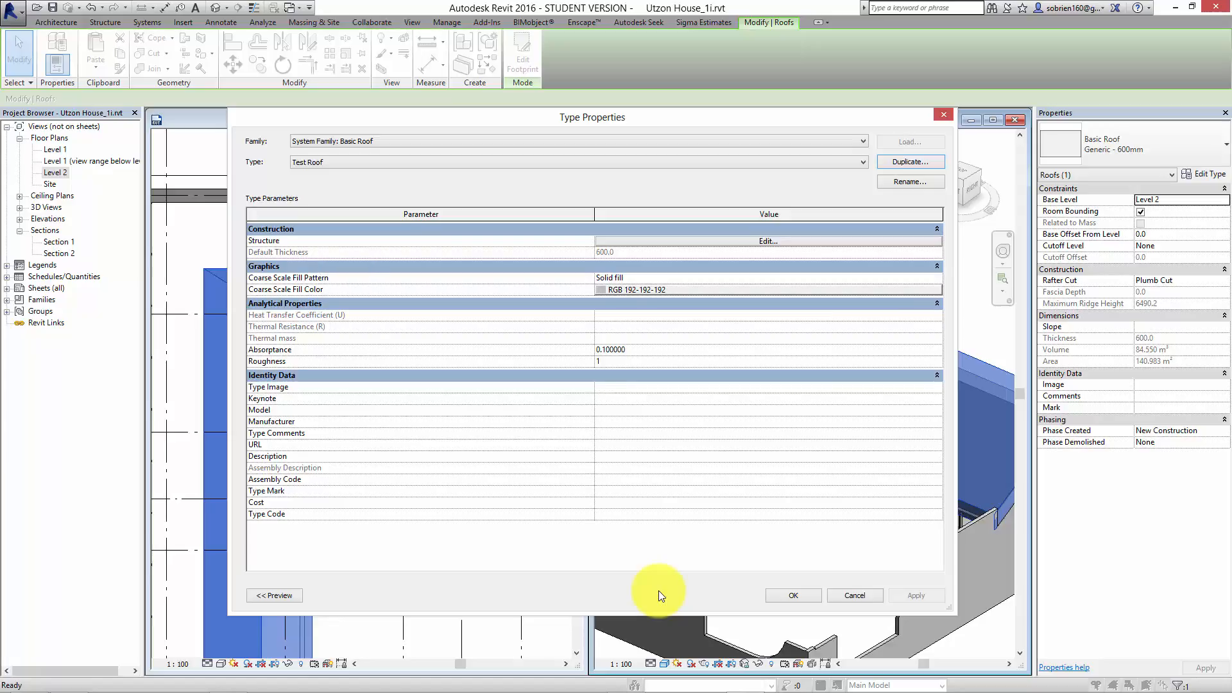
Step: Open the Test Roof's layer structure with its section preview and insert four new layers below the core
click(768, 241)
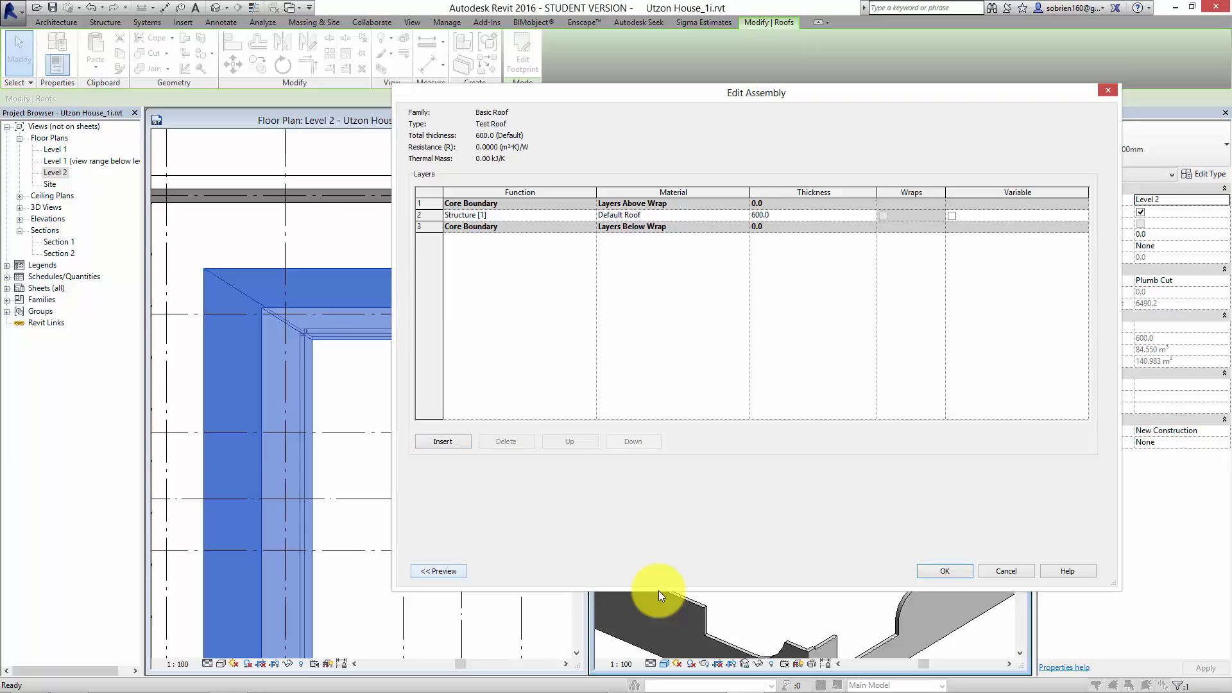
key(alt+p)
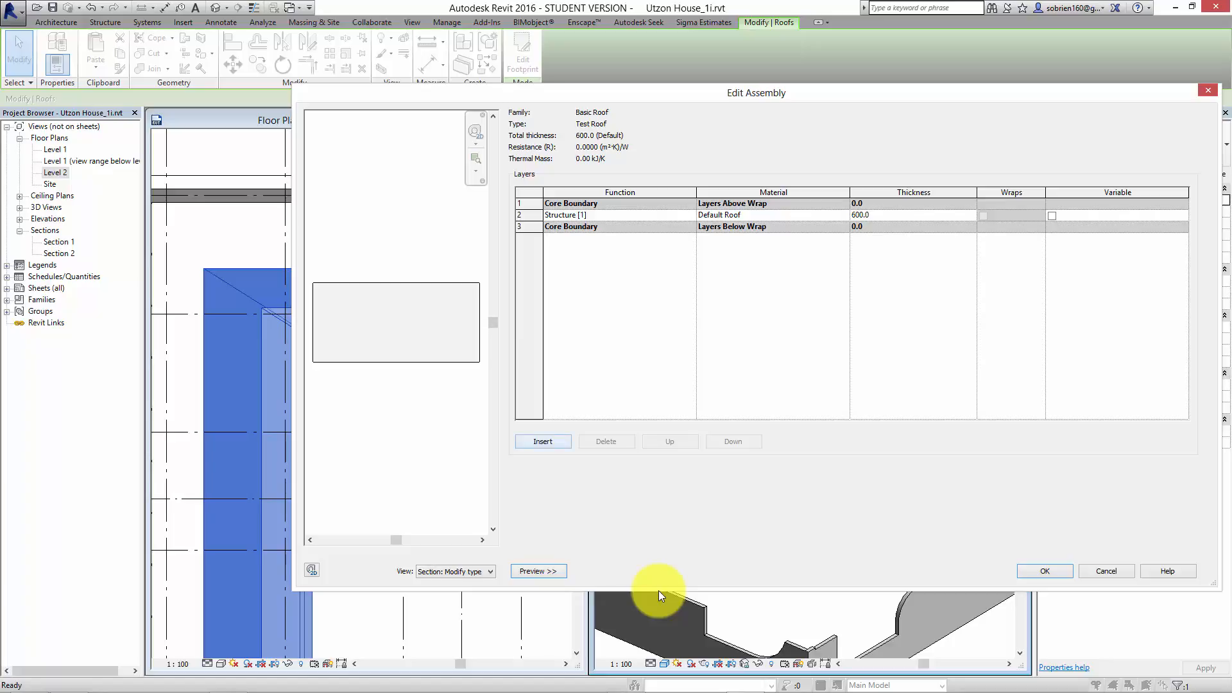
key(alt+i)
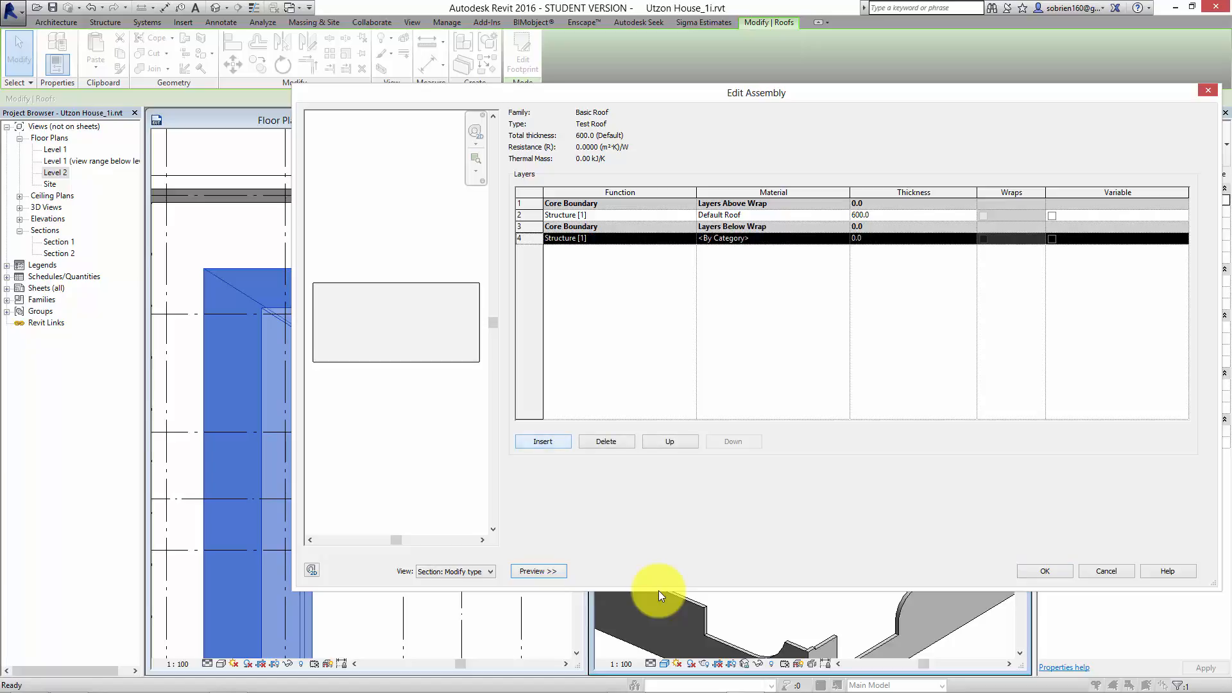
key(alt+i)
key(alt+i)
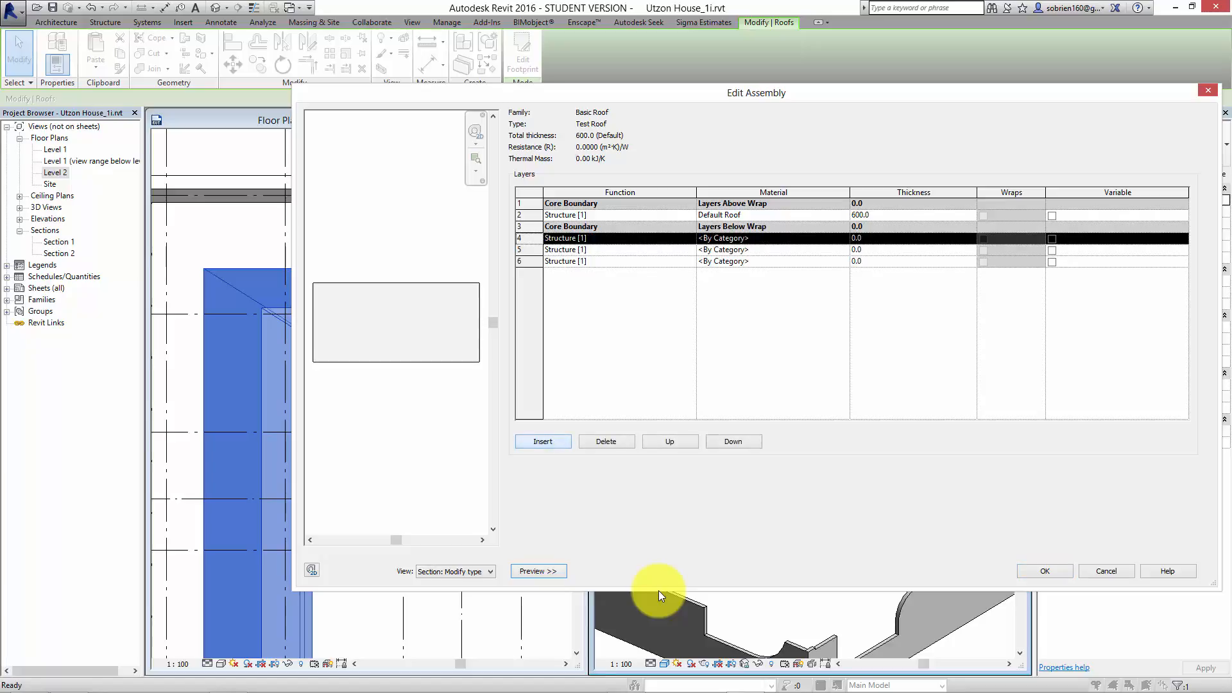
key(alt+i)
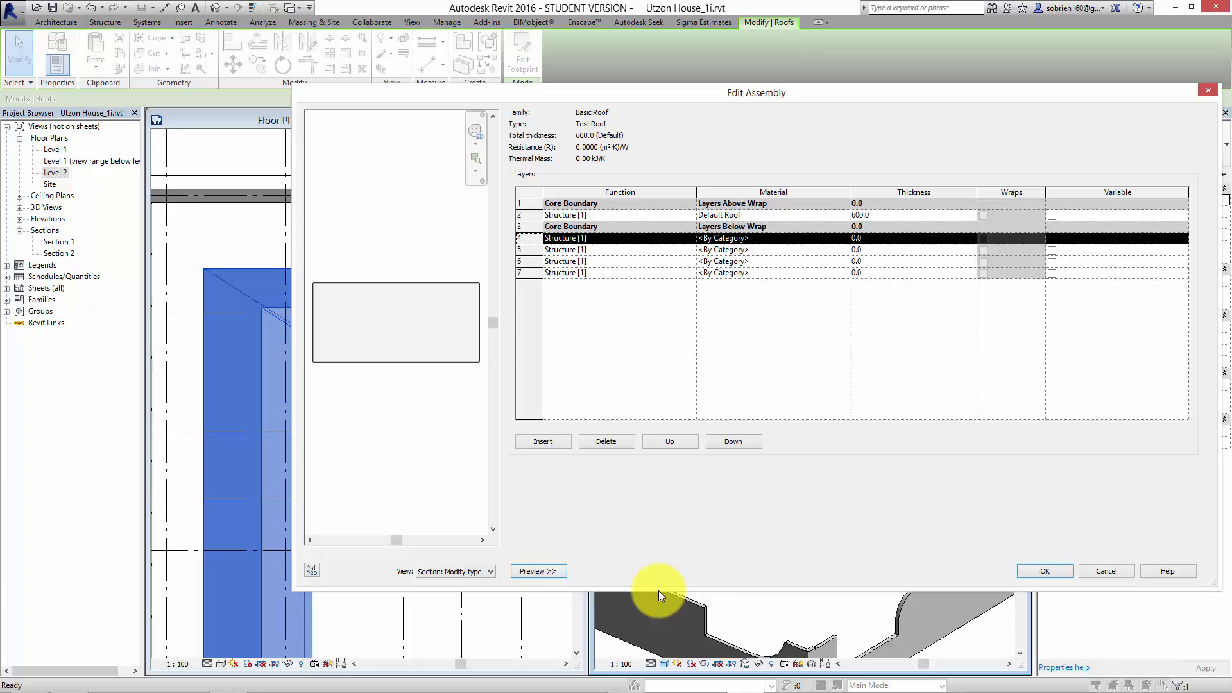
Step: Set the function of the first new layer below the core to Finish 1 [4]
key(Tab)
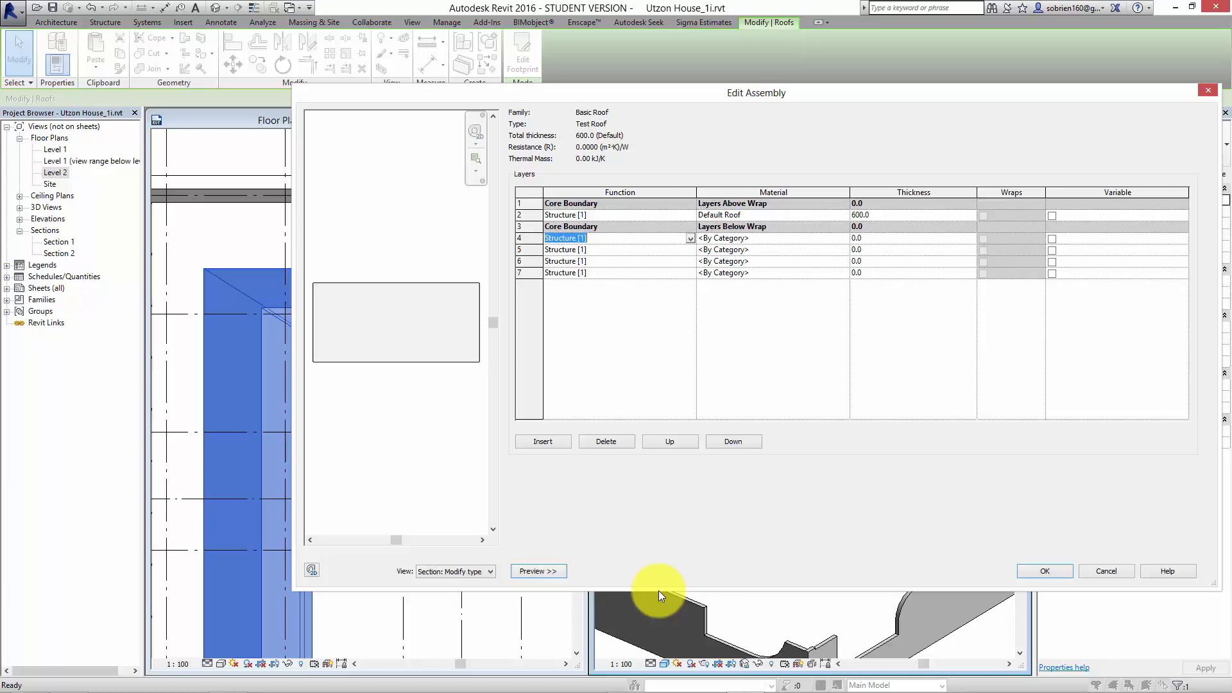
key(alt+Down)
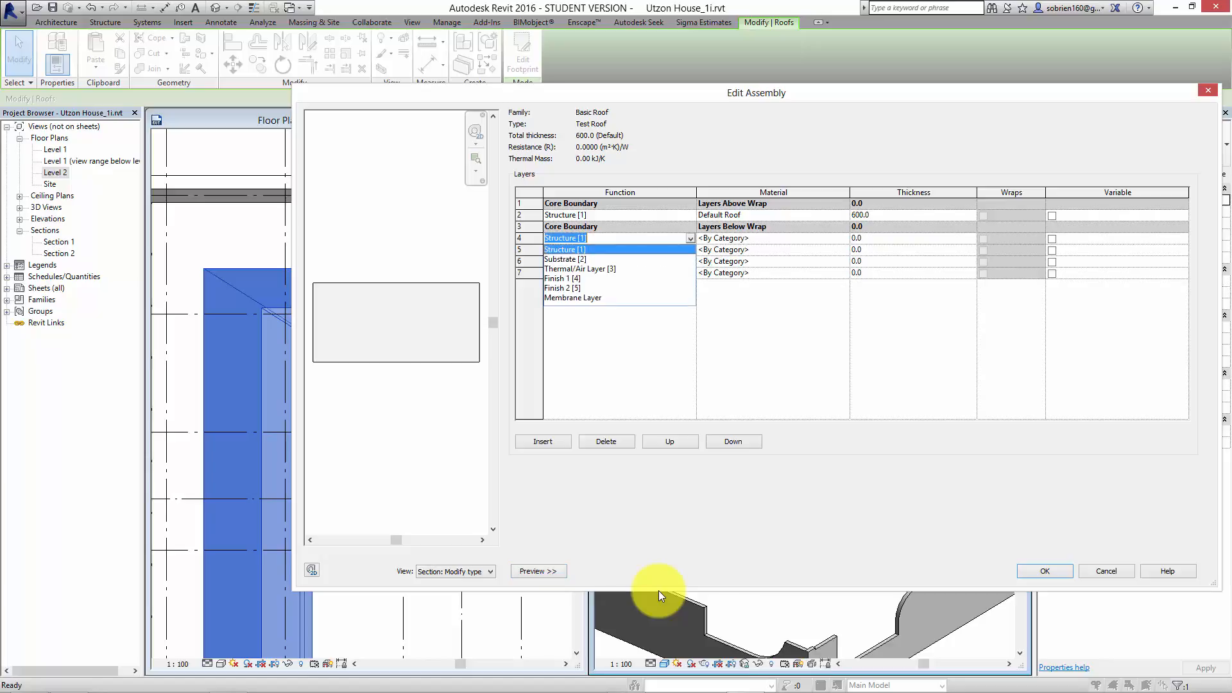
key(Down)
key(Down)
key(Down)
key(Return)
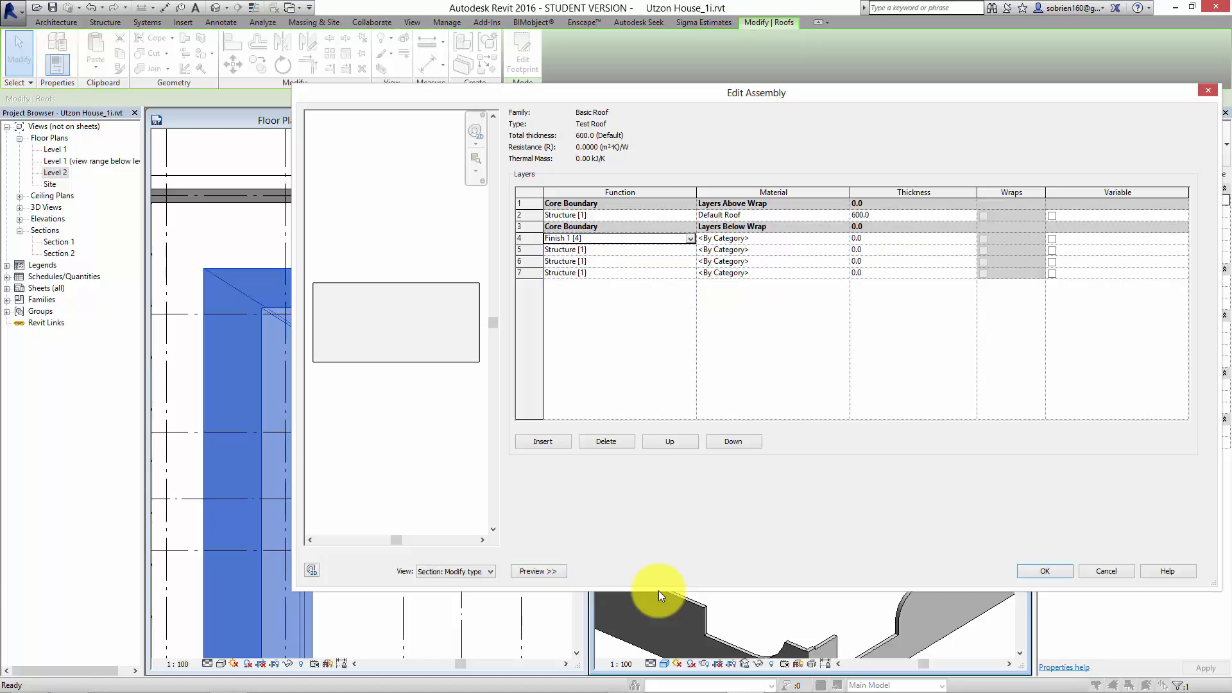
Step: Assign the Wood Shake material to the Finish 1 [4] layer and make it 20 mm thick
key(Tab)
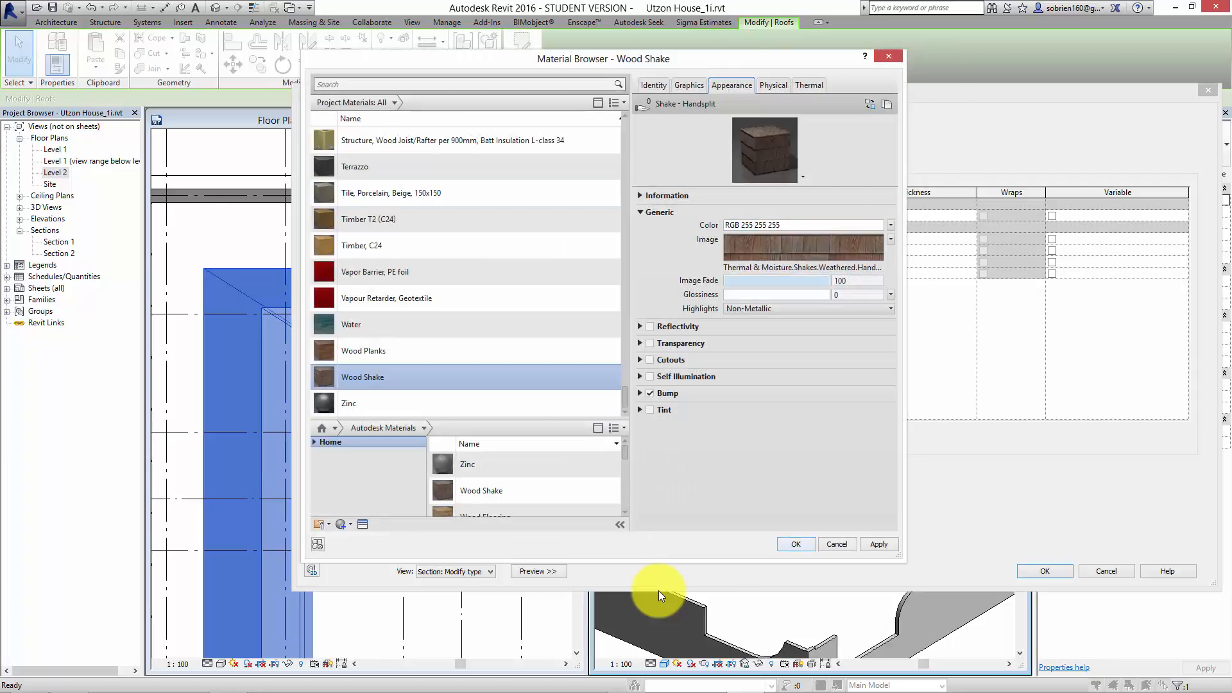
key(Return)
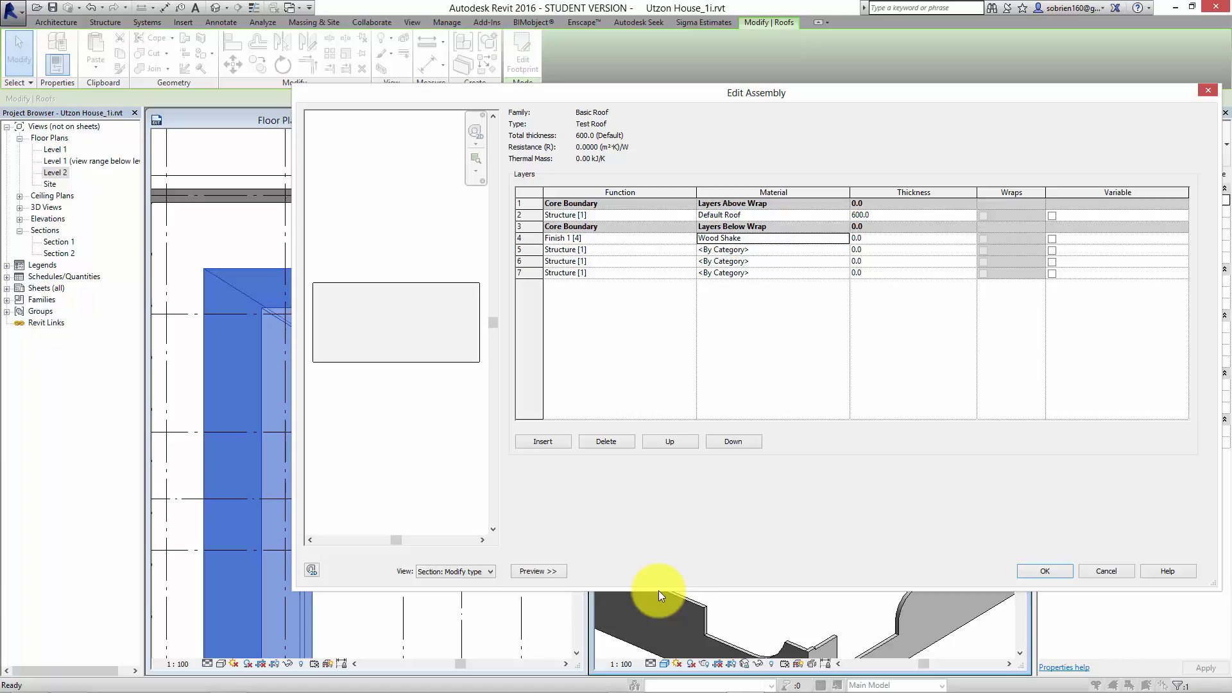
key(Tab)
text(20)
key(Tab)
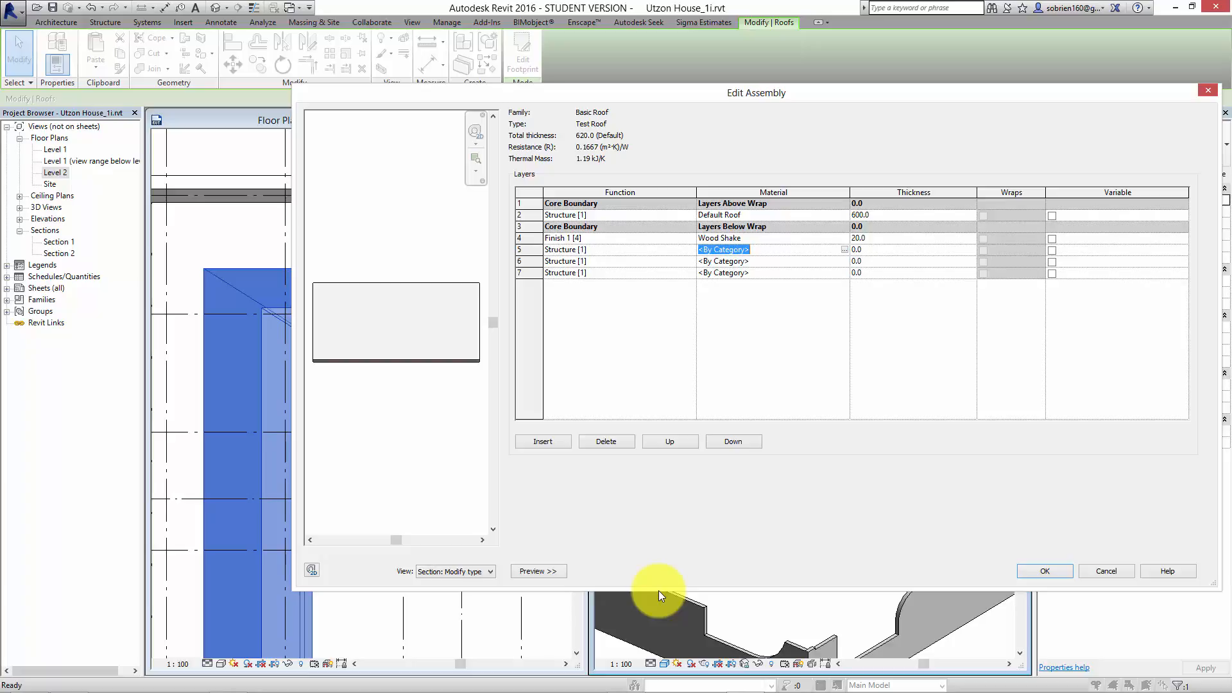
Step: Move the Wood Shake finish layer up to the outermost position, above the upper core boundary
key(Up)
key(shift+Tab)
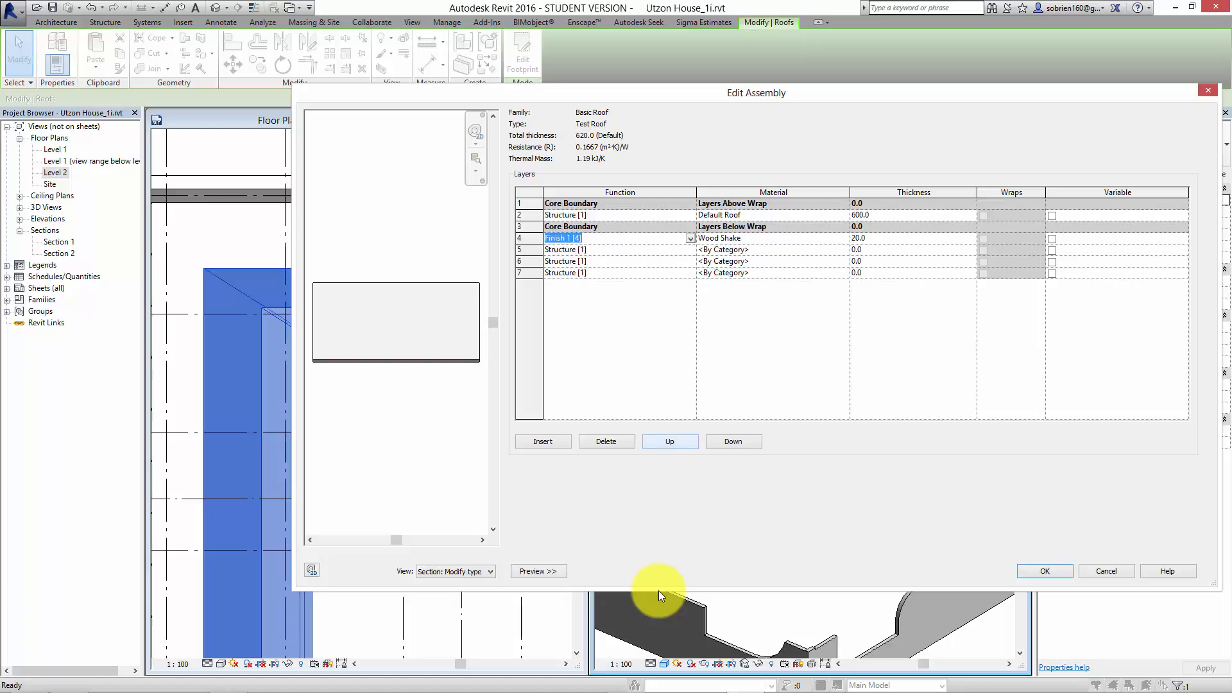
key(alt+u)
key(alt+u)
key(alt+u)
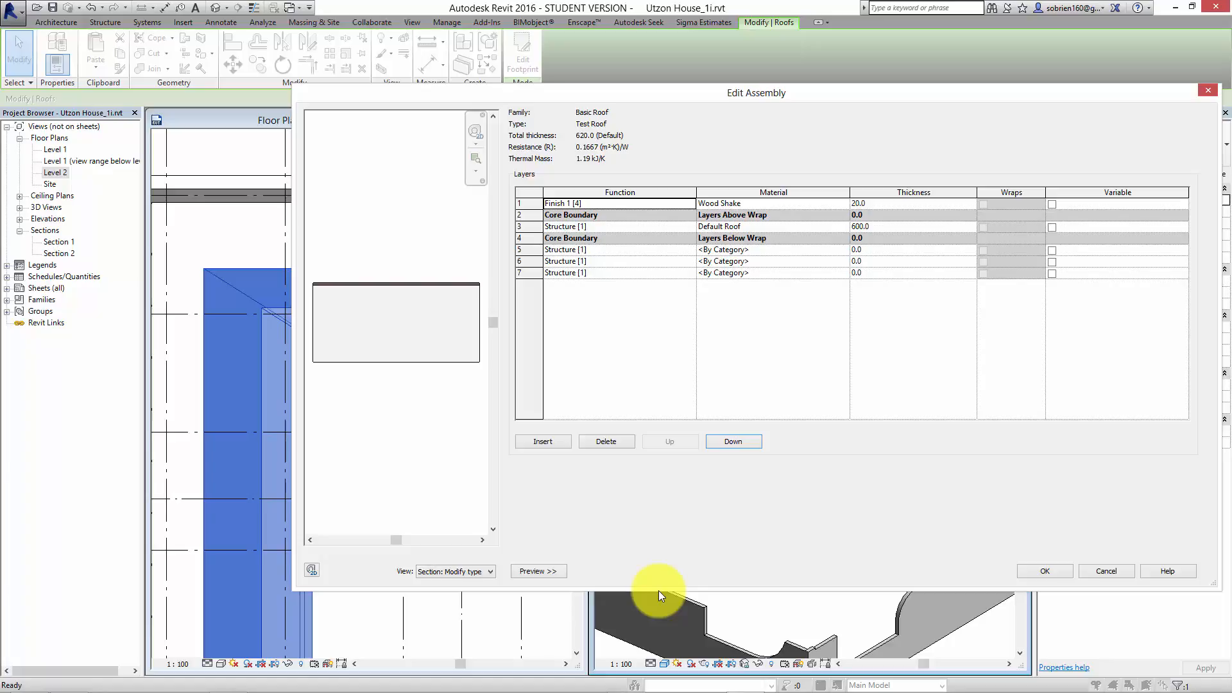
Step: Make the next new layer a 35 mm Thermal/Air Layer [3] and move it up to directly below the Wood Shake finish
click(691, 249)
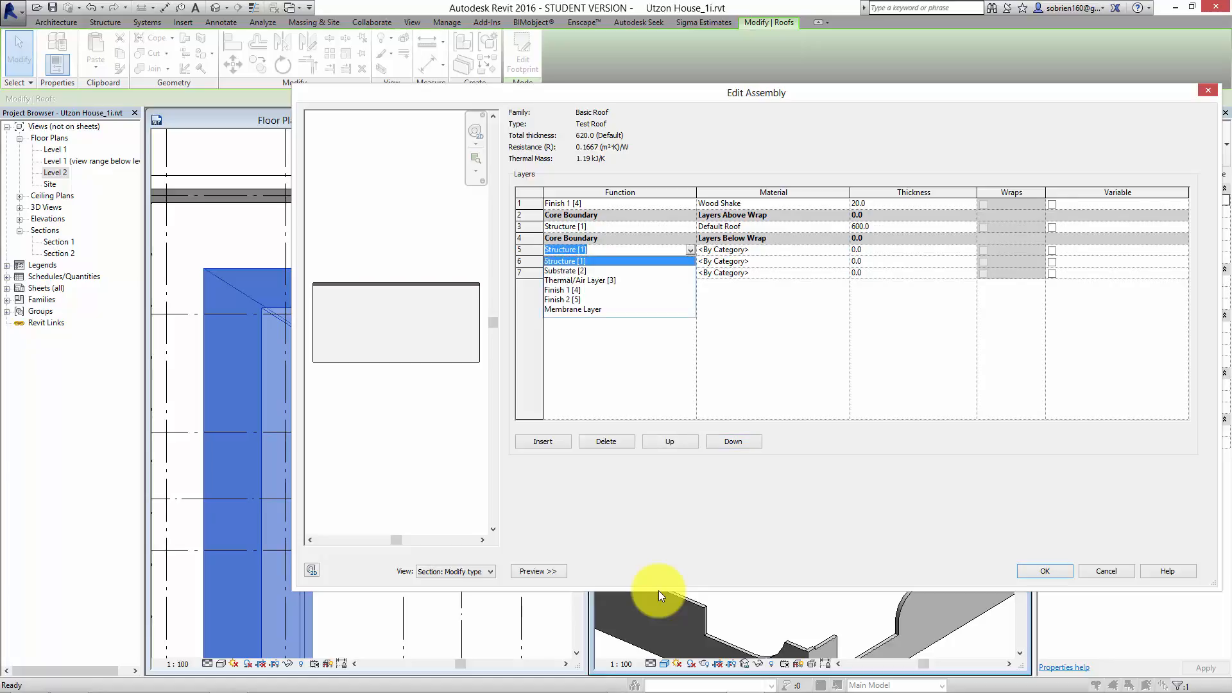
click(580, 280)
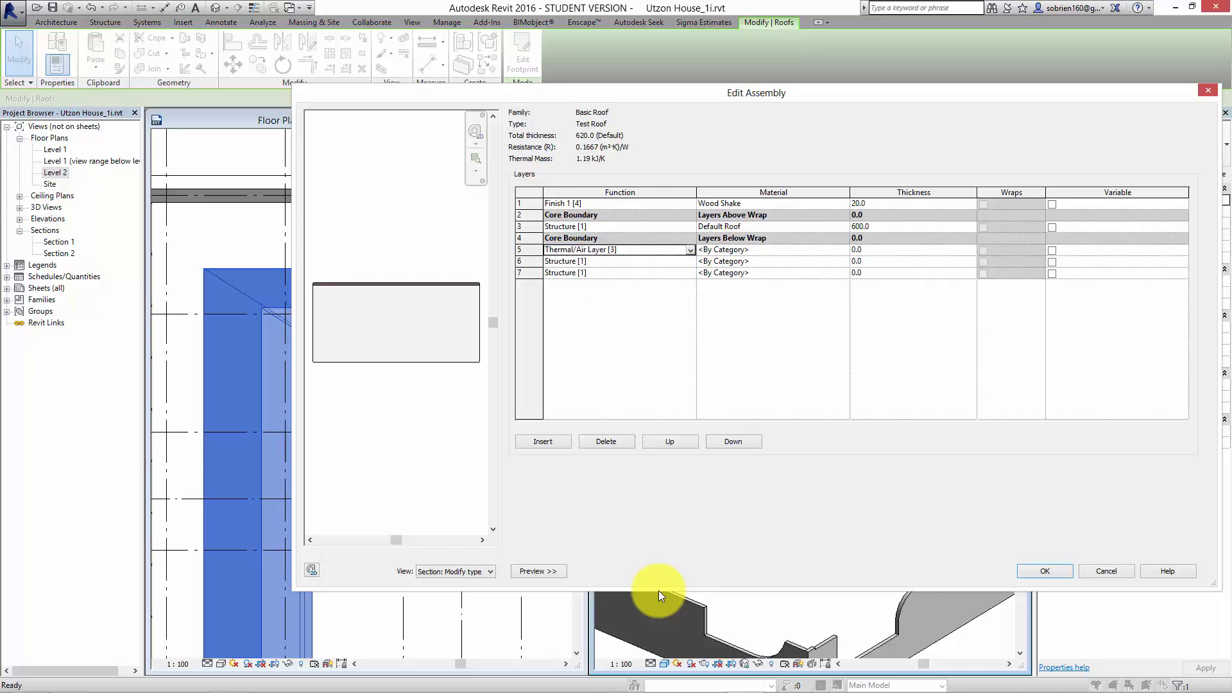
click(898, 250)
text(35)
click(670, 441)
click(670, 442)
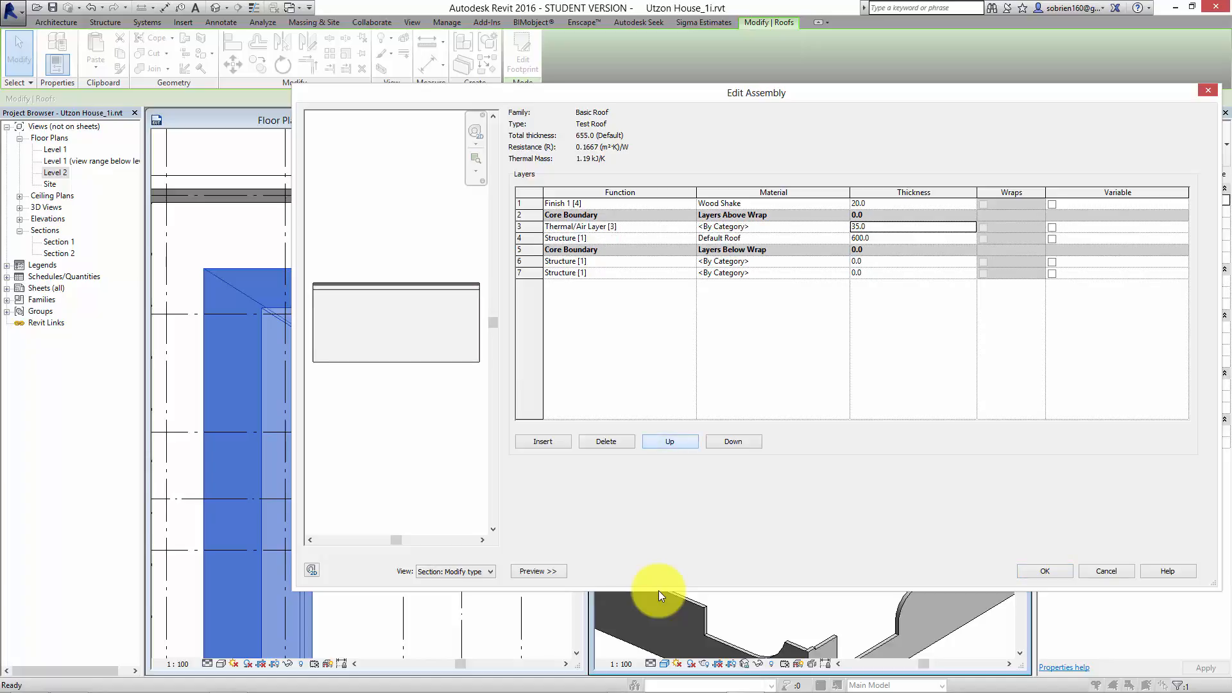
click(670, 442)
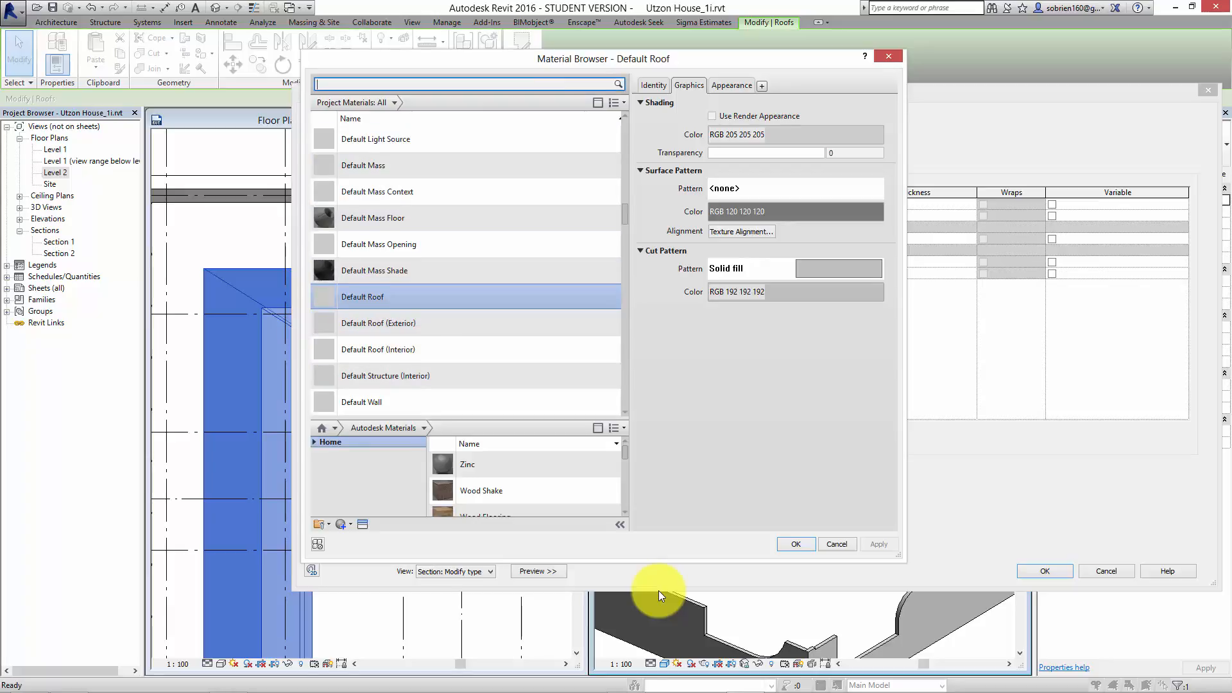
Step: Change the core structure layer's material to Insulation, Rock Wool Batt and its thickness to 300 mm
text(ins)
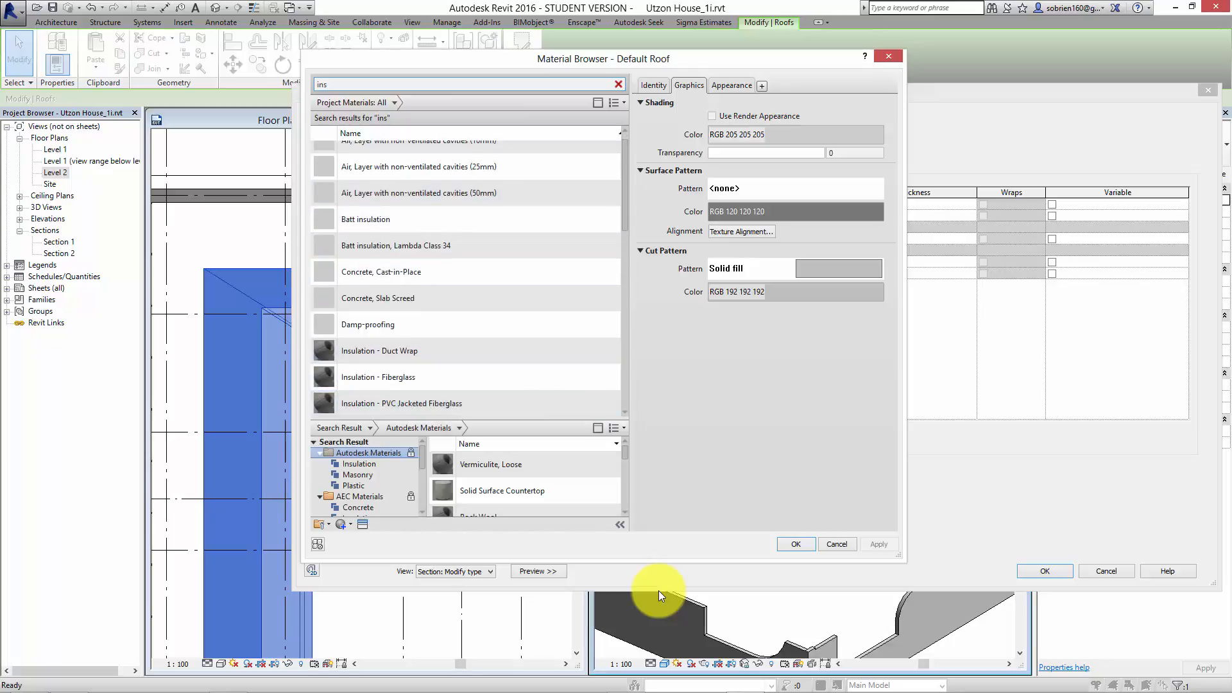
scroll(661, 595, down, 3)
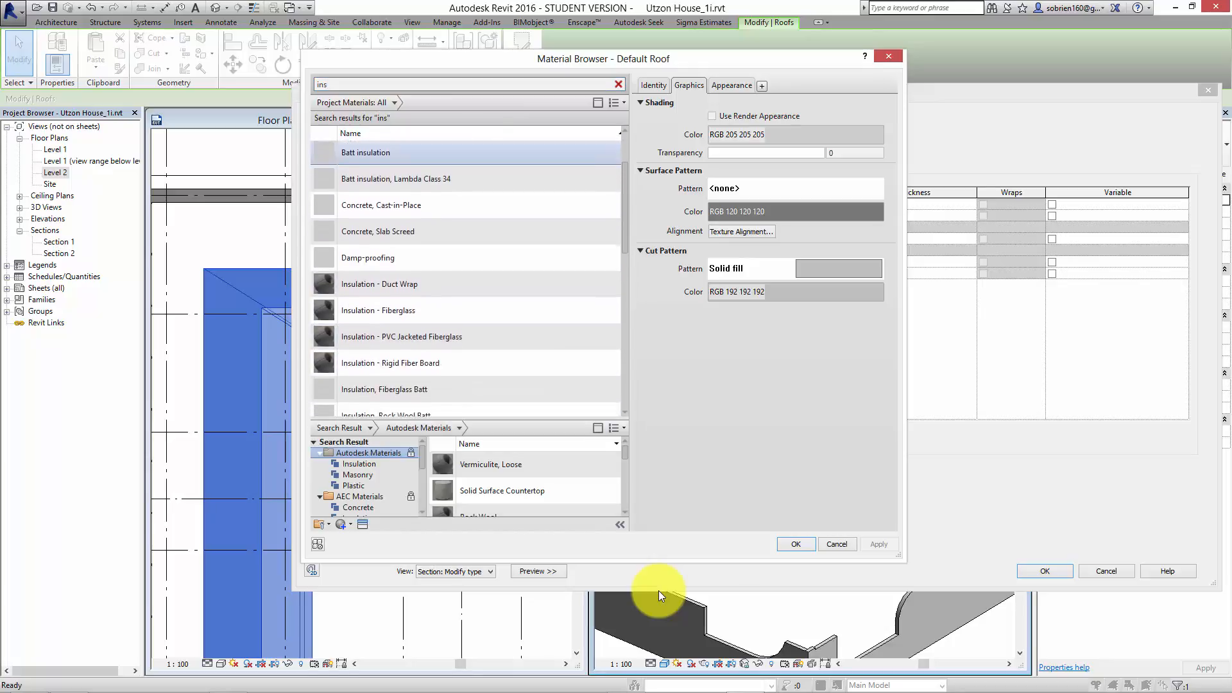
key(Down)
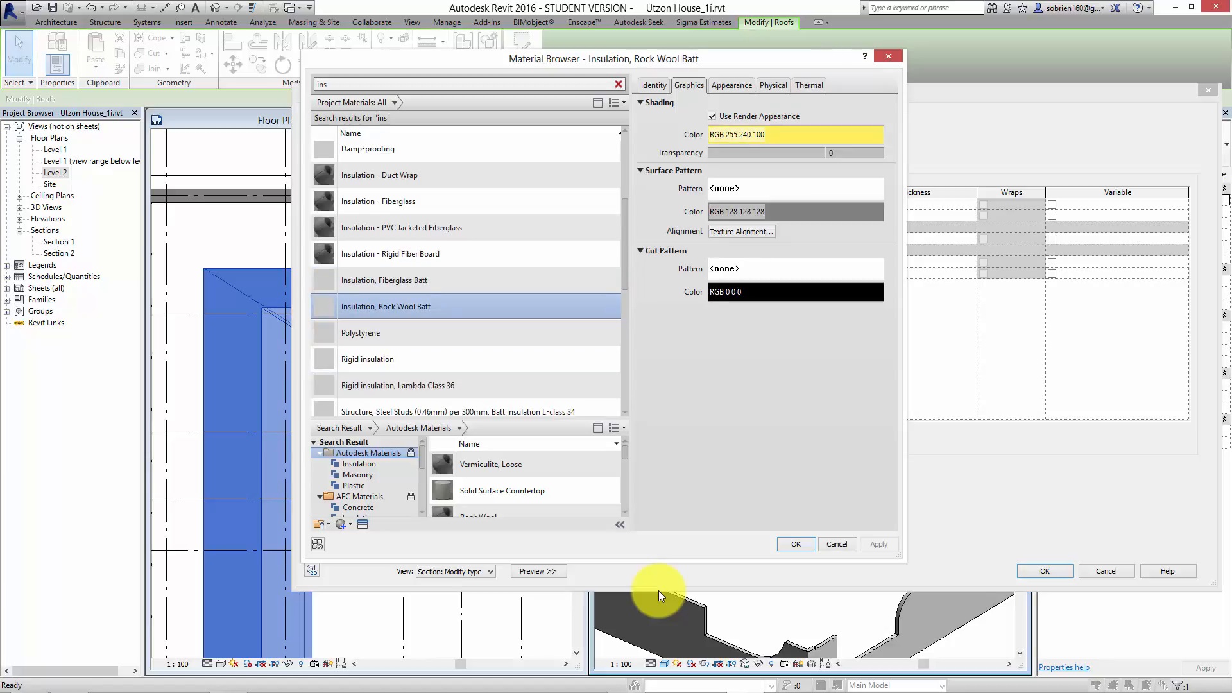
key(Return)
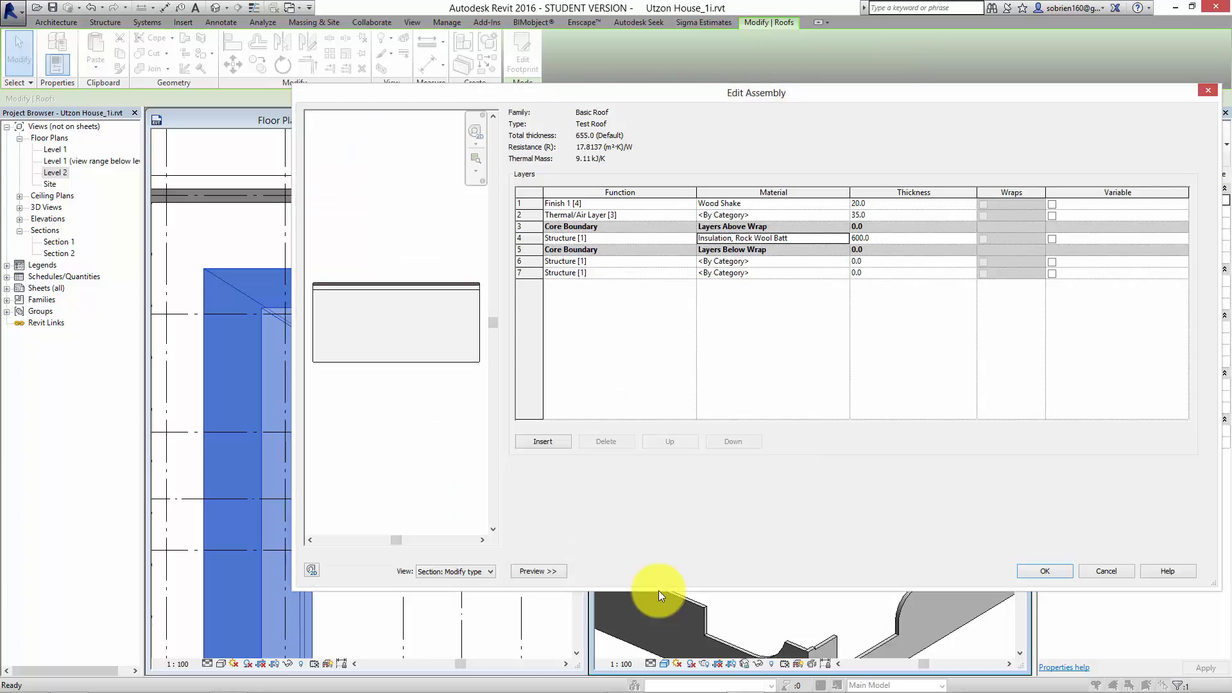
key(Tab)
text(300)
key(Tab)
key(Tab)
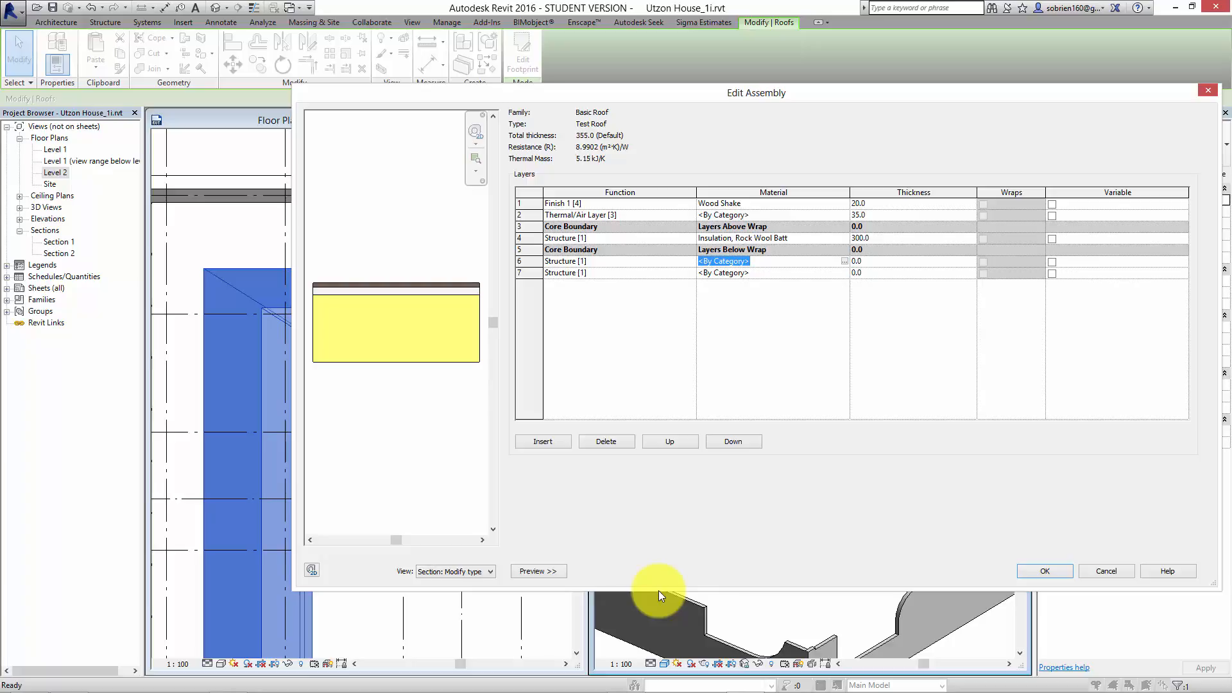
Step: Make the first layer below the core a Thermal/Air Layer [3] with a thickness of 25 mm
key(shift+Tab)
key(alt+Down)
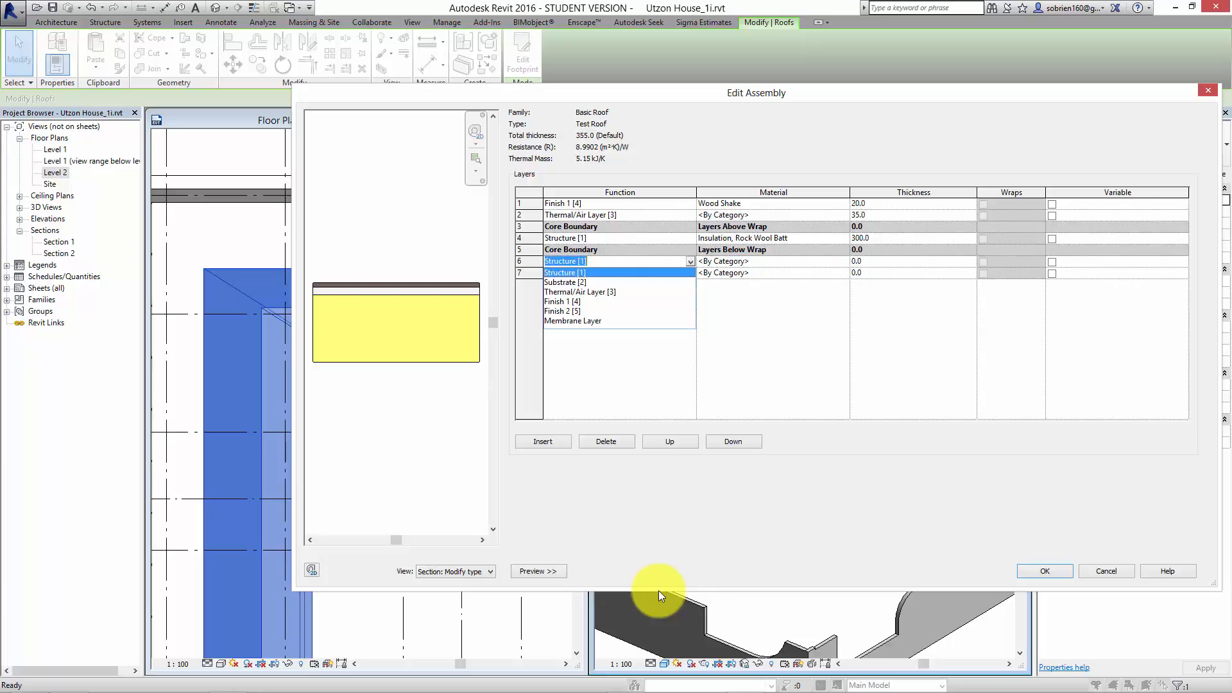
key(Down)
key(Down)
key(Return)
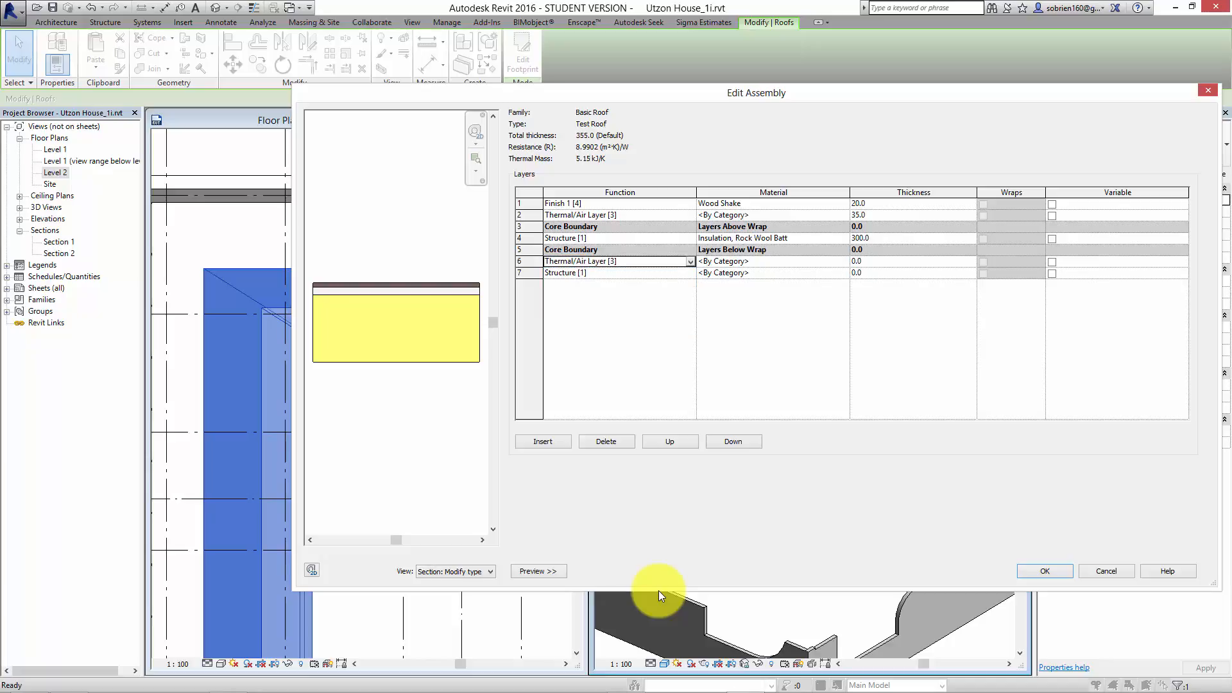
key(Tab)
key(Tab)
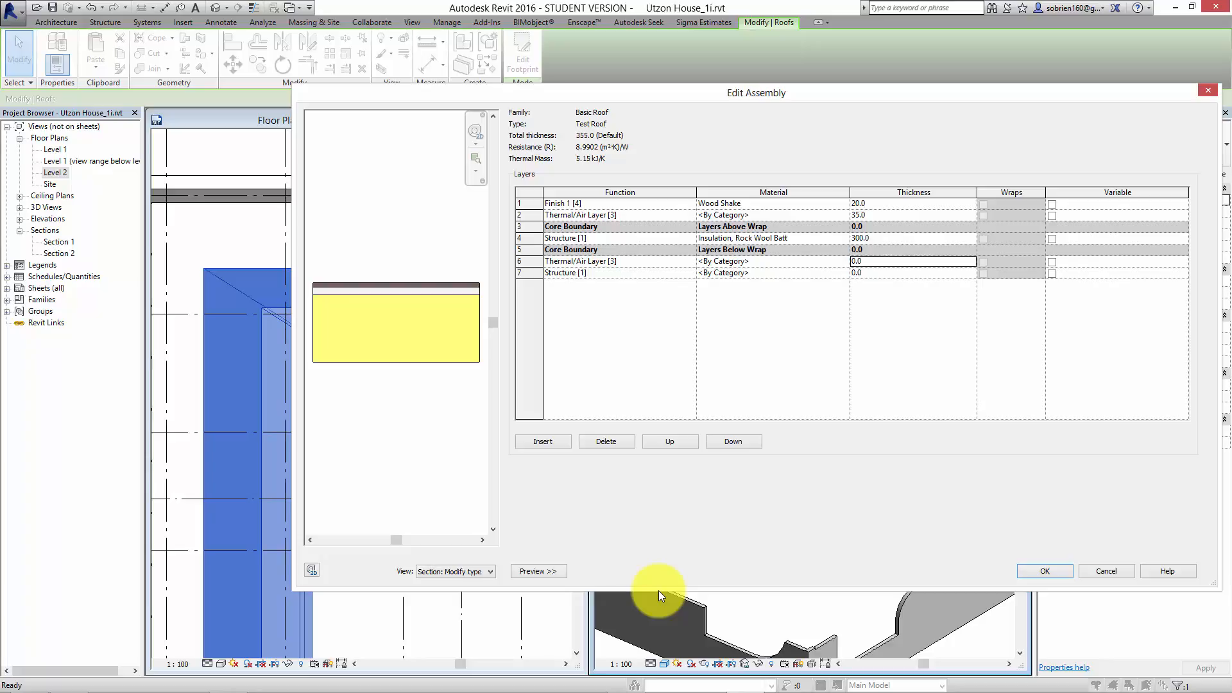
text(25)
key(Down)
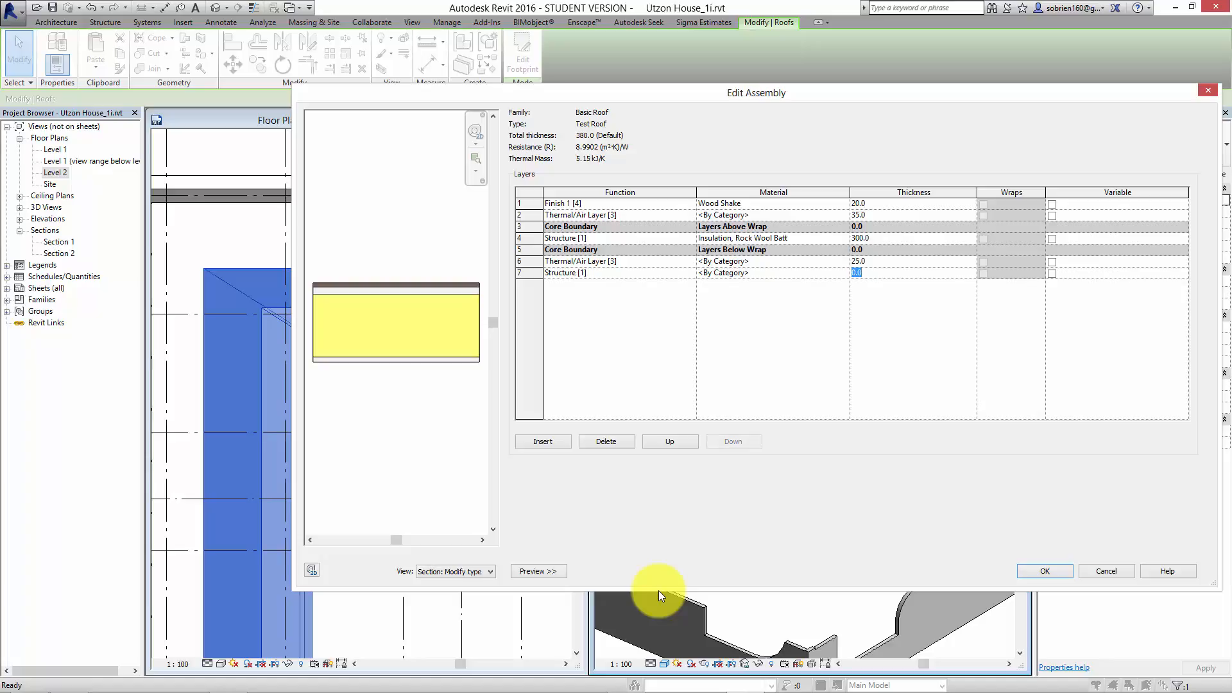
Step: Set the function of the lowest roof layer, beneath the 25 mm air layer, to Finish 2 [5]
key(shift+Tab)
key(shift+Tab)
key(alt+Down)
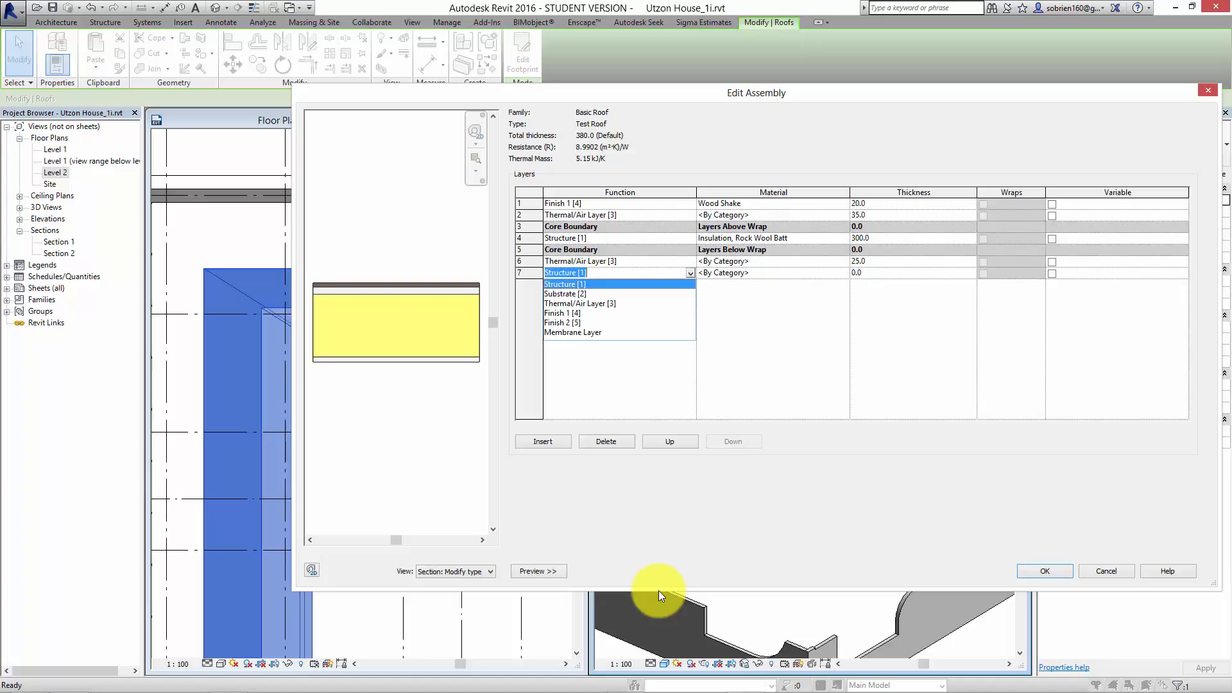
key(Down)
key(Down)
key(Down)
key(Down)
key(Return)
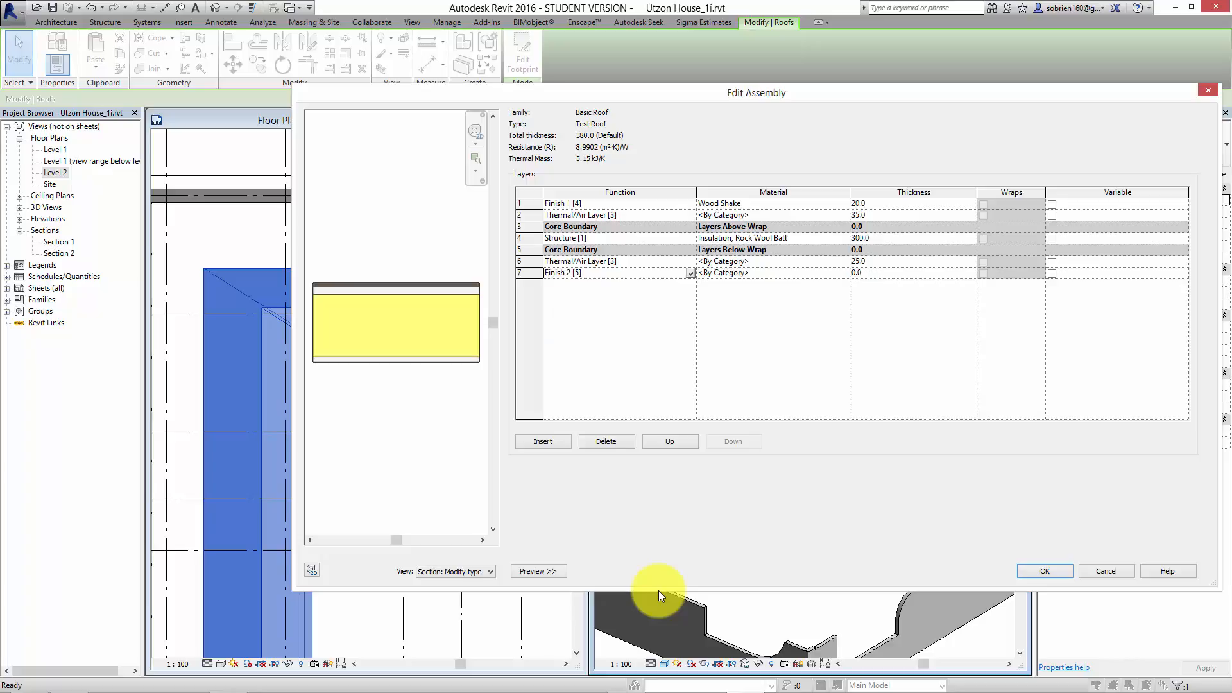
Step: Assign the Gypsum Ceiling Board material to the Finish 2 [5] layer and set its thickness to 25 mm
key(Tab)
click(845, 273)
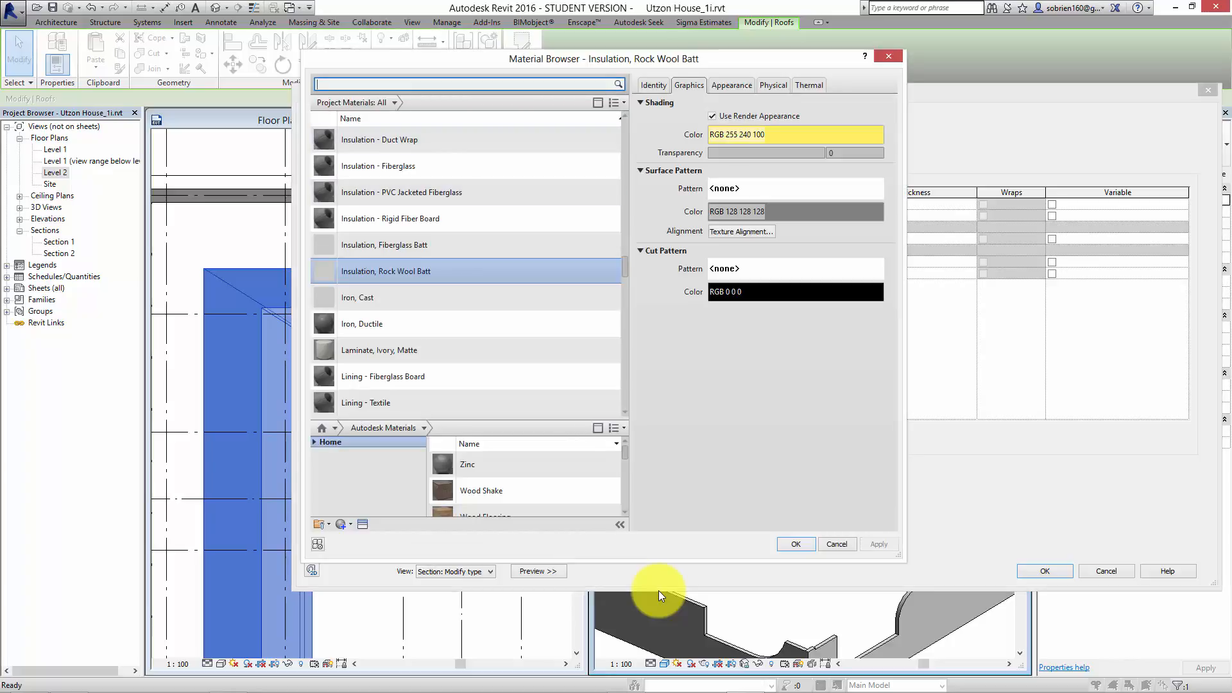
text(gyps)
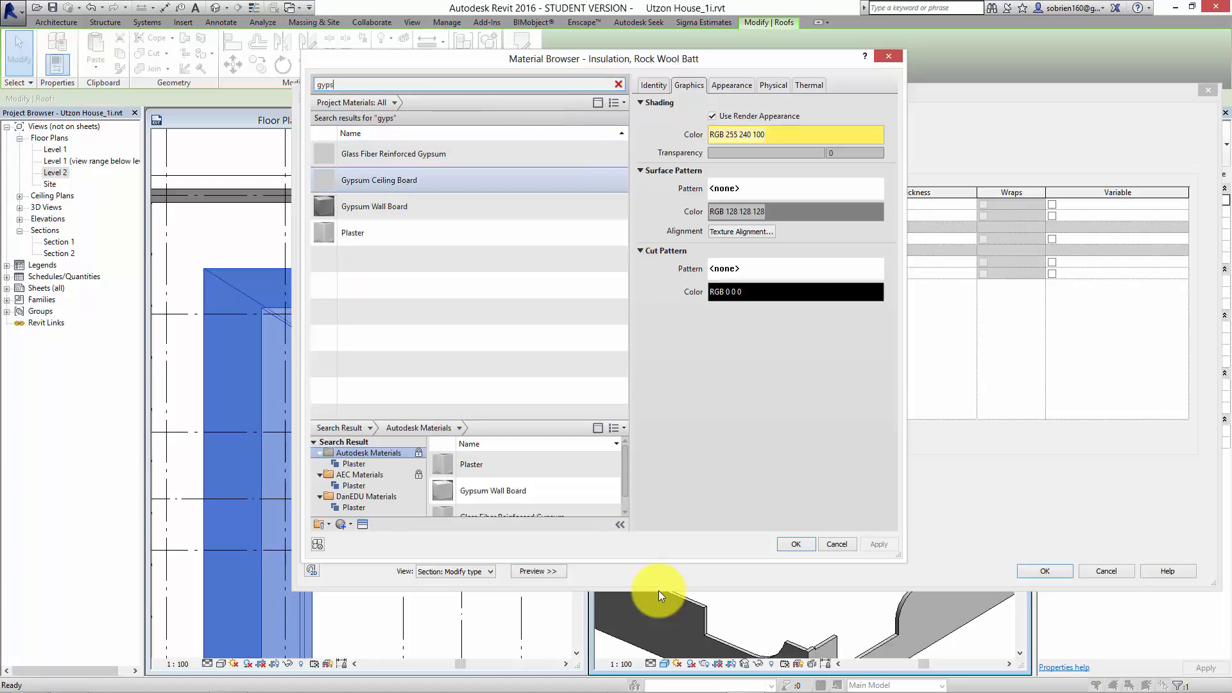
click(437, 180)
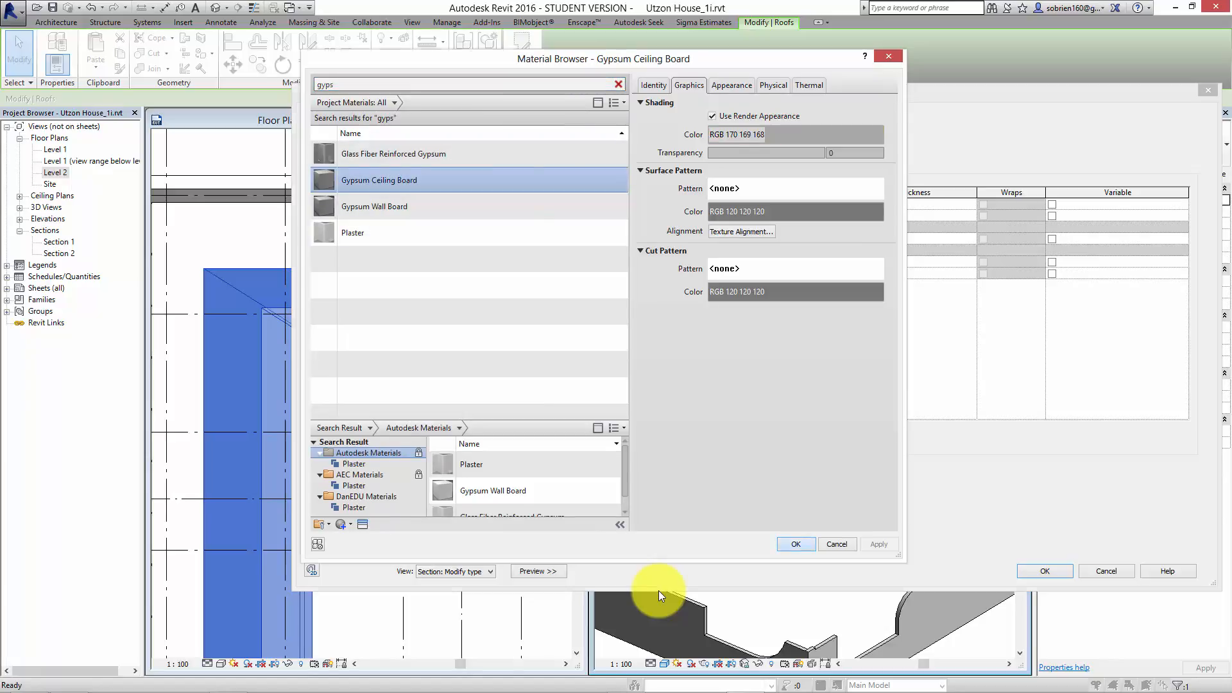
click(796, 544)
key(Tab)
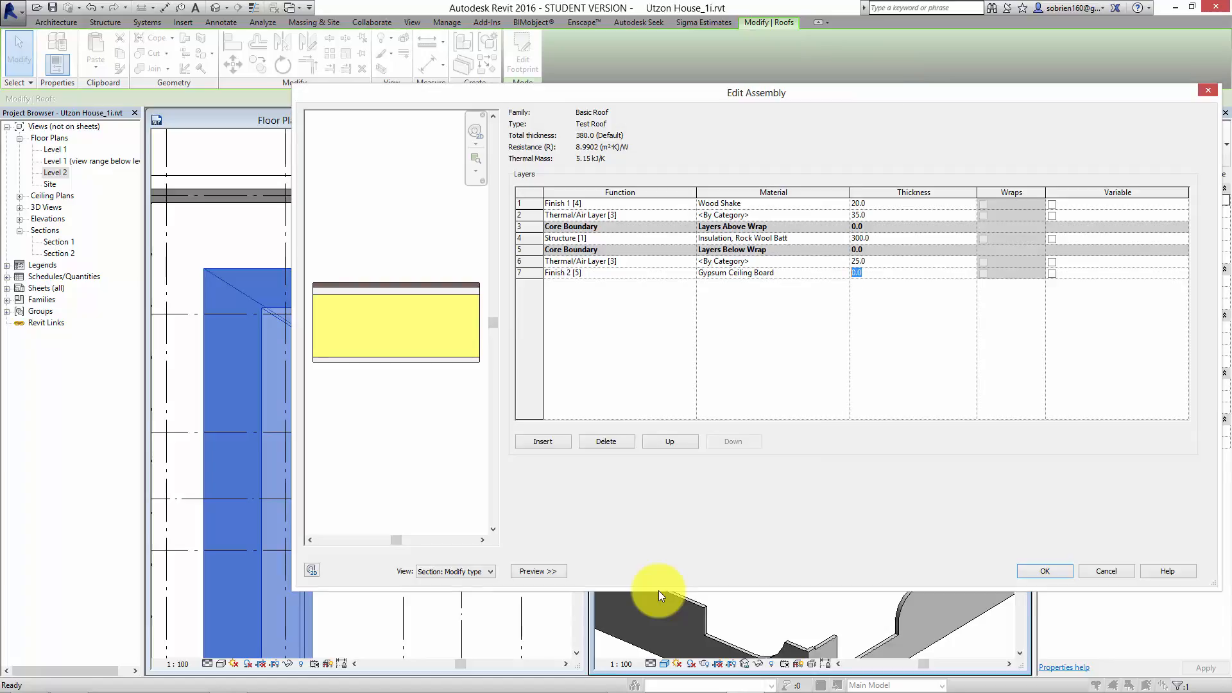
text(25)
key(Up)
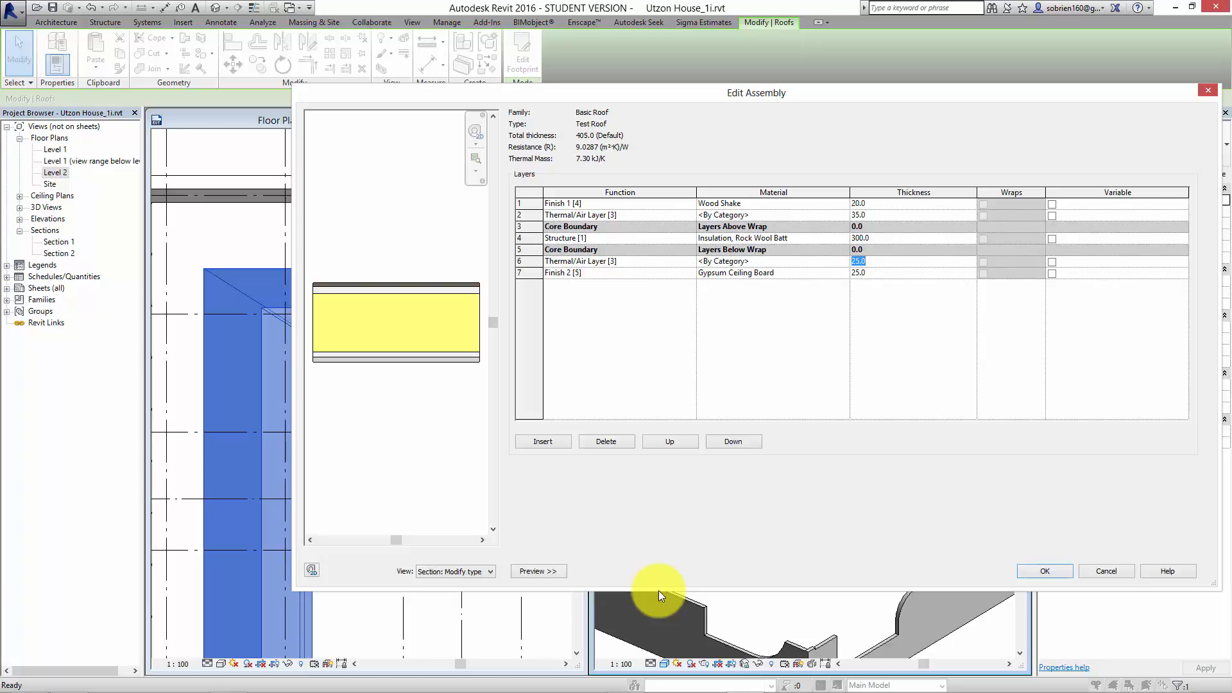
Step: Accept the layer assembly and the Test Roof type properties, and deselect the roof
key(Return)
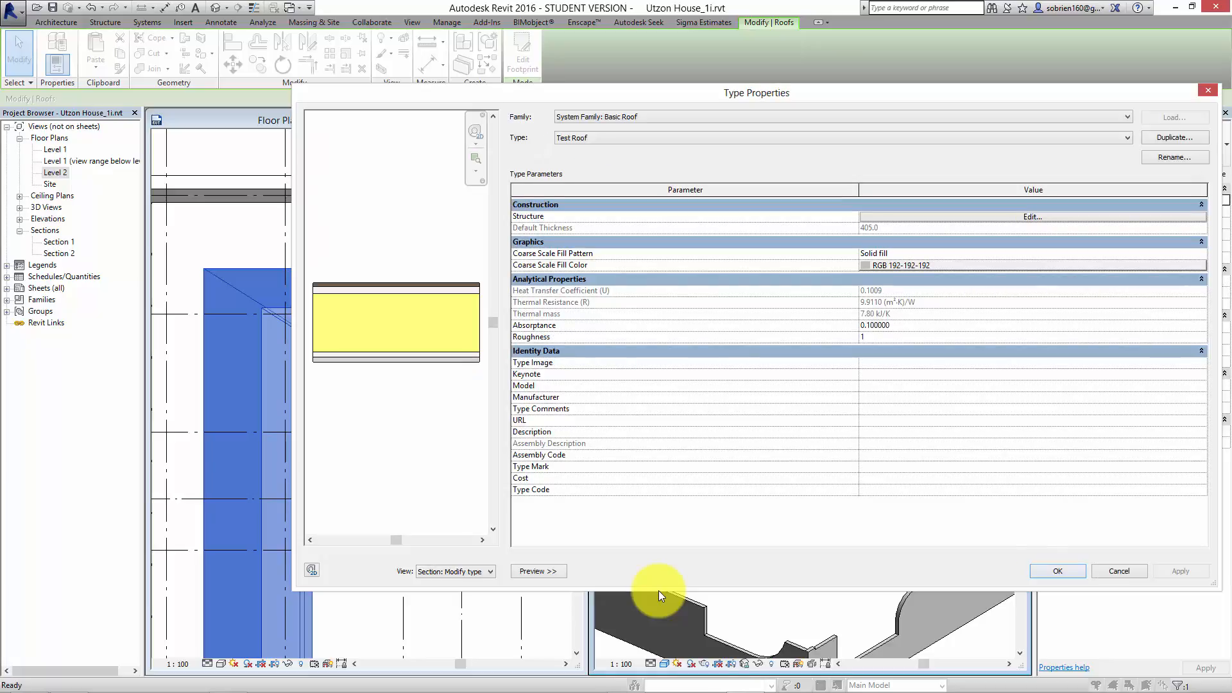
key(Return)
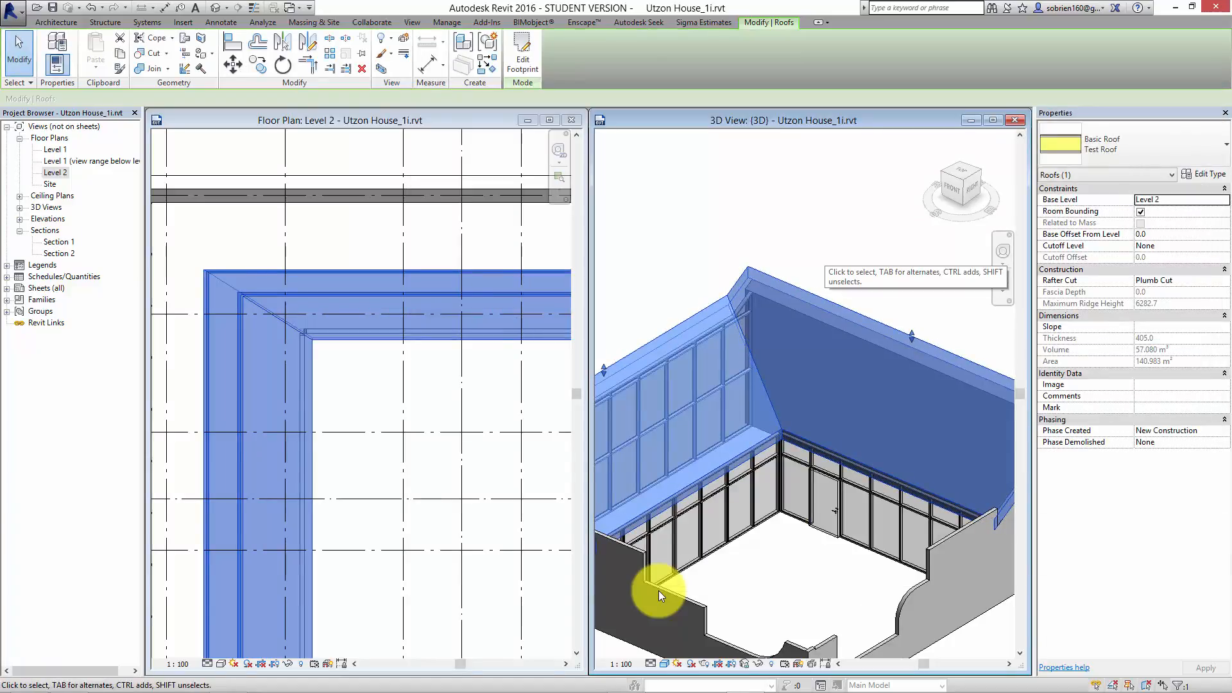
key(Escape)
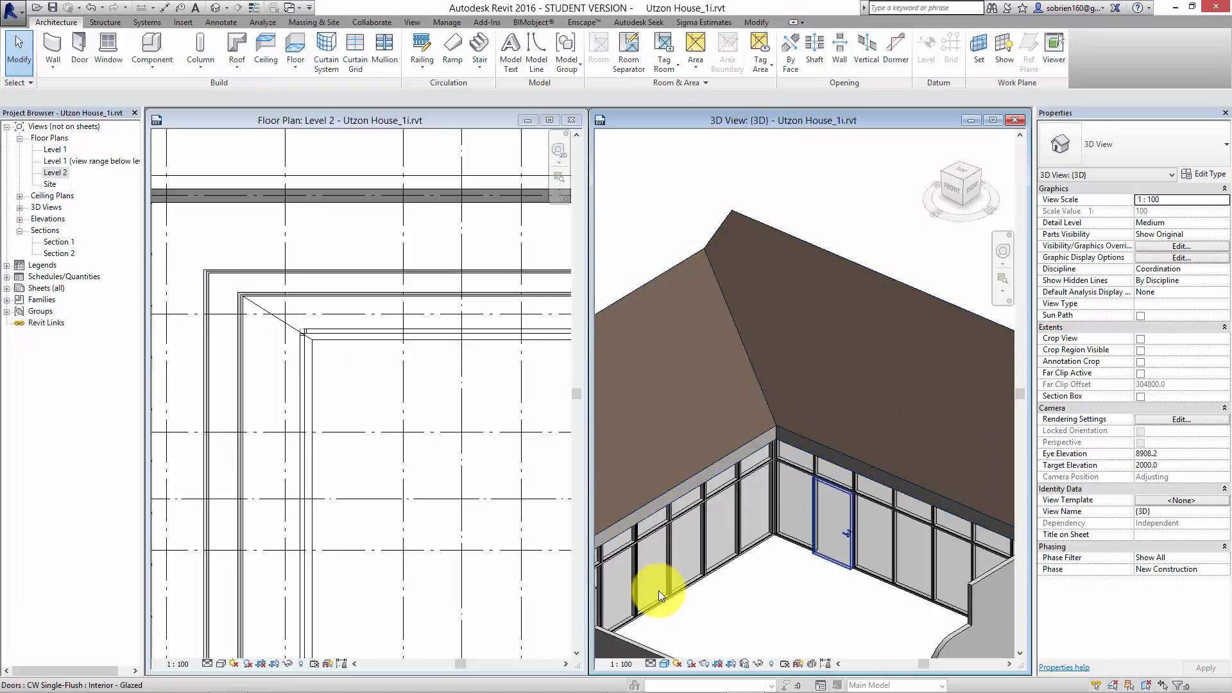
Step: Maximize the 3D view and switch its visual style to Realistic to inspect the roof's shake texture up close
scroll(659, 590, down, 5)
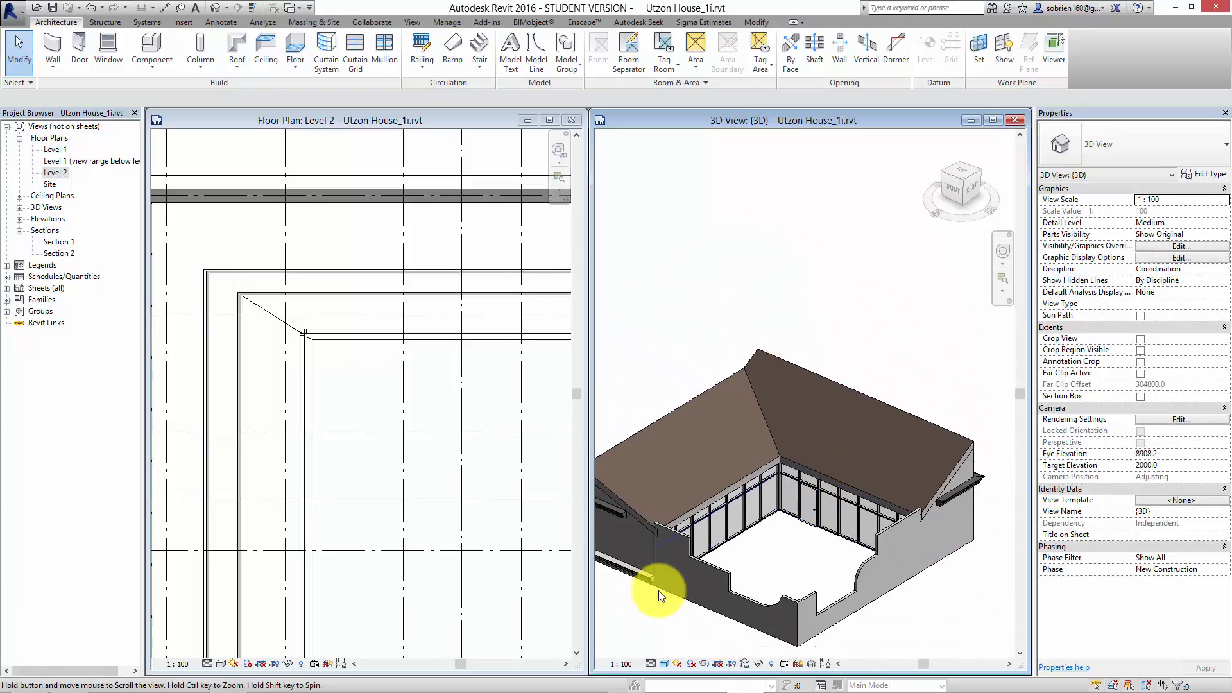
scroll(659, 591, up, 5)
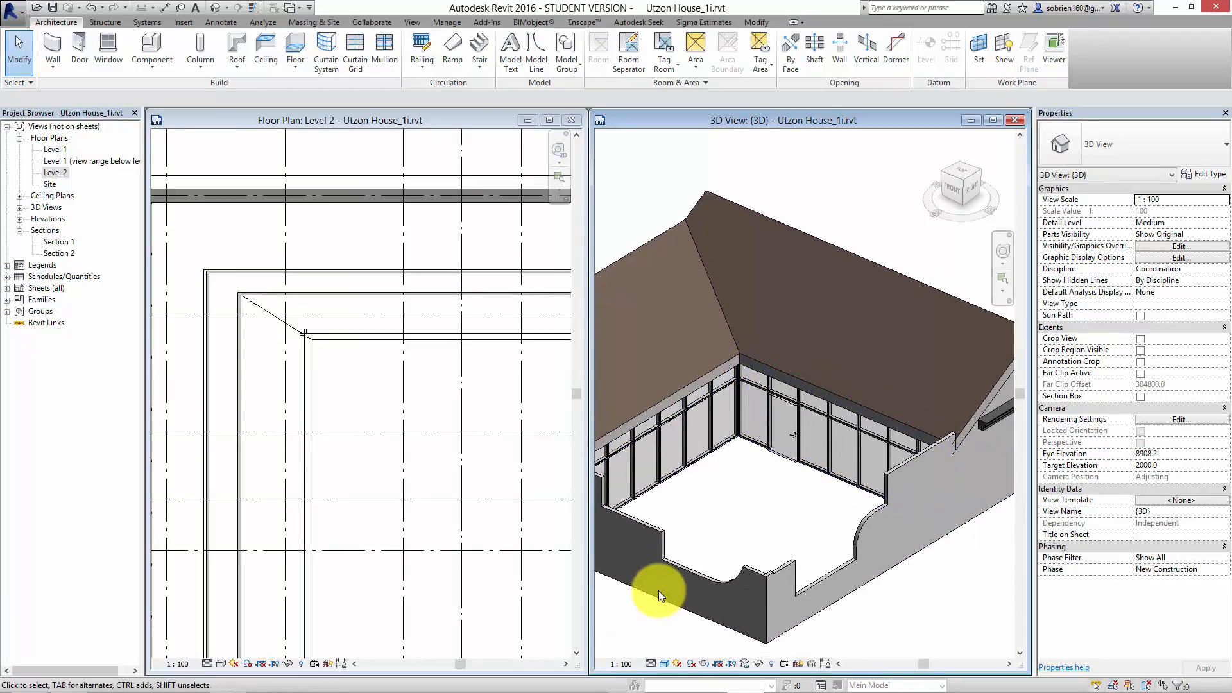
click(993, 120)
middle_drag(580, 361, 752, 358)
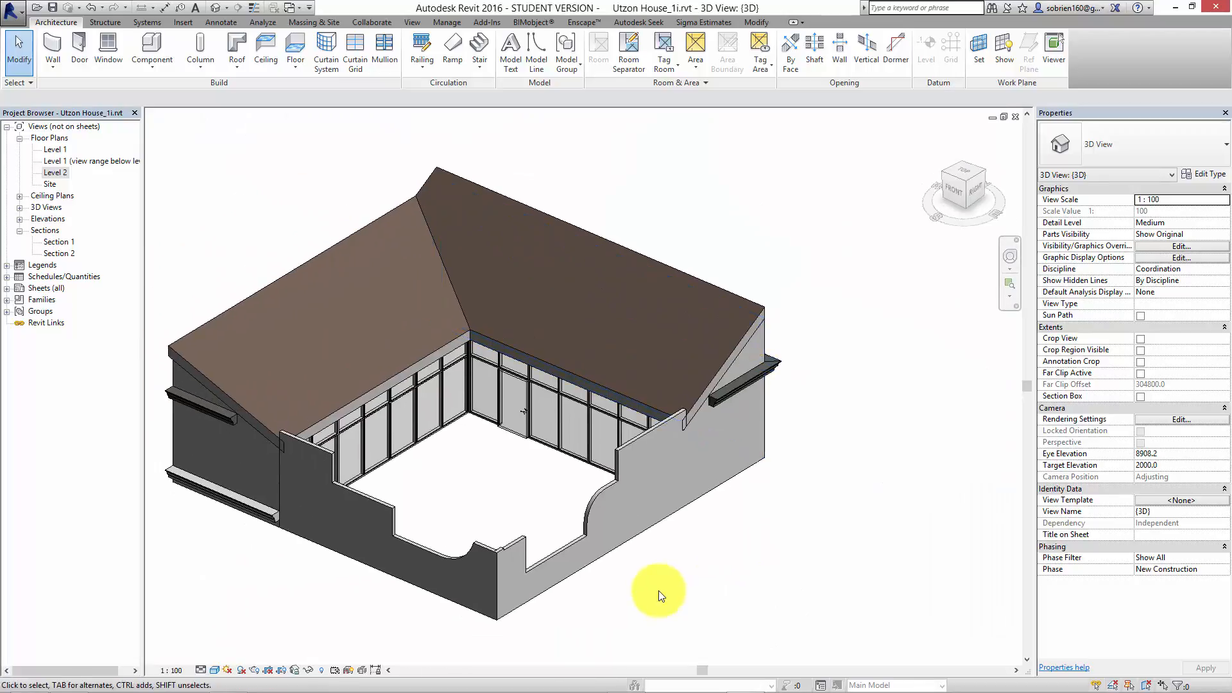
scroll(658, 591, up, 3)
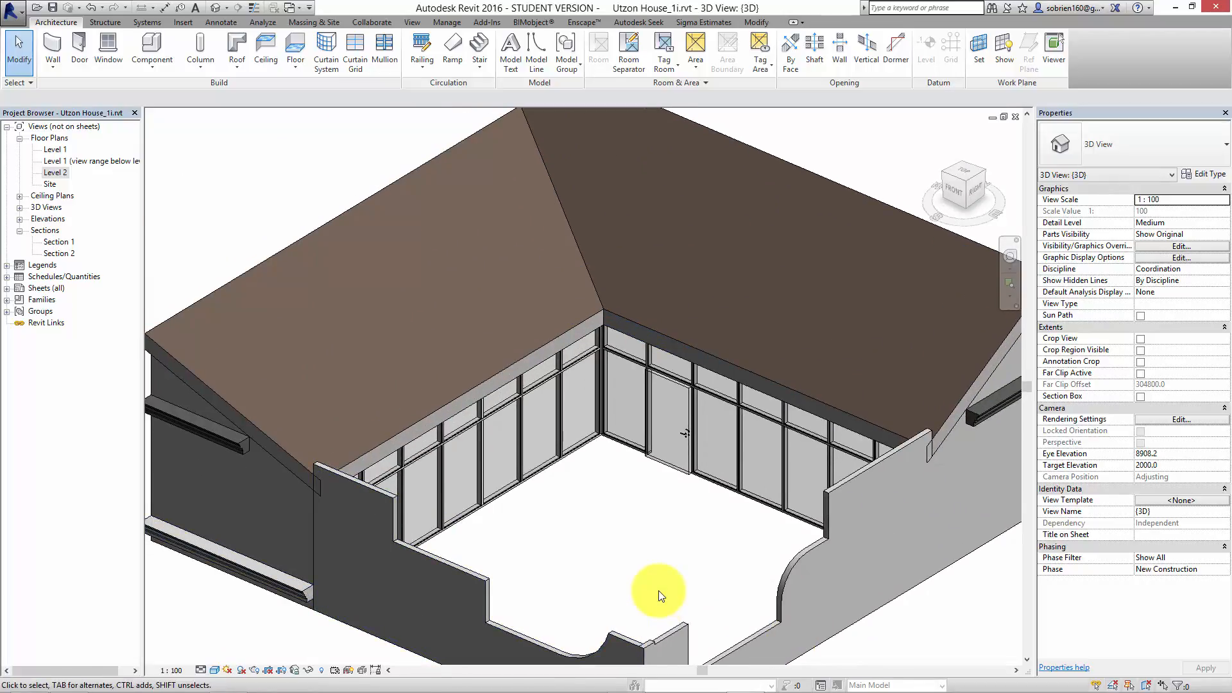
click(215, 671)
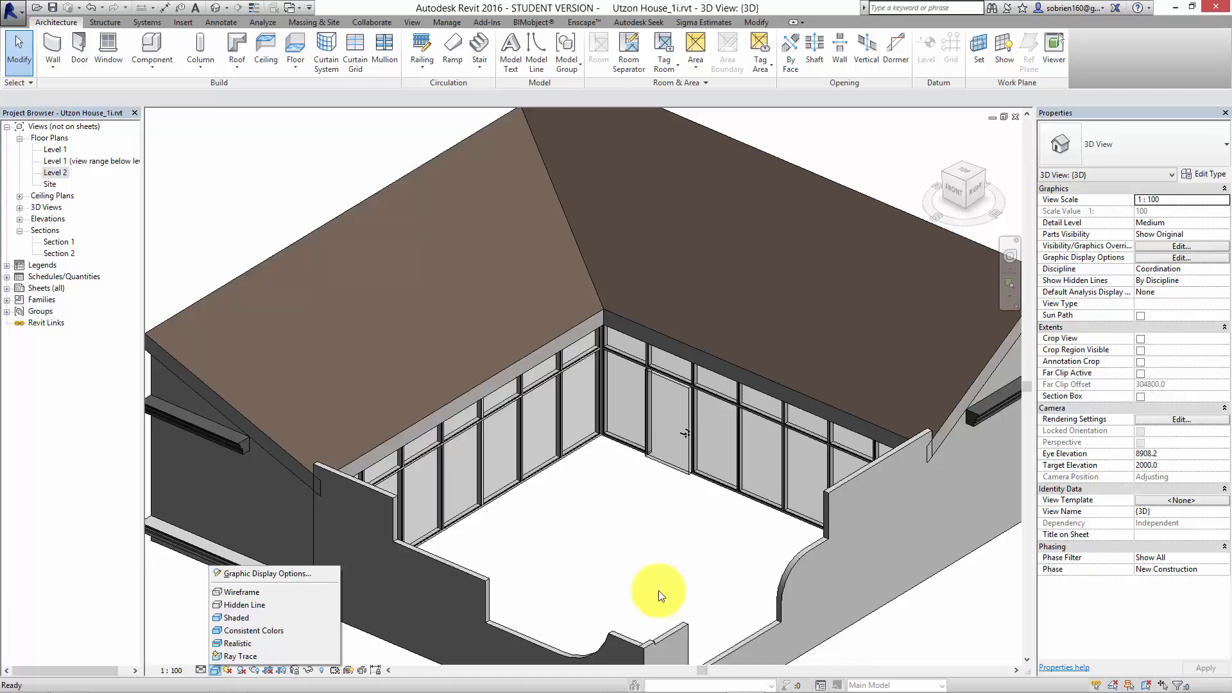
click(238, 644)
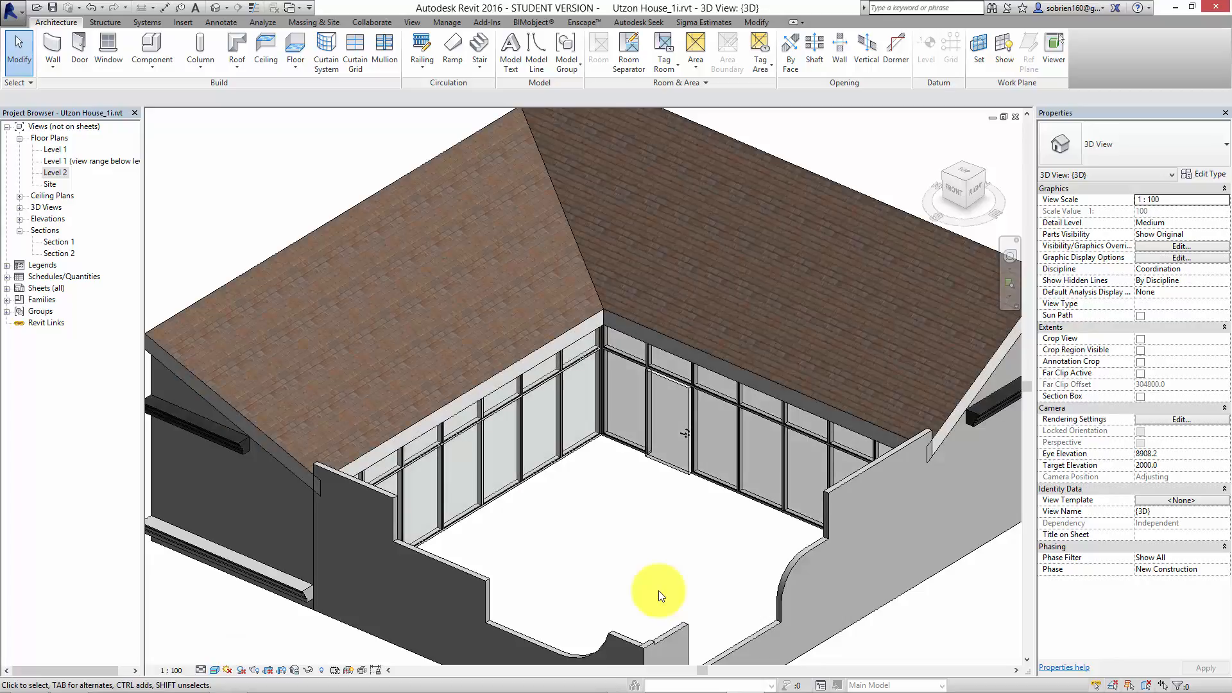
scroll(462, 366, up, 3)
scroll(658, 590, up, 5)
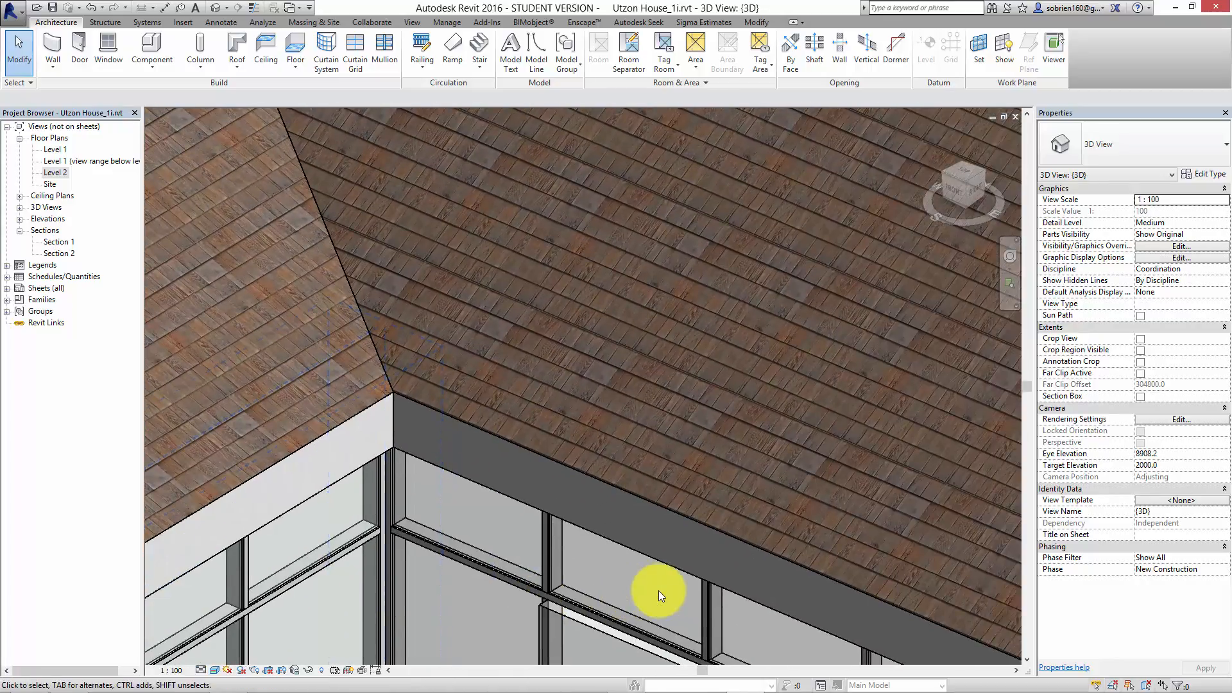
scroll(658, 590, up, 4)
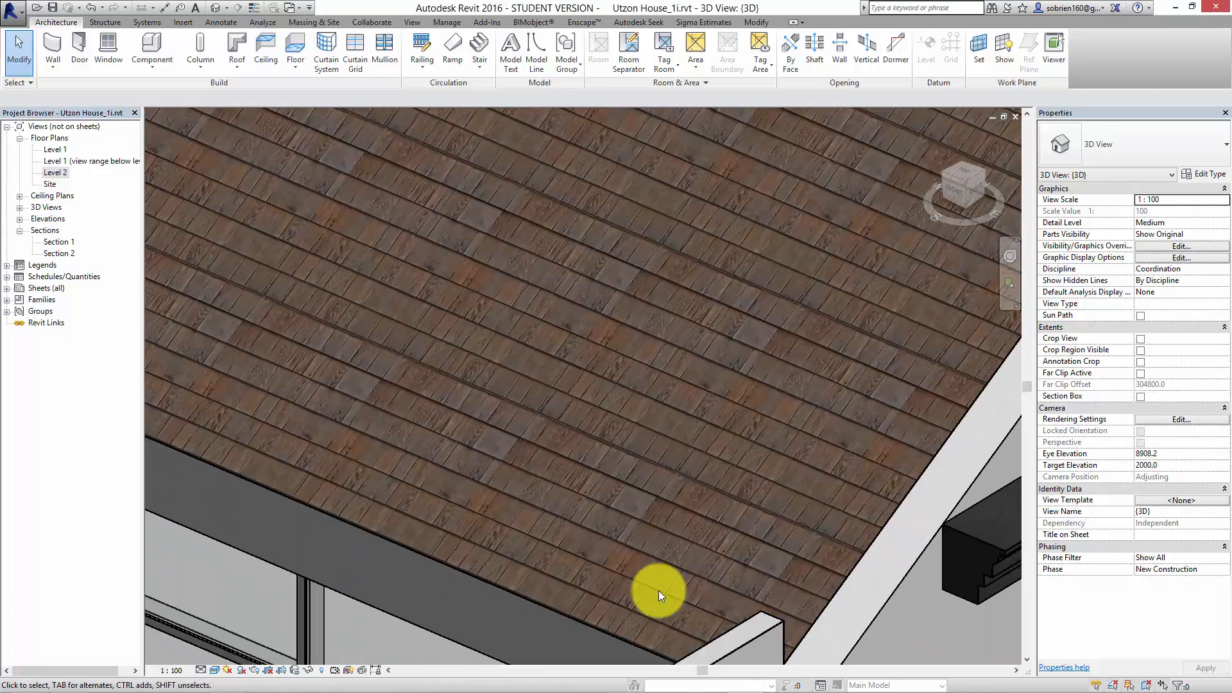
Step: Examine the tiled roof in the 3D view, including its surface pattern, the valley between the two wings and the eaves
scroll(659, 591, down, 3)
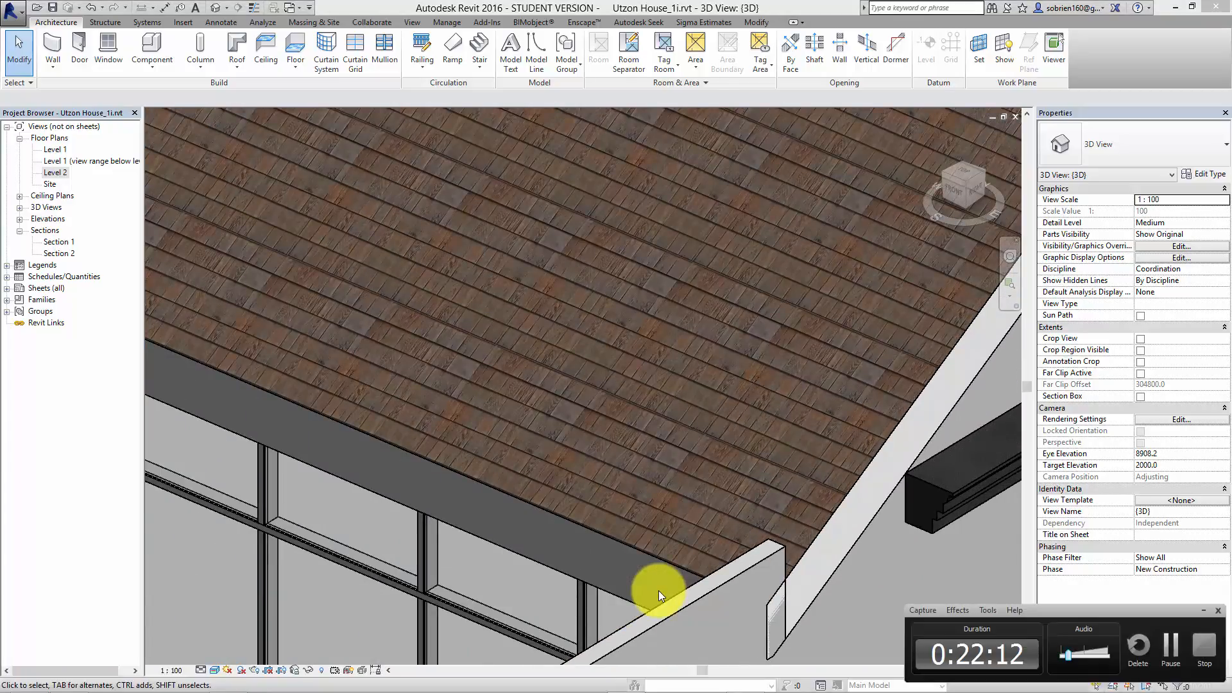
click(467, 573)
scroll(540, 546, down, 4)
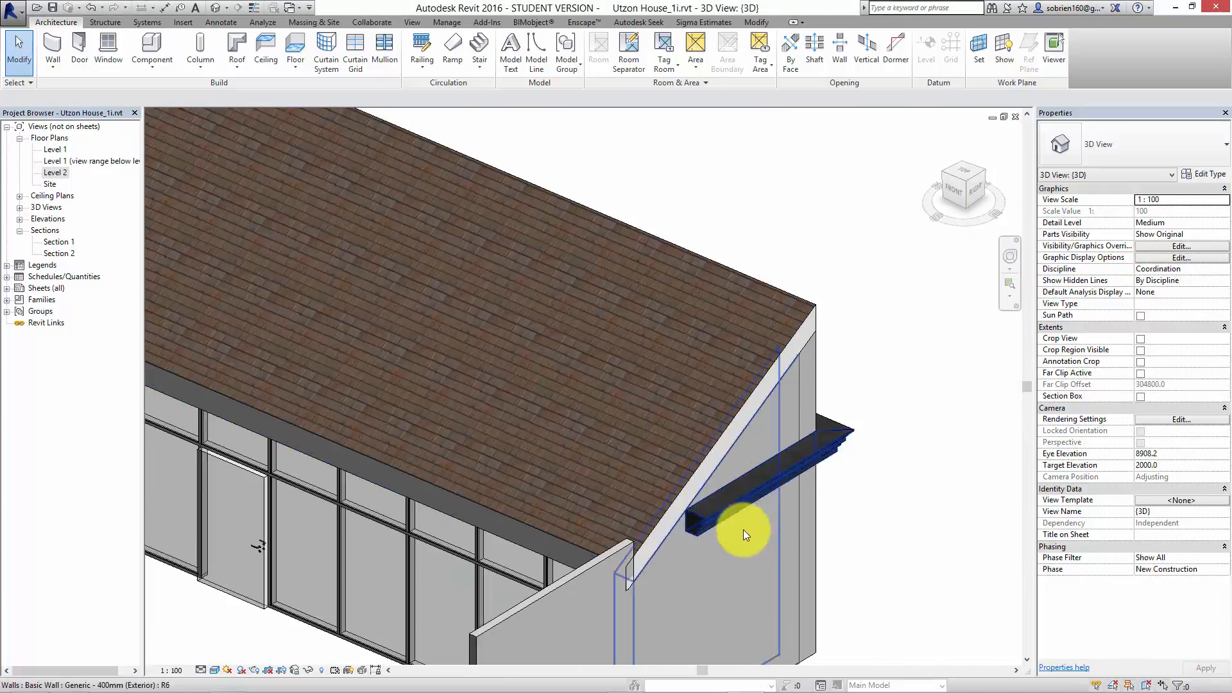
middle_drag(455, 444, 742, 427)
scroll(497, 493, down, 2)
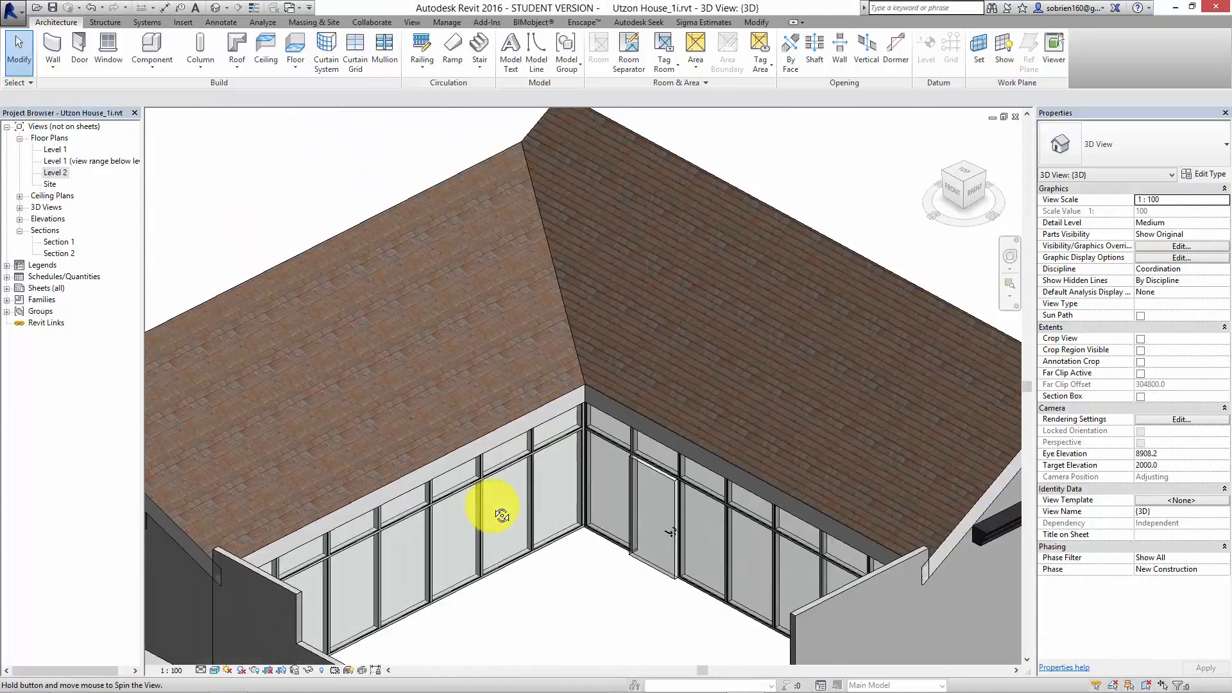
scroll(518, 452, up, 5)
shift+middle_drag(537, 403, 575, 490)
scroll(885, 463, up, 4)
scroll(849, 481, up, 4)
scroll(845, 483, down, 6)
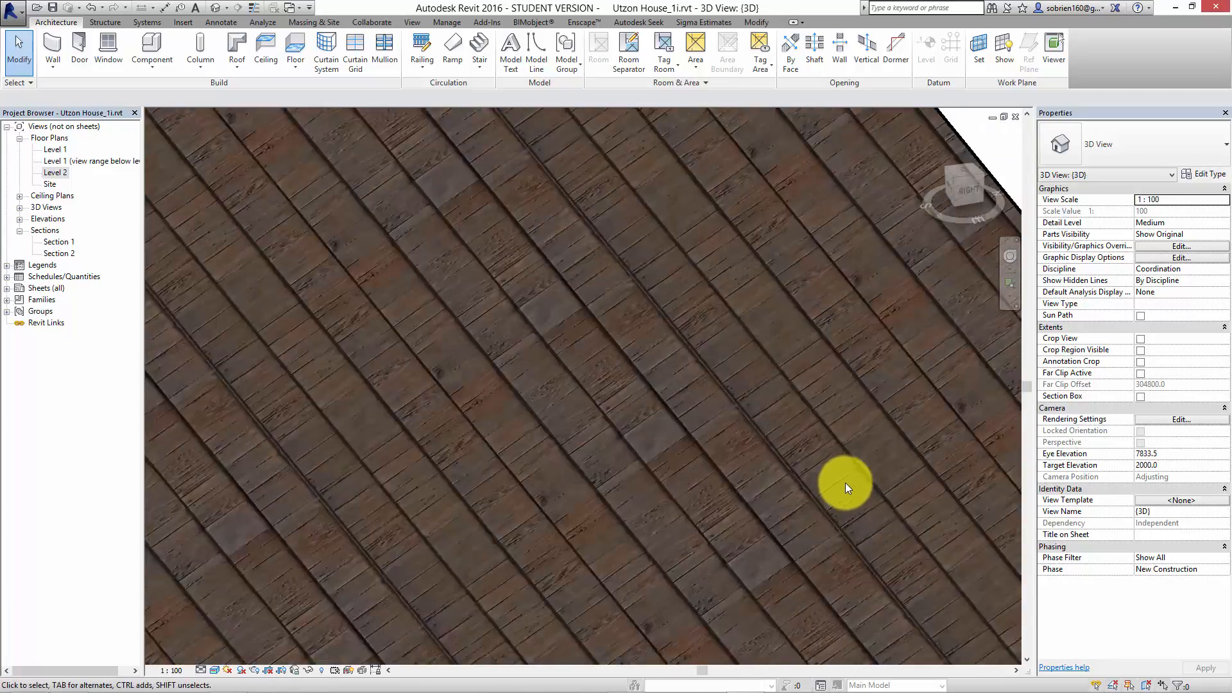
middle_drag(705, 476, 963, 474)
middle_drag(705, 476, 751, 476)
scroll(581, 385, up, 2)
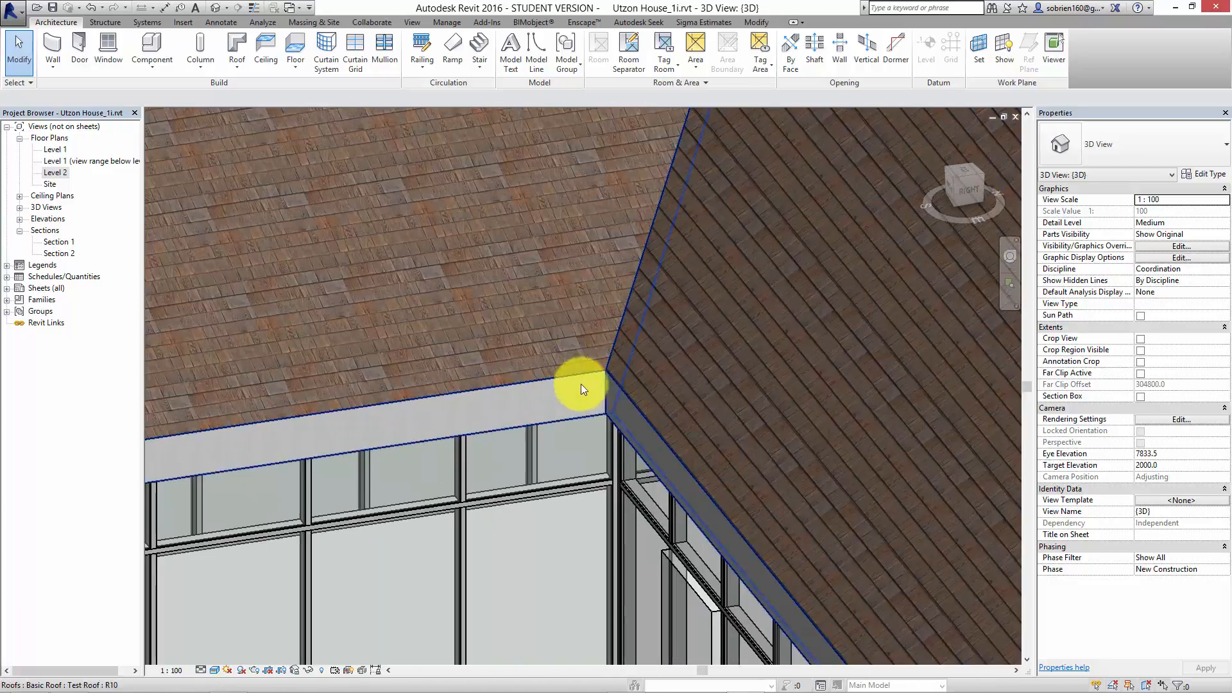
middle_drag(580, 384, 648, 391)
scroll(647, 393, down, 4)
middle_drag(564, 398, 627, 449)
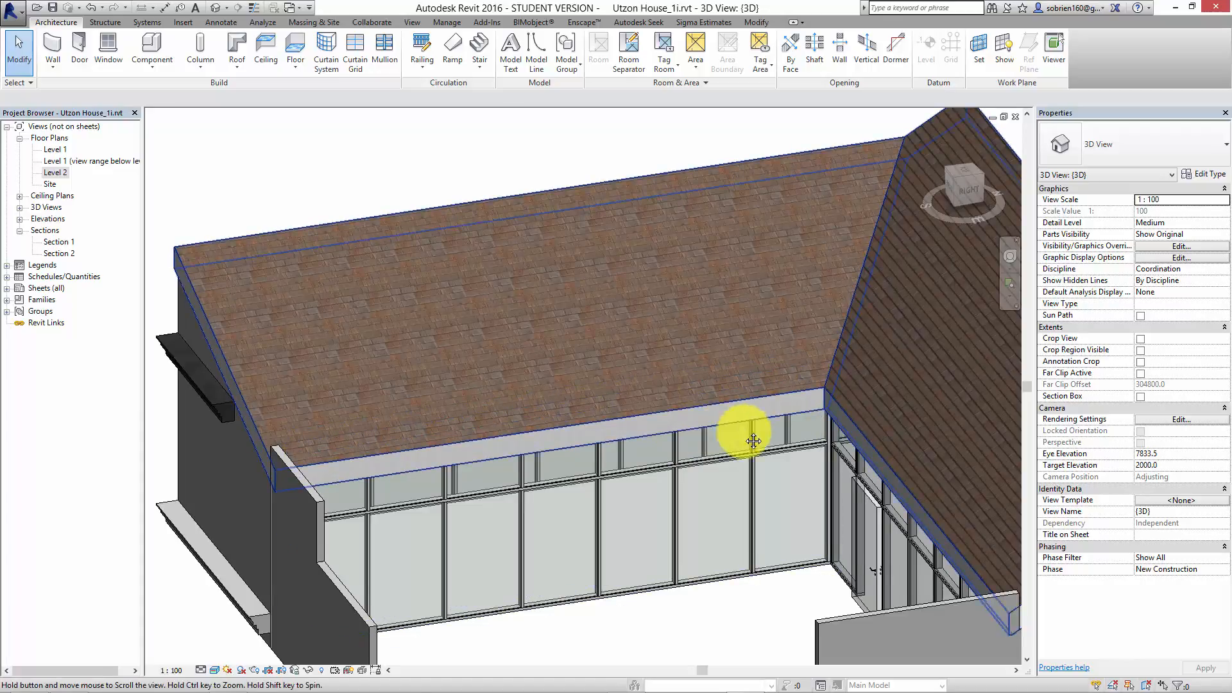
shift+middle_drag(745, 432, 836, 394)
scroll(835, 394, up, 5)
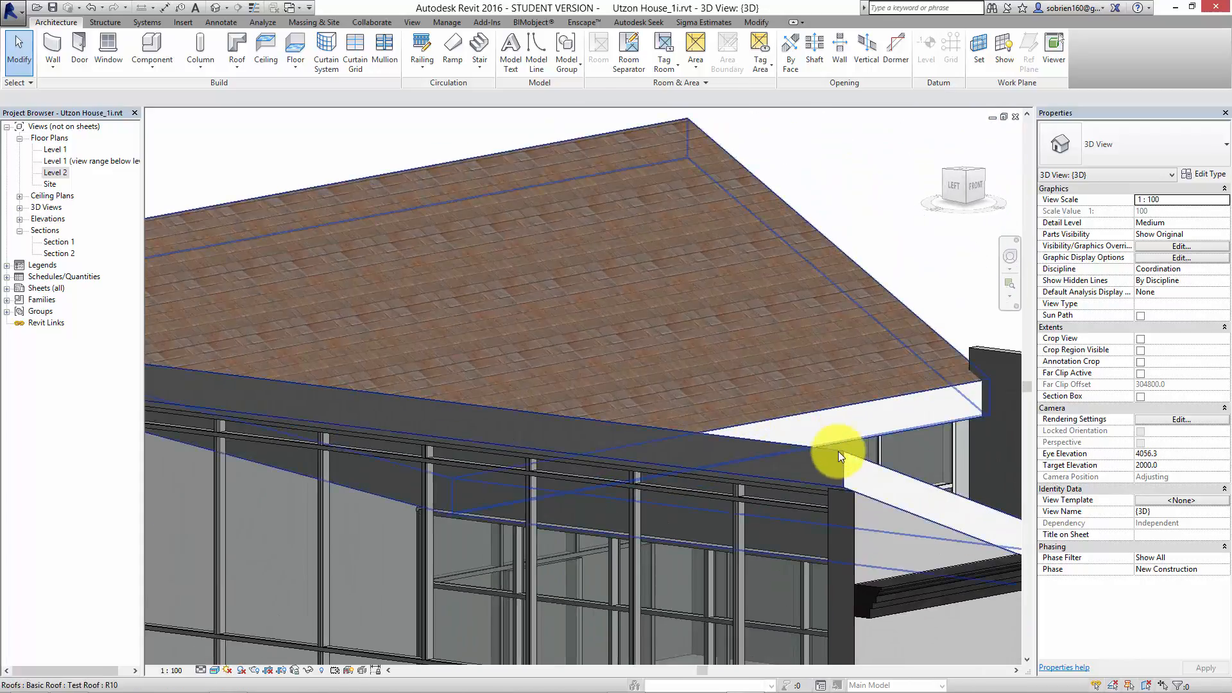
scroll(800, 465, down, 3)
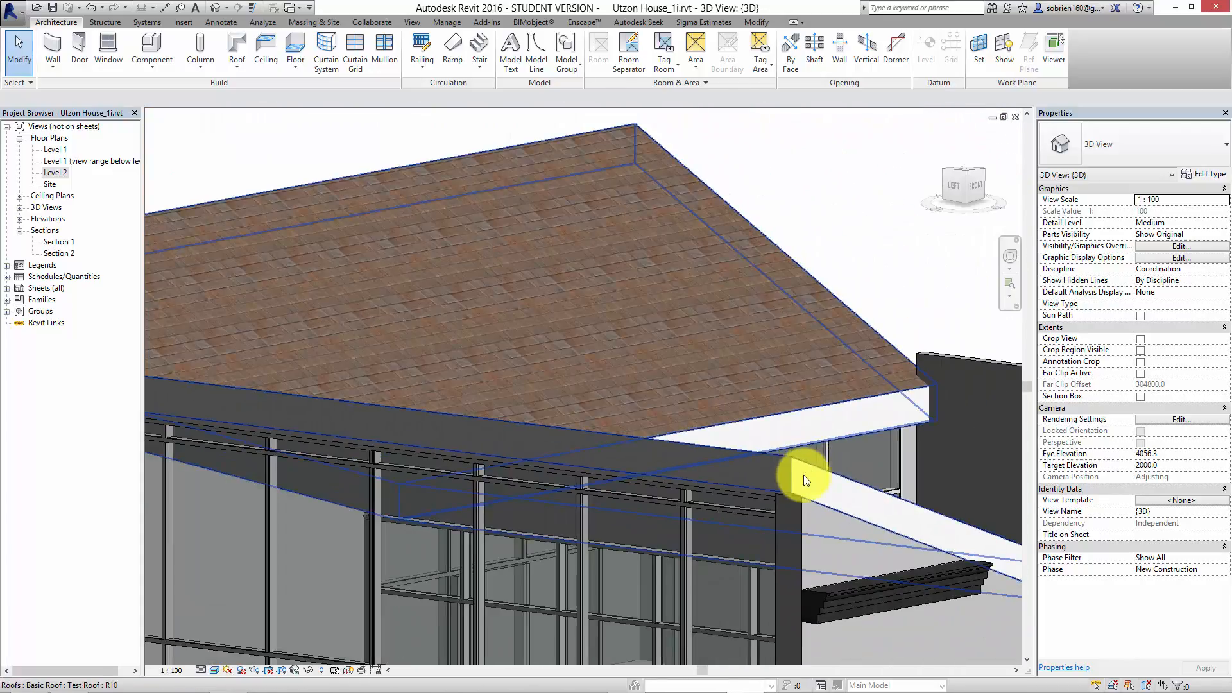
shift+middle_drag(804, 475, 745, 501)
scroll(746, 501, down, 4)
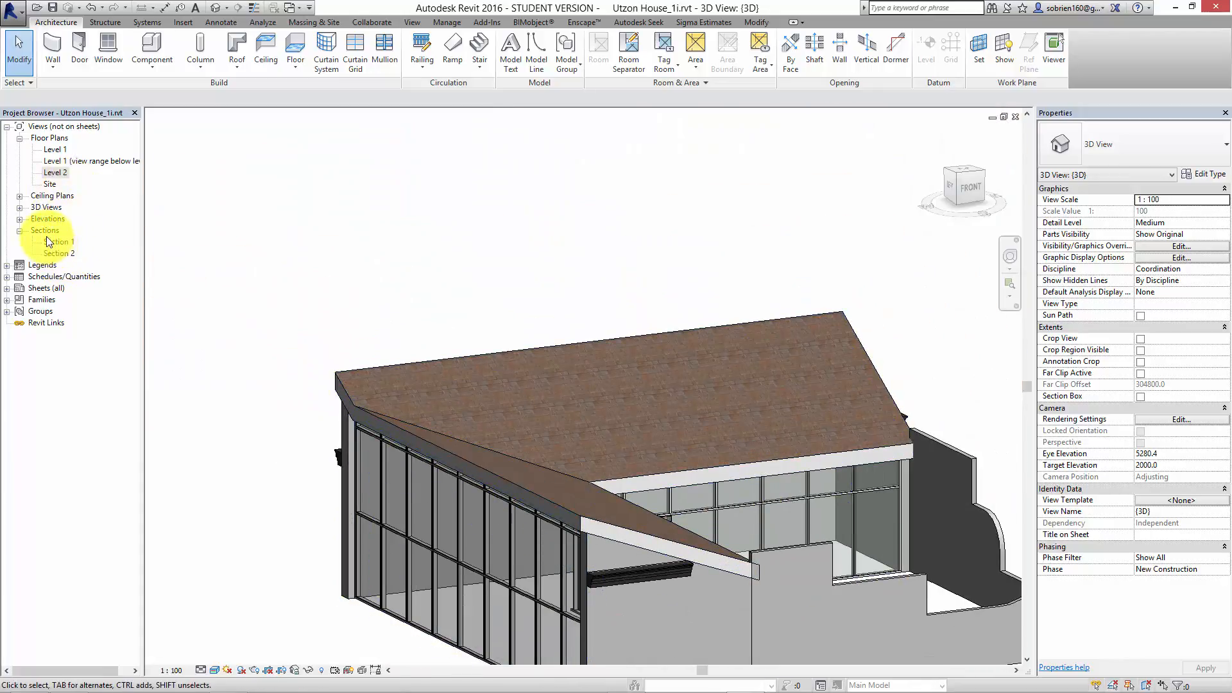
Step: On the Level 1 floor plan, save the project and draw a vertical section line across the house between grids 4 and 5
double_click(51, 152)
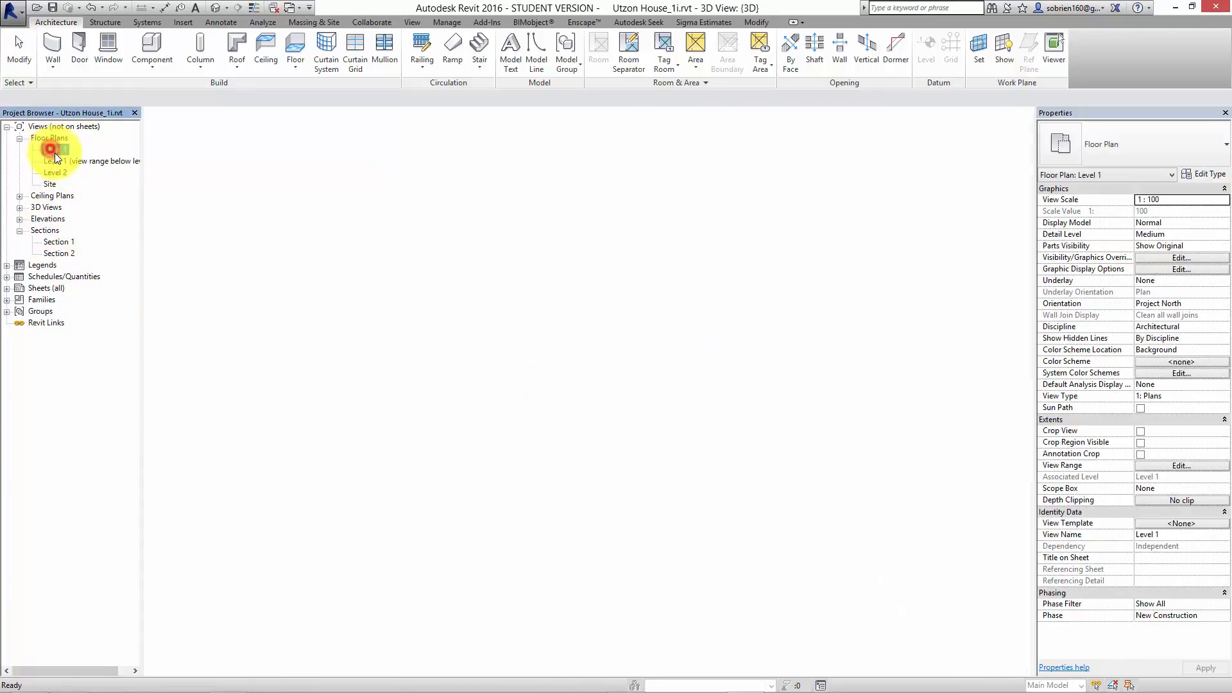
middle_drag(591, 445, 731, 451)
scroll(732, 451, down, 2)
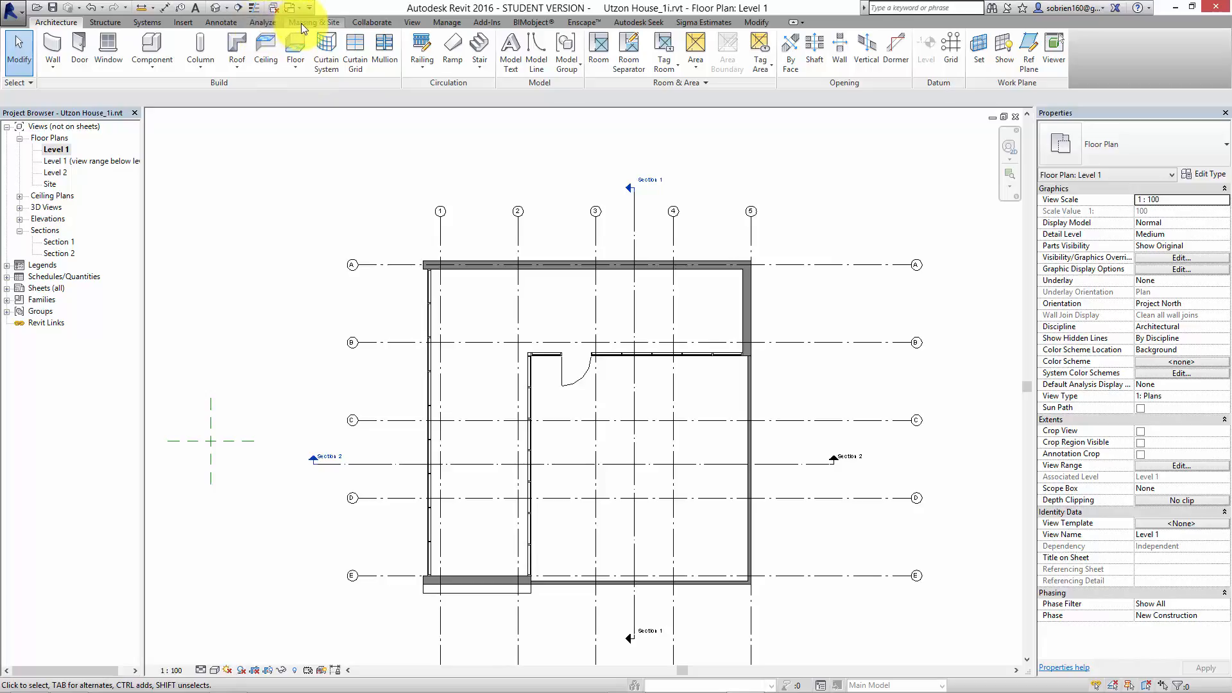
click(411, 22)
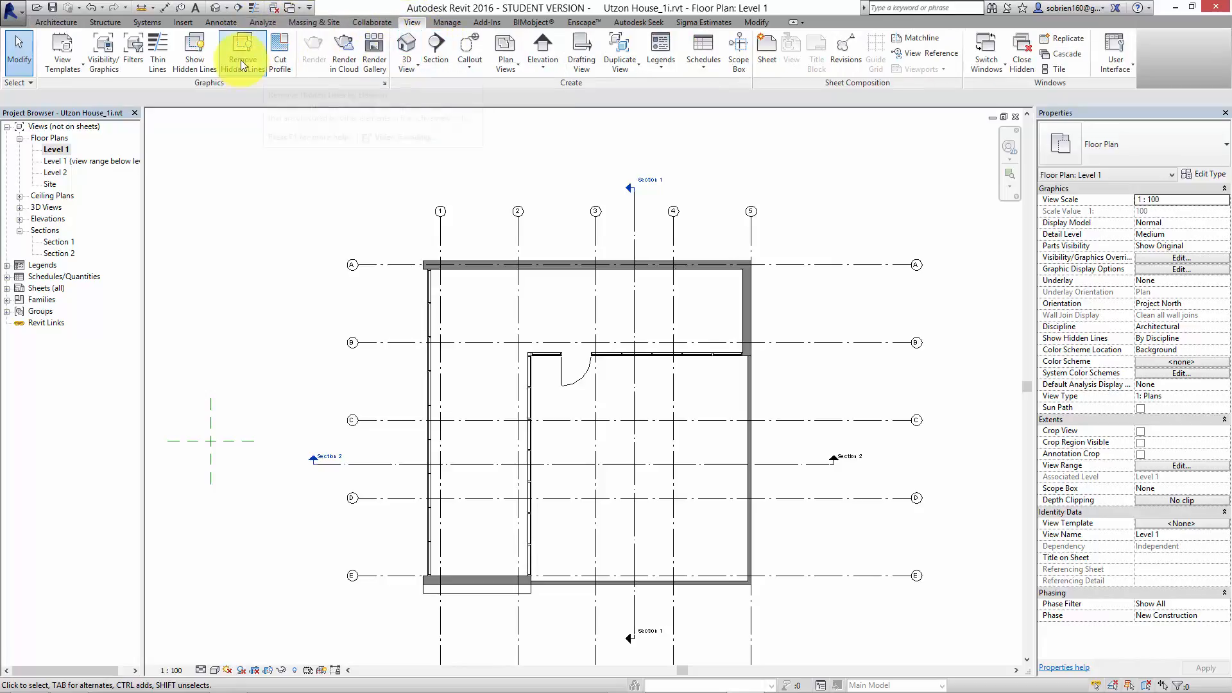
click(239, 9)
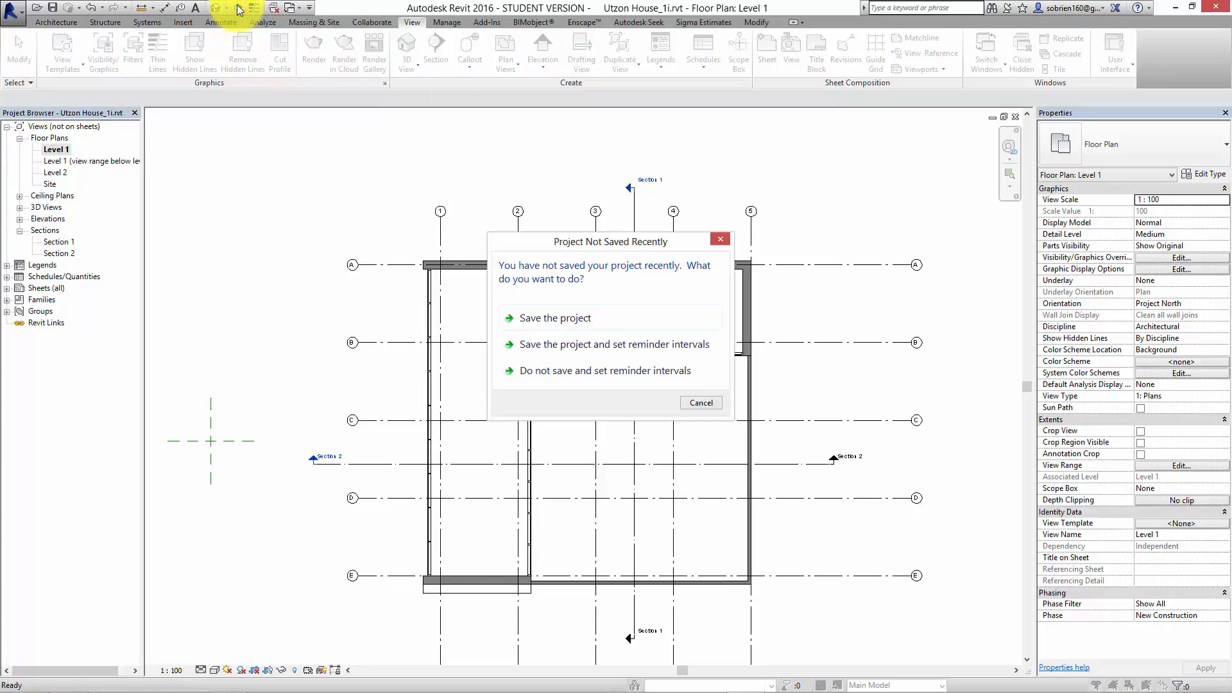
click(587, 316)
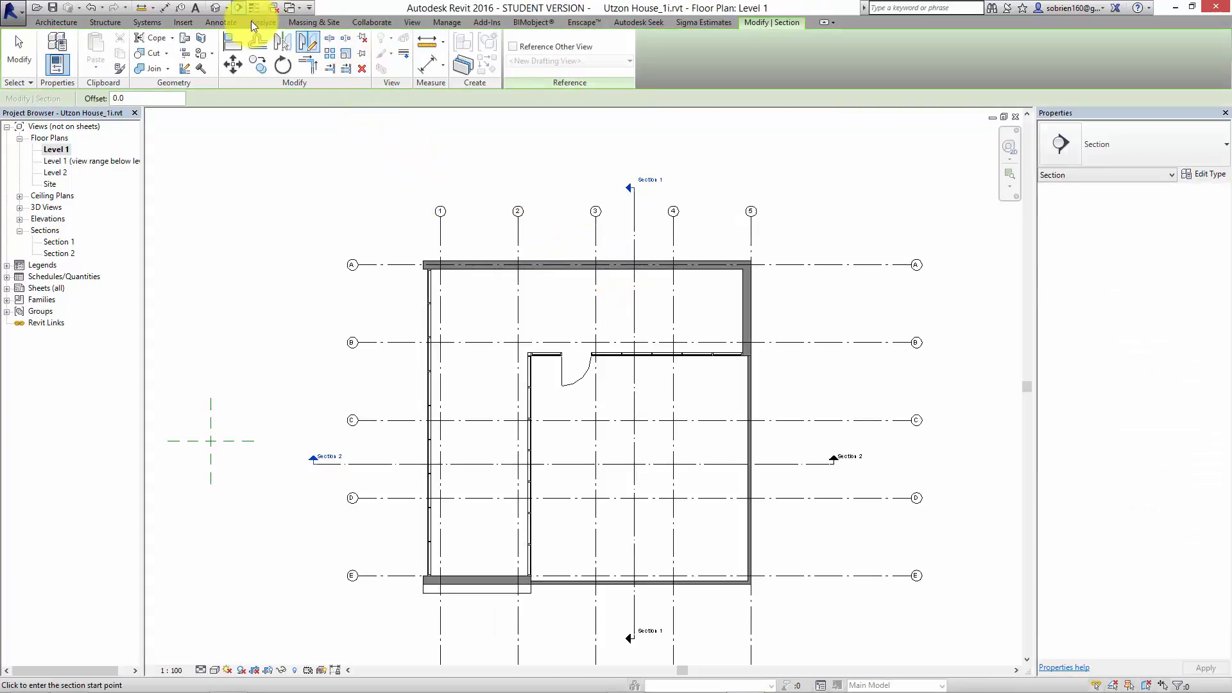
click(708, 201)
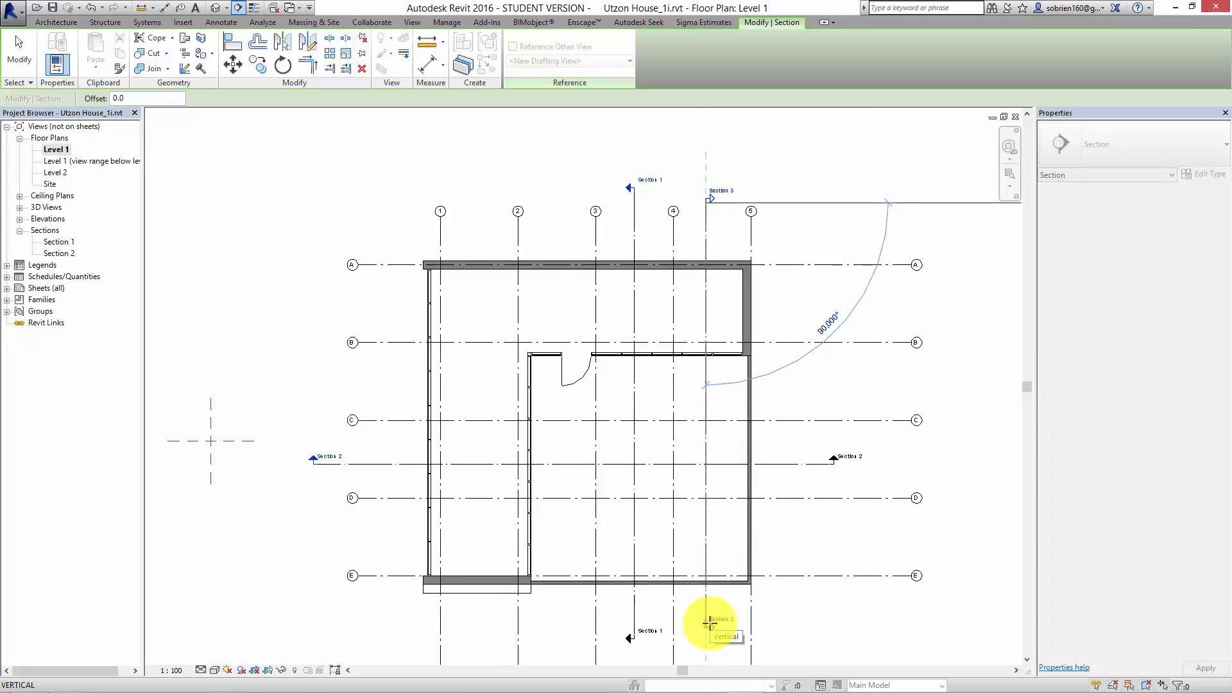
scroll(710, 621, up, 2)
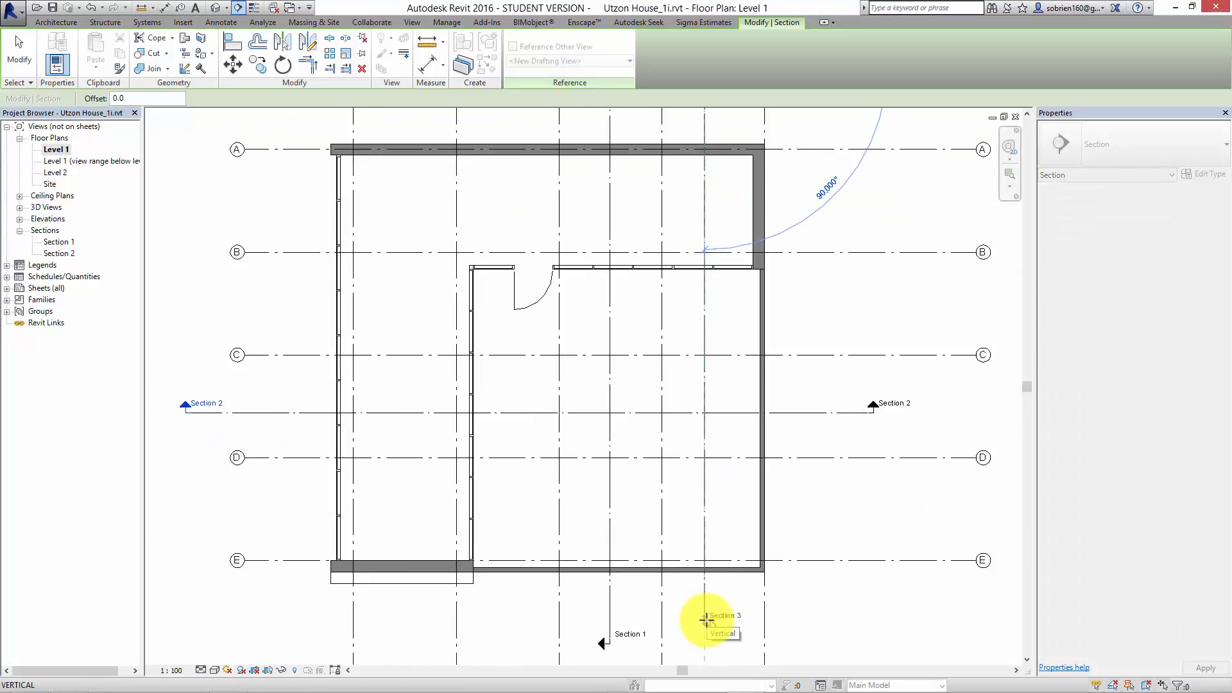
click(704, 620)
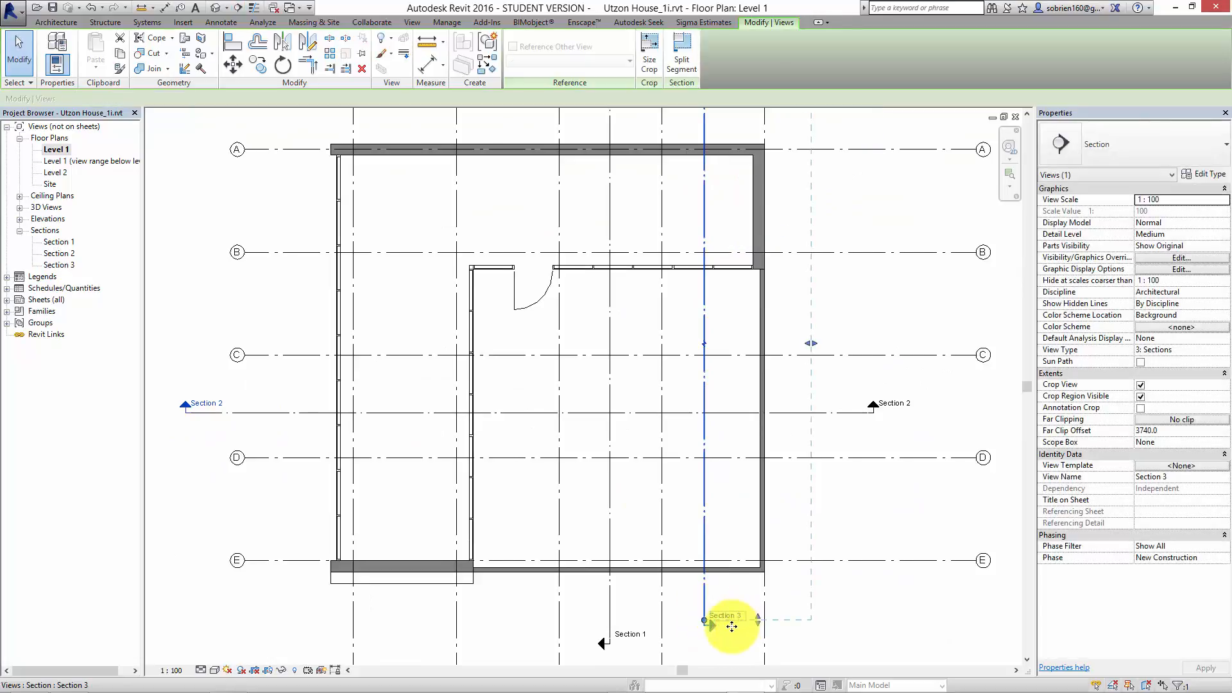
Step: Flip the new section between grids 4 and 5 so that it looks towards grid 1
middle_drag(702, 631, 637, 611)
scroll(637, 612, up, 3)
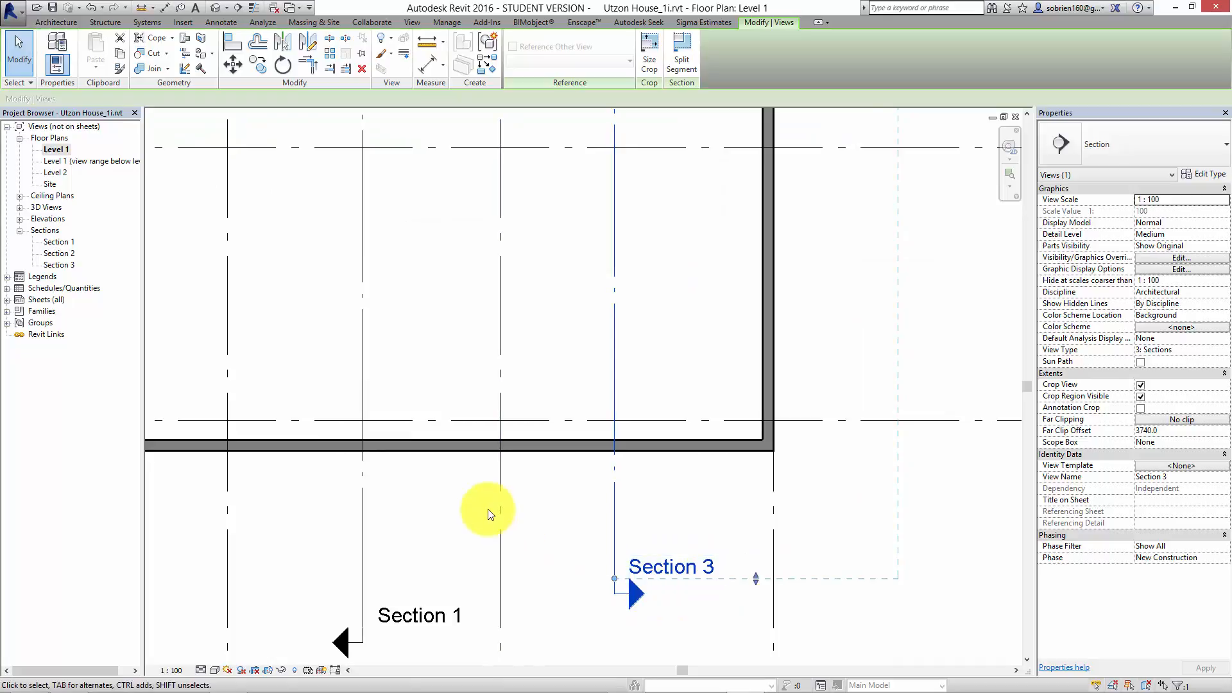
scroll(556, 509, down, 5)
scroll(740, 461, down, 1)
middle_drag(733, 492, 719, 544)
scroll(719, 543, down, 1)
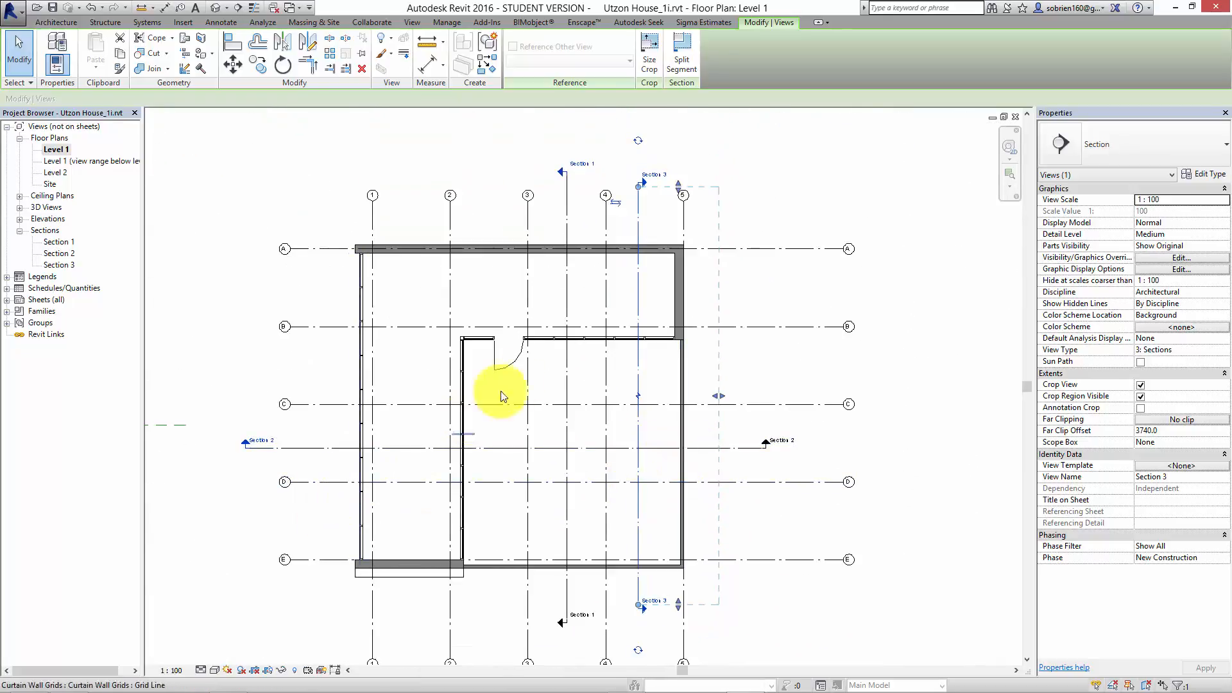
scroll(702, 319, down, 1)
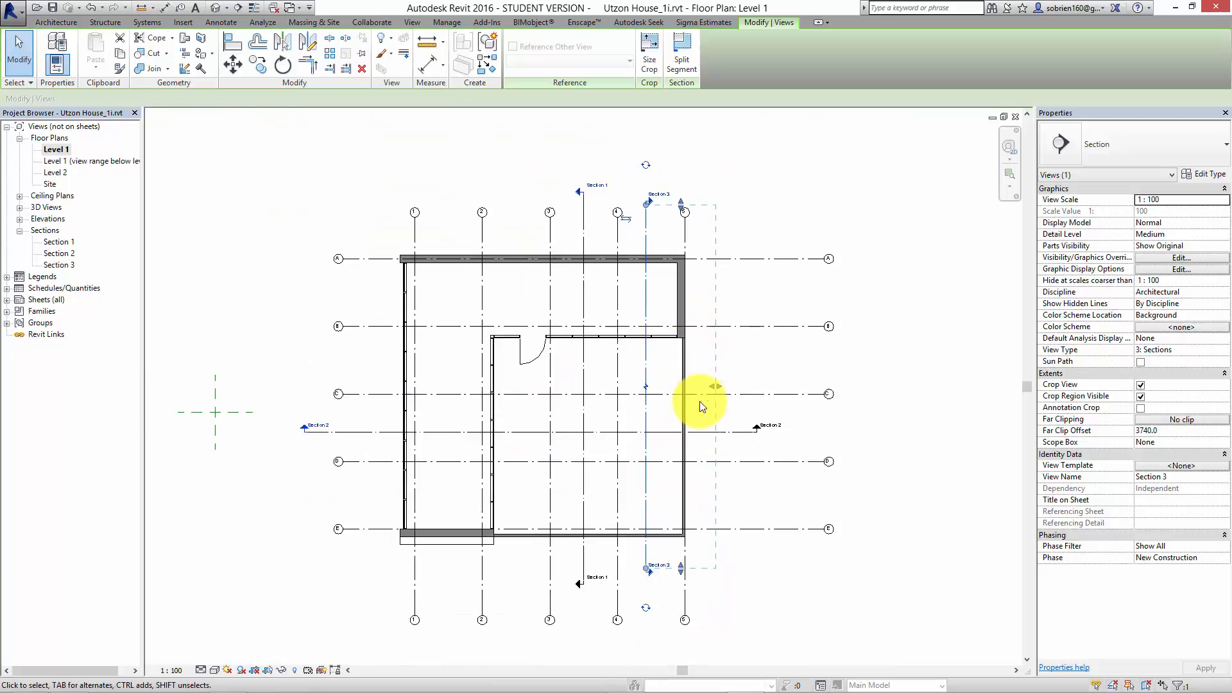
click(629, 221)
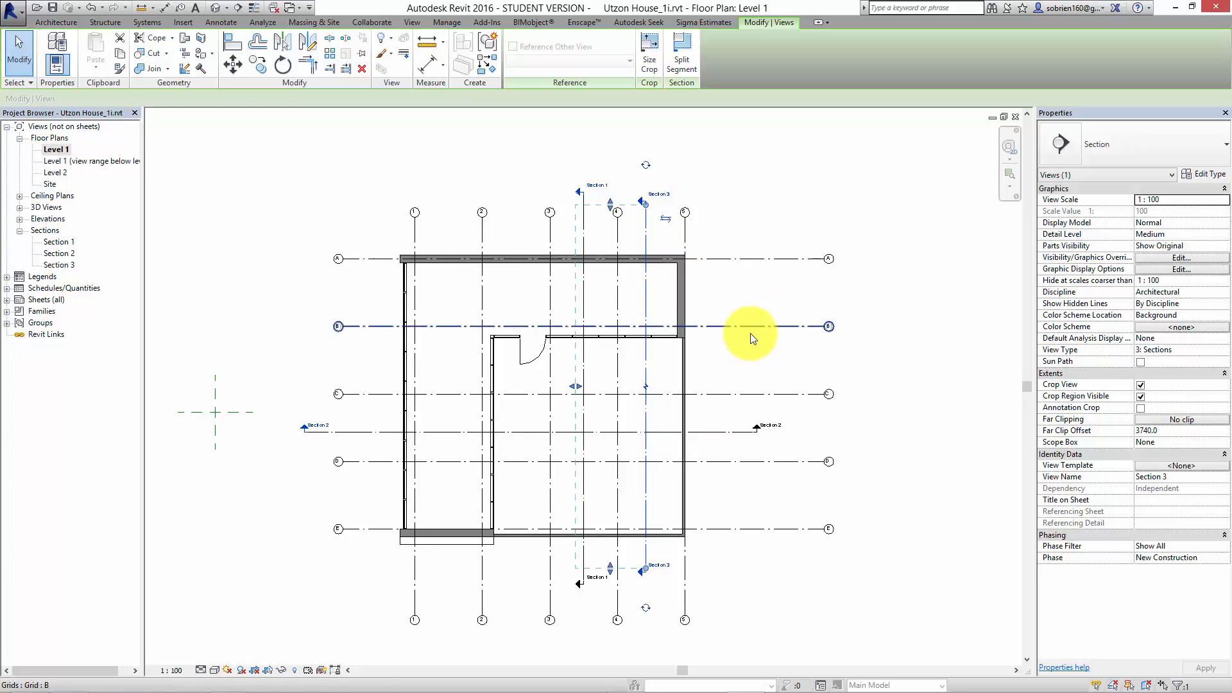
Step: Extend the new section's view depth to about 13746 mm, past the glazed wall along grid 1
middle_drag(748, 336, 803, 345)
scroll(648, 349, up, 2)
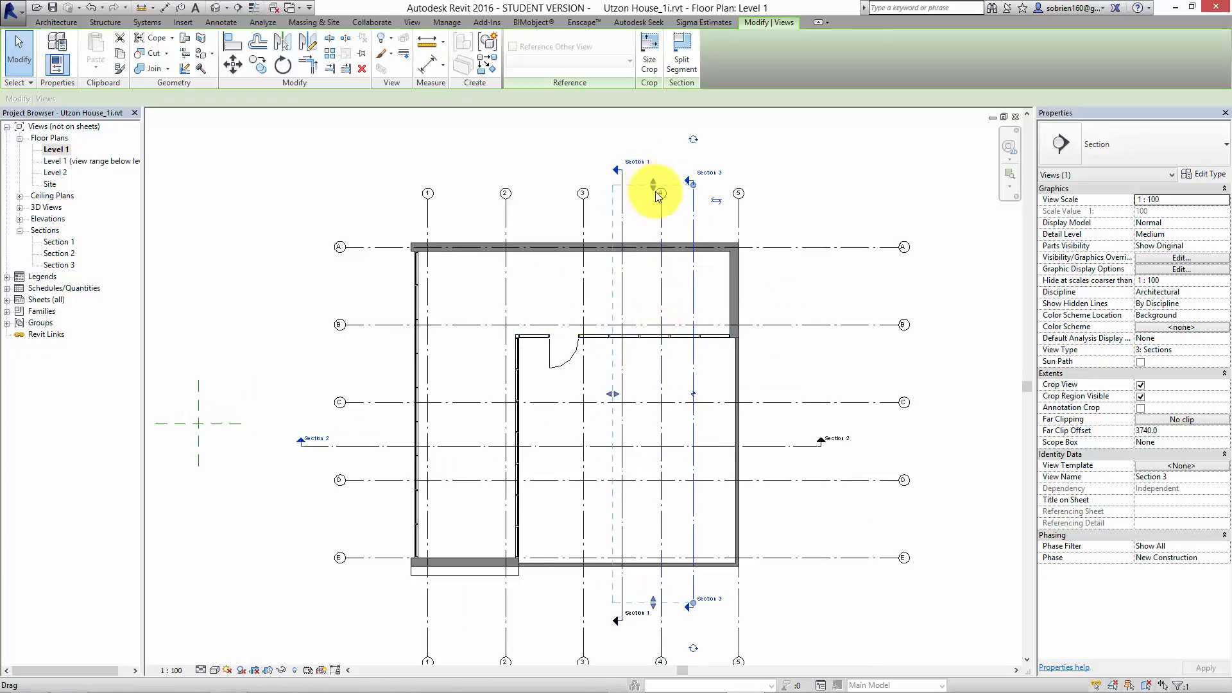
scroll(668, 193, up, 2)
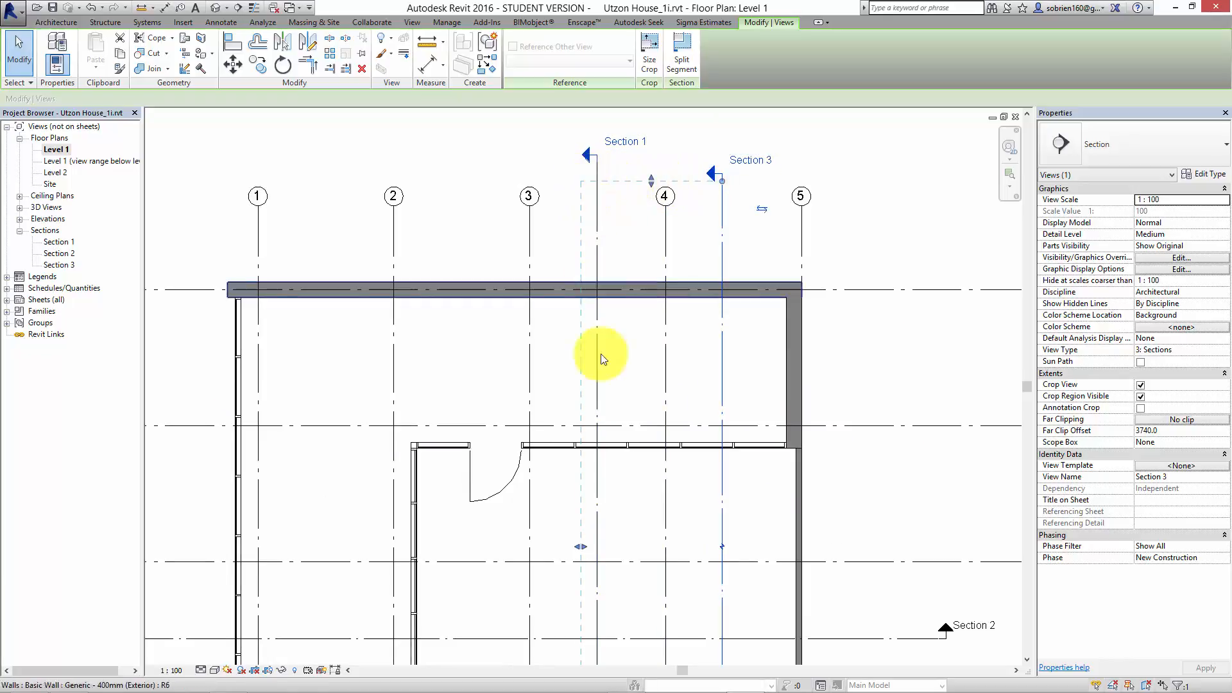
scroll(608, 499, down, 2)
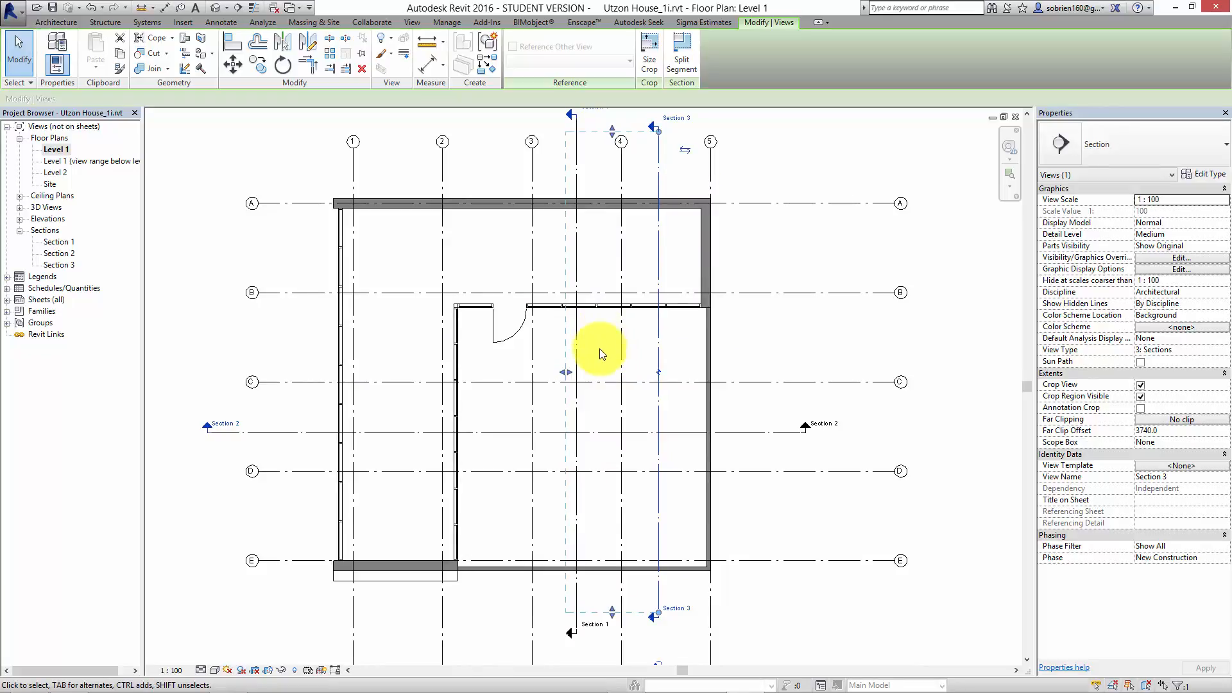
drag(565, 371, 319, 404)
click(774, 511)
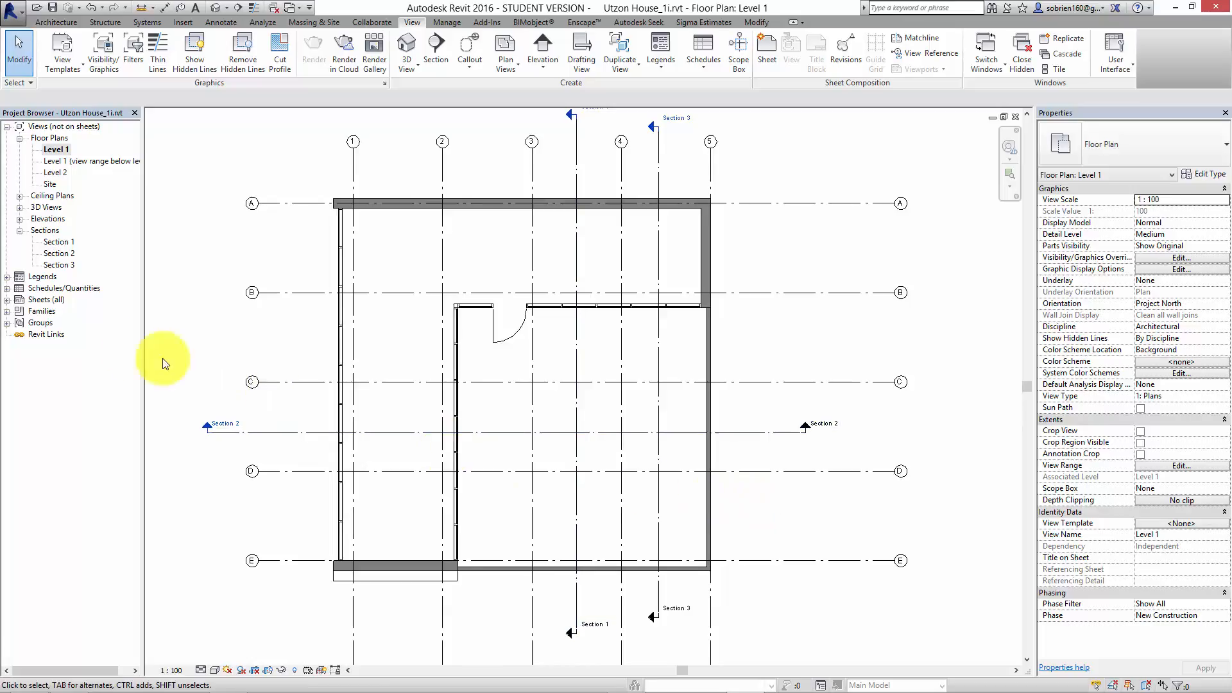
Step: Open the Section 3 view and set its scale to 1:50
click(57, 265)
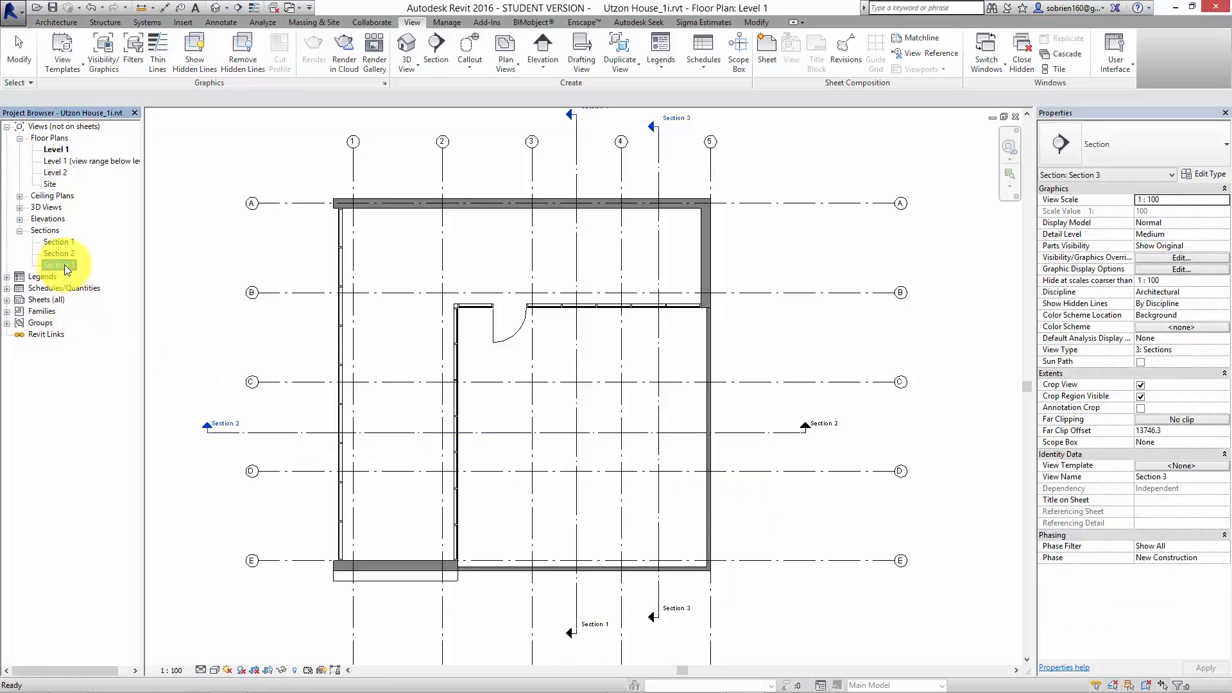
double_click(63, 265)
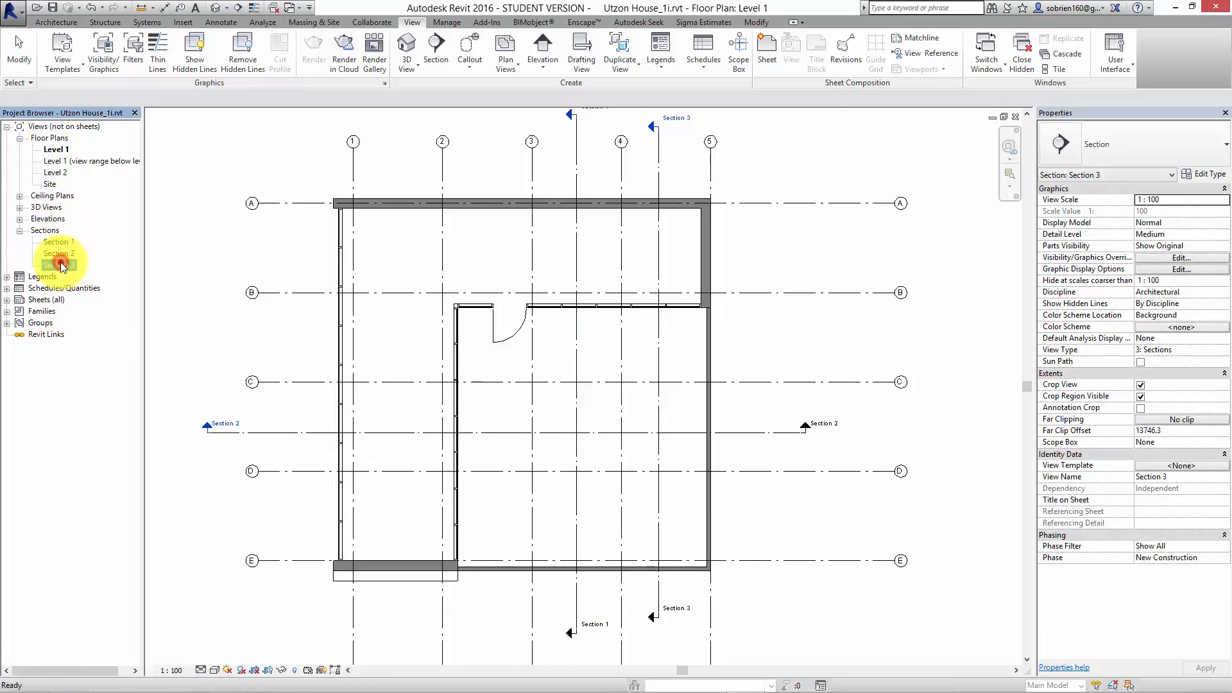
scroll(655, 473, up, 5)
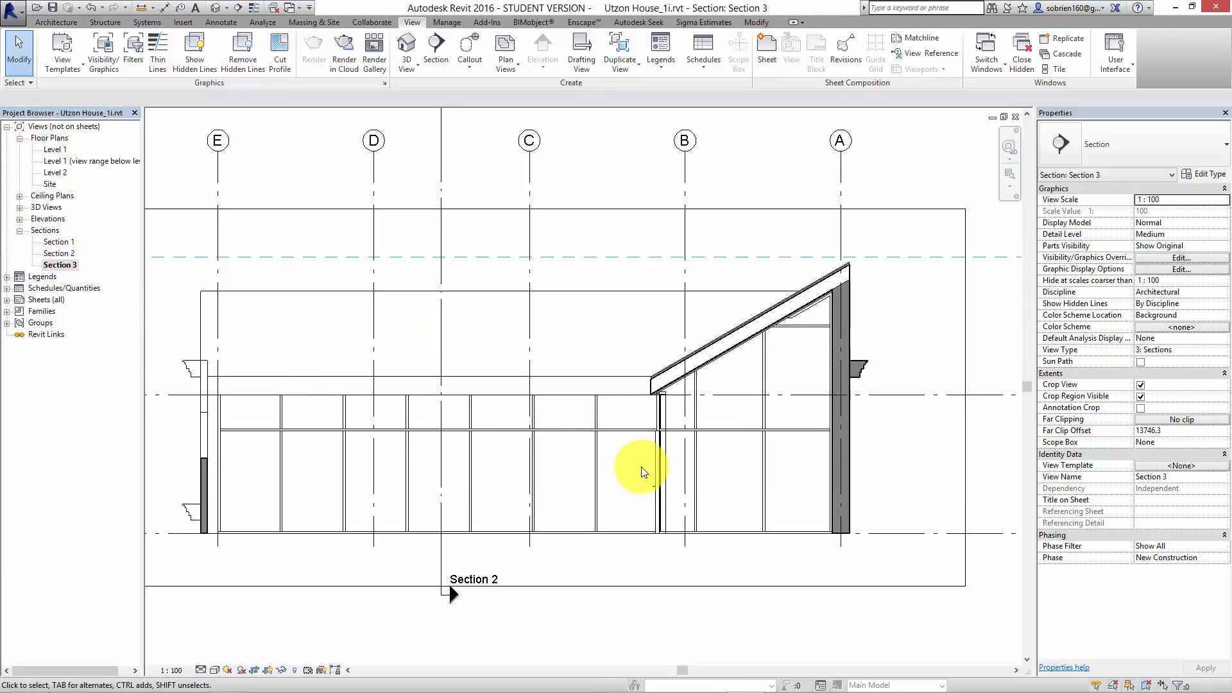
scroll(707, 365, up, 3)
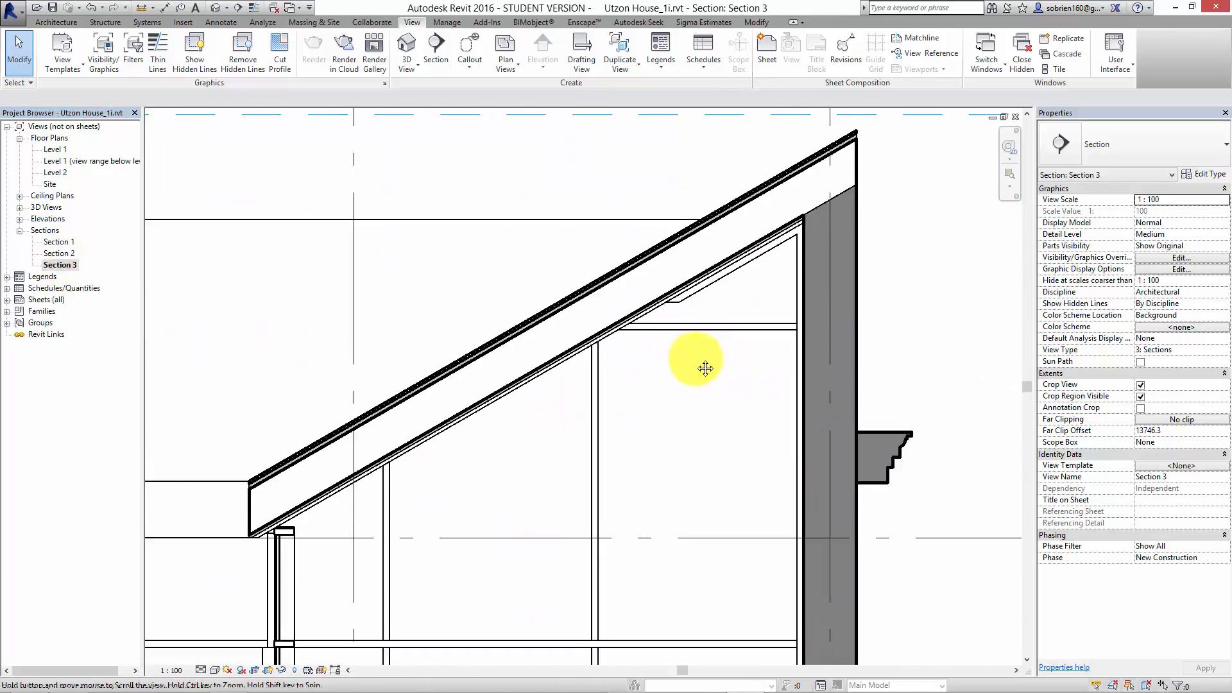
click(171, 671)
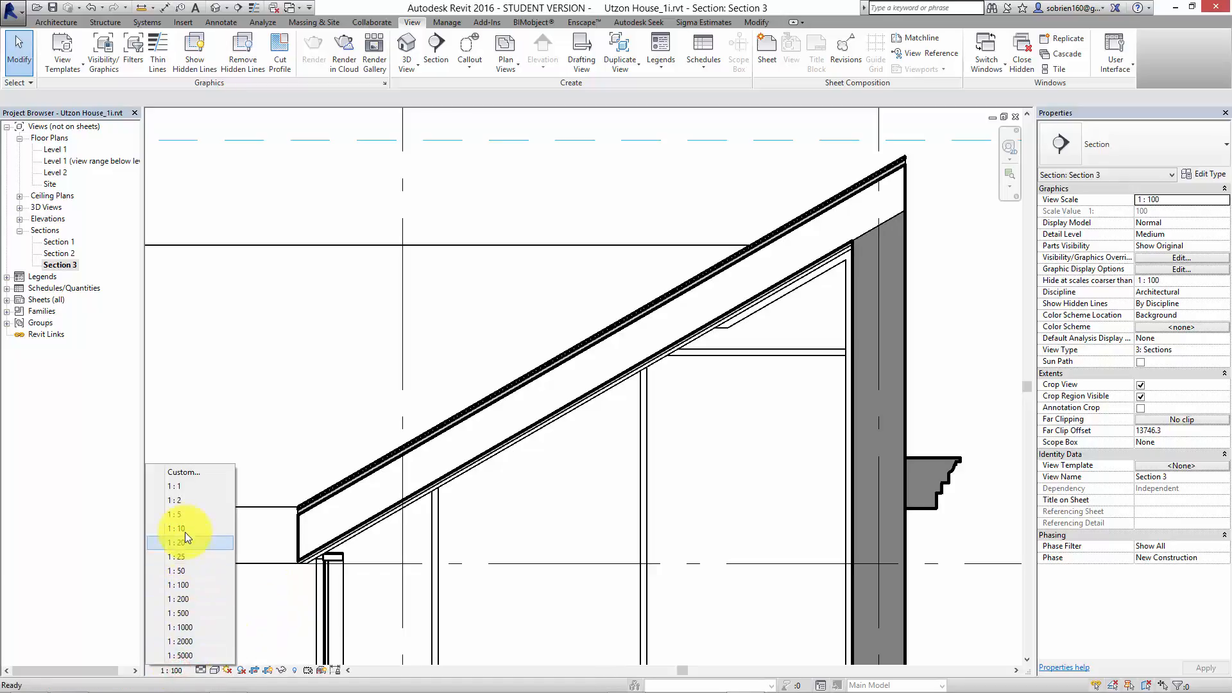
click(180, 571)
Step: Examine the layers of the sloping roof in section, from the eaves up to the junction with the thick wall at grid A
scroll(299, 502, up, 2)
scroll(418, 418, up, 3)
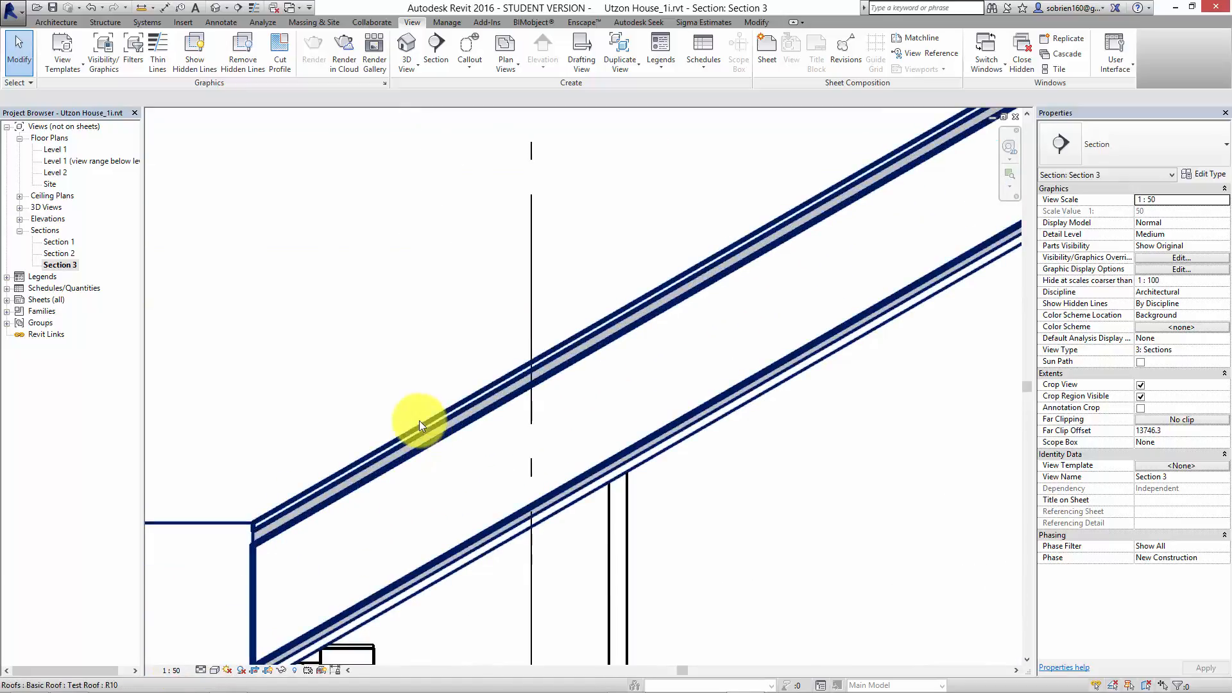
middle_drag(418, 418, 289, 587)
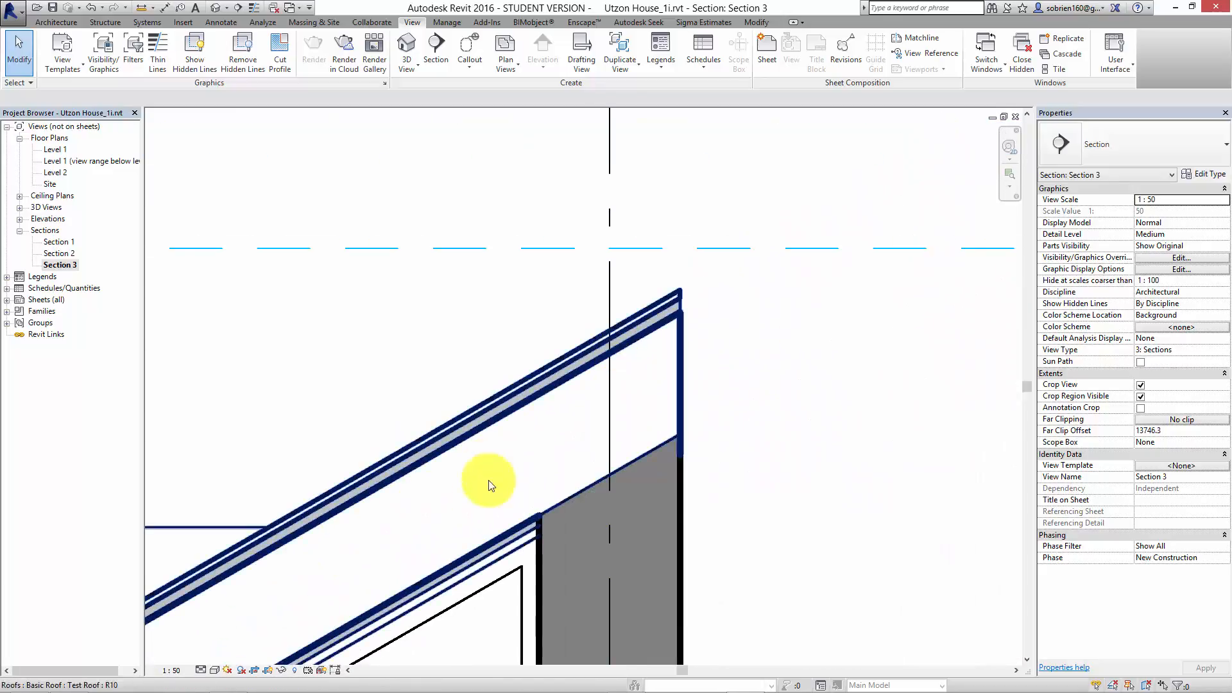
middle_drag(577, 427, 623, 384)
scroll(472, 441, down, 3)
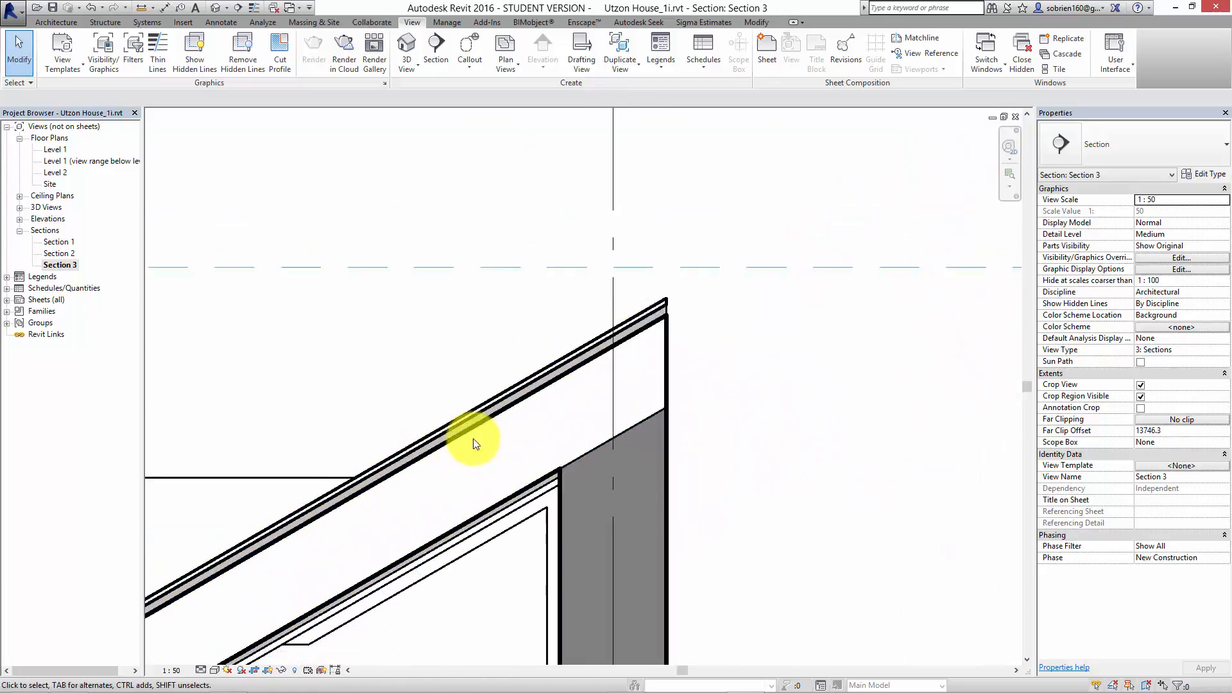
middle_drag(331, 494, 485, 404)
scroll(420, 425, down, 1)
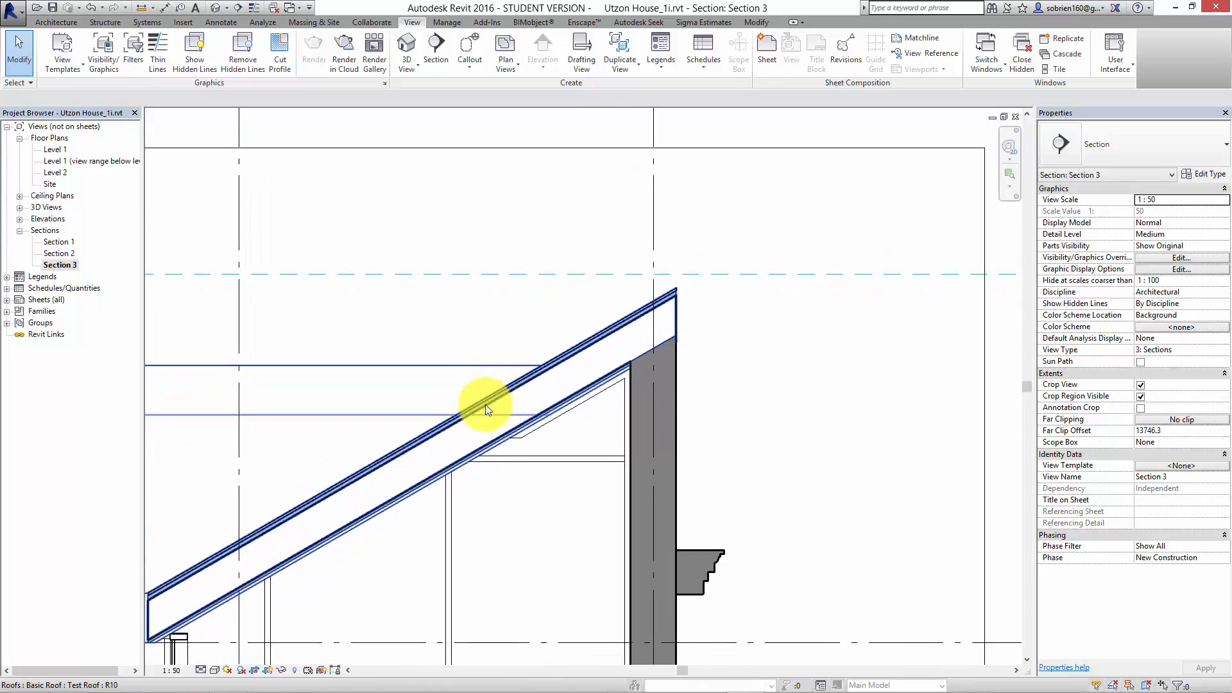
scroll(440, 428, down, 2)
middle_drag(372, 456, 555, 373)
middle_drag(484, 418, 504, 398)
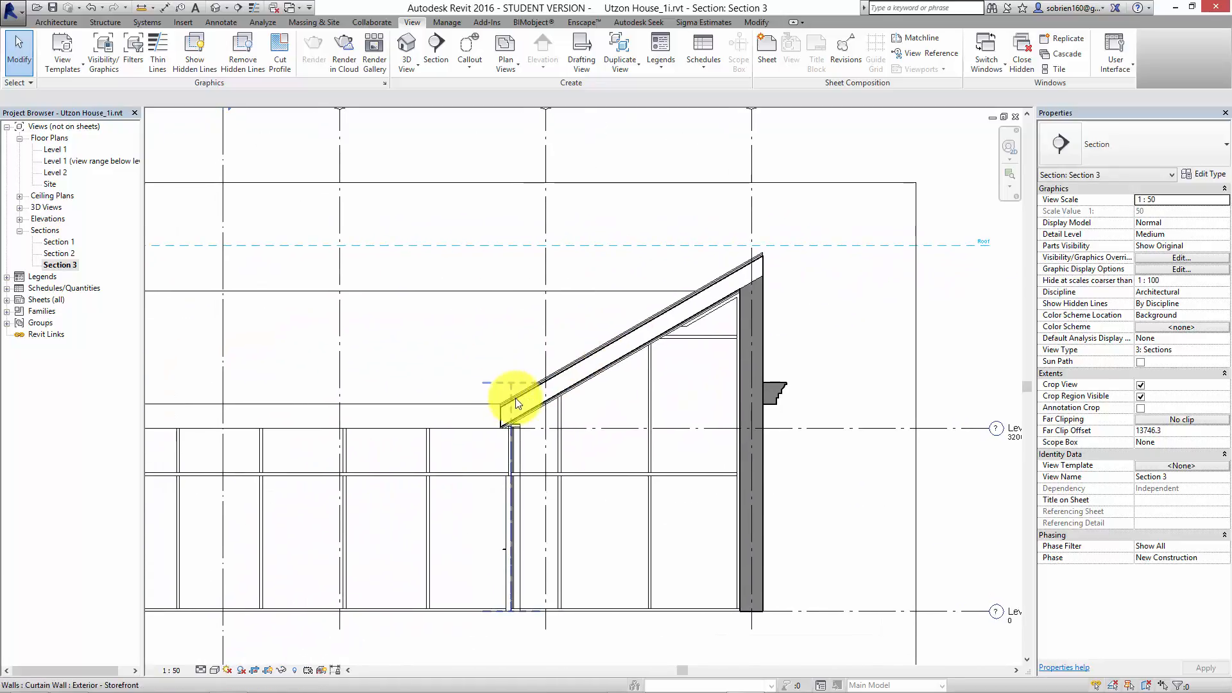
Step: Examine how the roof is cut at its eaves above the glazed wall and at the thick wall on grid A
scroll(569, 371, up, 2)
middle_drag(622, 357, 420, 446)
click(493, 380)
middle_drag(501, 384, 440, 420)
click(714, 392)
middle_drag(547, 416, 638, 353)
middle_drag(733, 378, 750, 323)
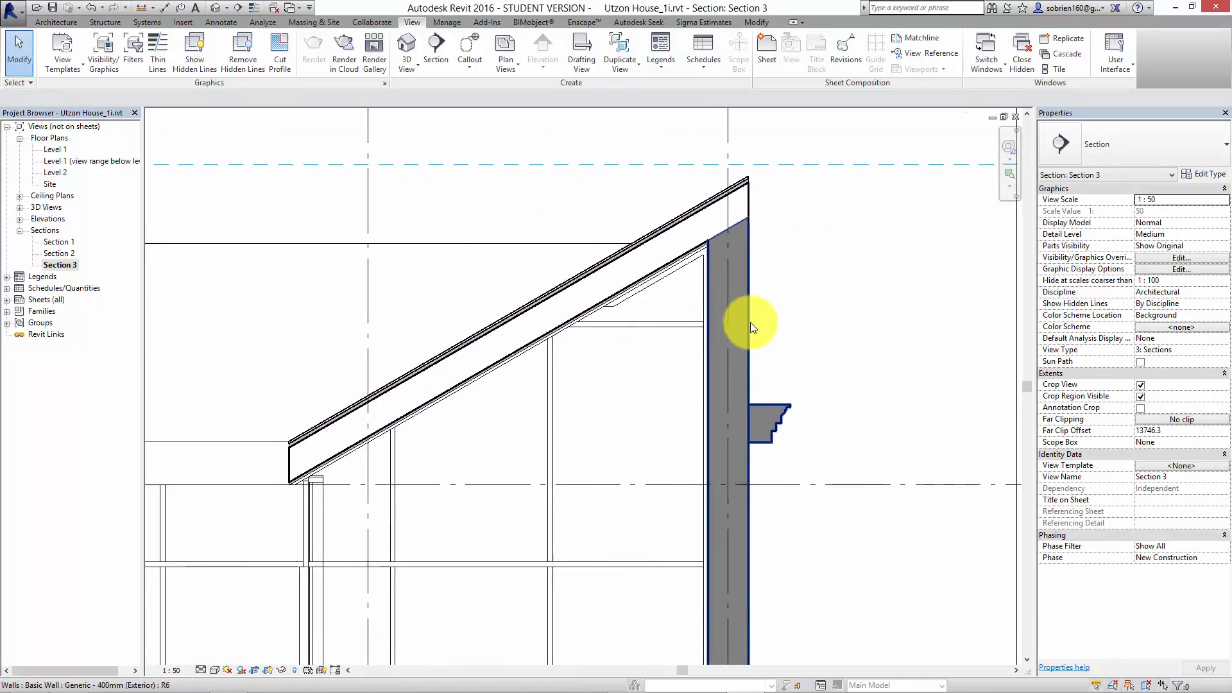
scroll(739, 340, down, 2)
middle_drag(690, 437, 811, 400)
scroll(618, 389, up, 5)
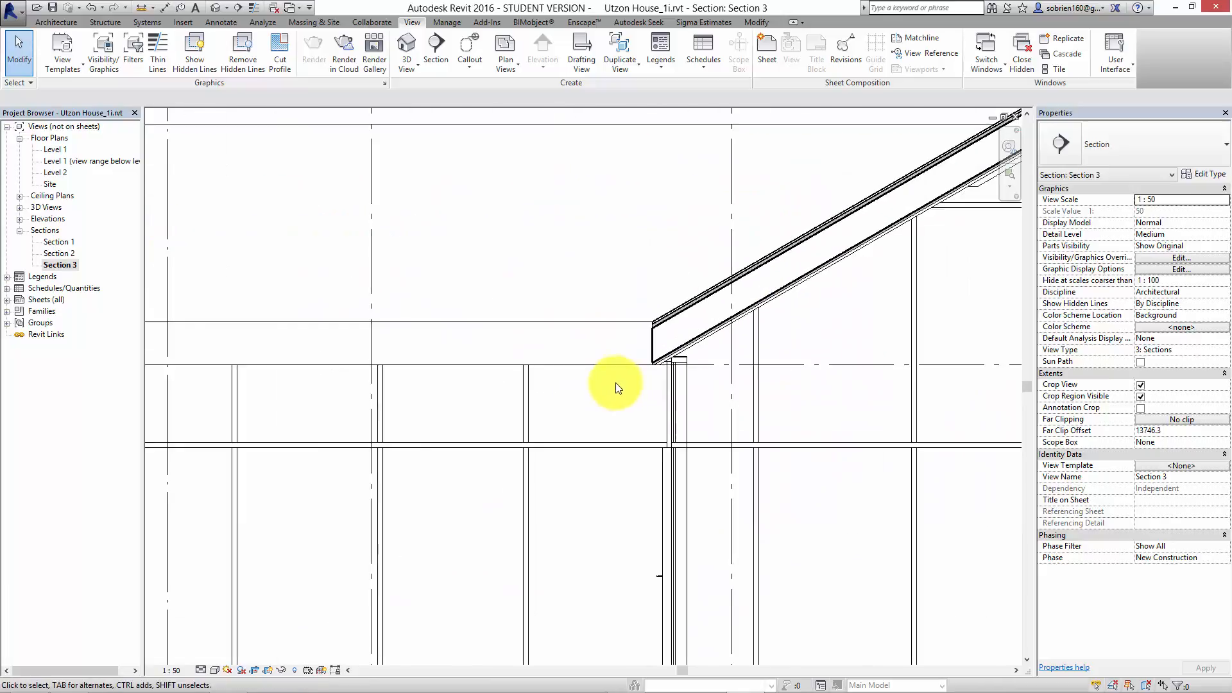
middle_drag(644, 370, 589, 404)
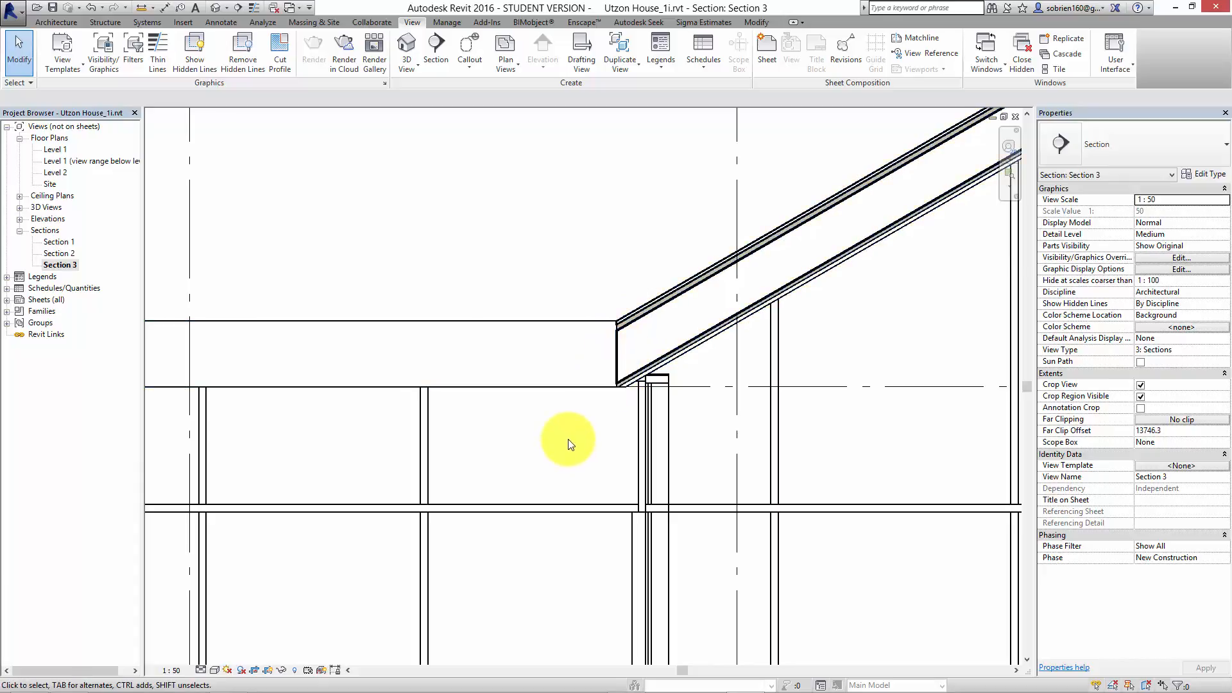
middle_drag(568, 440, 600, 452)
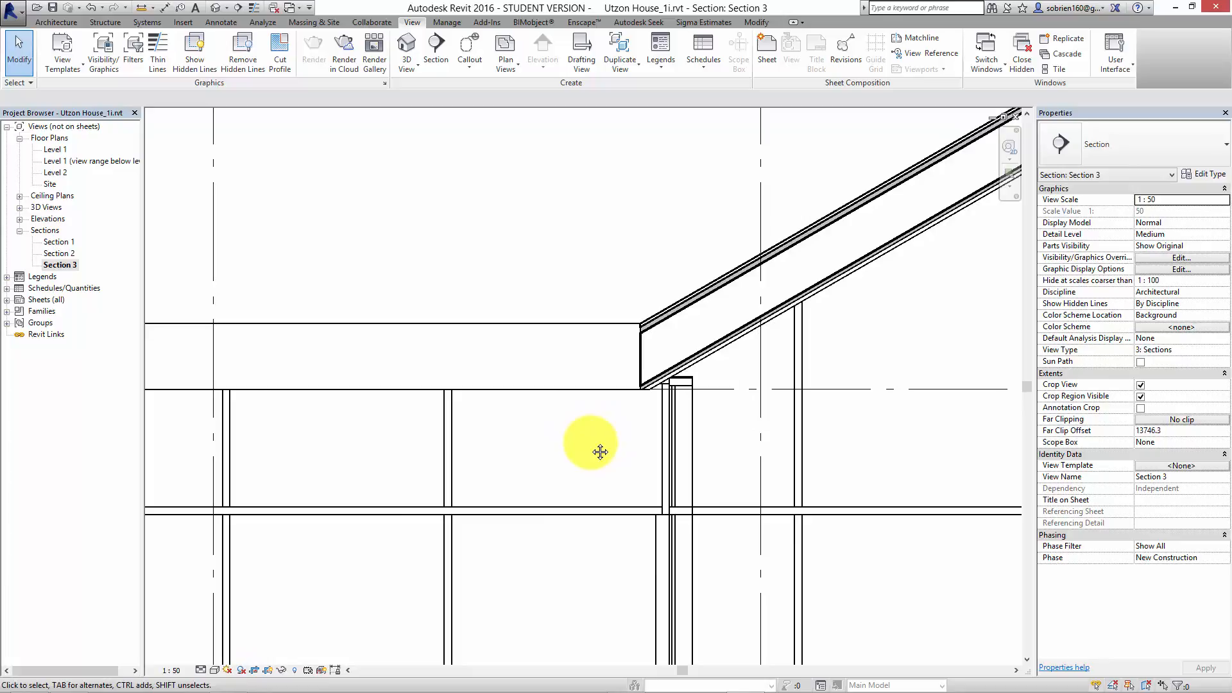
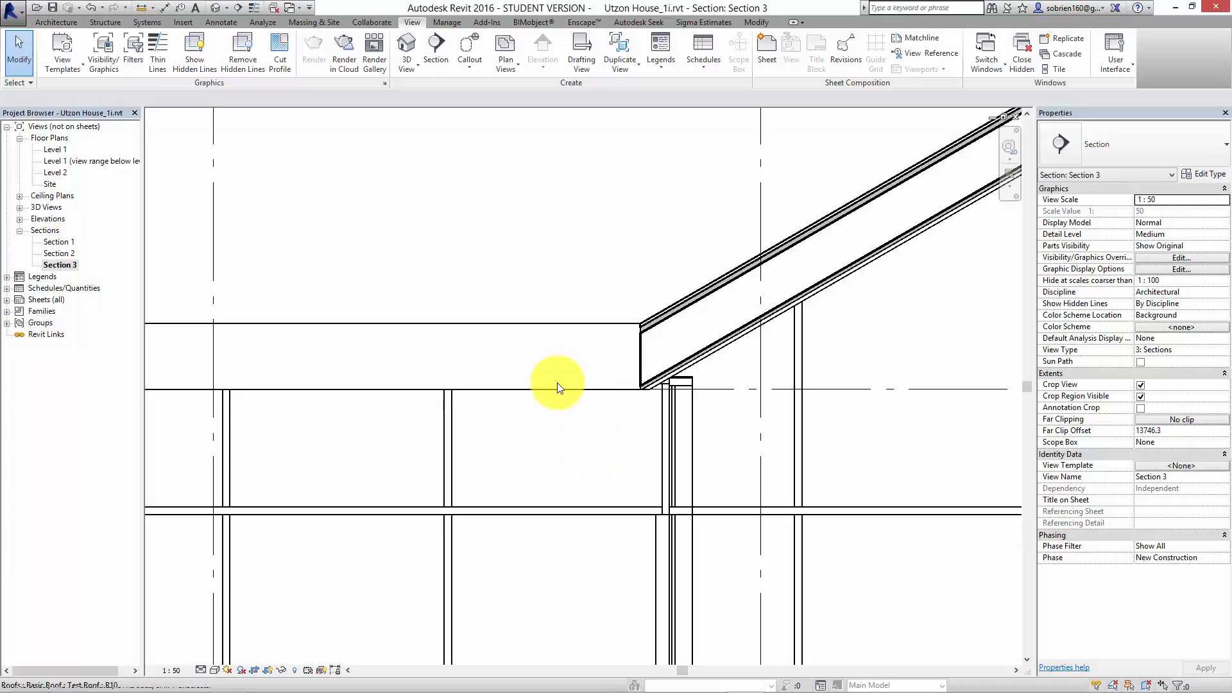
Step: Set the Test Roof's rafter cut to Two Cut - Plumb, deleting the curtain wall mullions that conflict with the change
click(636, 359)
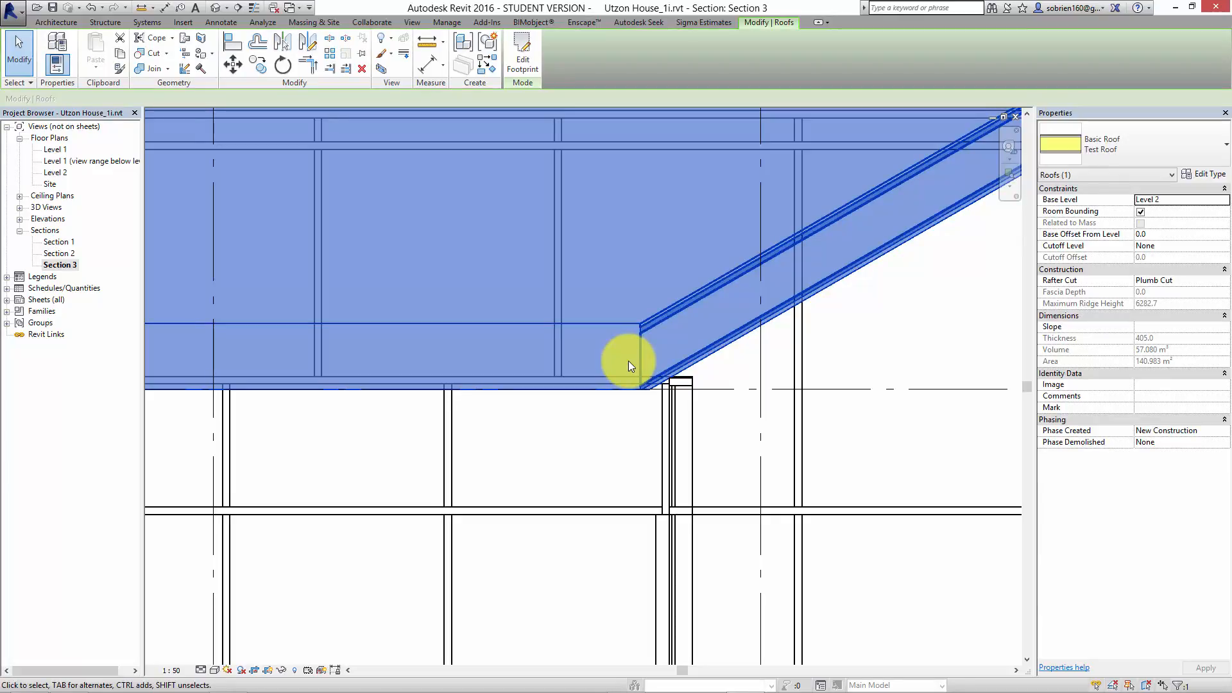
click(584, 587)
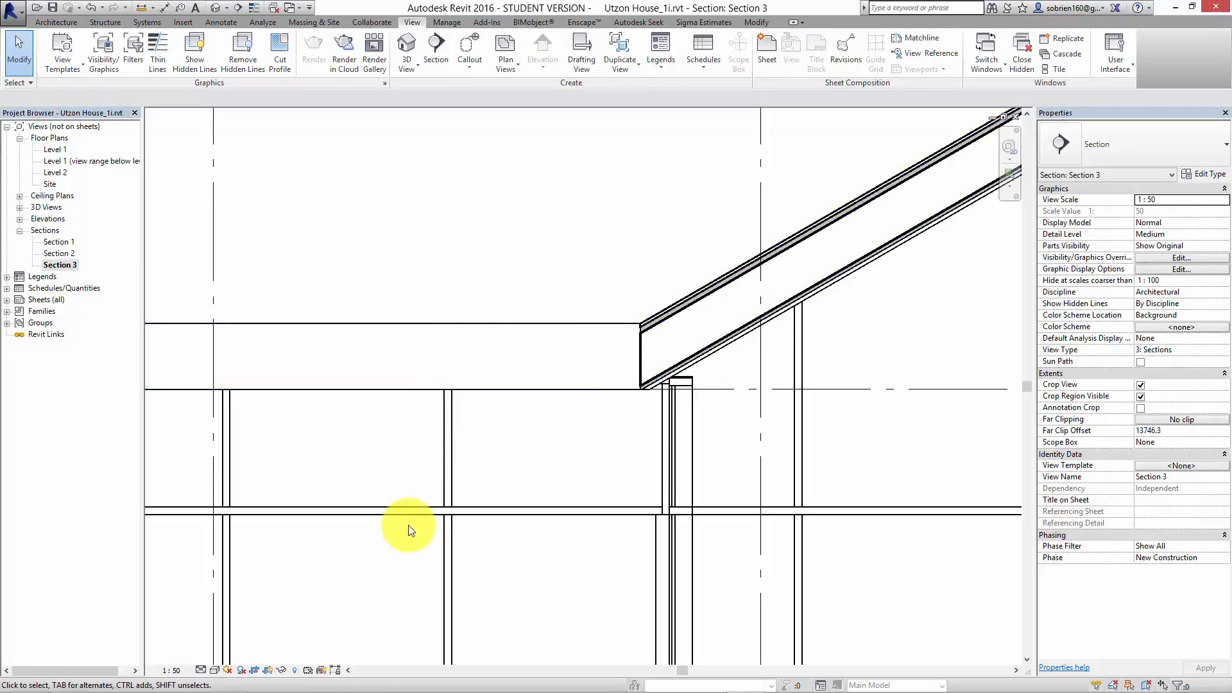
click(640, 341)
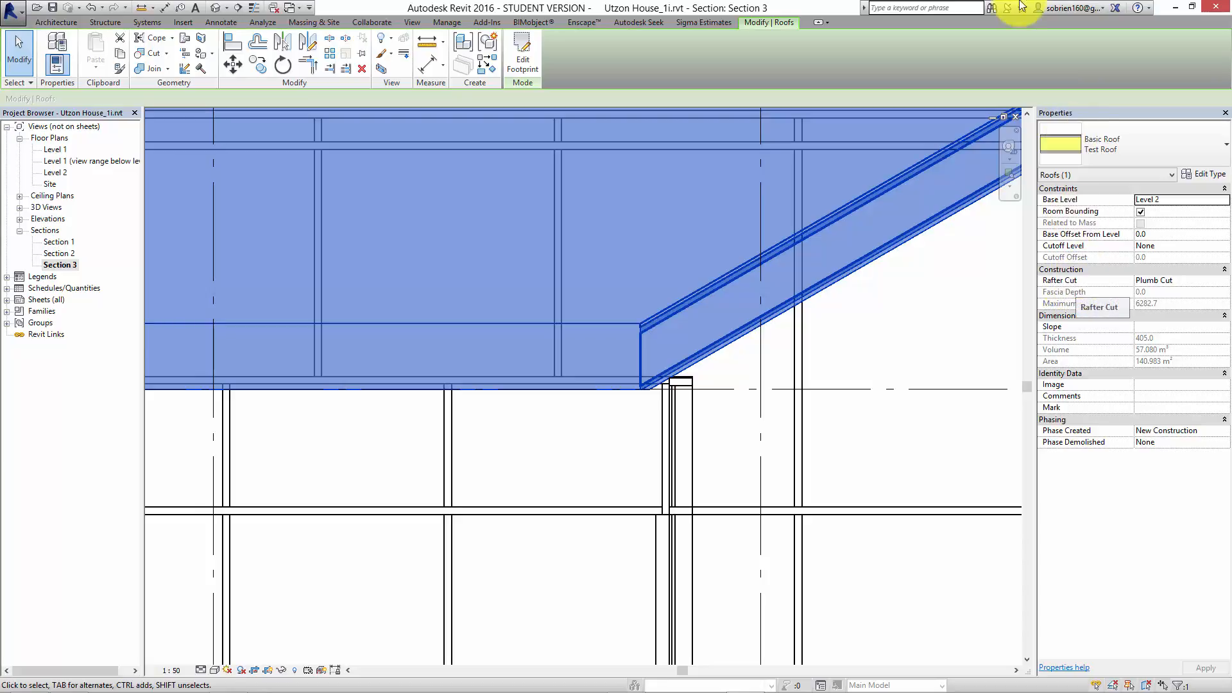
click(1187, 281)
click(1226, 282)
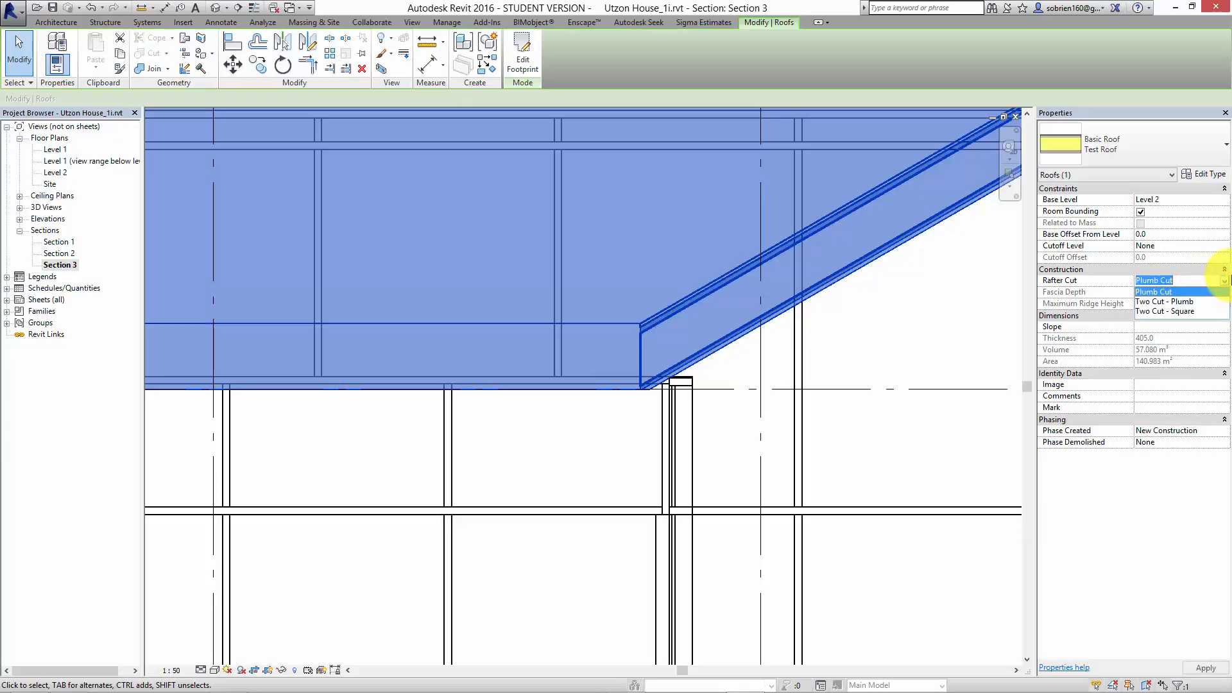
click(1187, 302)
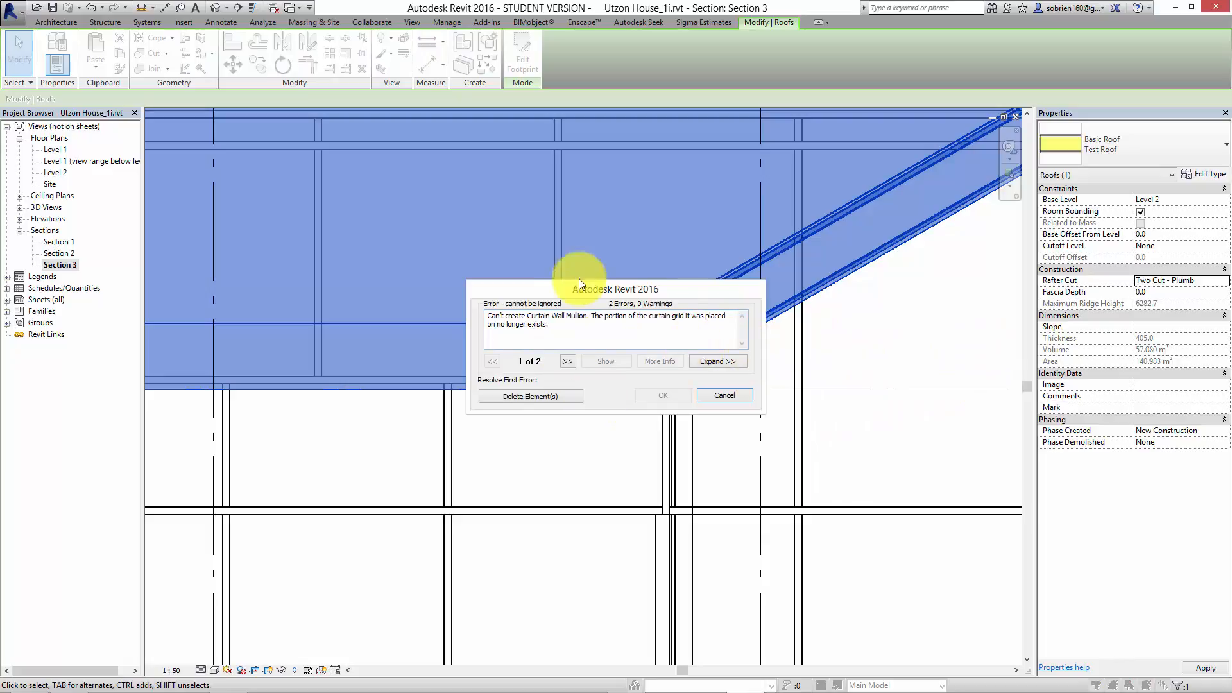
drag(579, 278, 802, 351)
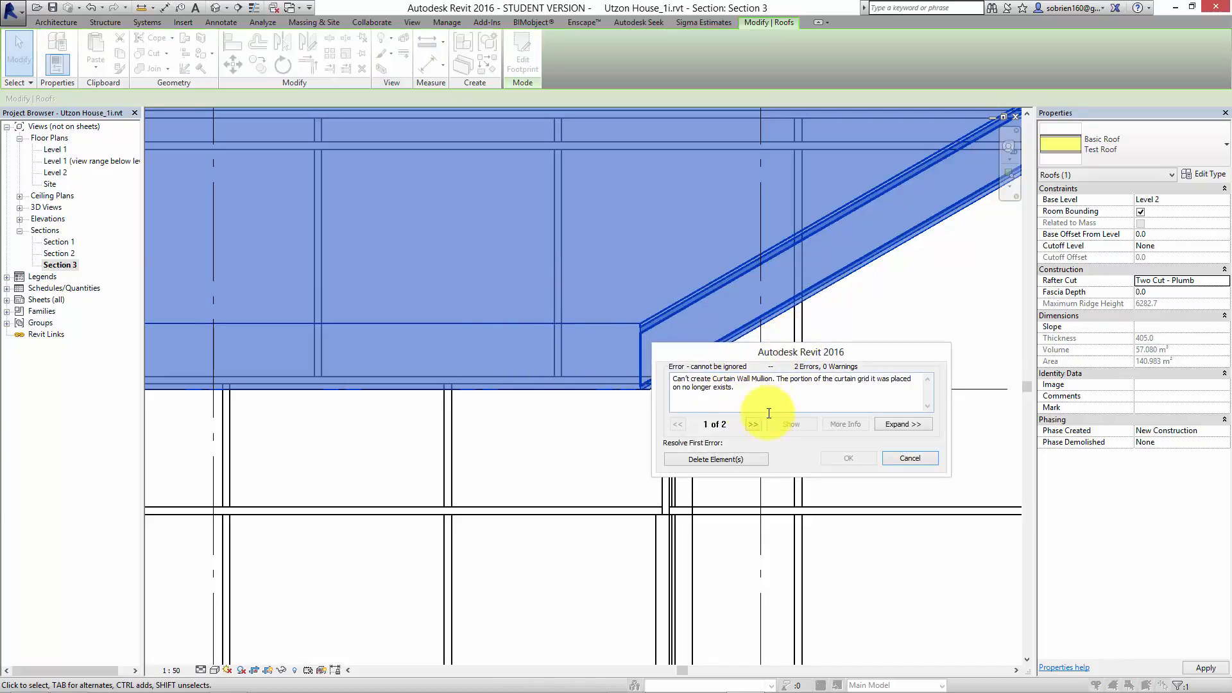
click(729, 458)
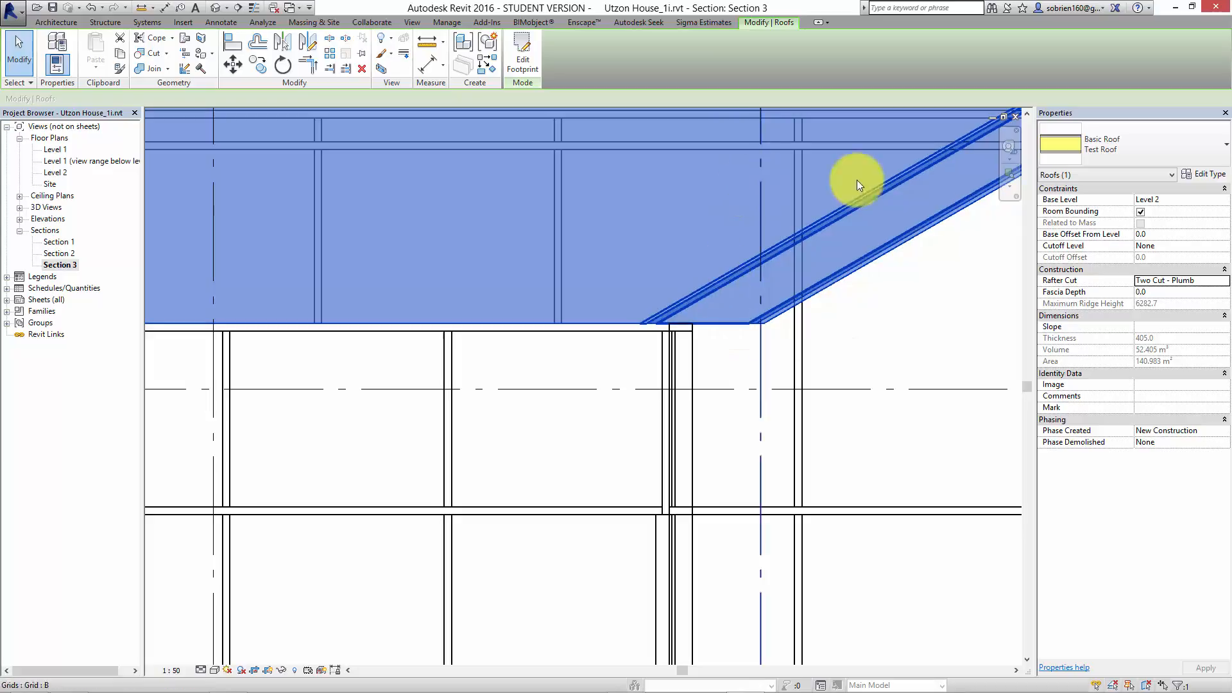
Step: Set the roof's fascia depth to 150 mm
click(1140, 292)
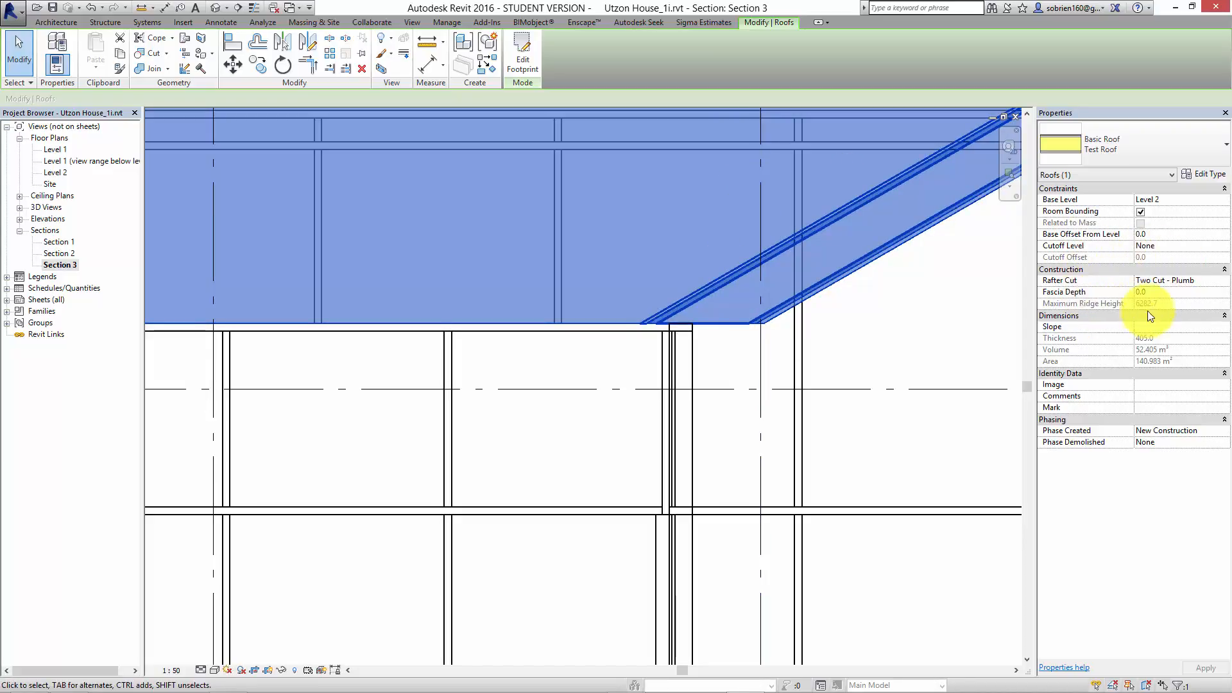
drag(1158, 292, 1107, 294)
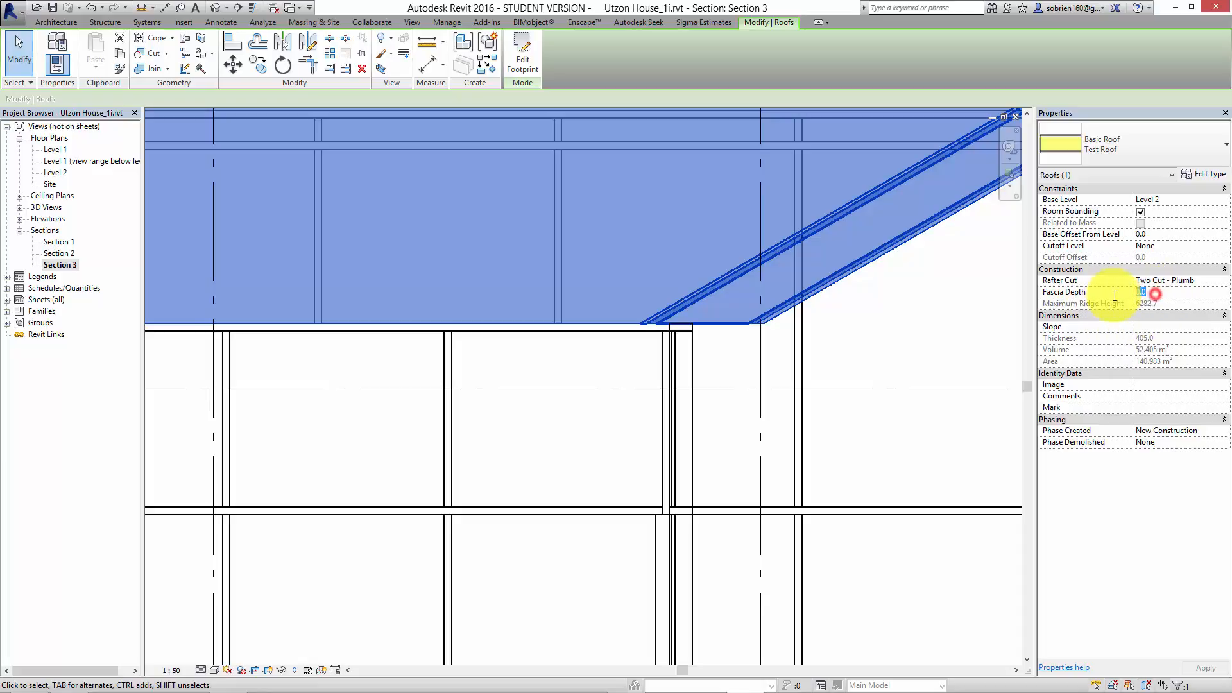
text(150)
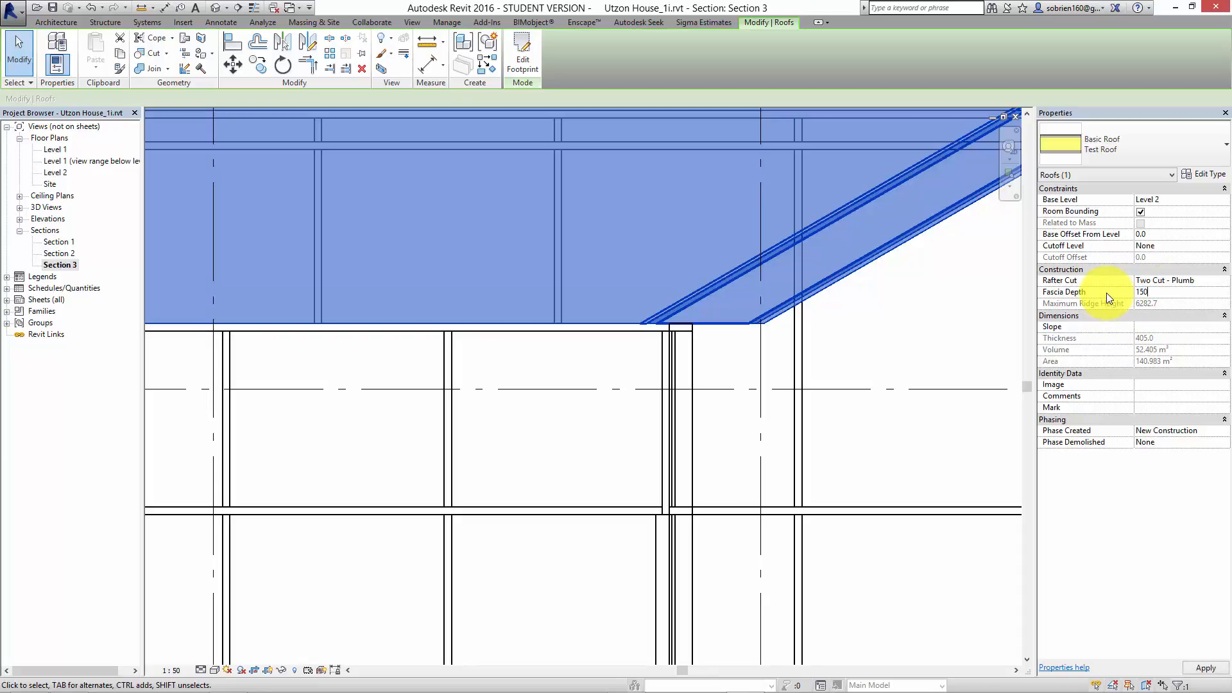
click(1200, 667)
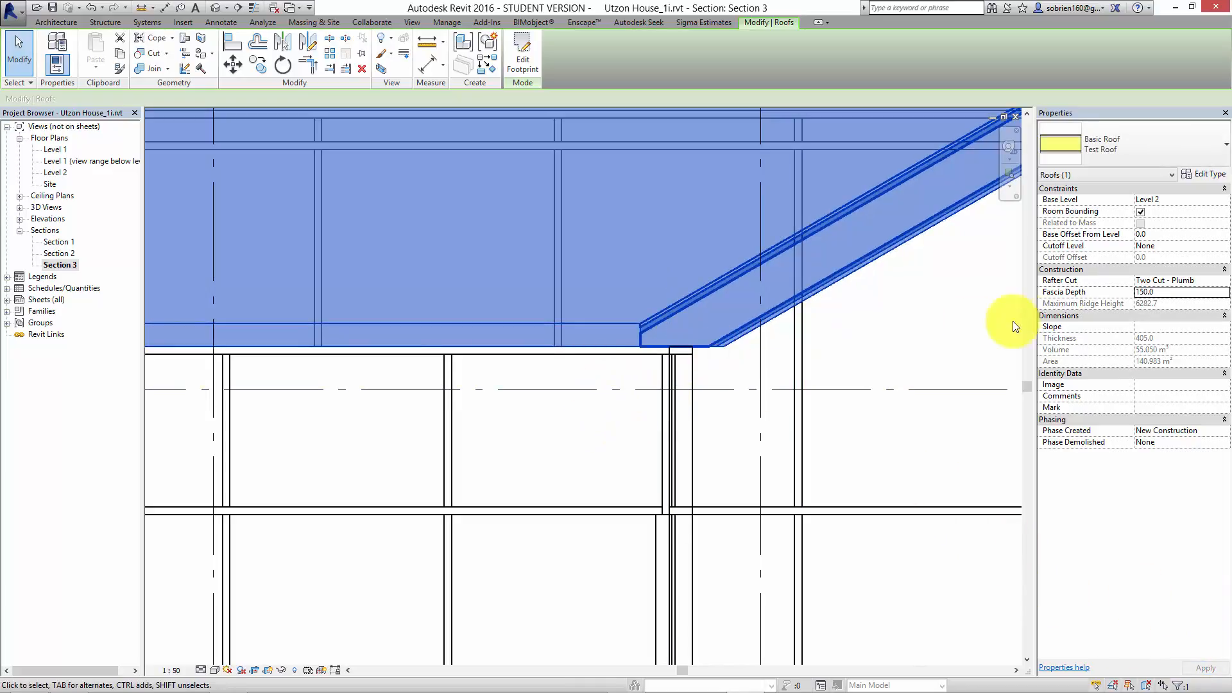
Step: Set the roof's fascia depth to 200 mm and deselect the roof
click(1168, 289)
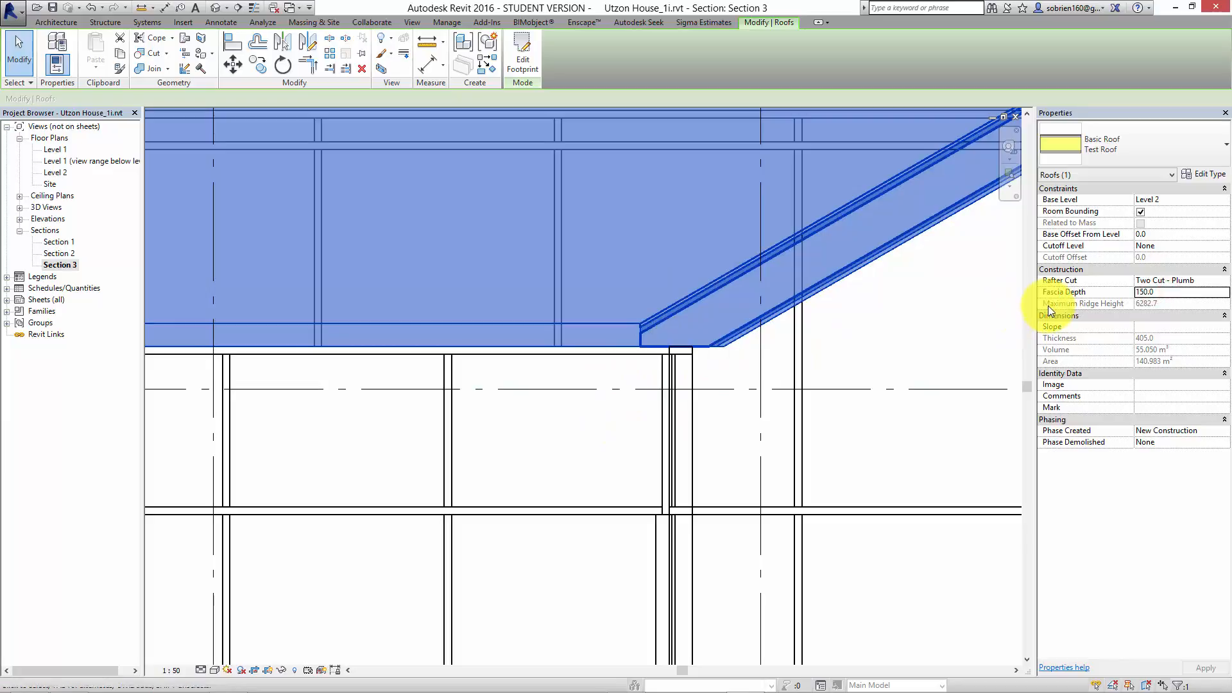
double_click(1173, 292)
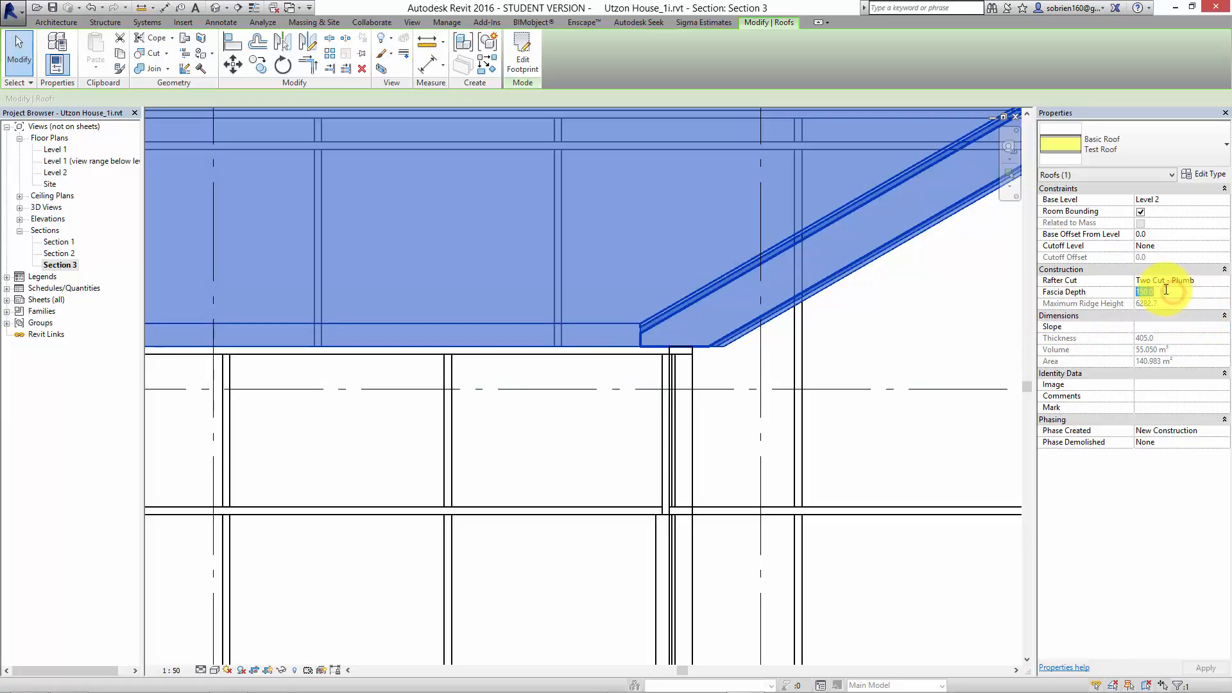
text(200)
click(1205, 668)
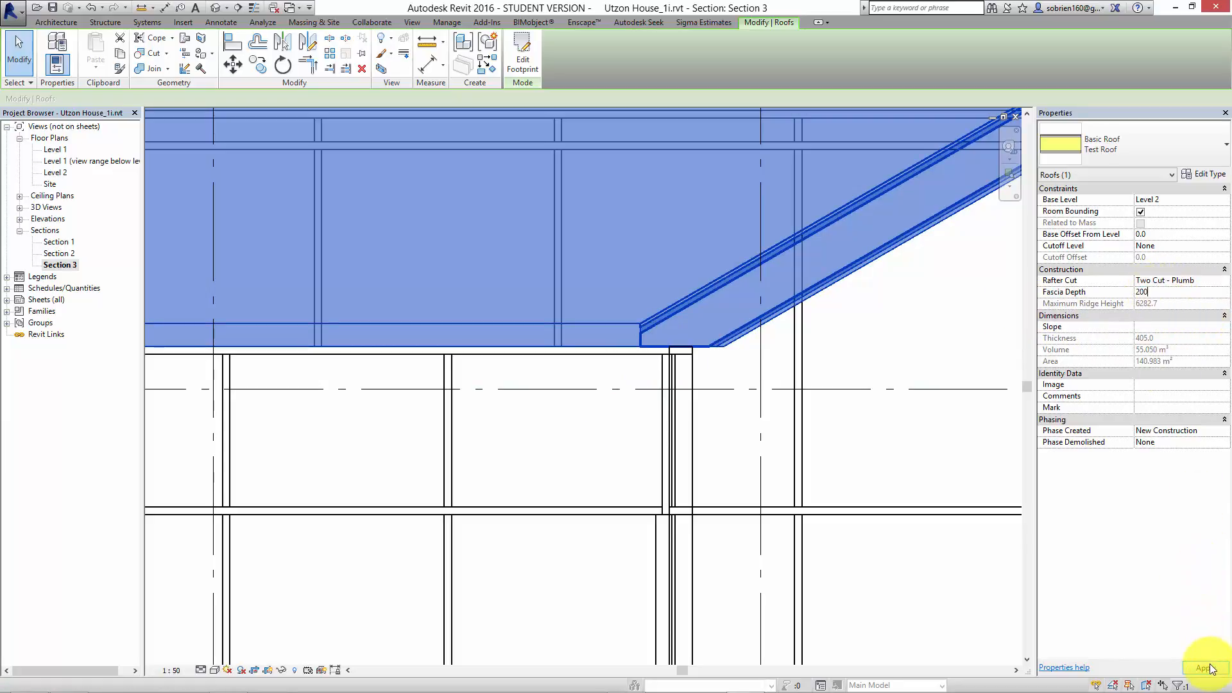
click(567, 470)
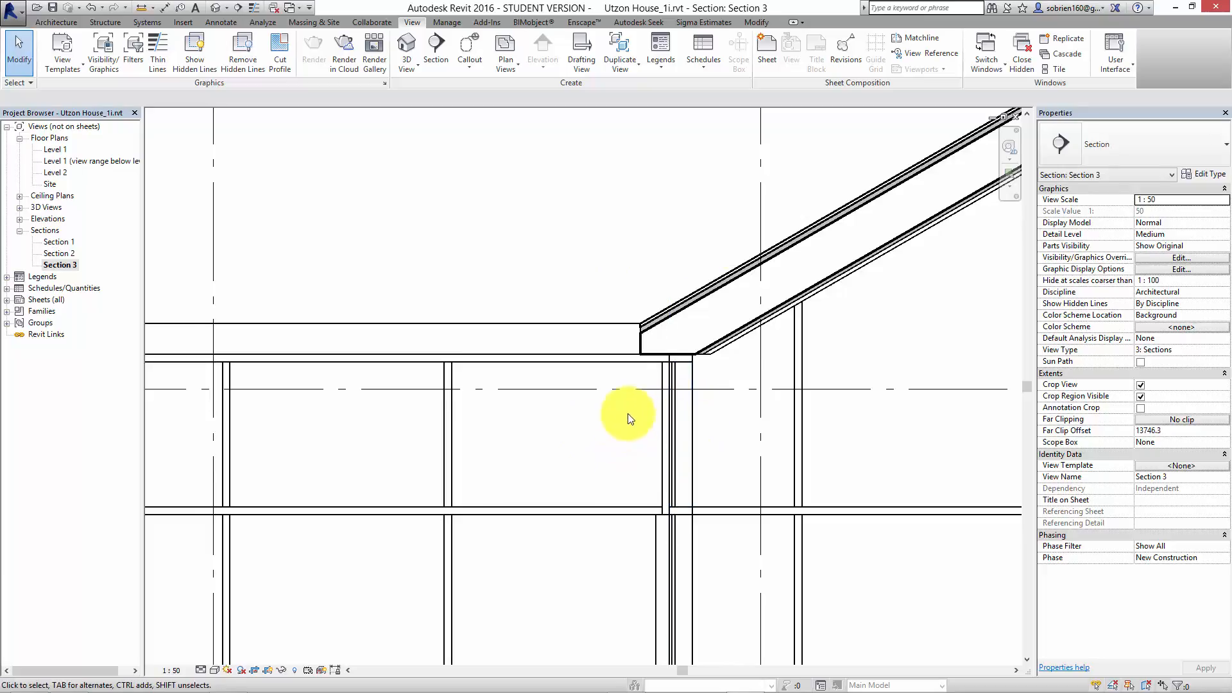
Step: Try the Two Cut - Square rafter cut on the roof and return it to Two Cut - Plumb
click(719, 335)
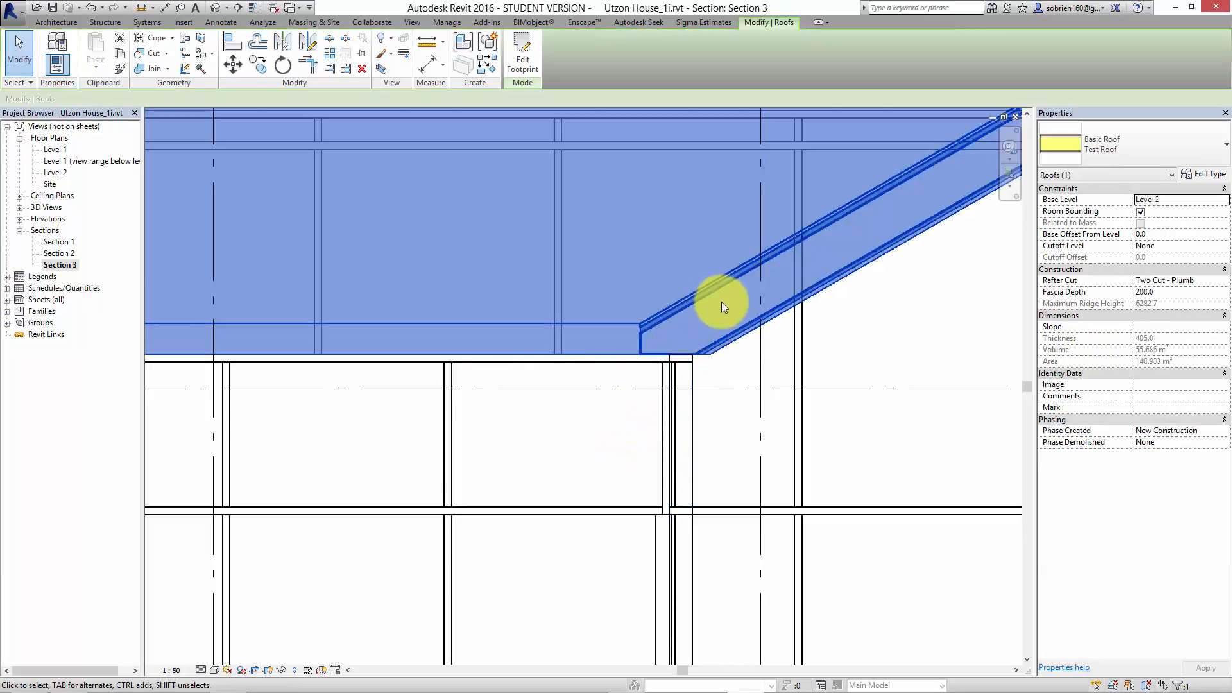
click(1224, 281)
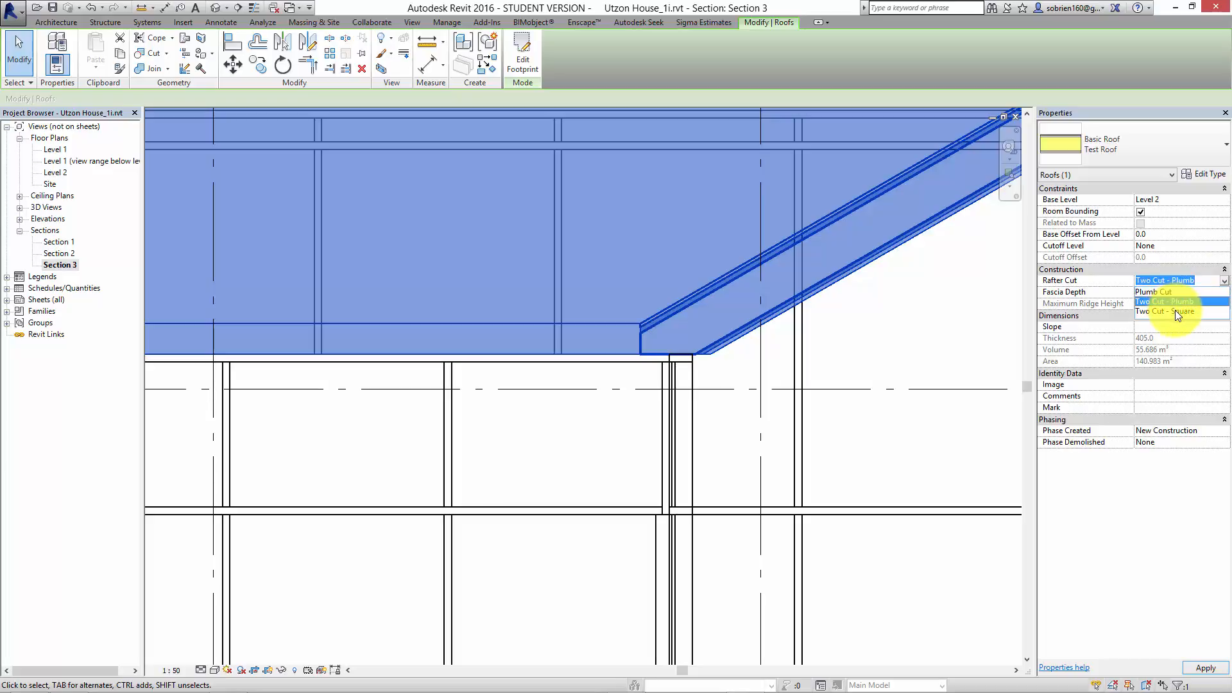
click(1178, 311)
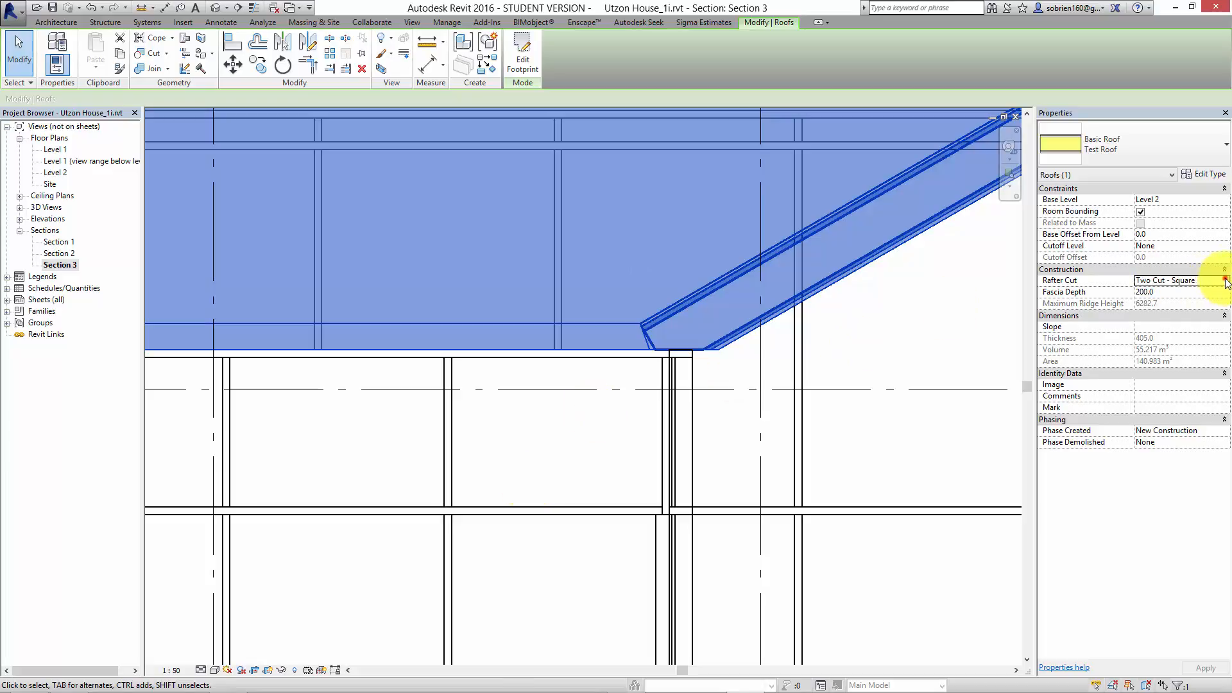
click(1226, 281)
click(1193, 299)
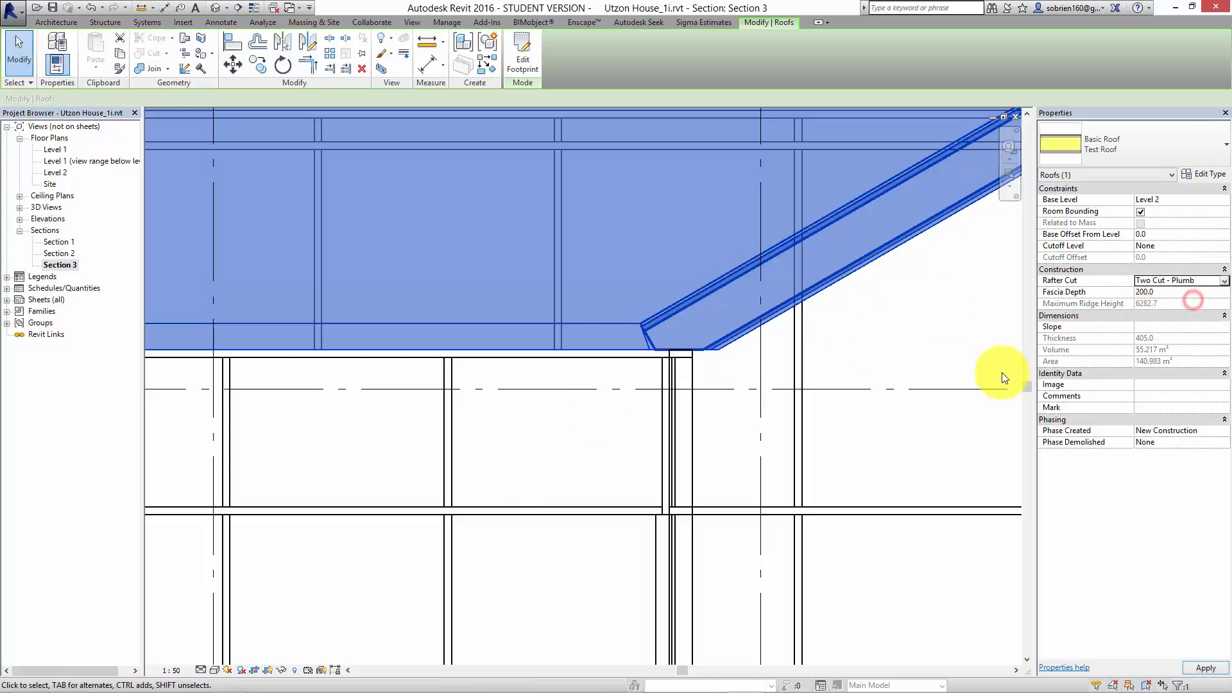
click(588, 476)
Step: Close the Level 1 and Level 2 floor plans and tile the Section 3 view beside the 3D view
scroll(577, 459, down, 2)
middle_drag(577, 459, 615, 451)
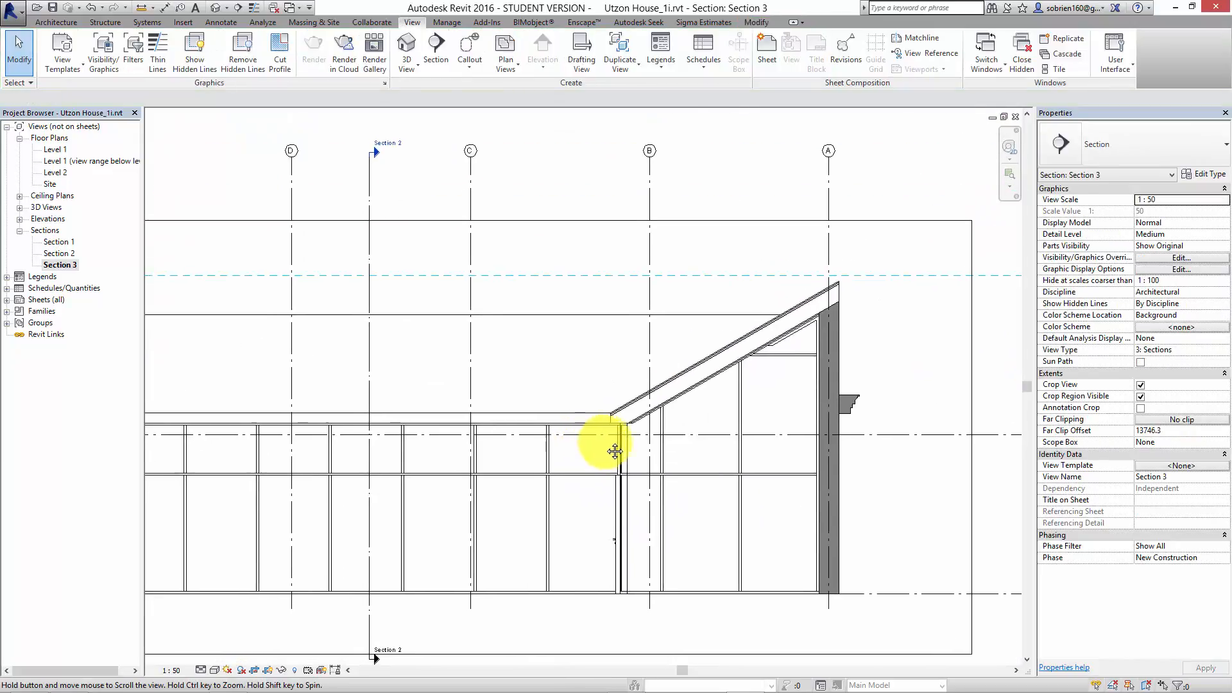
scroll(615, 451, down, 1)
scroll(638, 442, up, 5)
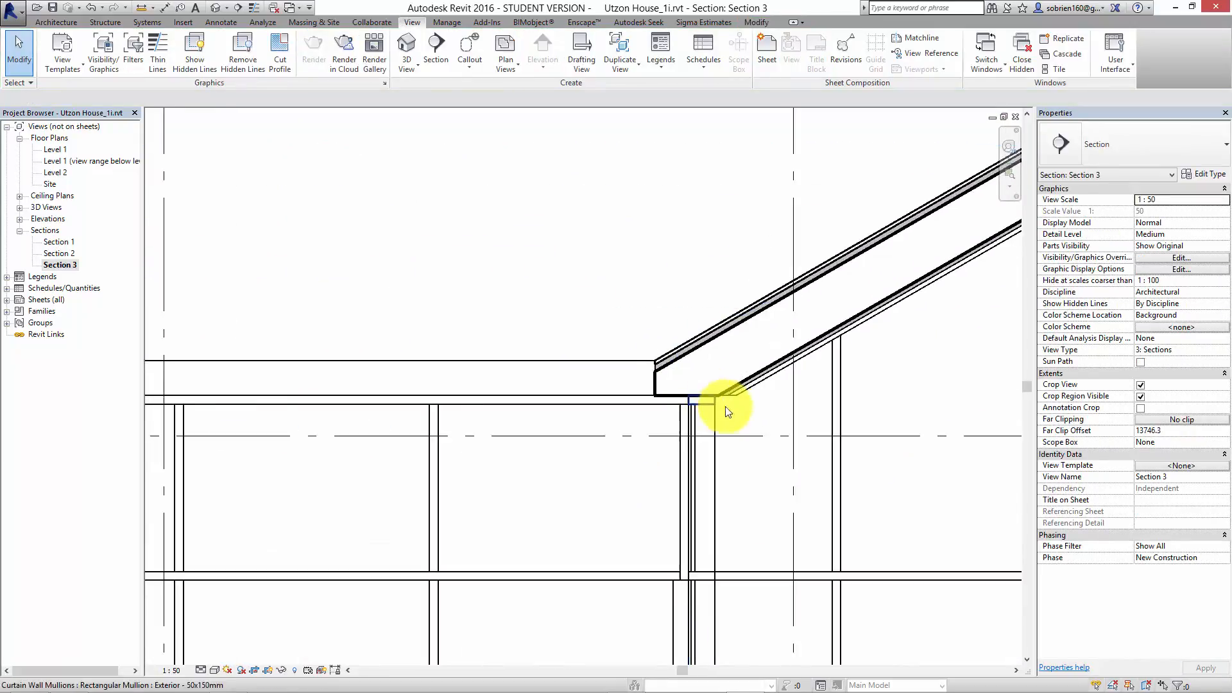
scroll(726, 407, up, 1)
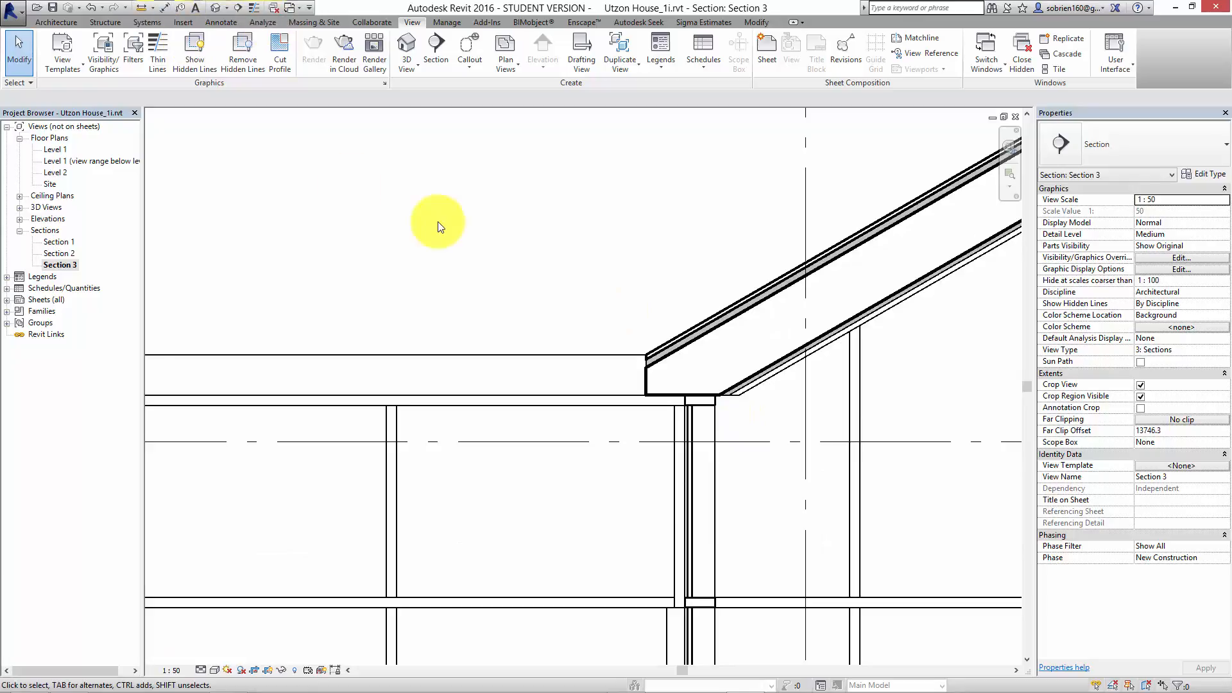
key(w)
key(t)
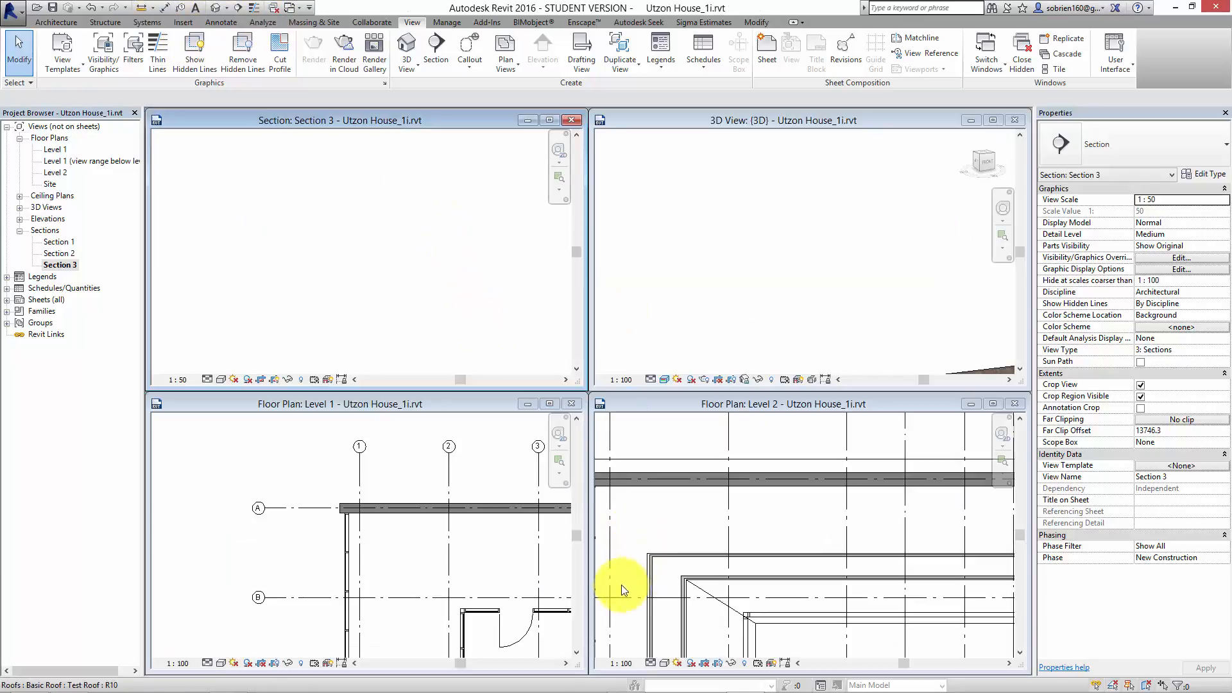
click(571, 406)
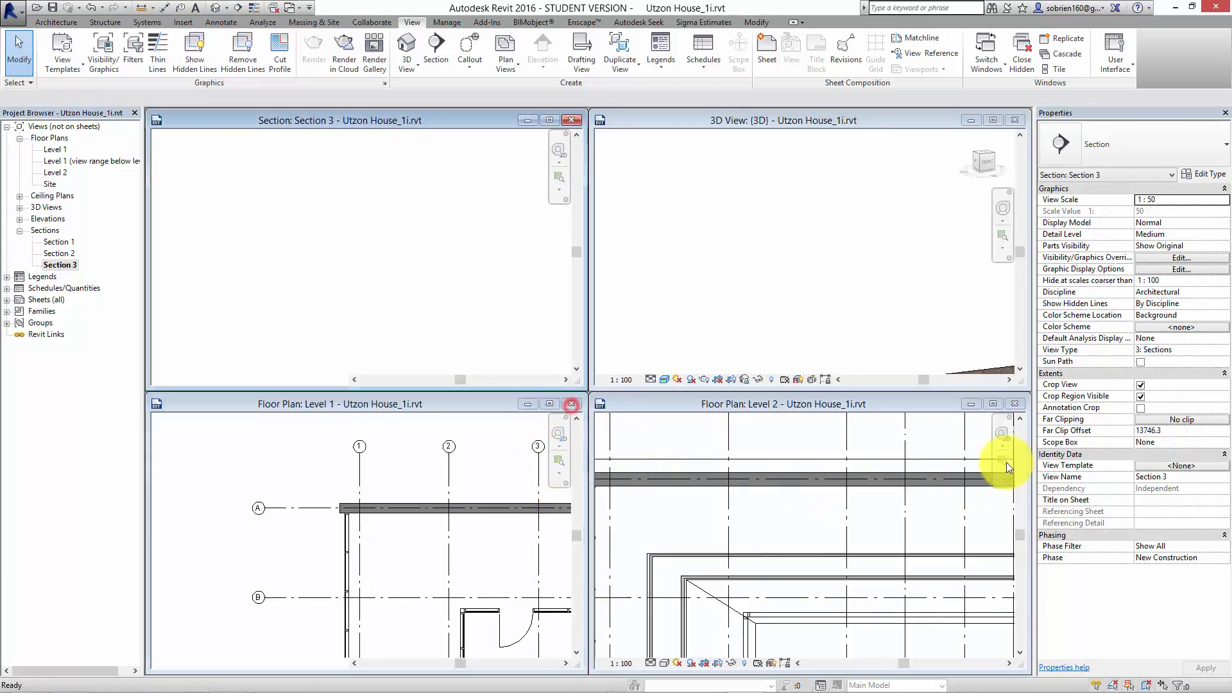
click(1014, 404)
key(w)
key(t)
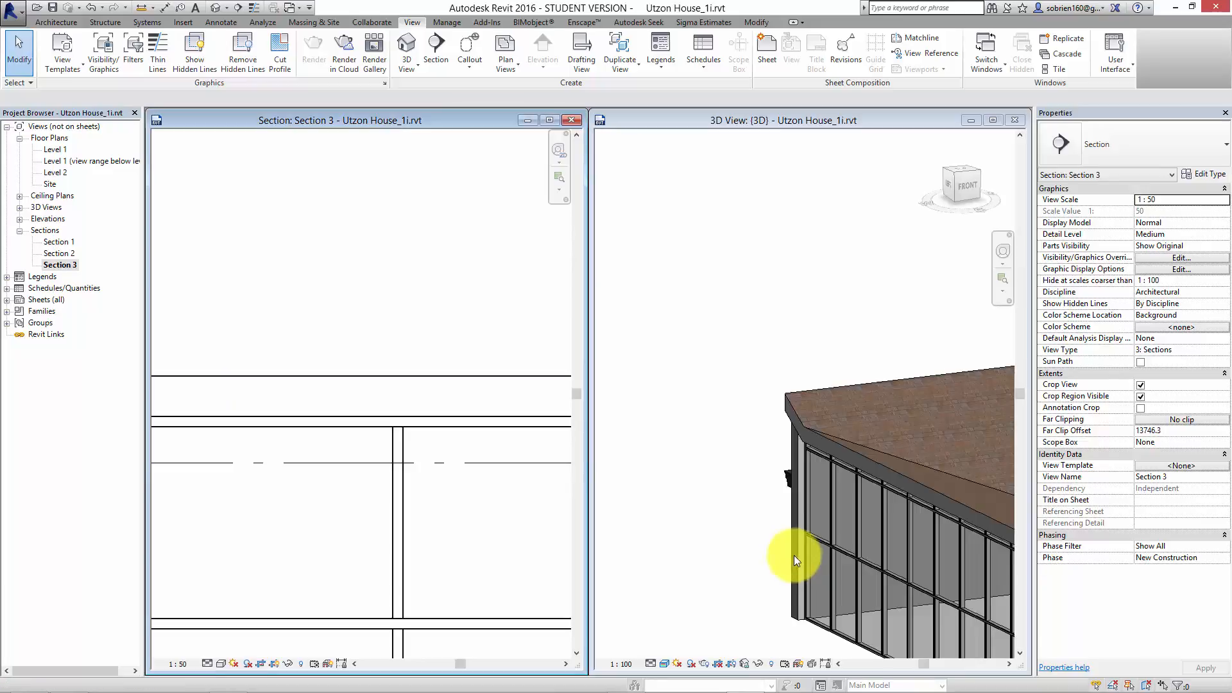
Step: Examine the eaves and fascia in the 3D view, from the roof end round to the glazed courtyard walls
click(742, 514)
scroll(793, 528, down, 2)
middle_drag(924, 555, 743, 501)
scroll(748, 500, up, 5)
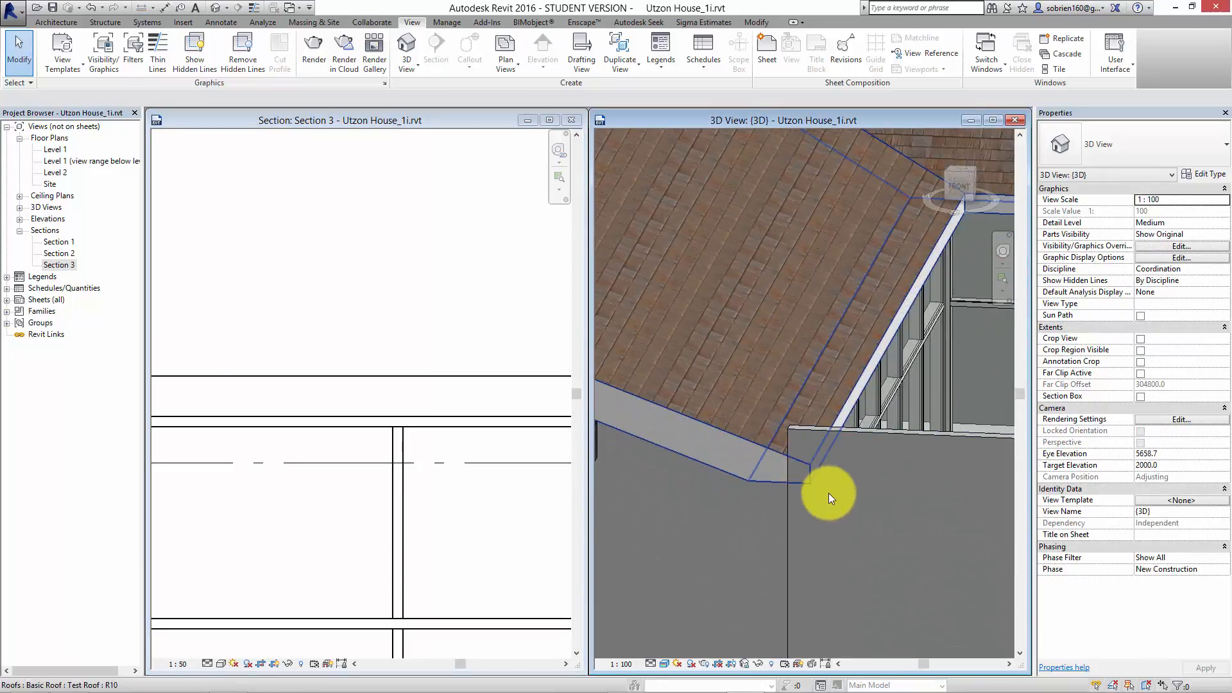
scroll(829, 493, down, 6)
shift+middle_drag(793, 479, 767, 491)
scroll(732, 461, up, 3)
middle_drag(702, 546, 635, 607)
scroll(642, 600, down, 2)
middle_drag(911, 478, 830, 483)
scroll(830, 482, up, 3)
middle_drag(953, 486, 1005, 527)
scroll(762, 517, down, 2)
scroll(857, 536, down, 3)
shift+middle_drag(822, 544, 578, 558)
Step: Frame the eaves junction of the roof and the glazed wall in the Section 3 view
click(517, 558)
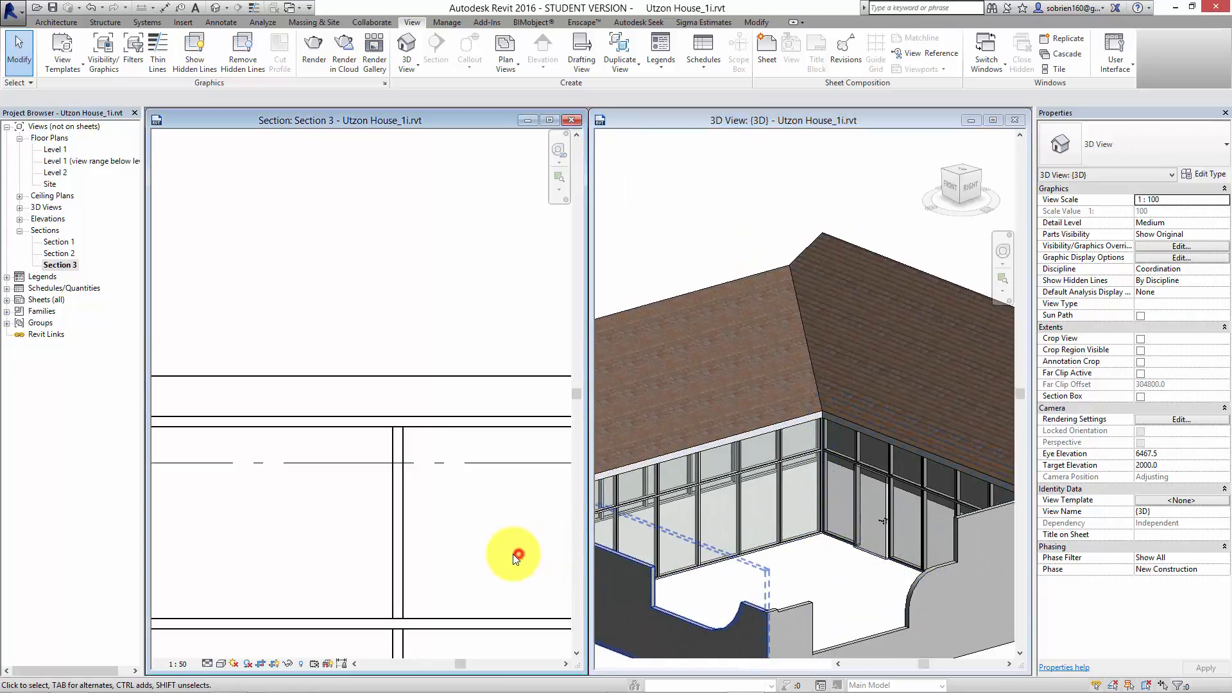
scroll(498, 569, down, 3)
scroll(379, 542, up, 2)
scroll(418, 487, up, 2)
middle_drag(418, 487, 411, 491)
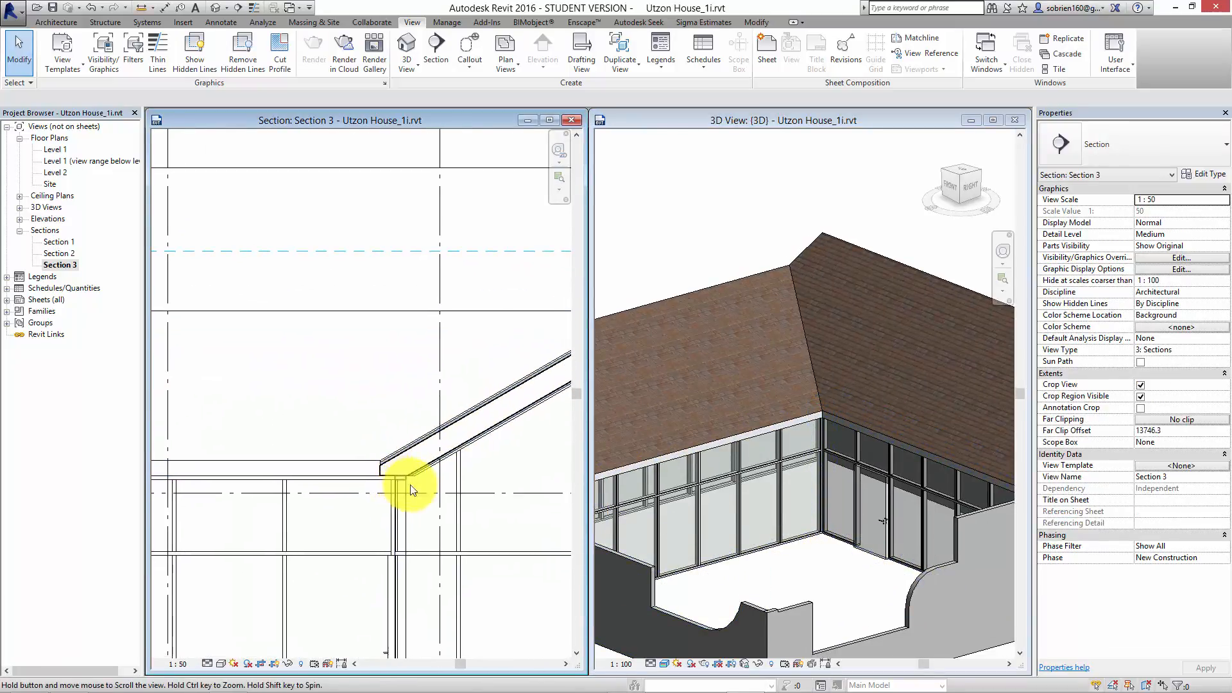
Step: Examine the sloping roof end, the gable wall and the courtyard eaves in the 3D view
click(803, 564)
shift+middle_drag(802, 563, 806, 513)
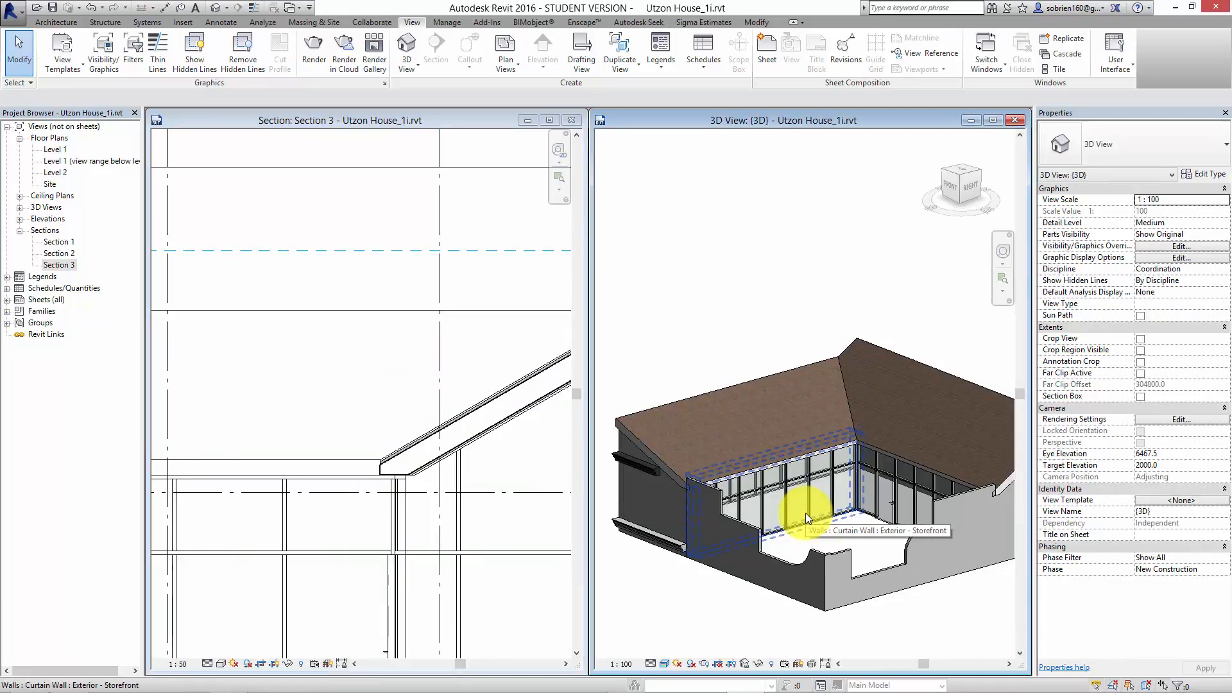
click(793, 254)
middle_drag(791, 291, 790, 308)
mouse_move(757, 465)
shift+middle_down()
mouse_move(748, 495)
mouse_move(748, 473)
mouse_move(712, 460)
mouse_move(744, 470)
shift+middle_up()
scroll(924, 475, up, 6)
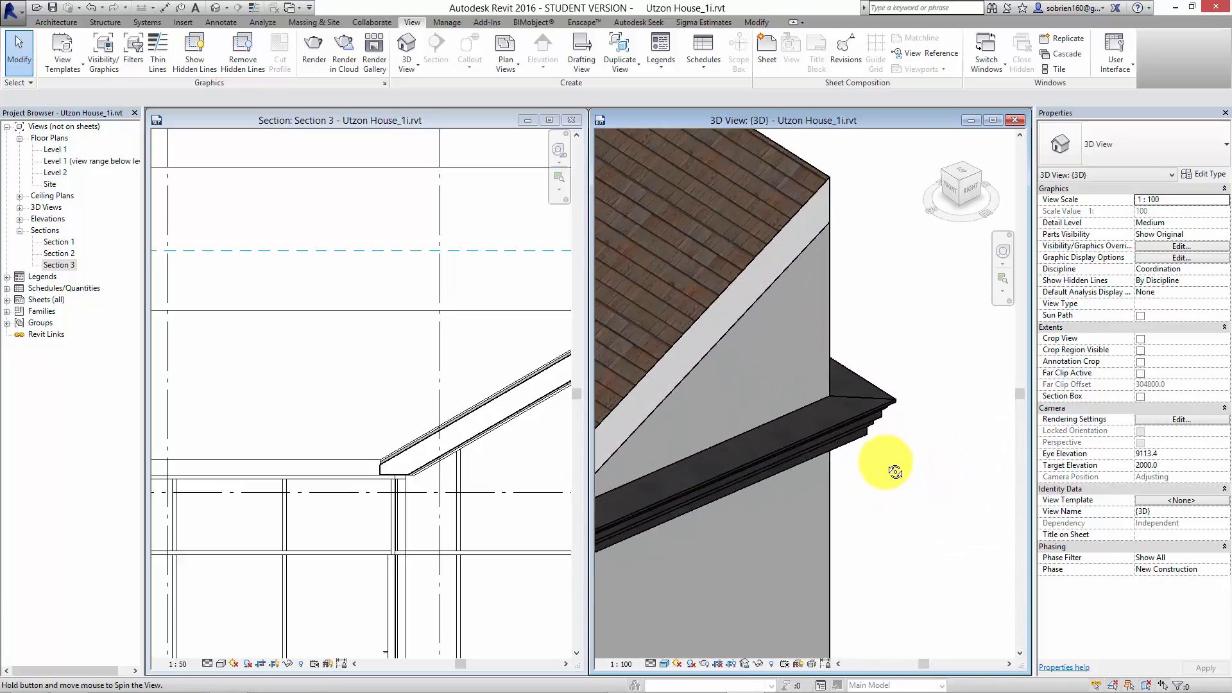
shift+middle_drag(875, 468, 982, 492)
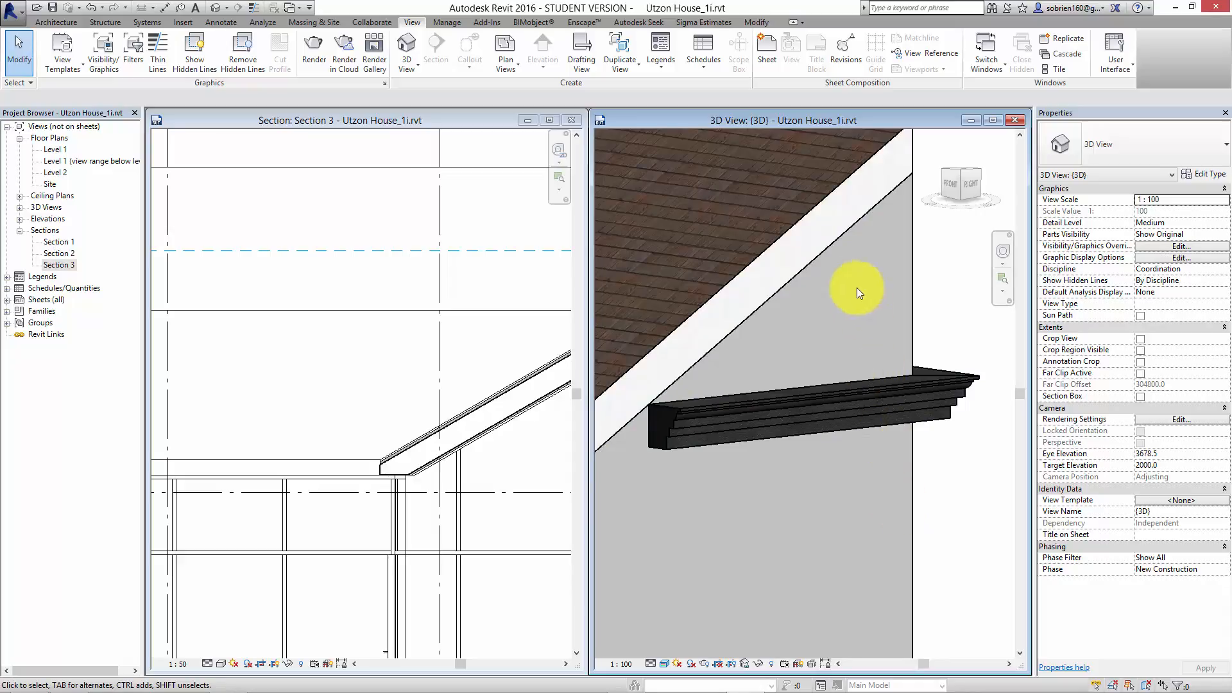
shift+middle_drag(857, 288, 826, 403)
scroll(768, 461, down, 1)
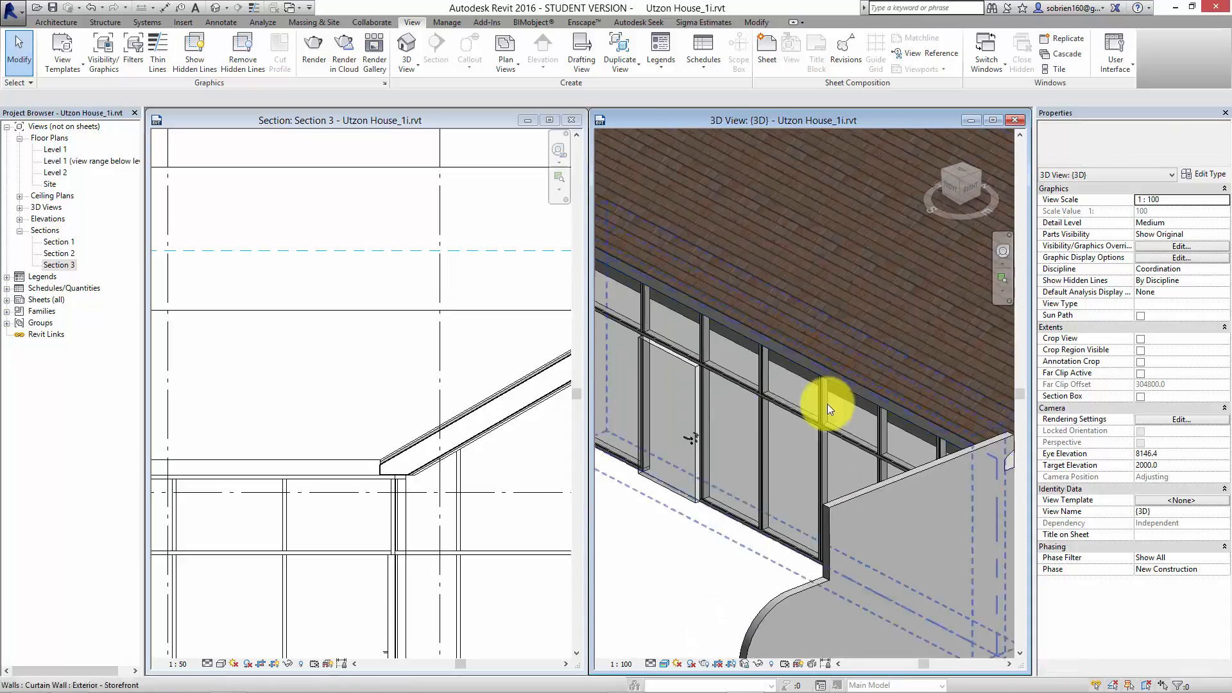
Step: Place a roof fascia of type Fascia 19x200mm along both courtyard eaves edges in the 3D view
click(61, 26)
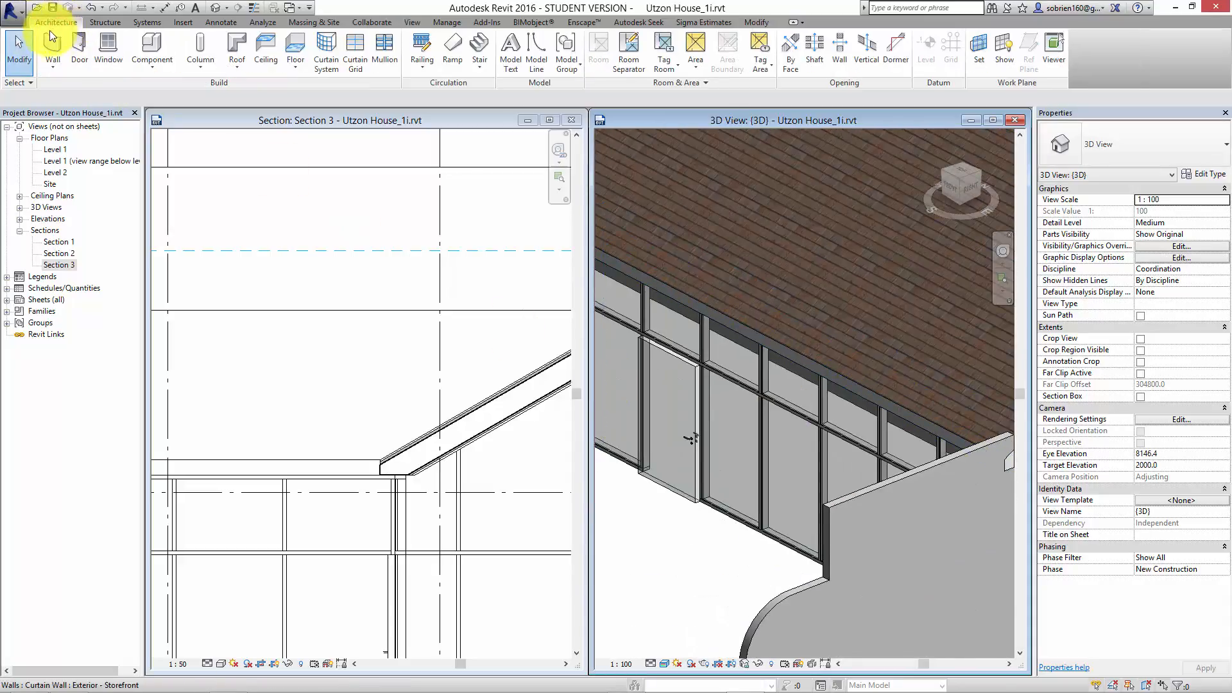
click(232, 71)
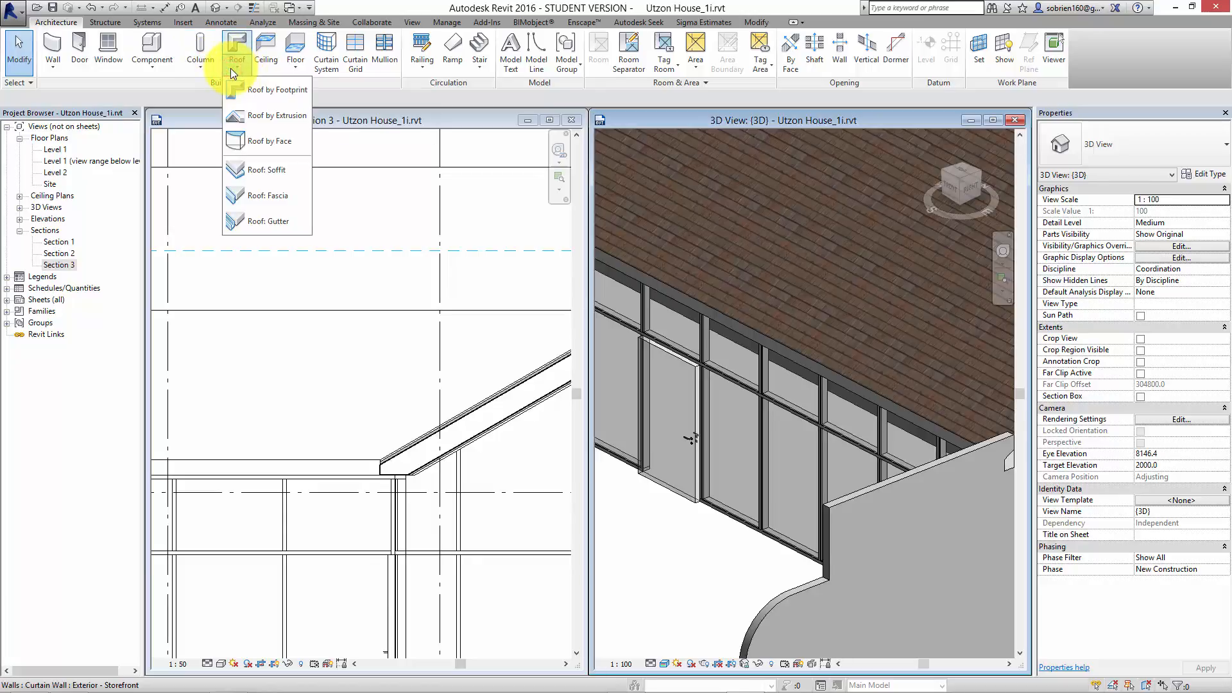
click(258, 197)
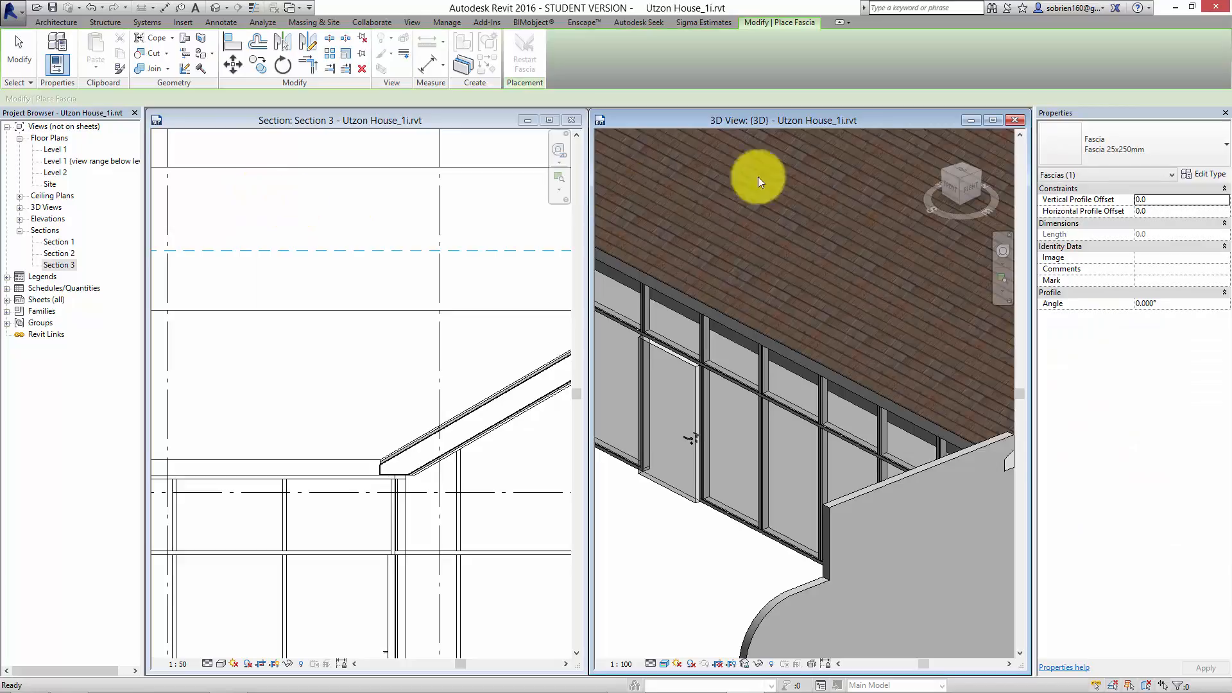
click(1226, 150)
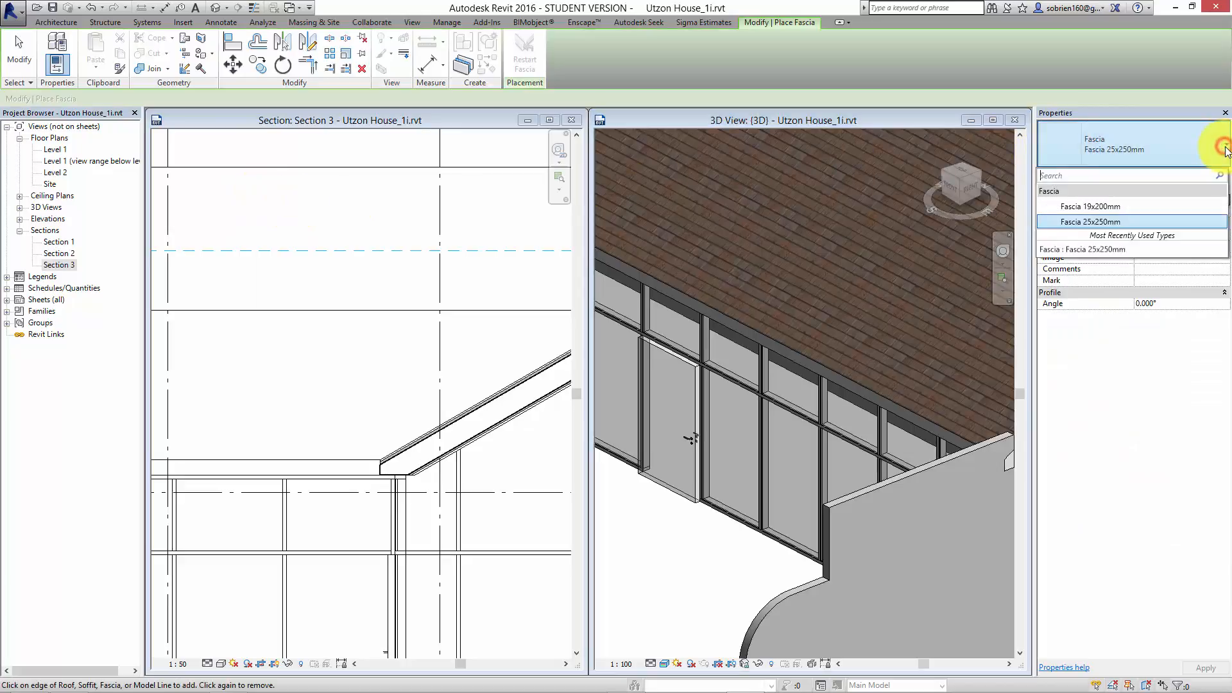
click(1123, 206)
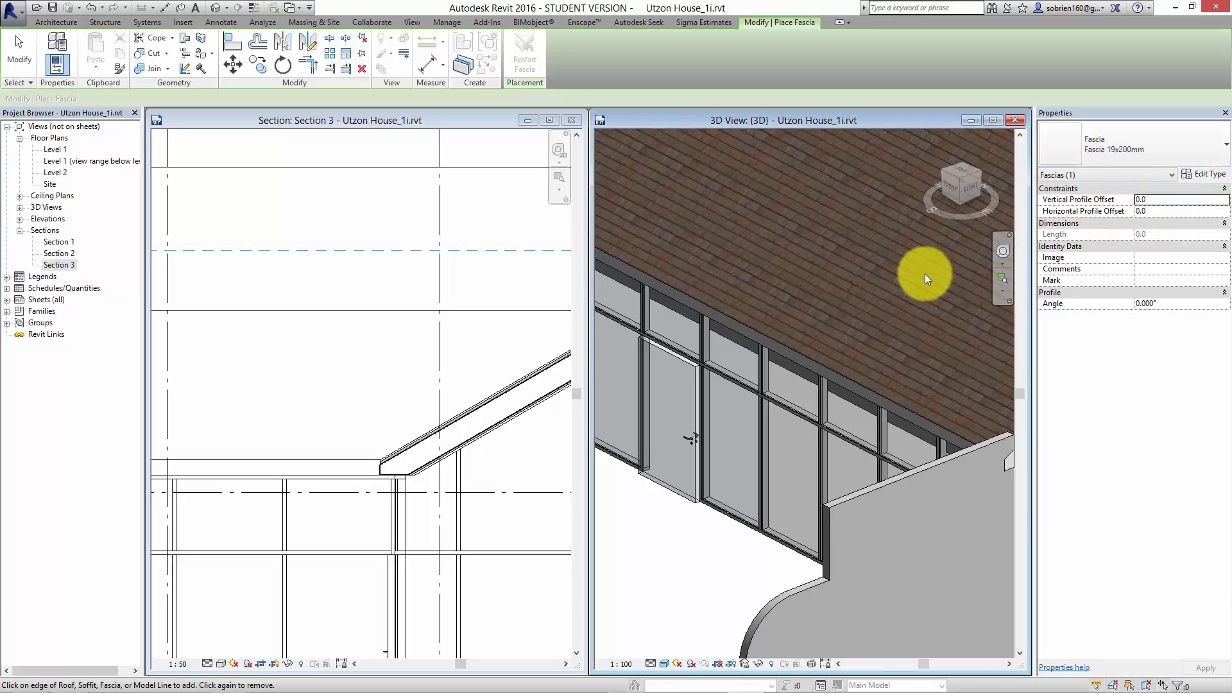
scroll(778, 337, down, 3)
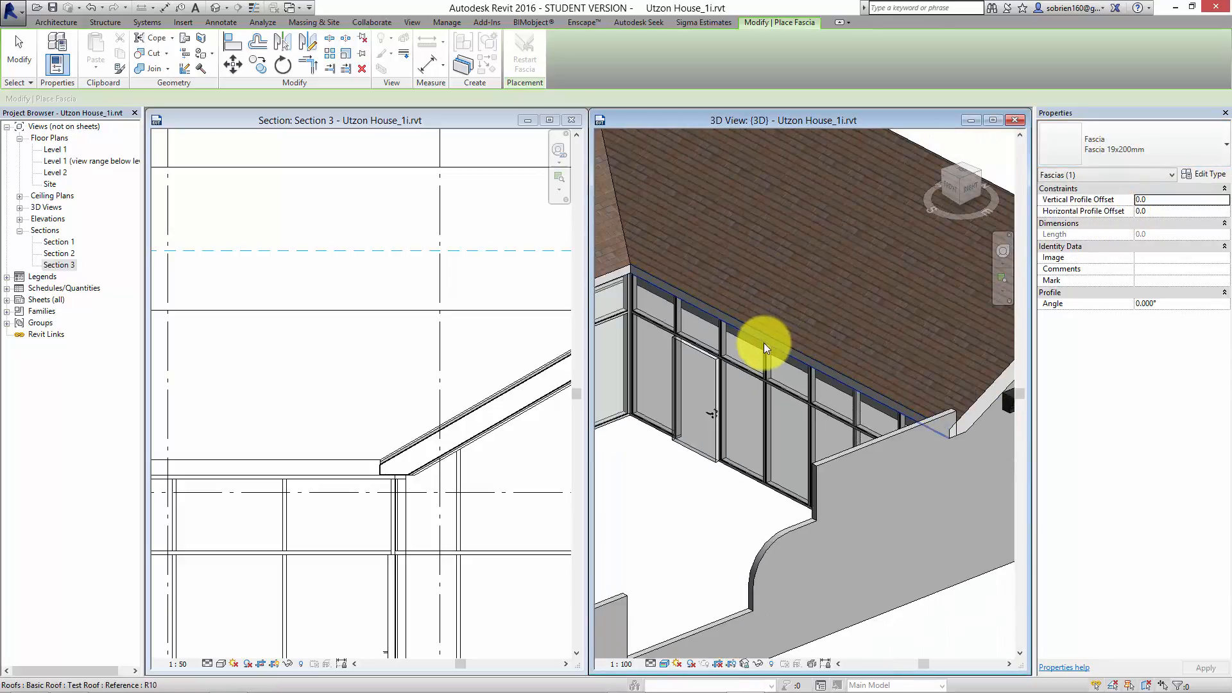
scroll(763, 343, up, 3)
middle_drag(776, 352, 858, 366)
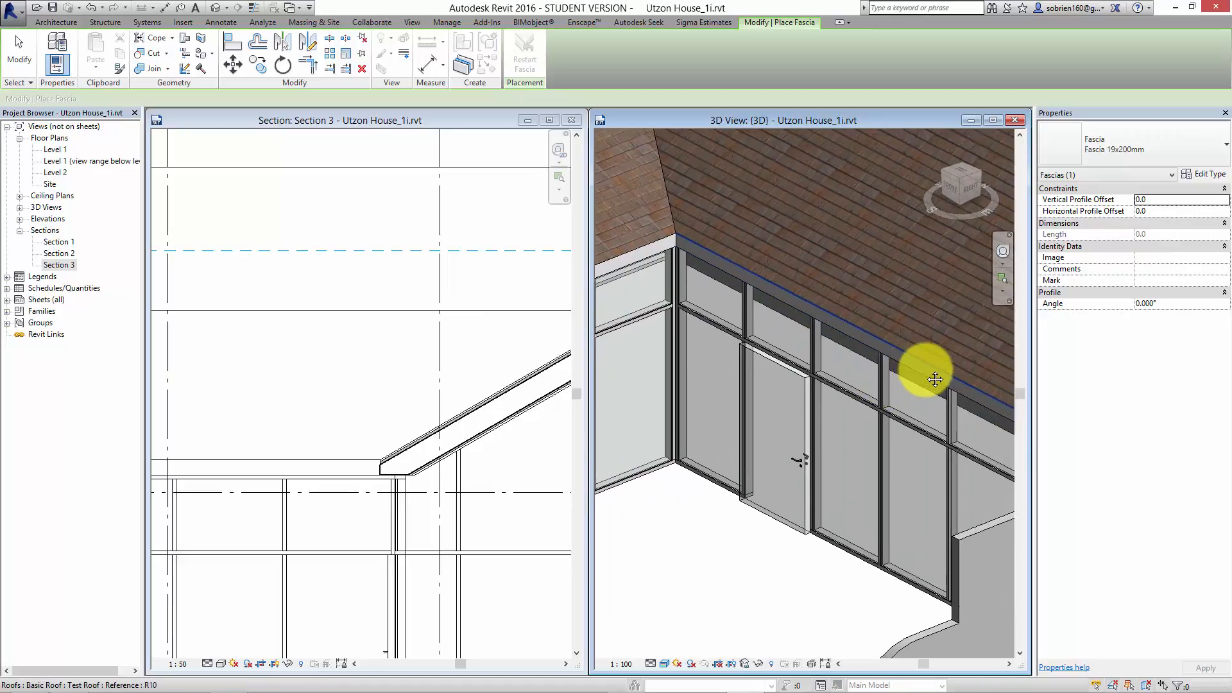
click(831, 328)
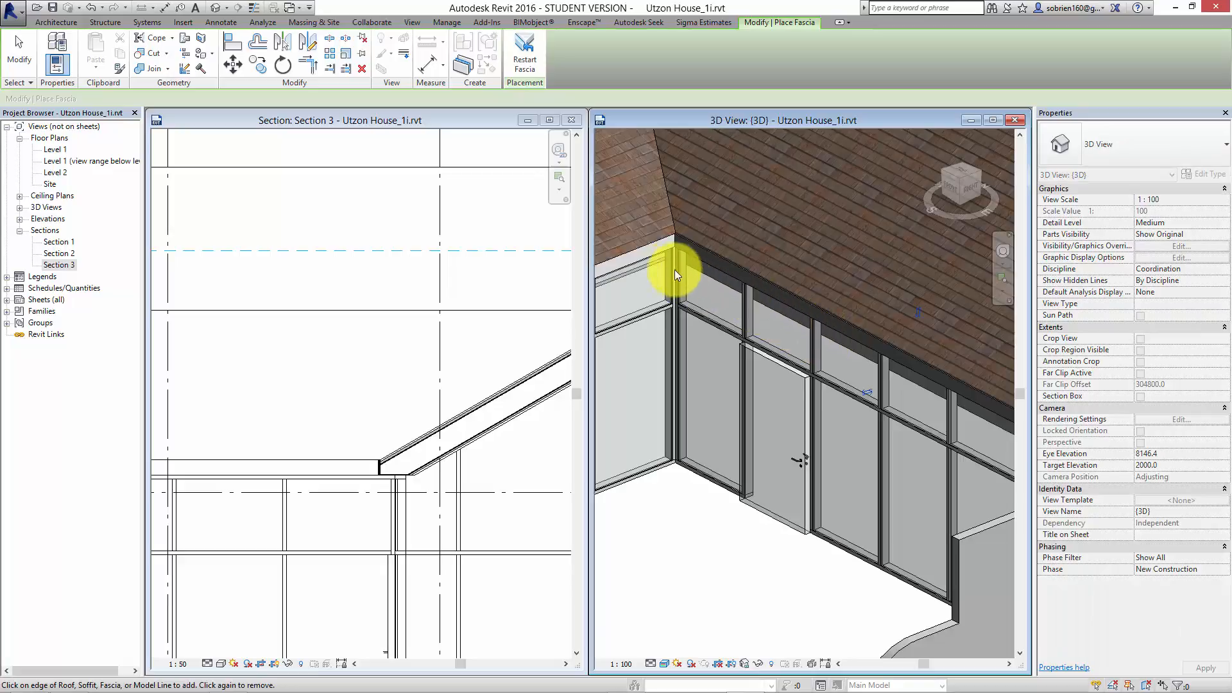
click(658, 255)
Step: Inspect the gable end and the mitred fascia corner above the courtyard glazing, and end fascia placement
shift+middle_drag(690, 310, 995, 344)
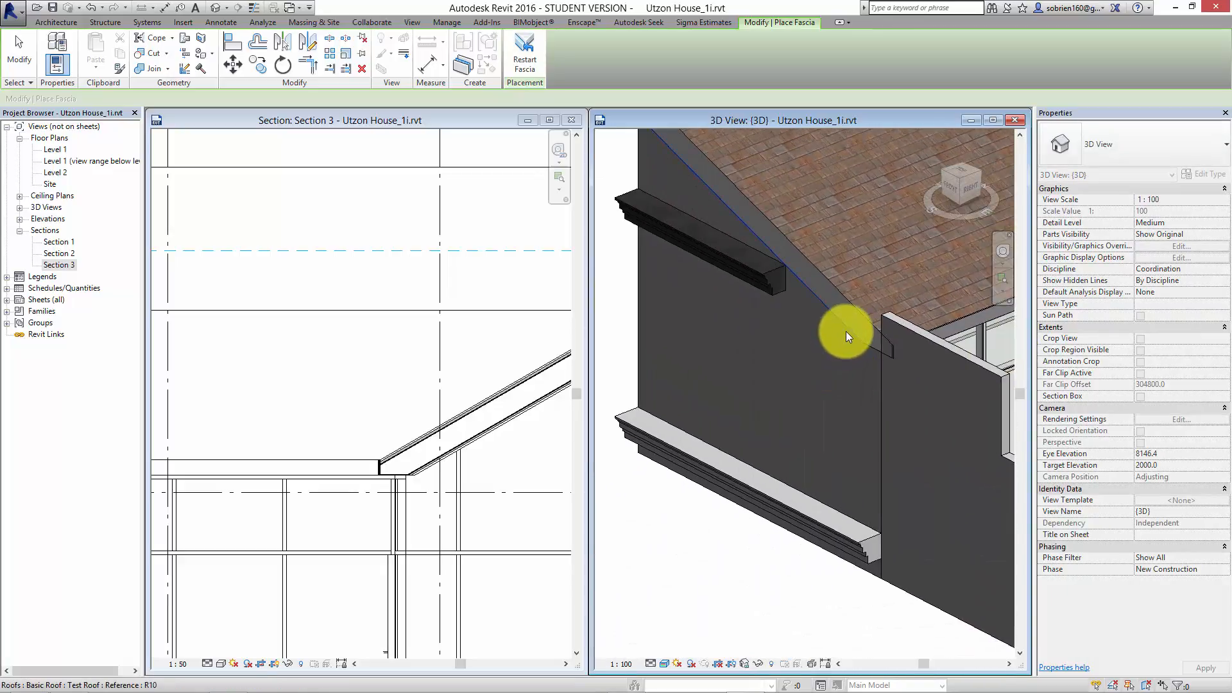
shift+middle_drag(842, 323, 688, 417)
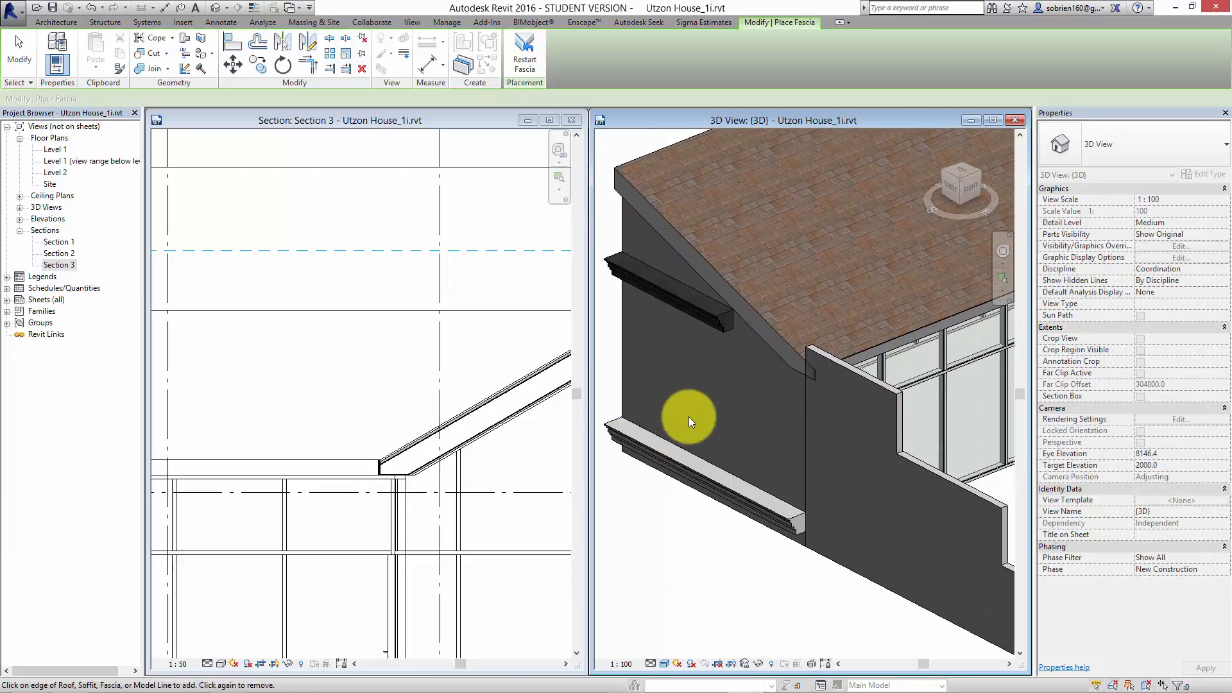
middle_drag(762, 367, 654, 407)
middle_drag(963, 314, 671, 402)
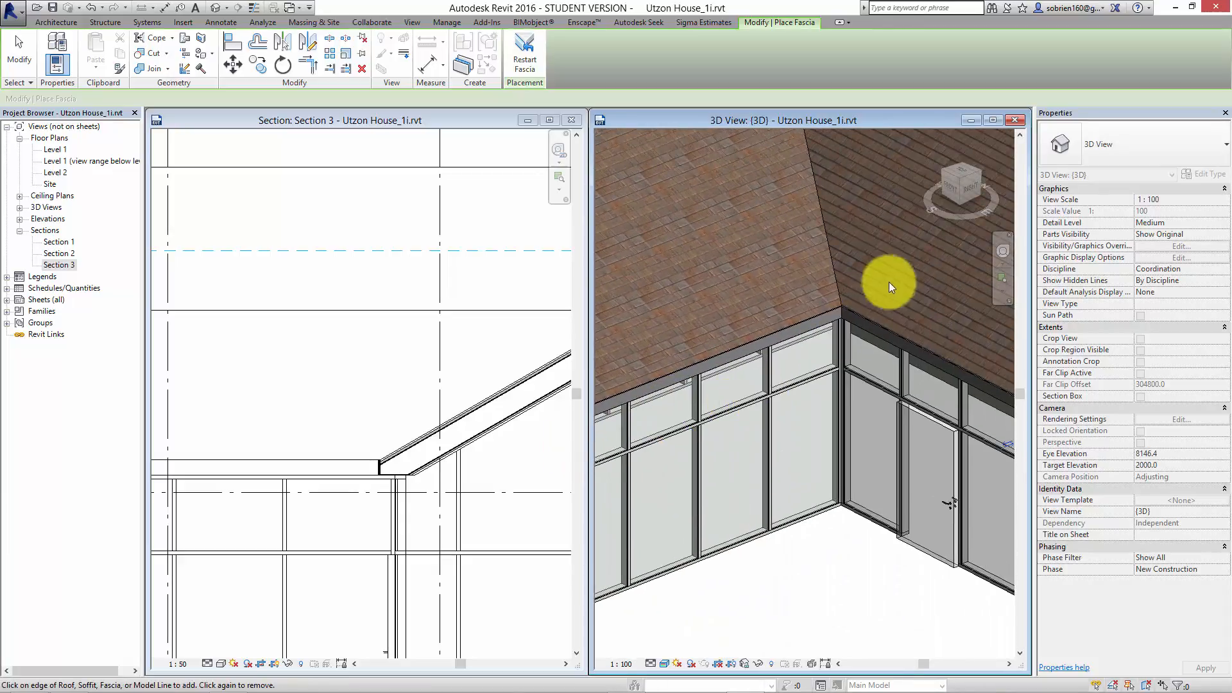
scroll(863, 303, up, 3)
scroll(835, 318, up, 5)
key(Escape)
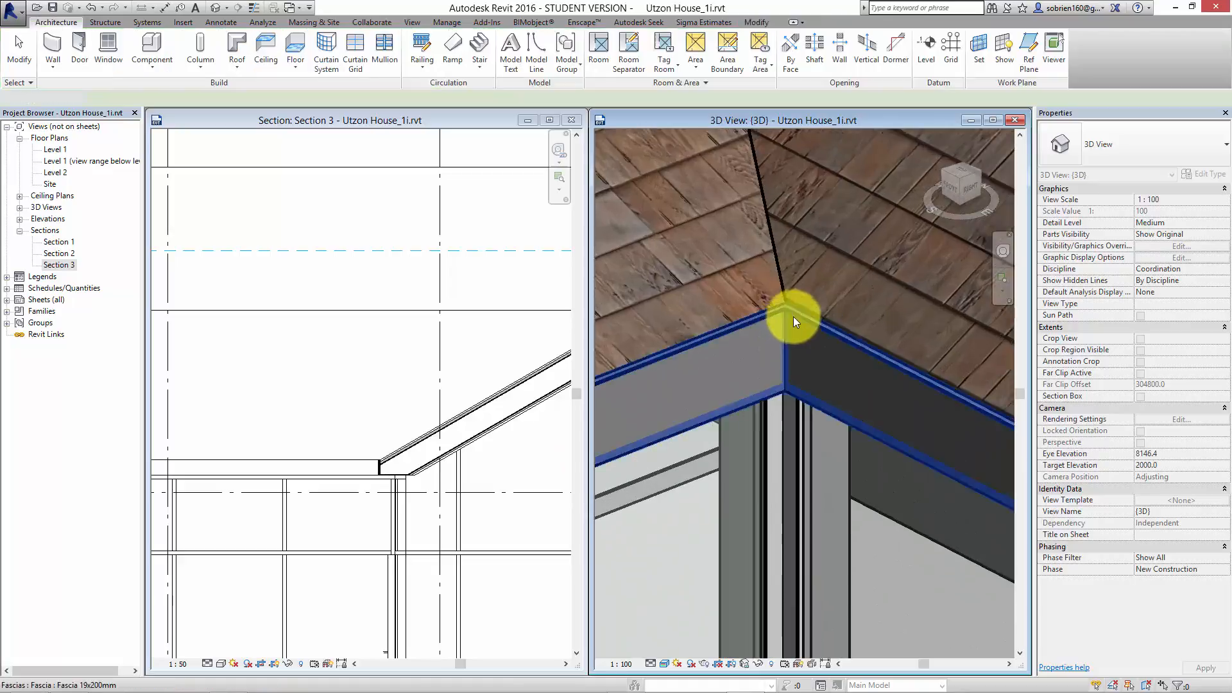
Step: Set the Section 3 view scale to 1:20 with the fascia at the eaves in close view
click(369, 488)
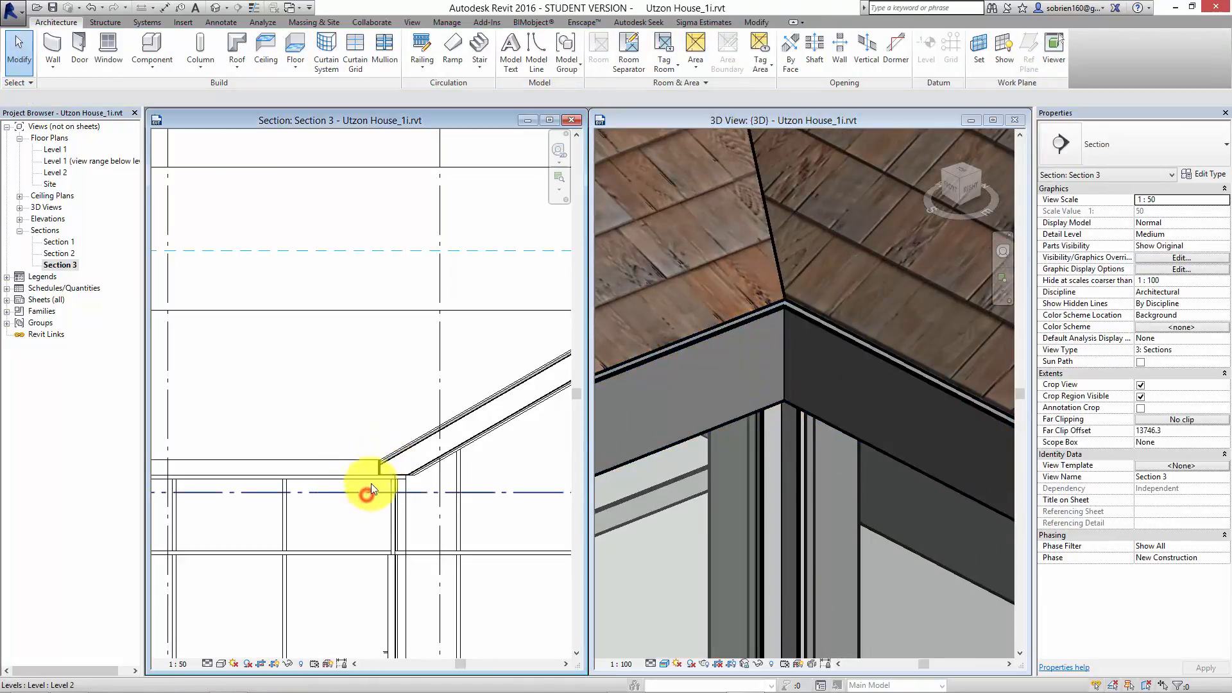
scroll(386, 471, up, 3)
scroll(418, 443, up, 3)
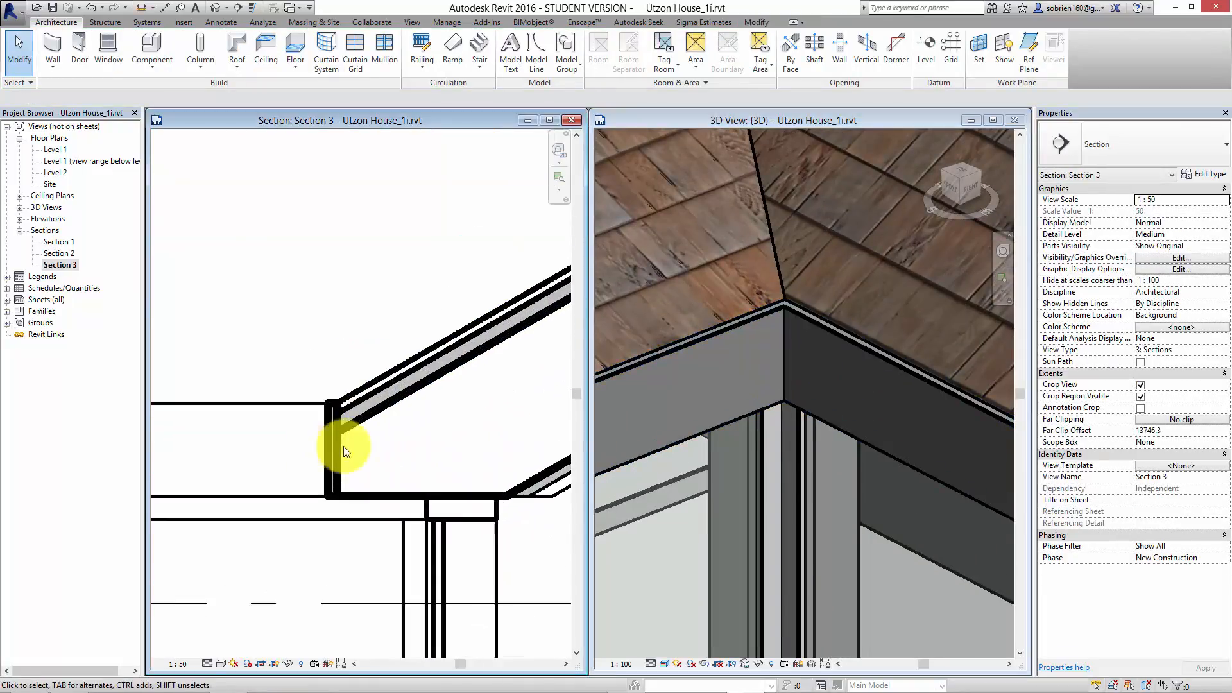
click(178, 663)
click(186, 536)
click(328, 555)
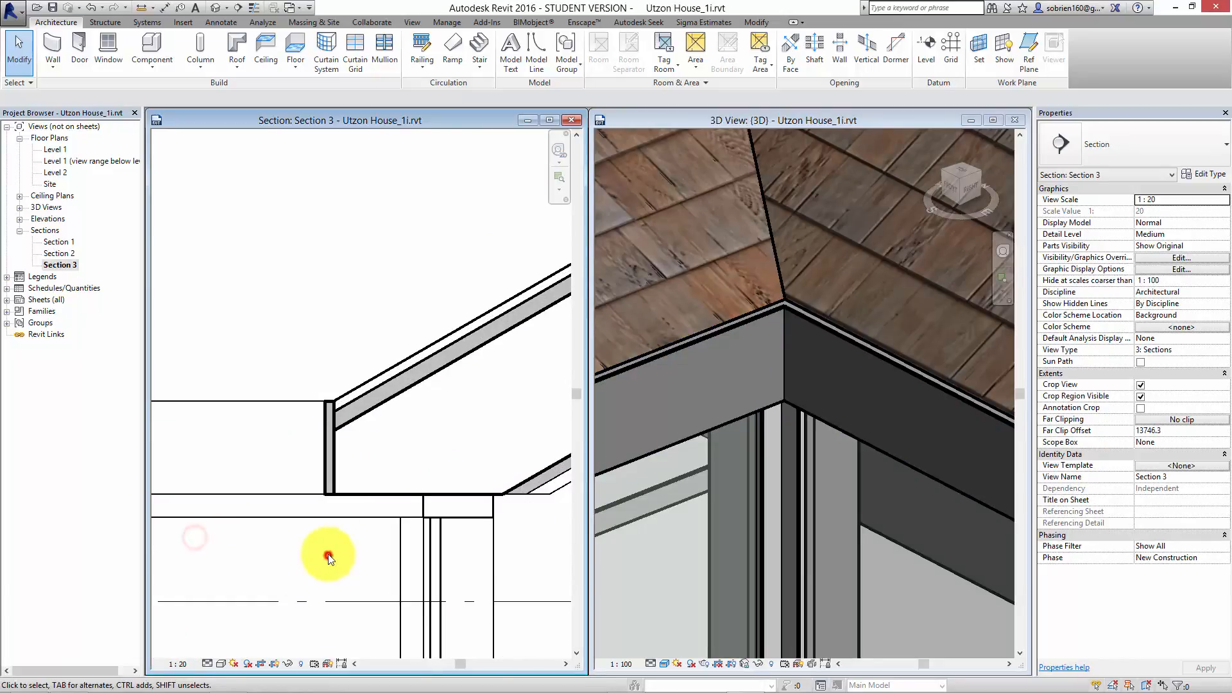
scroll(346, 436, up, 1)
scroll(353, 474, down, 1)
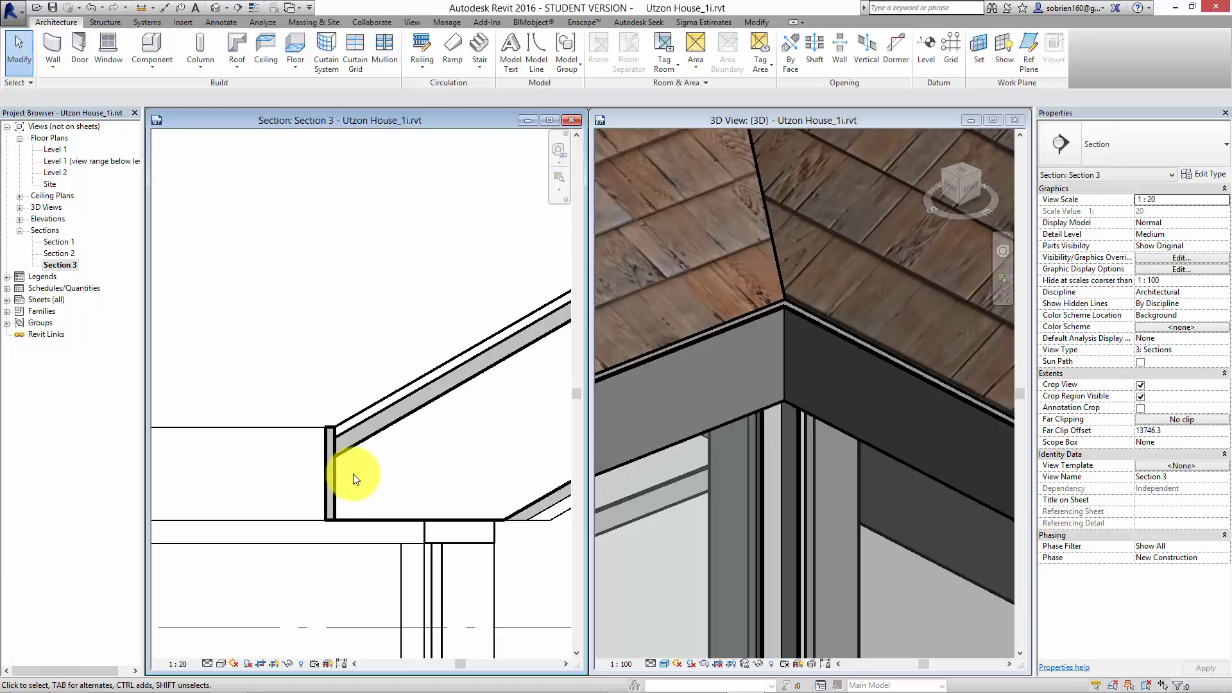
Step: Try the Cornice : Cornice profile on the courtyard fascia's type, Fascia 19x200mm
click(924, 383)
click(925, 380)
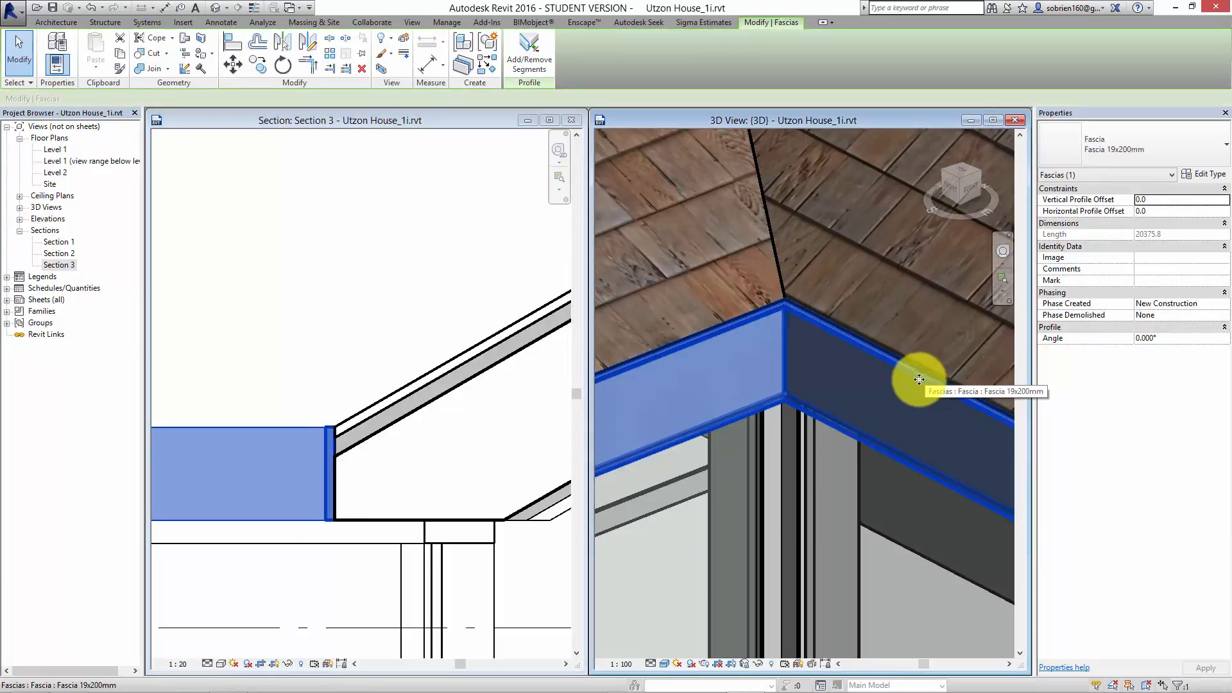
click(1220, 174)
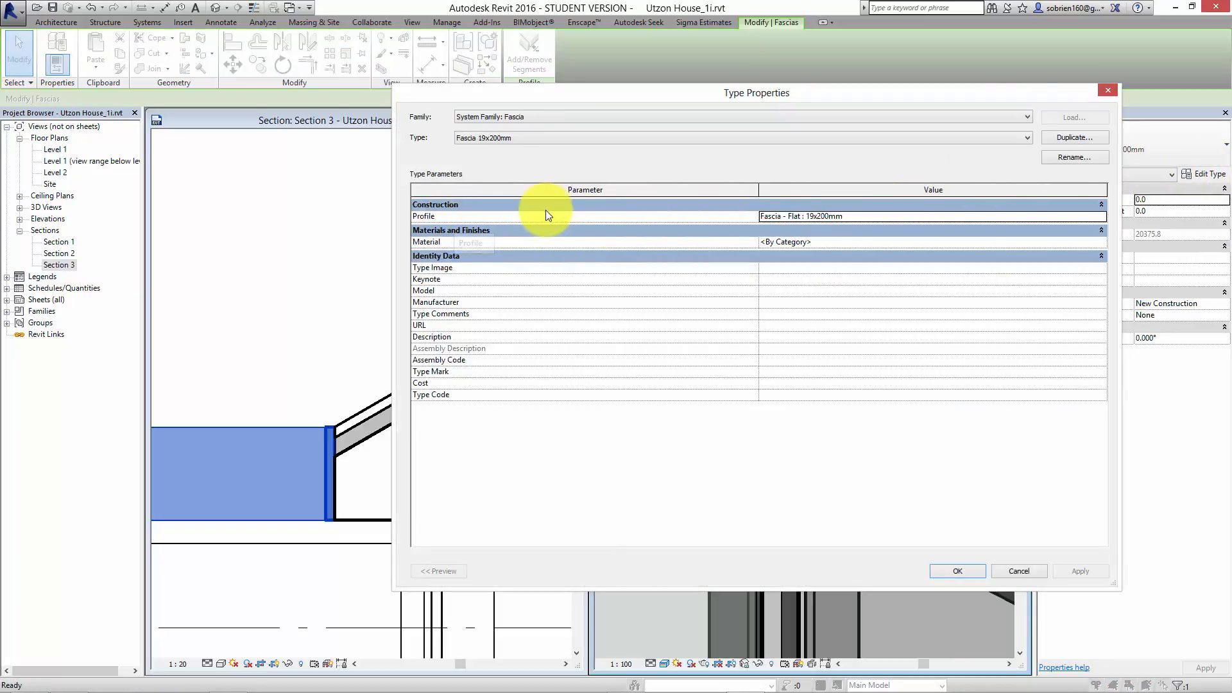
click(1091, 215)
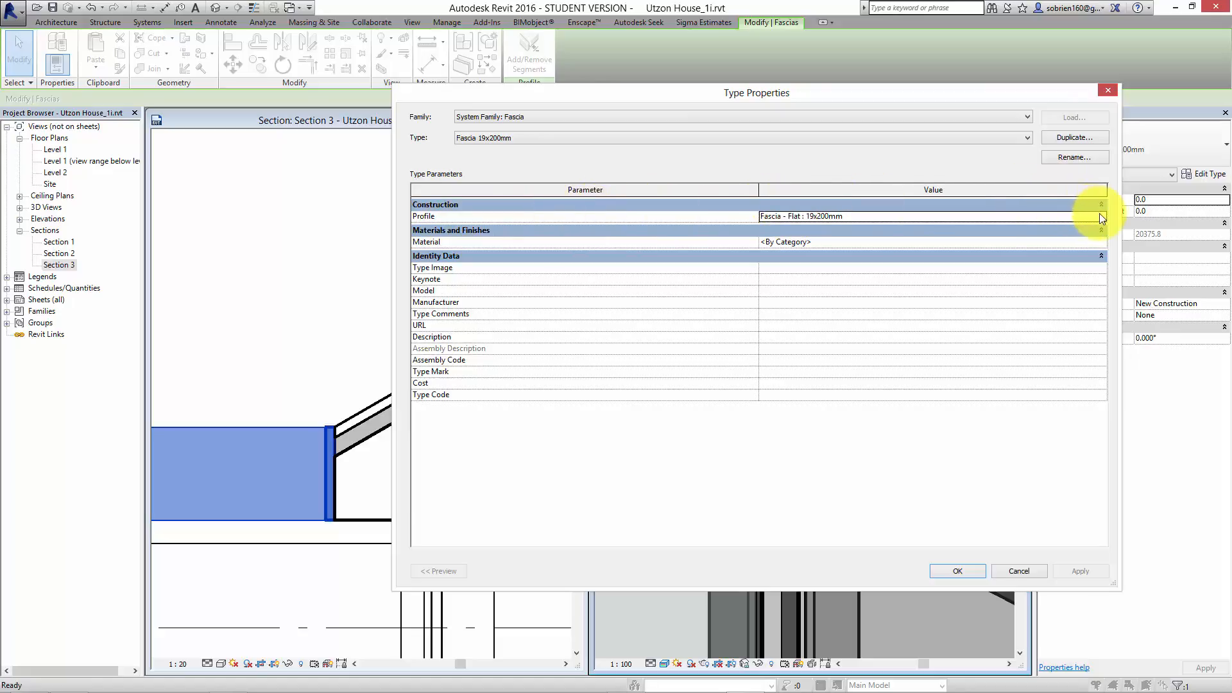
click(1102, 217)
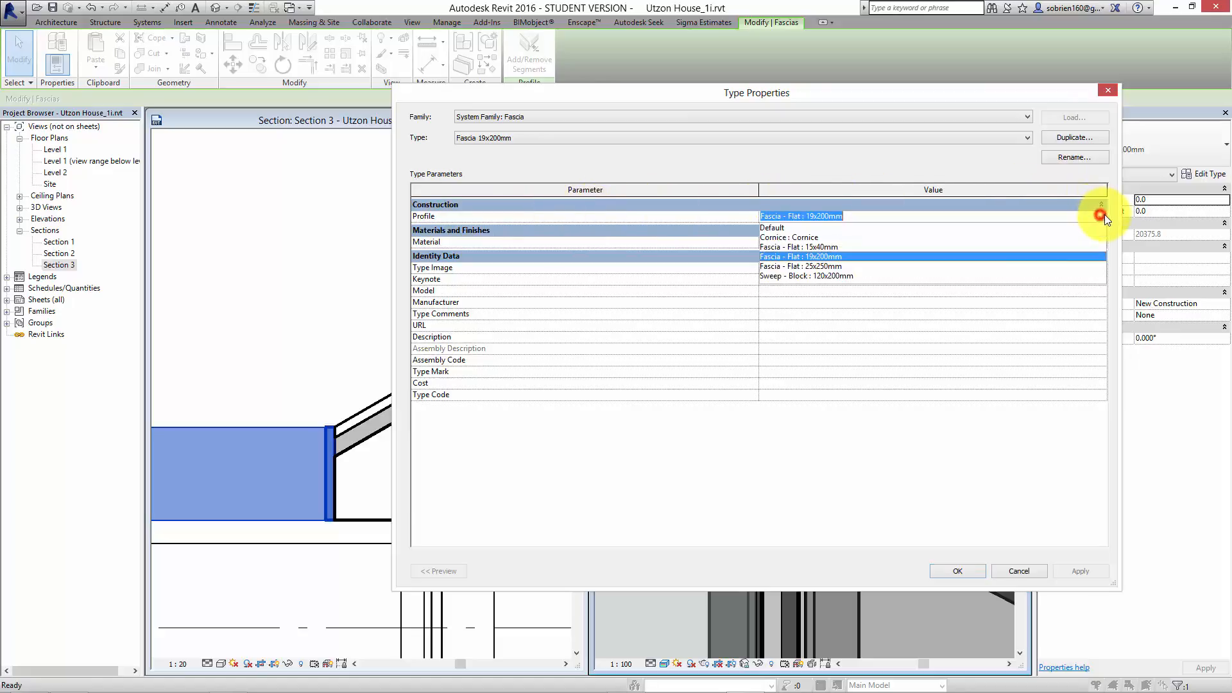
click(818, 237)
click(1092, 571)
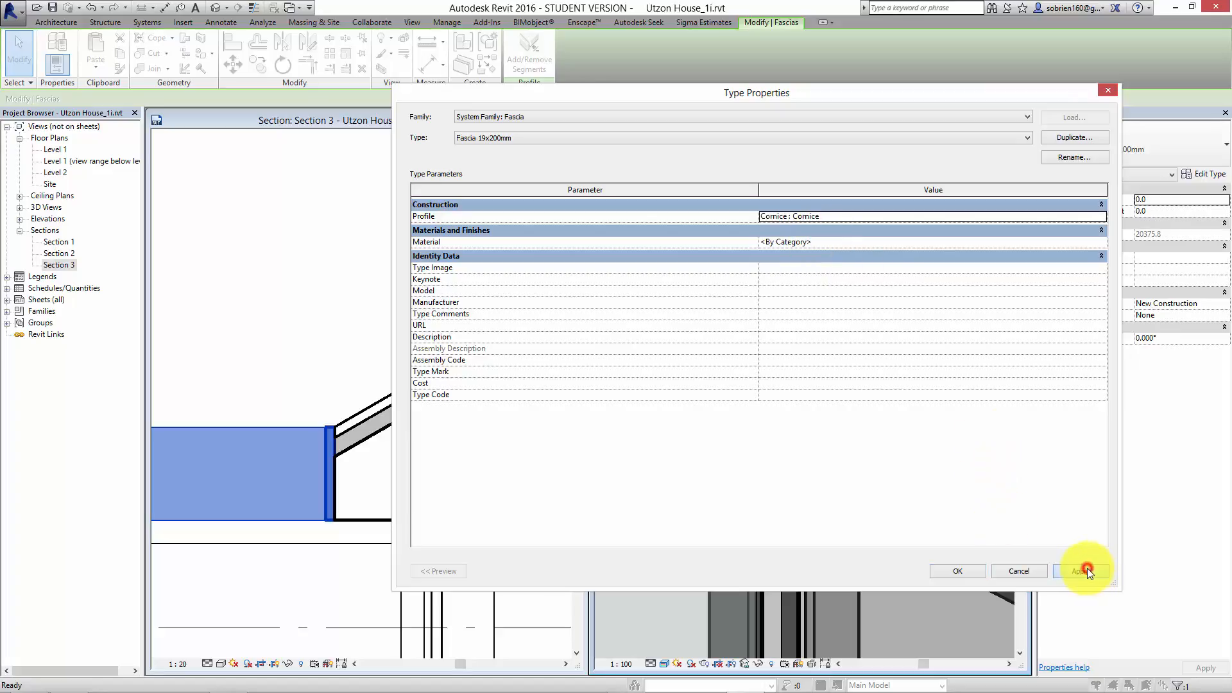
click(956, 571)
Step: Examine the cornice-profiled fascia around the courtyard corner in the 3D view, leaving nothing selected
scroll(870, 572, down, 5)
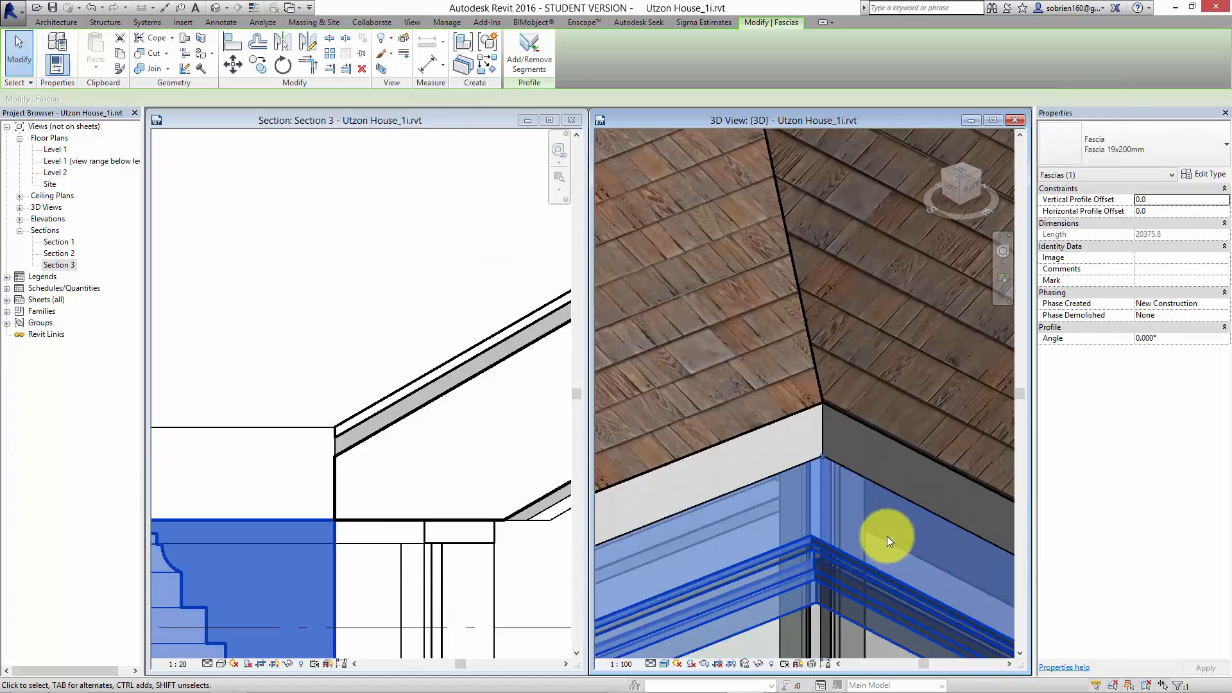
click(796, 506)
scroll(811, 491, down, 5)
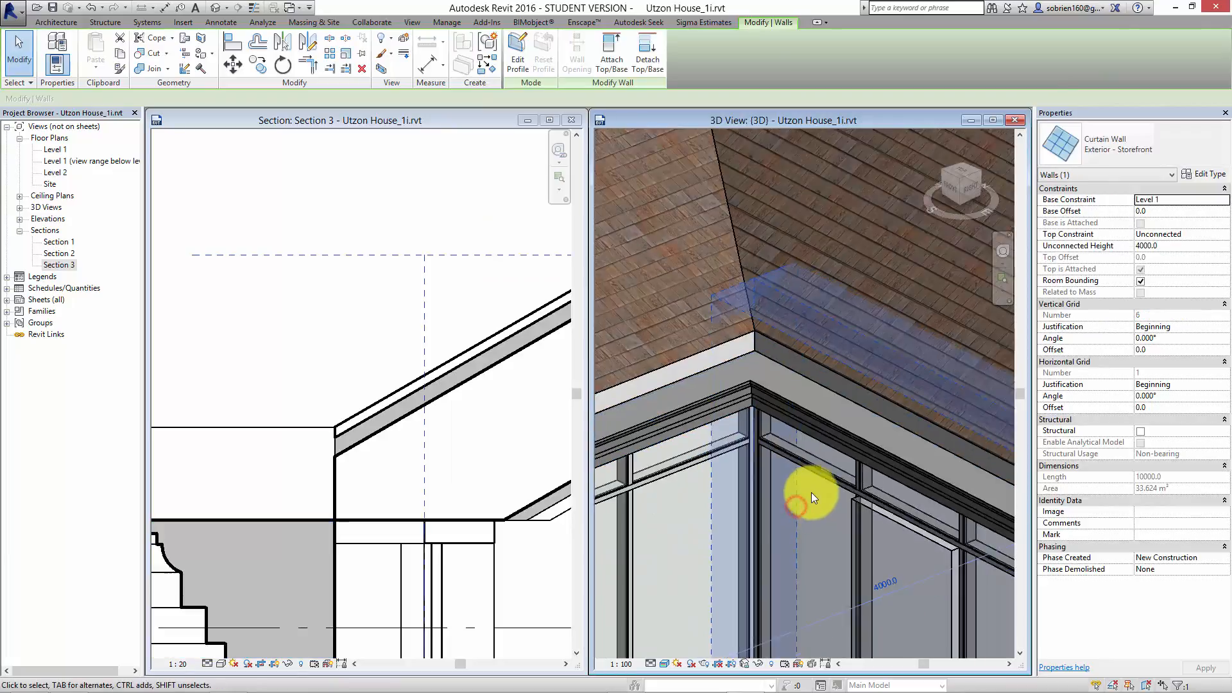
key(Escape)
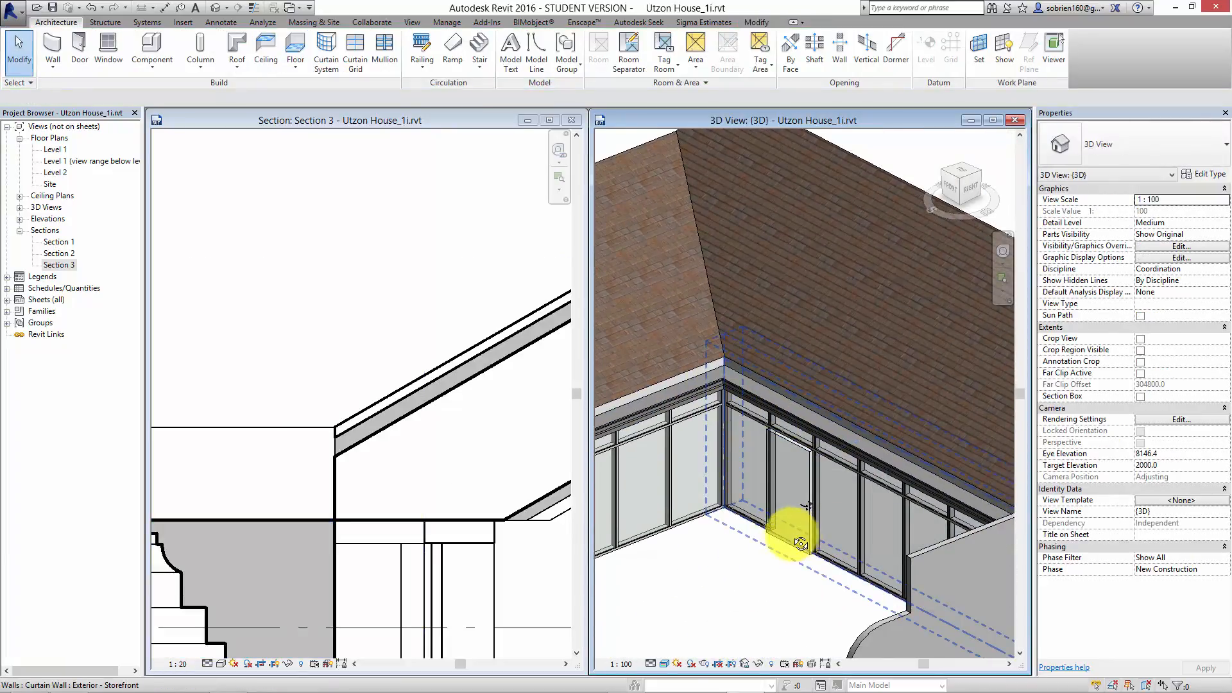
shift+middle_drag(796, 537, 762, 500)
scroll(770, 424, up, 4)
scroll(775, 399, up, 1)
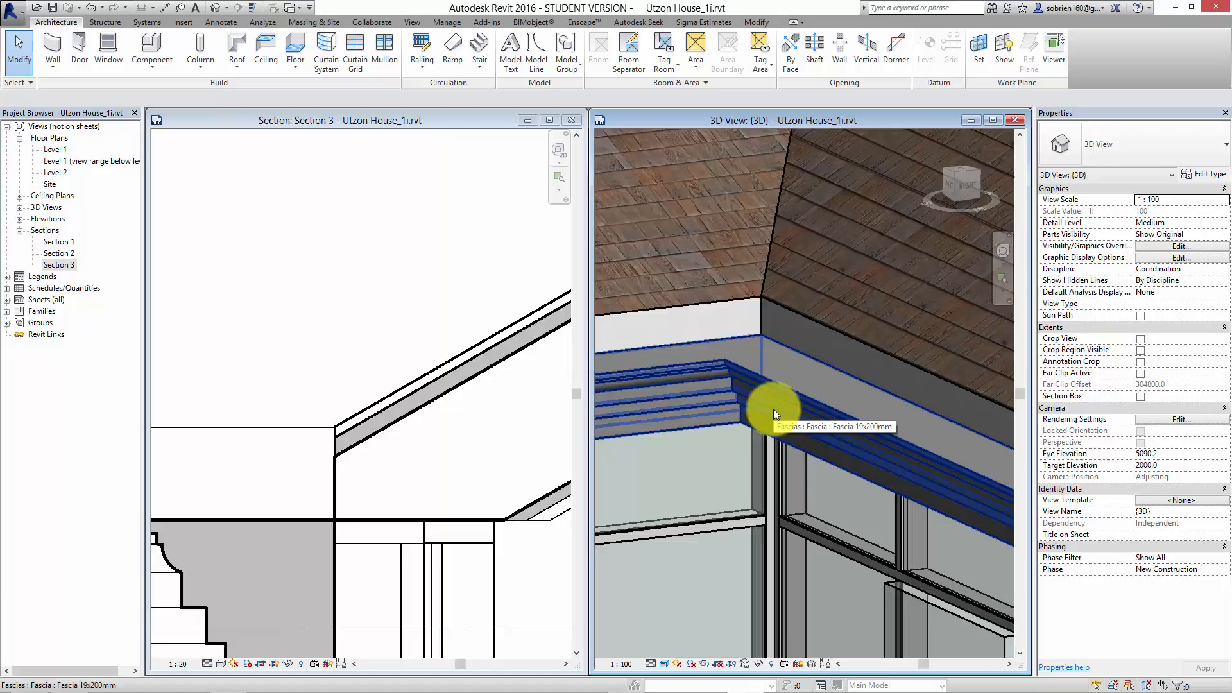
shift+middle_drag(779, 426, 827, 437)
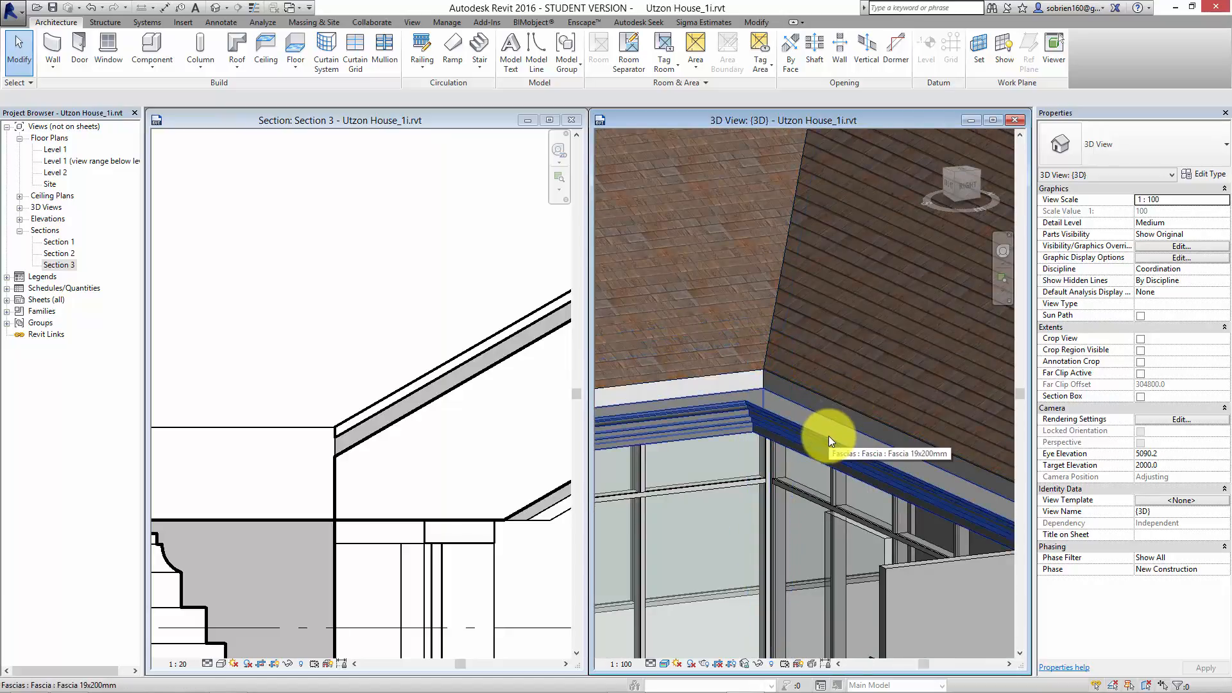
Step: Return the fascia type's profile to Fascia - Flat : 19x200mm
click(829, 436)
click(1203, 174)
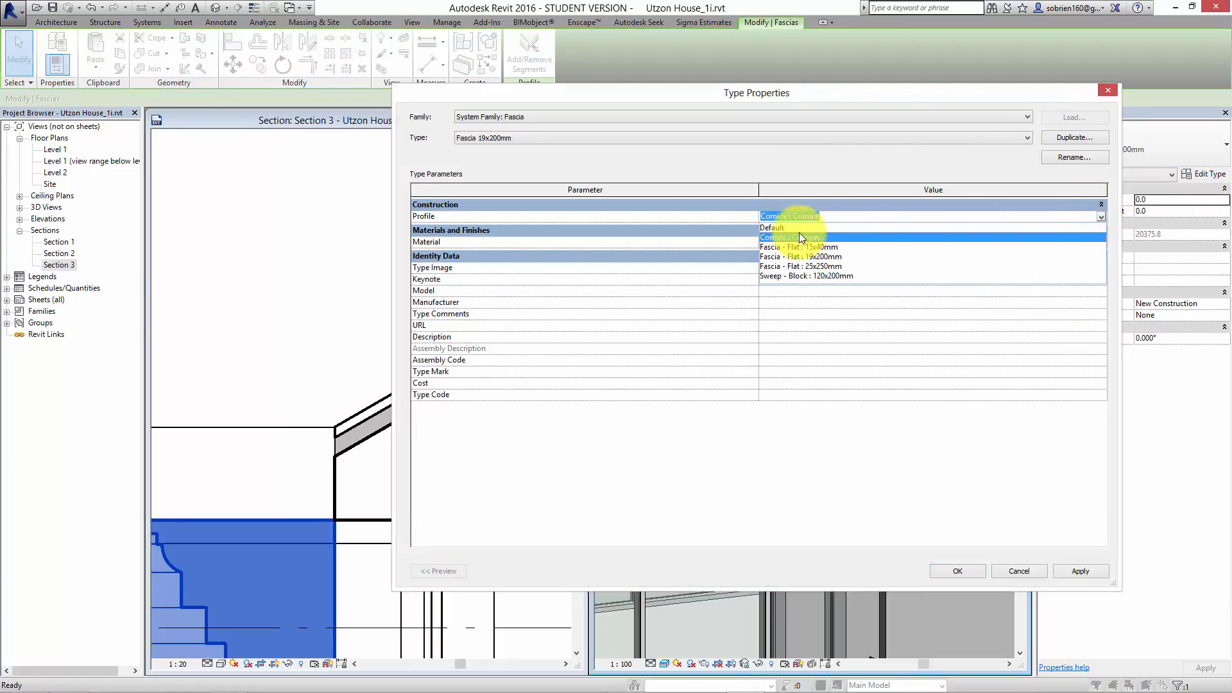
click(822, 256)
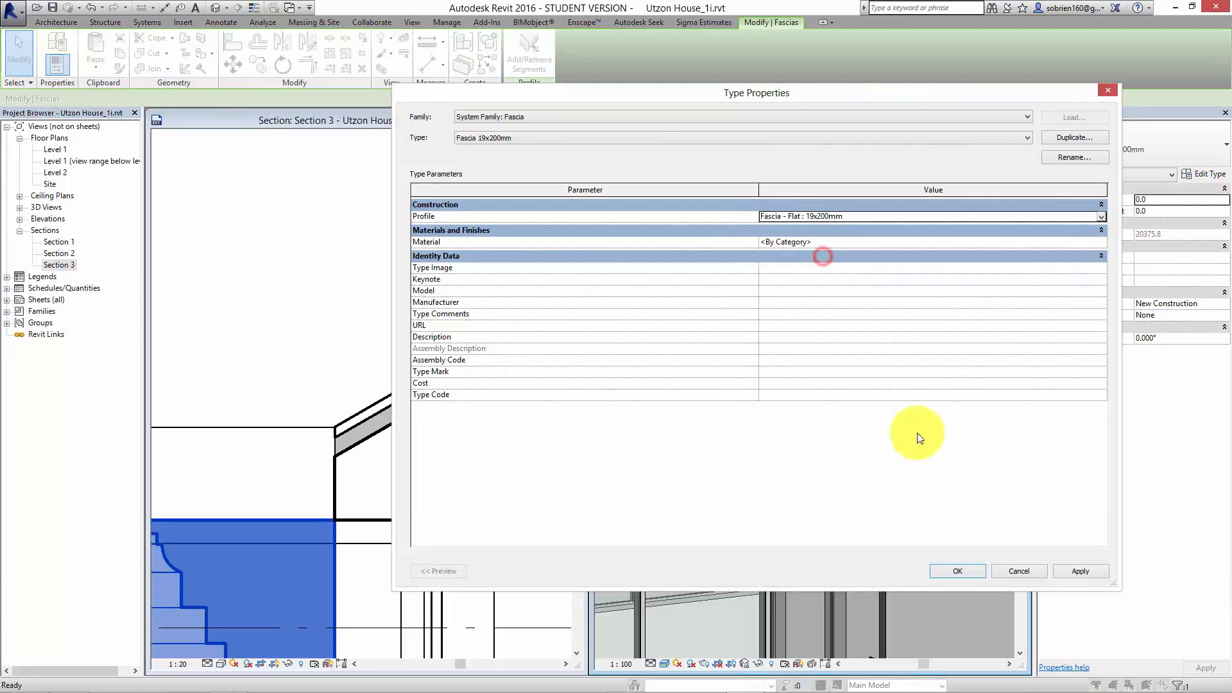
click(958, 571)
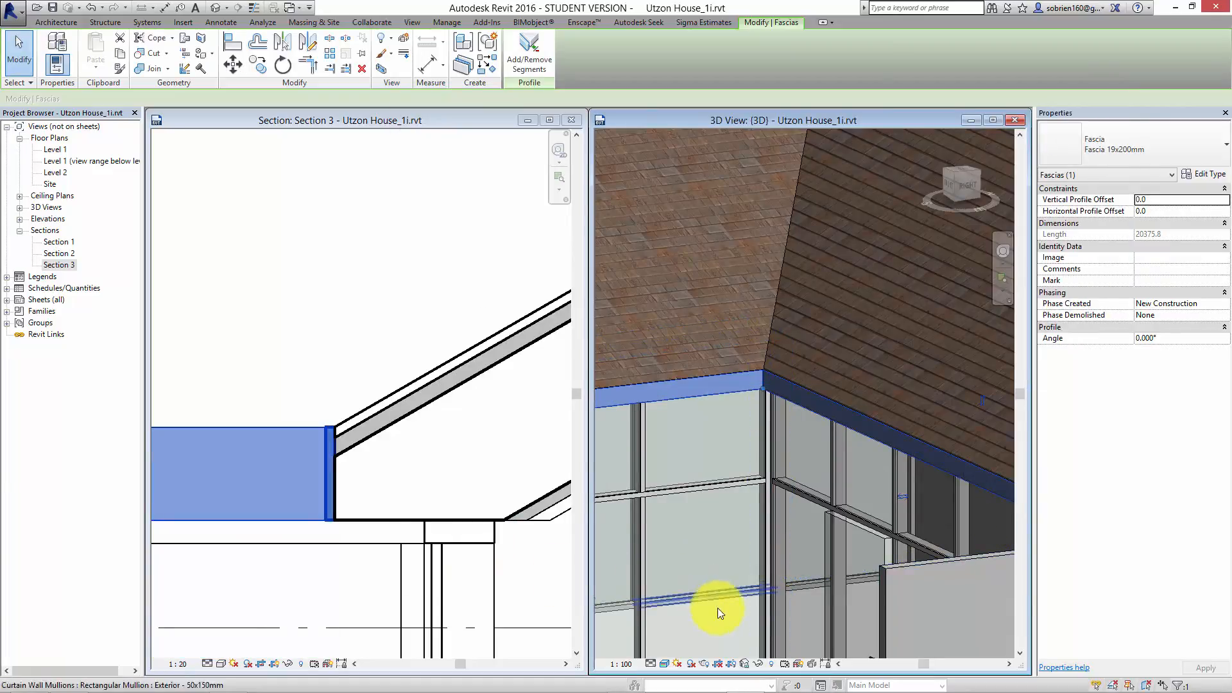
Step: Clear the fascia selection and view the courtyard roof from farther away in the 3D view
click(733, 618)
scroll(719, 371, down, 5)
click(674, 217)
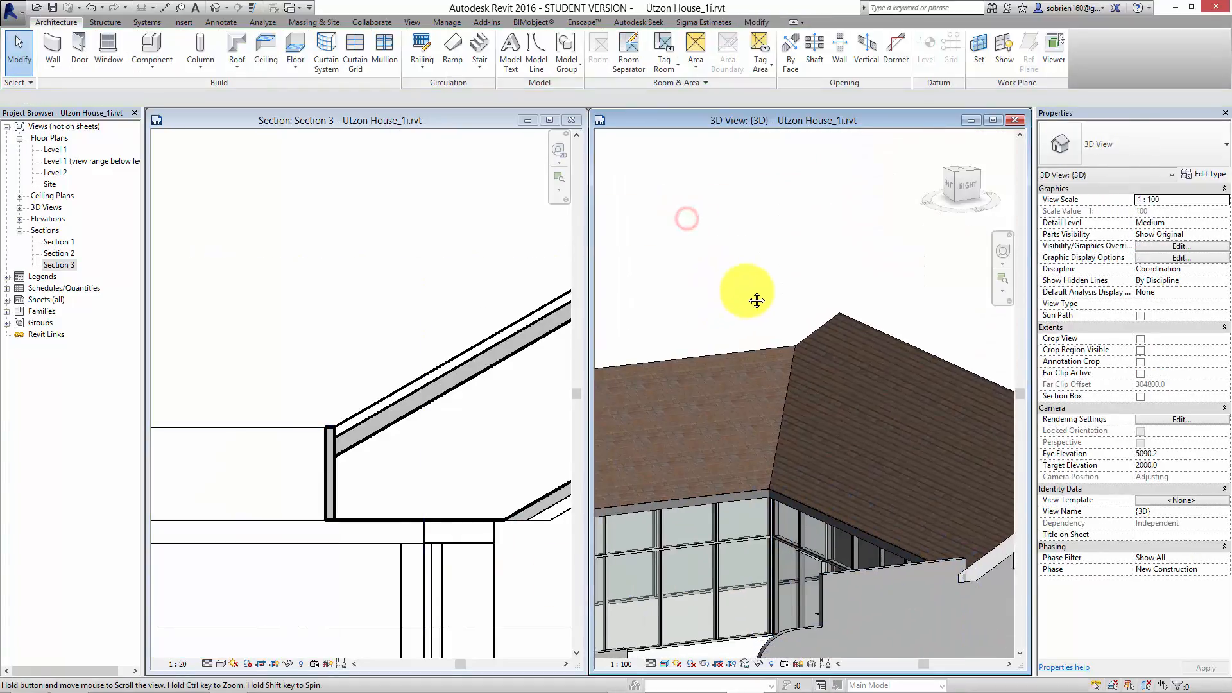
middle_drag(762, 324, 751, 299)
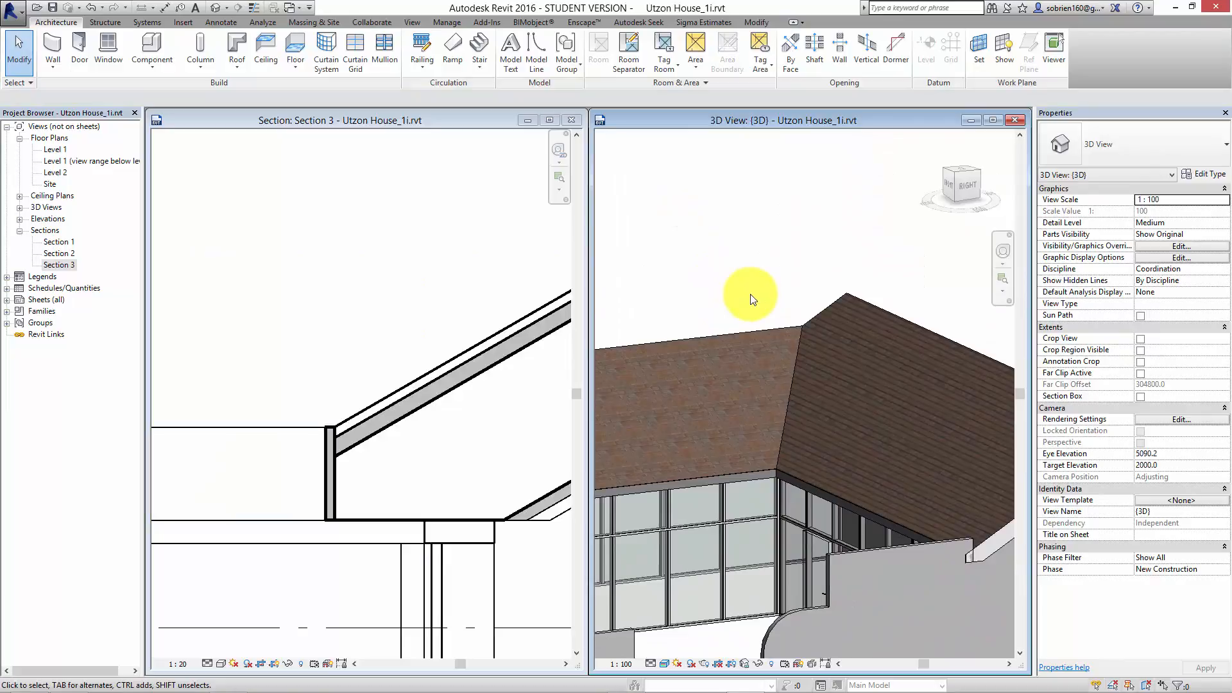
Step: Preview the Metric Profile.rft family template for custom profiles without creating a new family
click(14, 13)
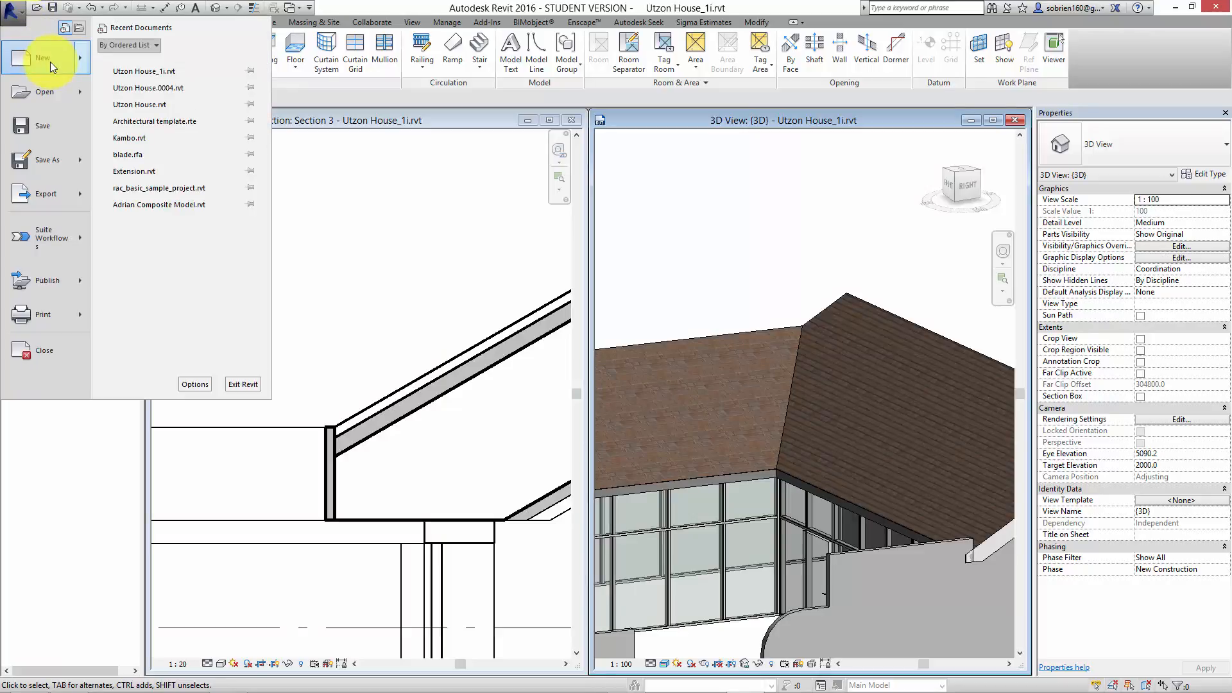
mouse_move(52, 67)
click(141, 90)
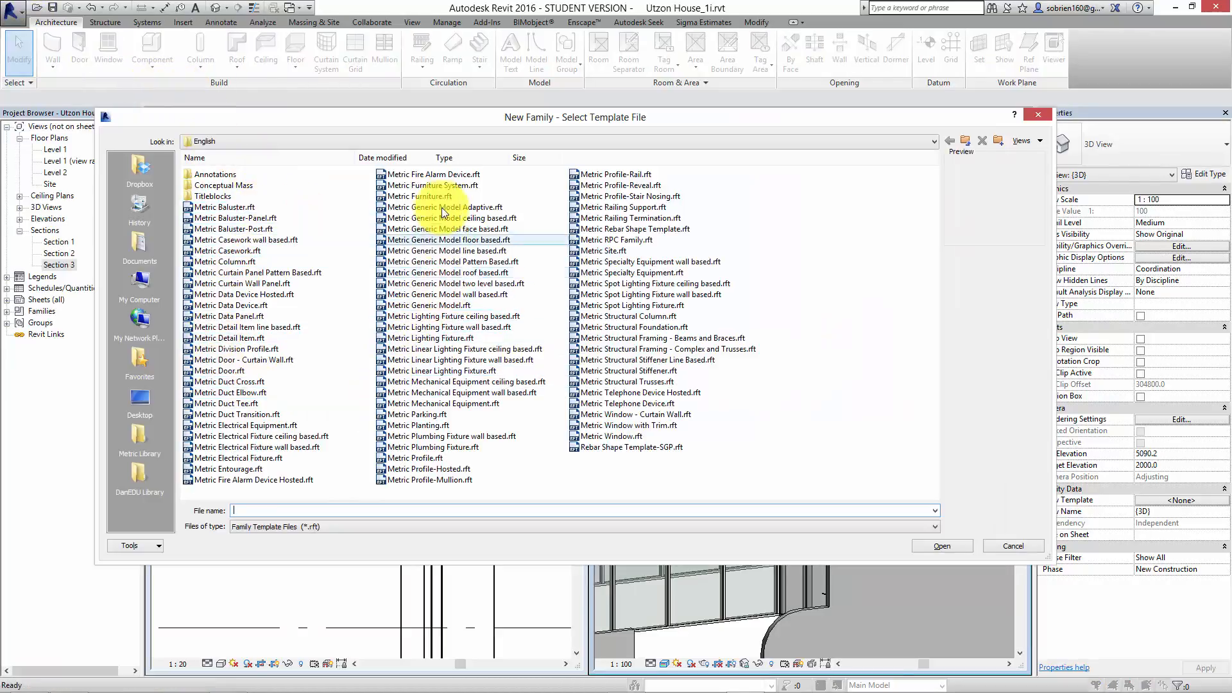
click(433, 459)
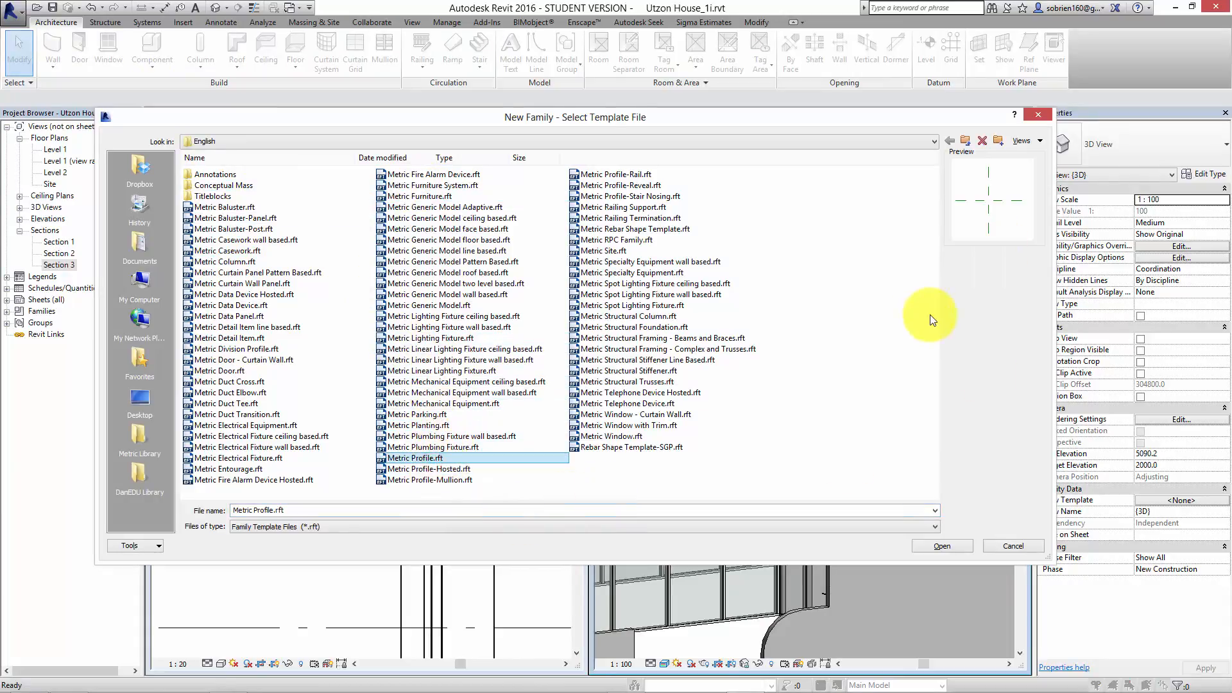
click(1017, 547)
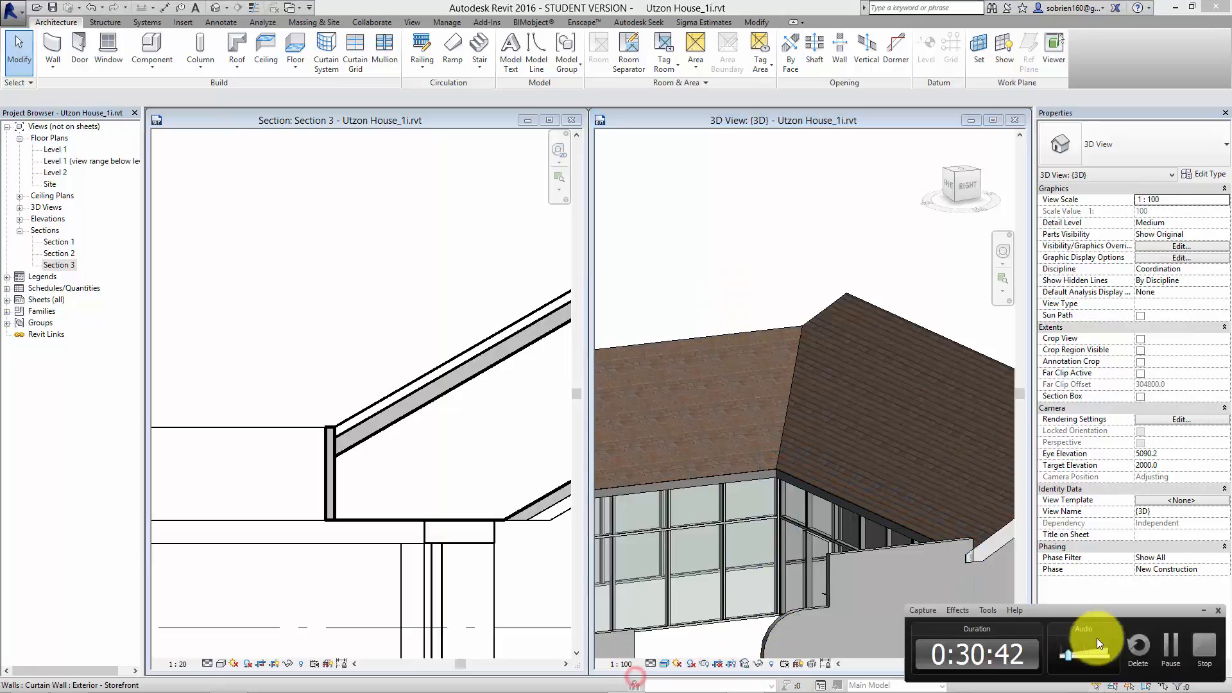
click(1169, 649)
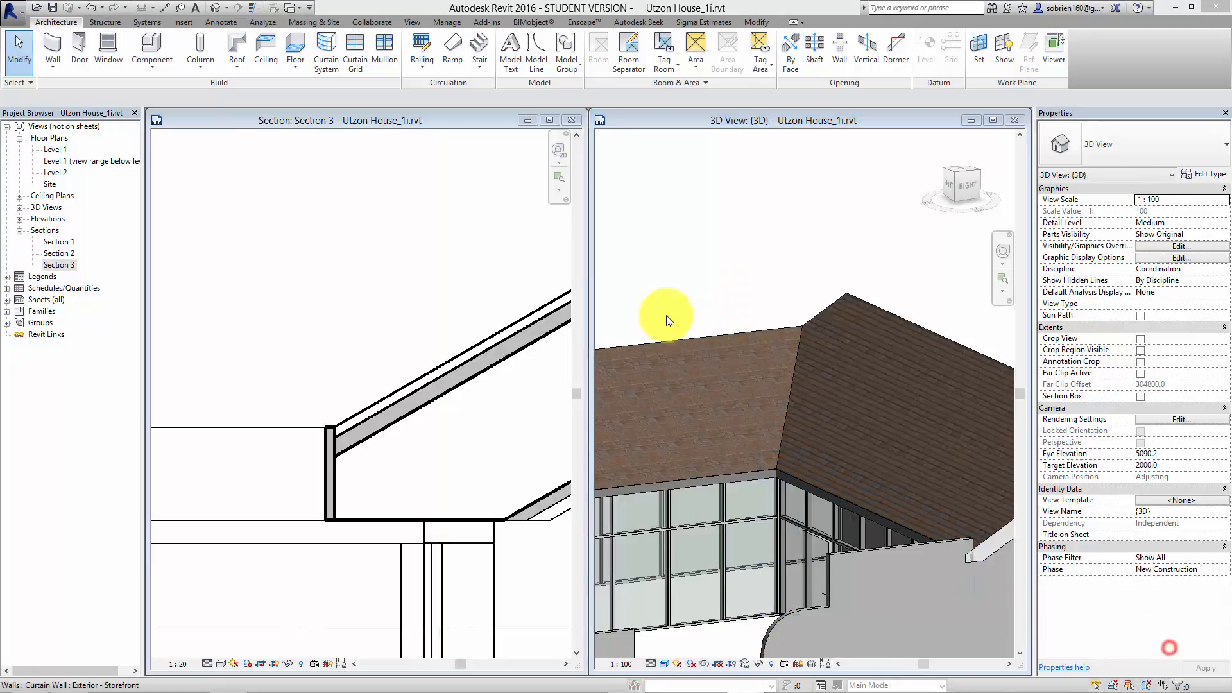
Step: Show the whole courtyard from above in the 3D view beside the eaves detail in Section 3
shift+middle_drag(701, 288, 828, 379)
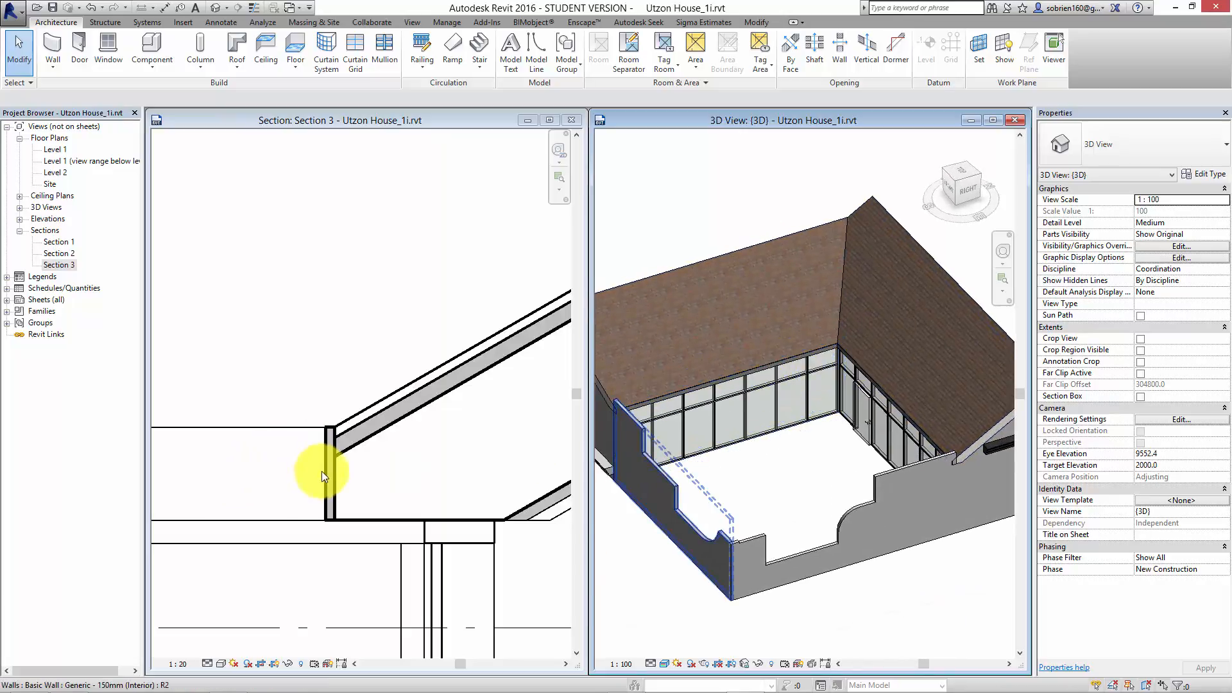
click(370, 571)
scroll(359, 493, down, 2)
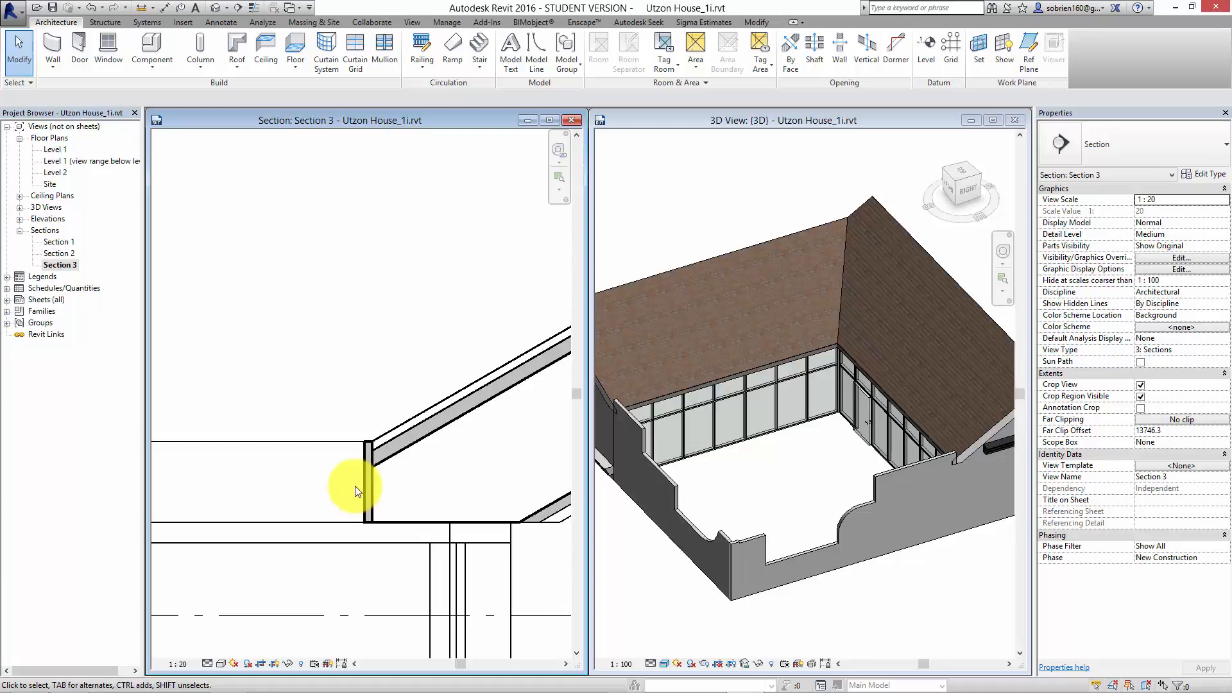
scroll(344, 495, up, 1)
mouse_move(325, 507)
middle_down()
mouse_move(343, 523)
mouse_move(337, 501)
middle_up()
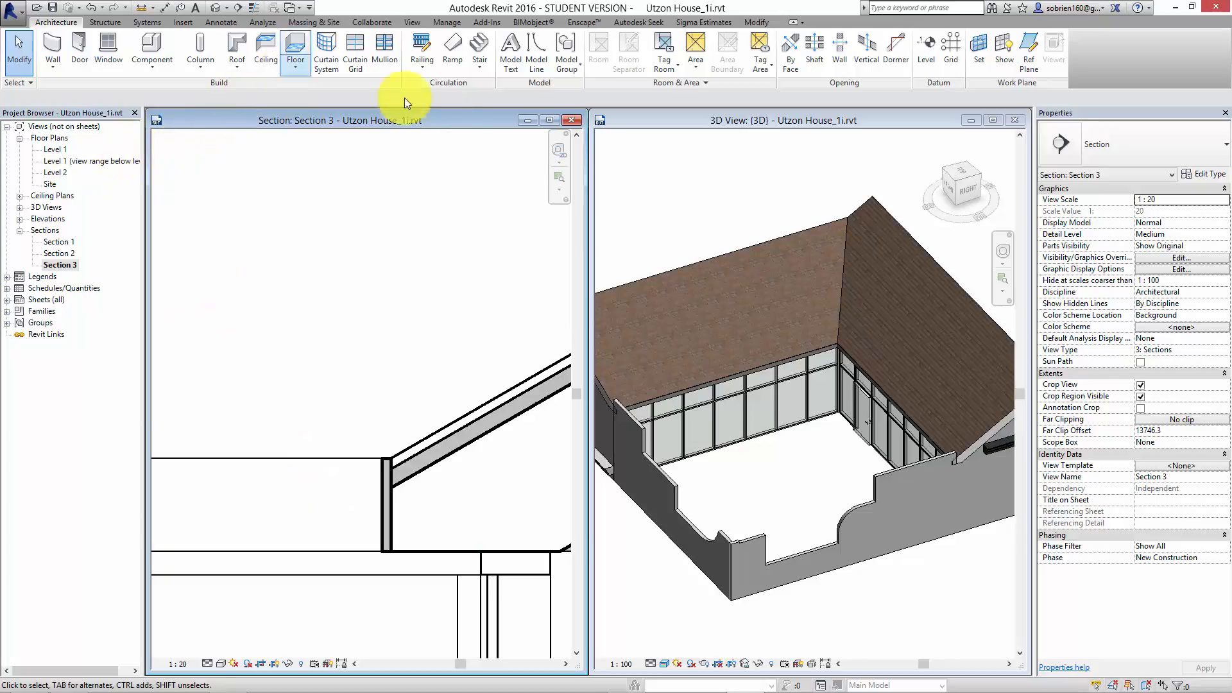
click(628, 680)
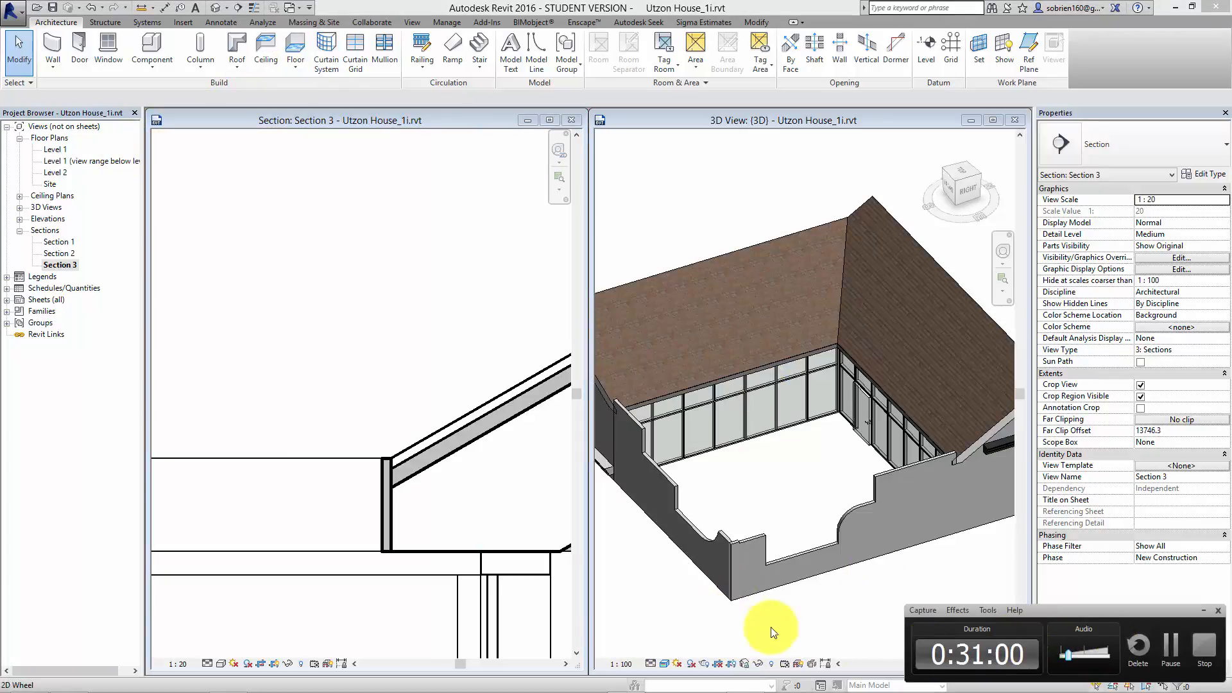
click(1204, 610)
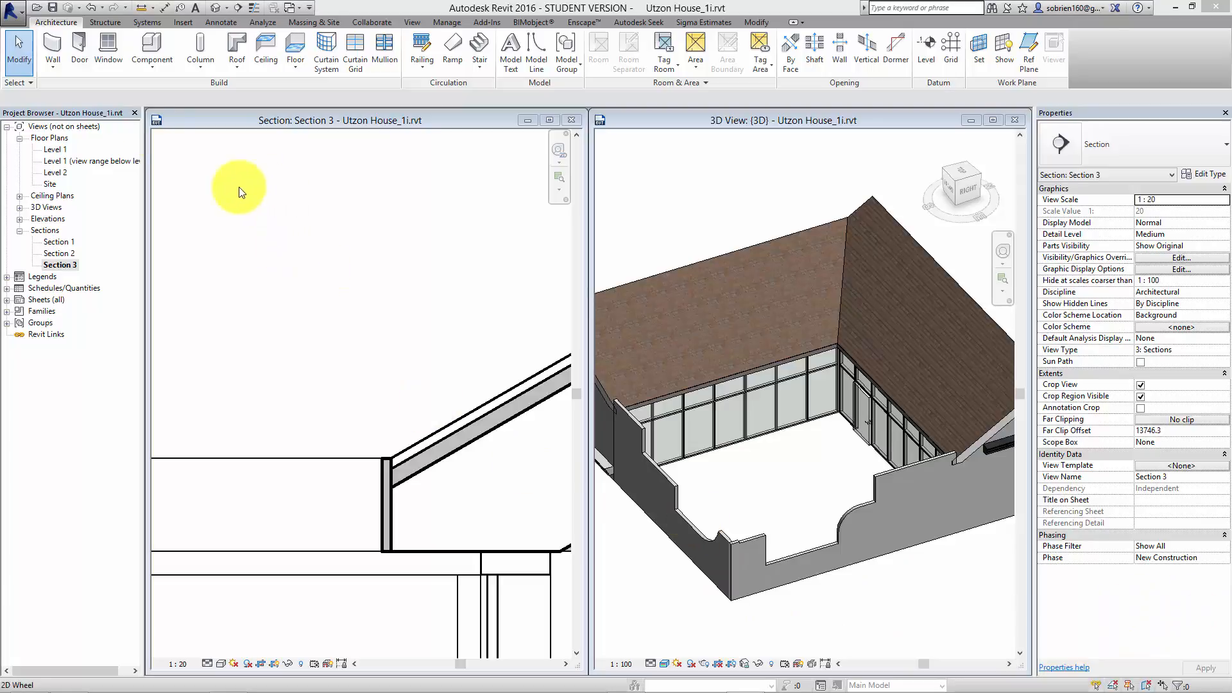
Step: Add a Gutter - r120mm along the fascias on both roof sides of the courtyard, joined at the inner corner
click(241, 68)
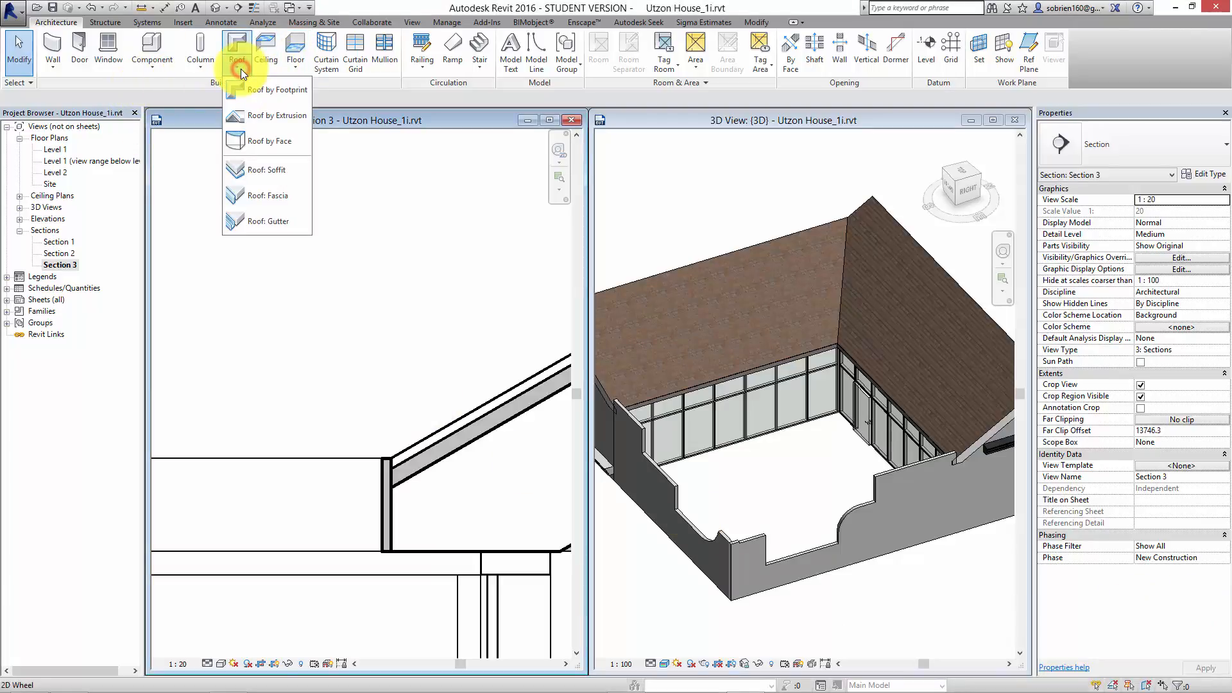
click(265, 220)
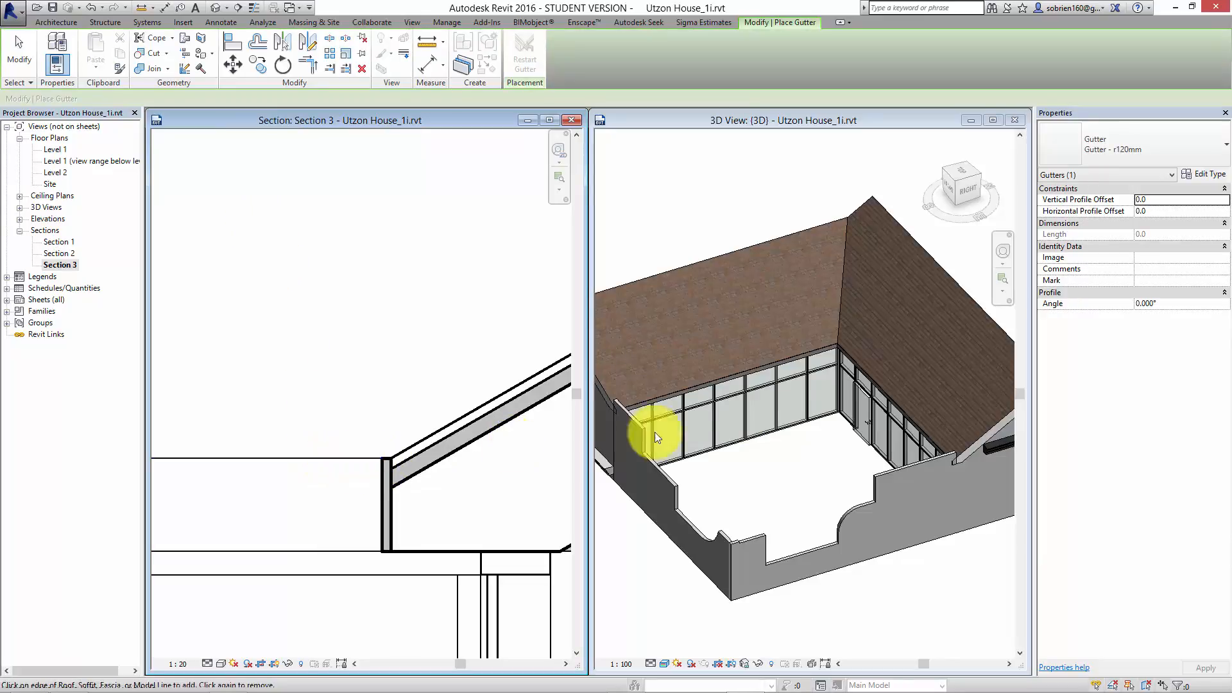
click(810, 348)
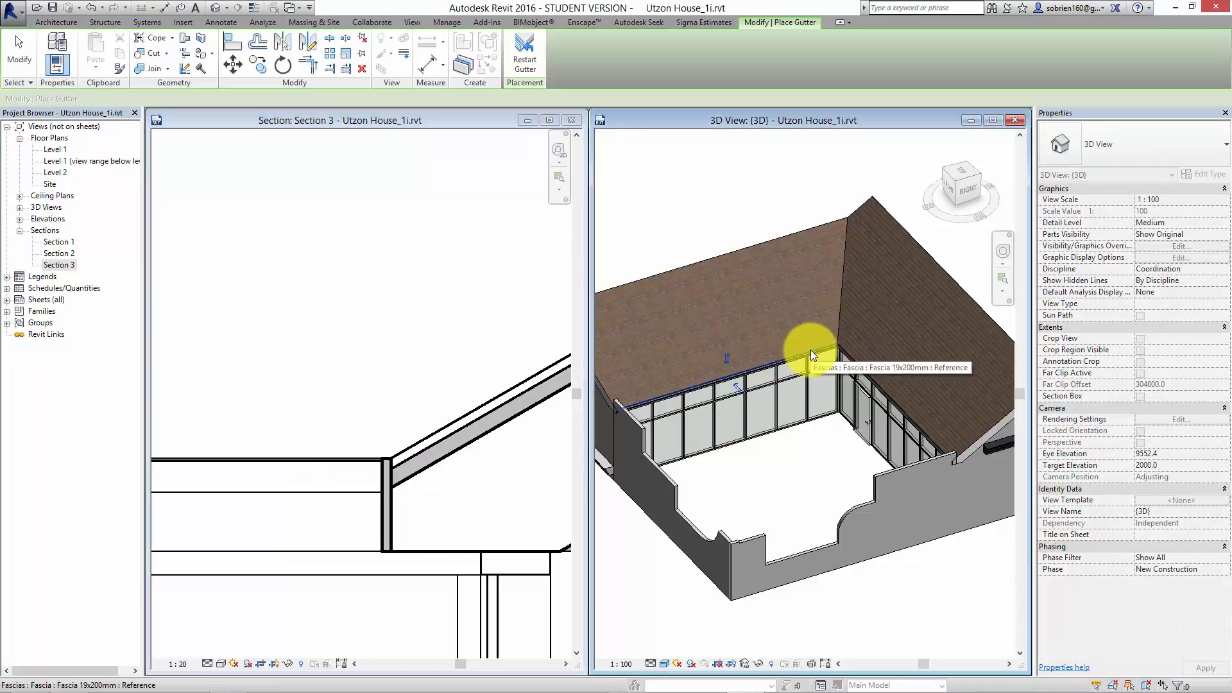
scroll(811, 349, up, 3)
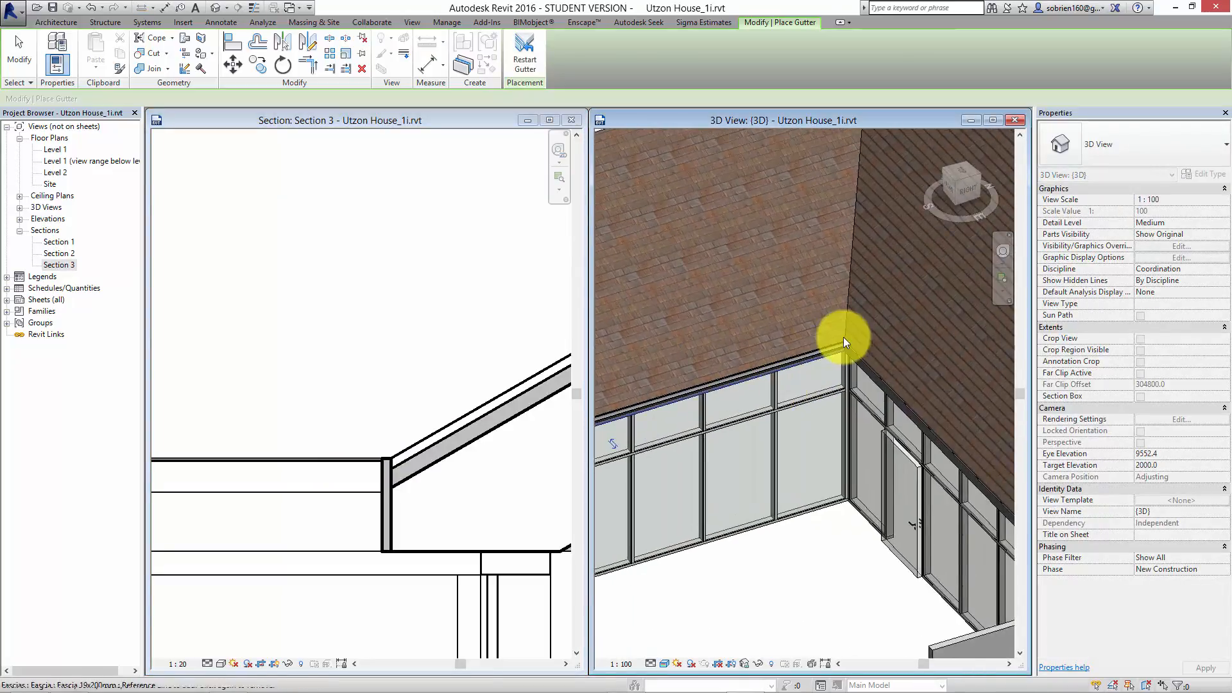
scroll(843, 337, up, 4)
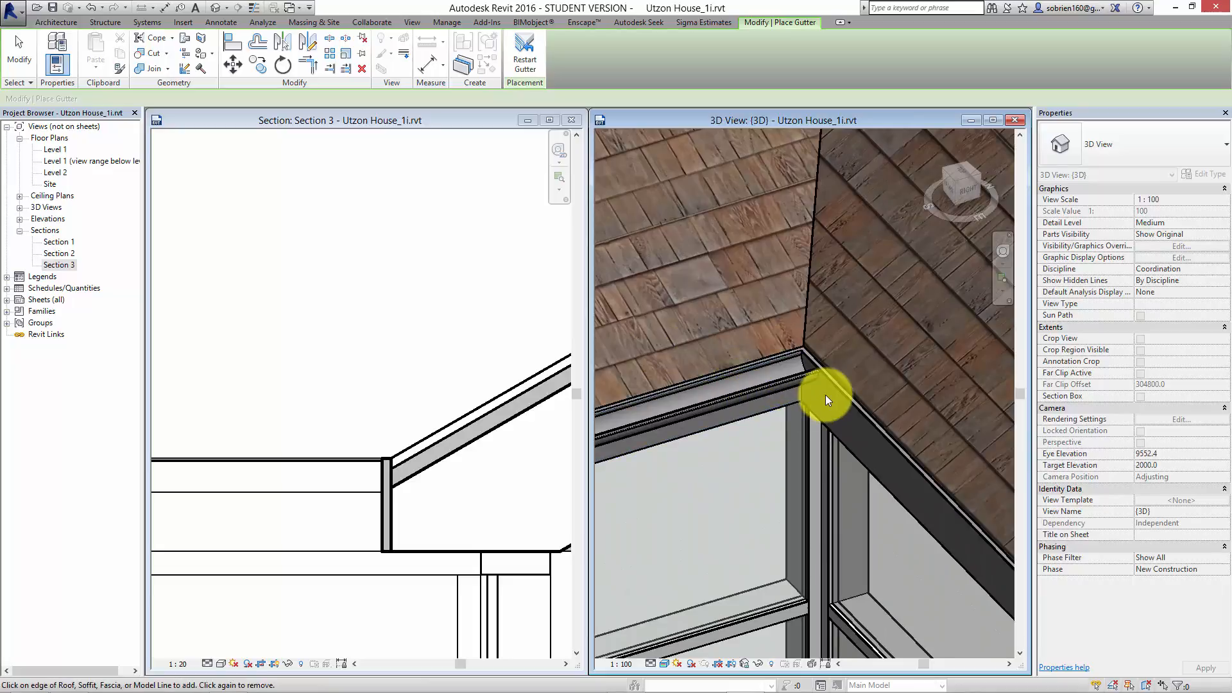
click(834, 391)
shift+middle_drag(772, 431, 804, 412)
scroll(794, 600, up, 4)
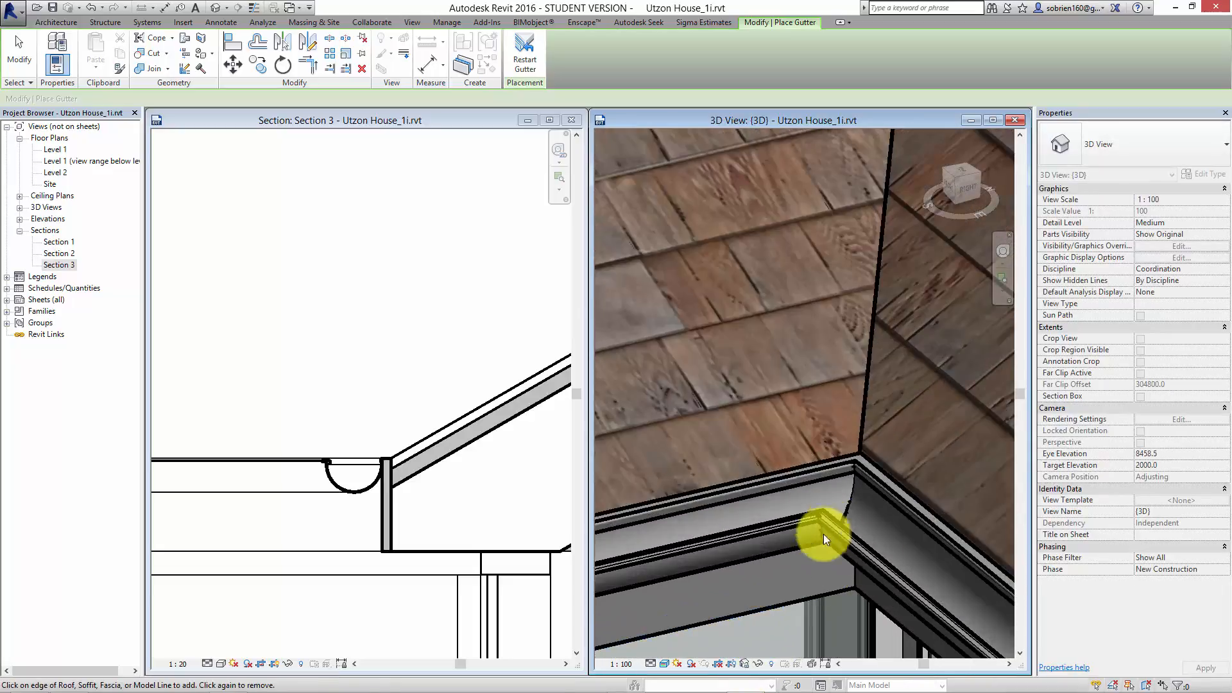
shift+middle_drag(807, 540, 778, 541)
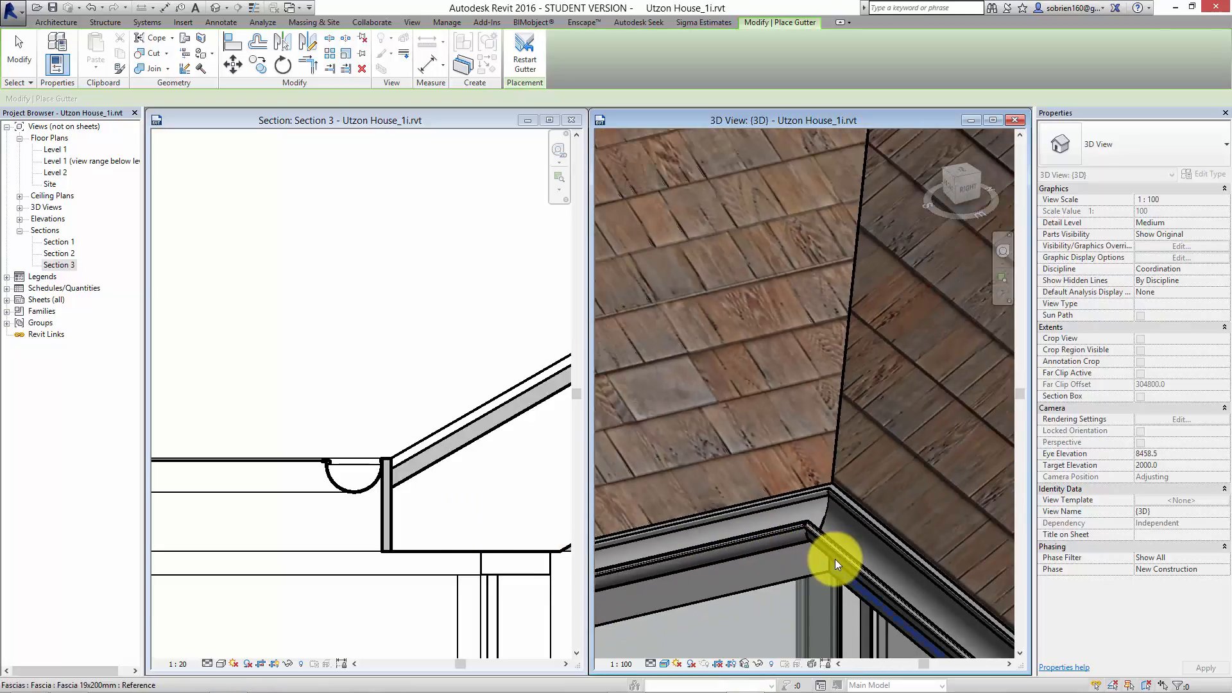
key(Escape)
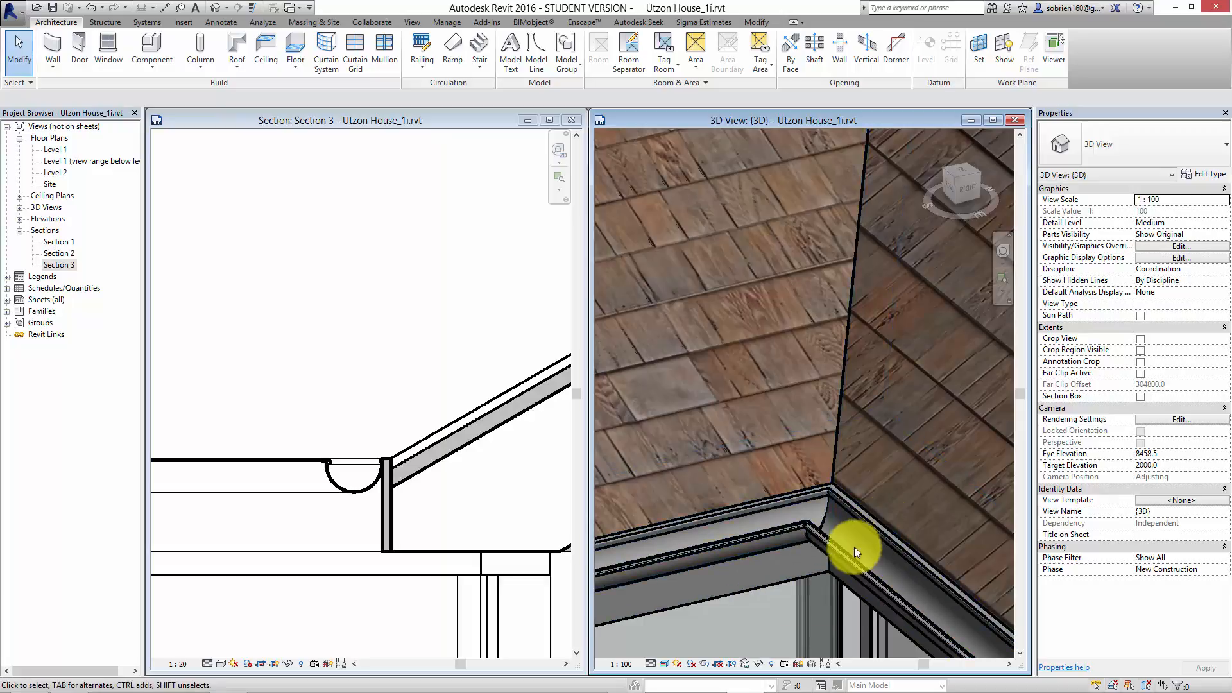
Step: Set the courtyard gutter's vertical profile offset to -35 and leave nothing selected
click(714, 557)
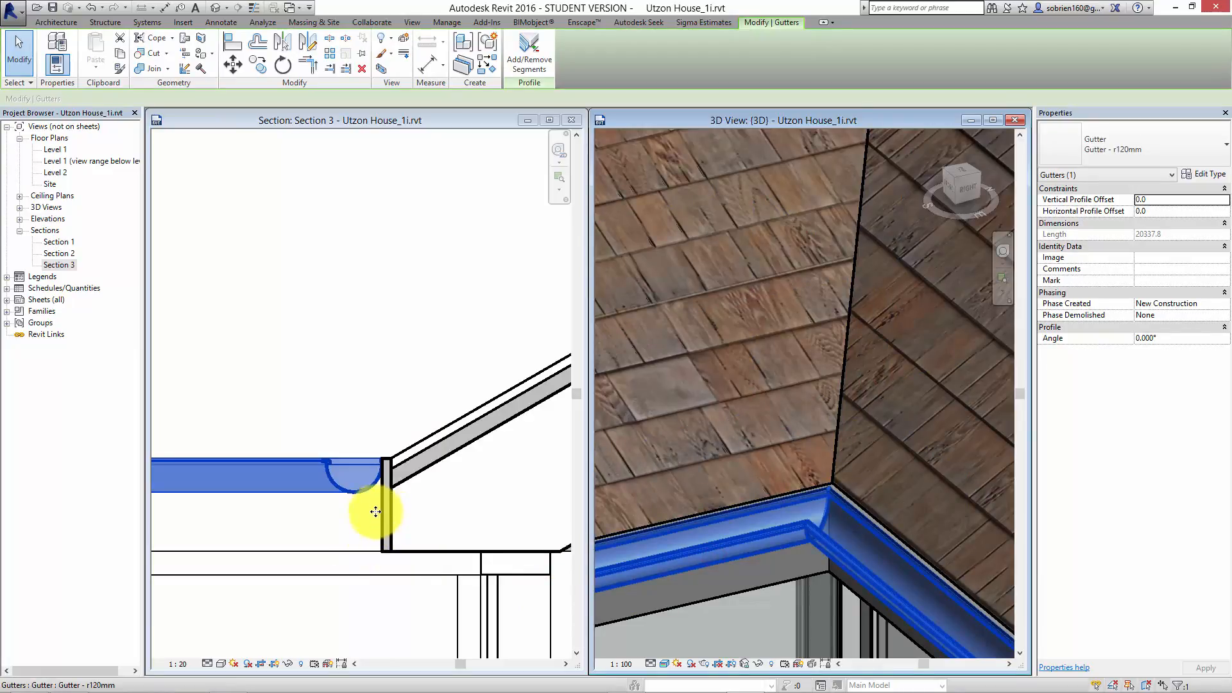
click(1165, 199)
text(-35)
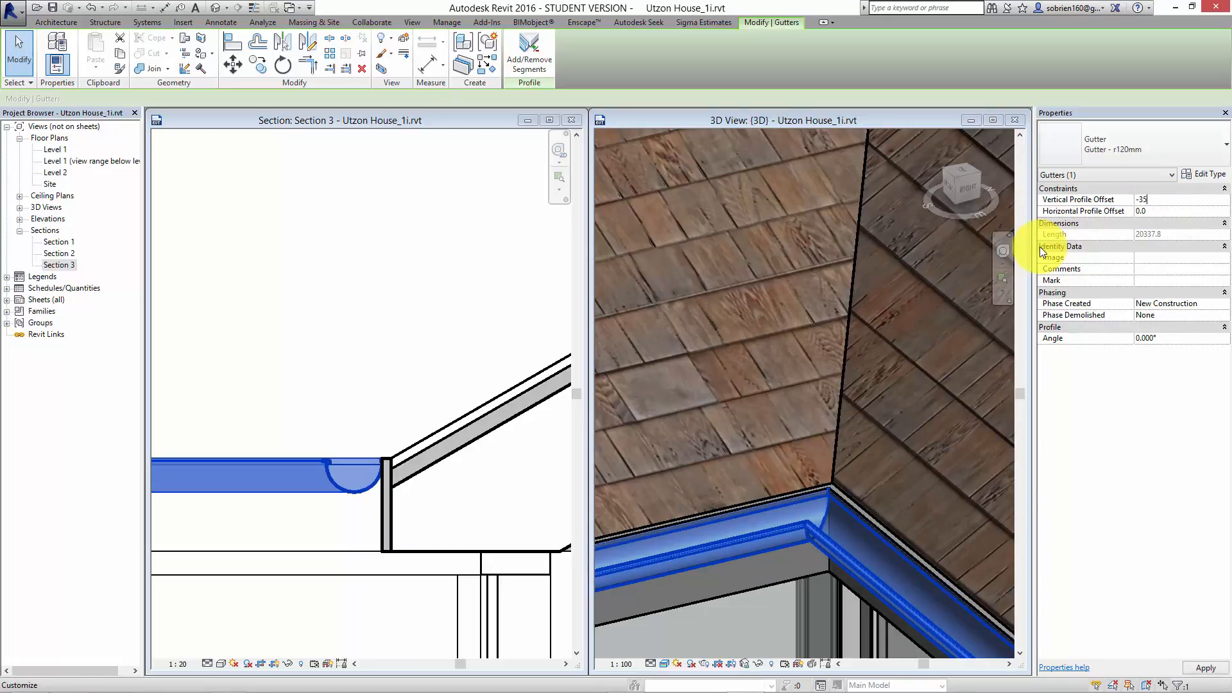
key(Return)
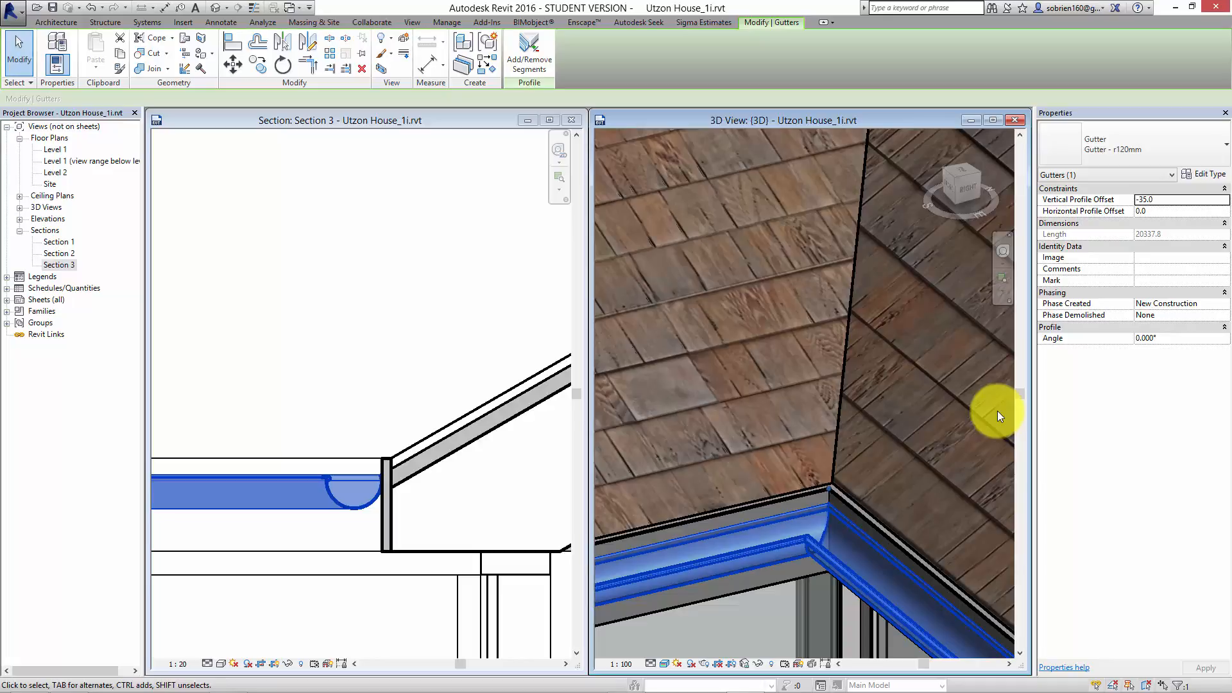
key(Escape)
Step: Examine the lowered gutter around the courtyard corner in the 3D view and at the eaves in Section 3
scroll(886, 391, down, 4)
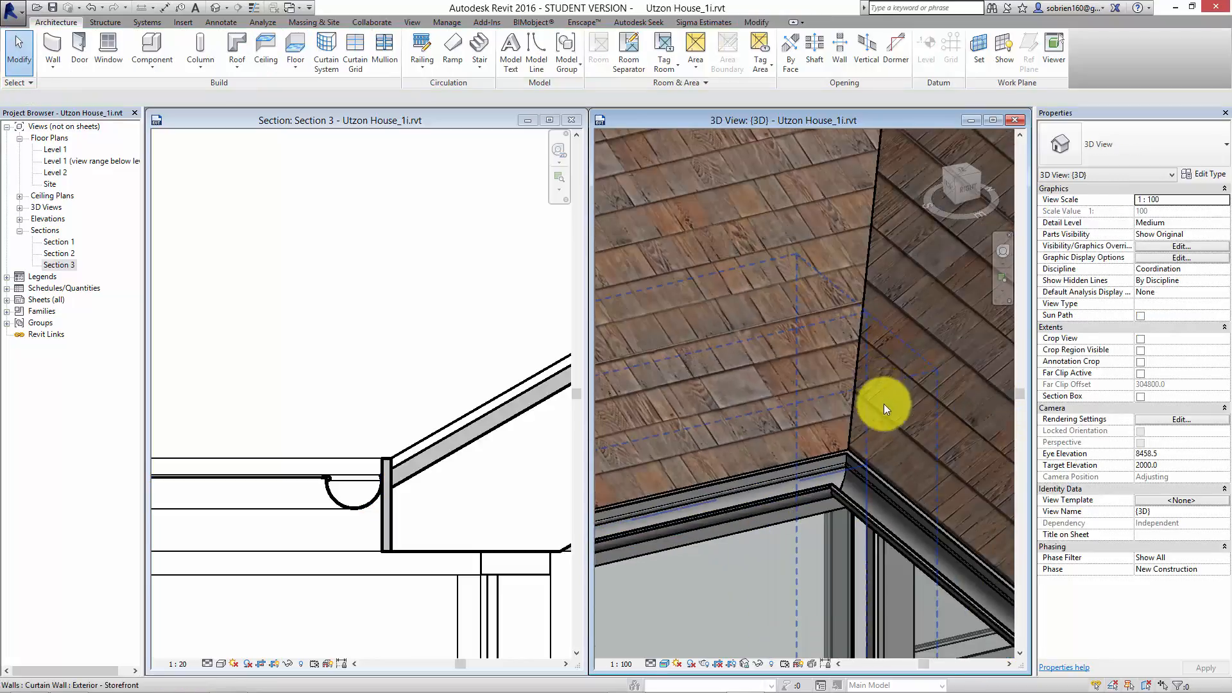
scroll(807, 513, down, 5)
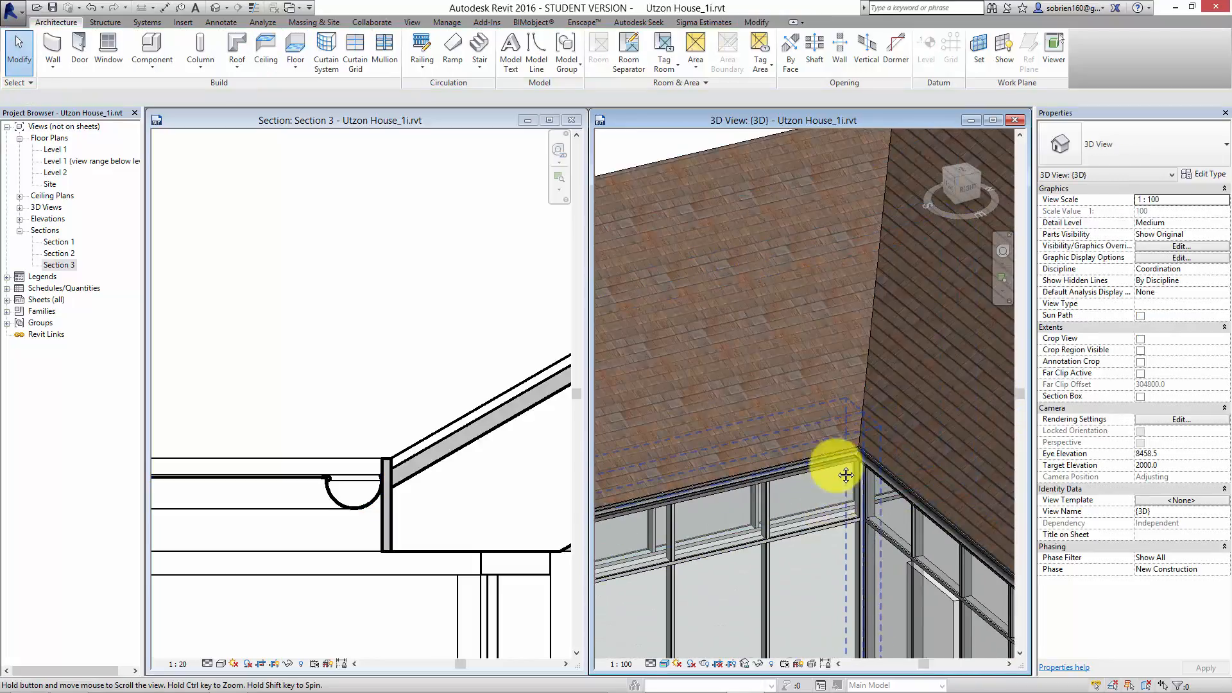
shift+middle_drag(861, 483, 909, 483)
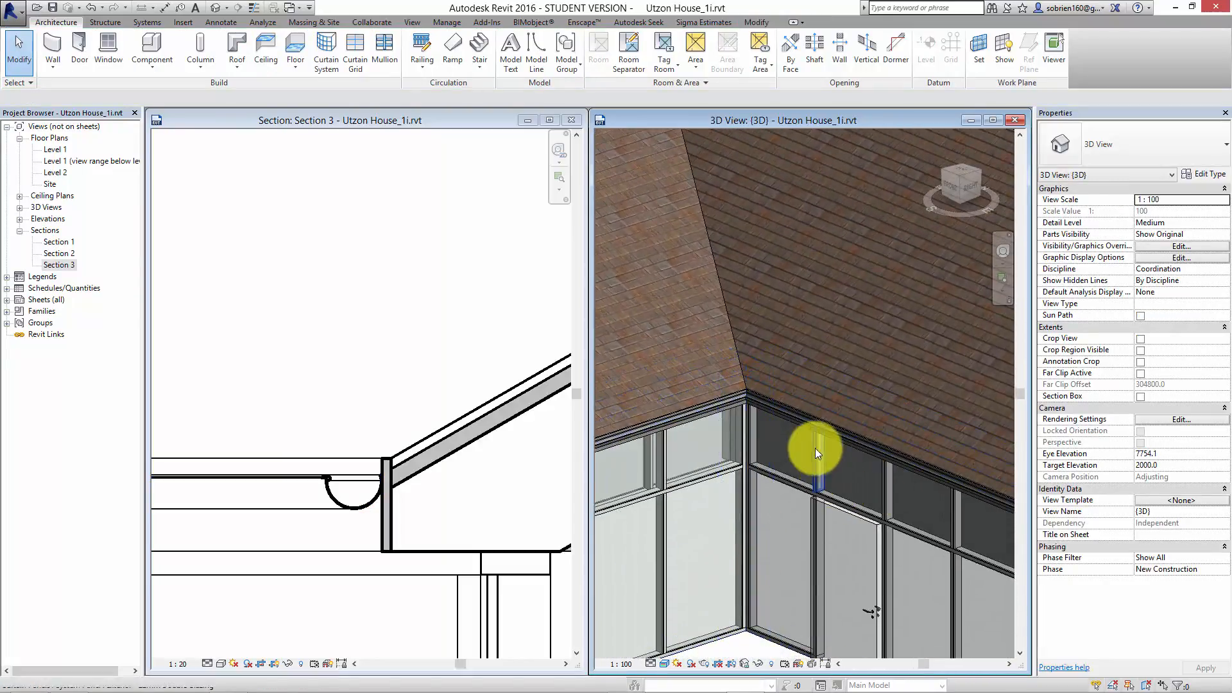
scroll(749, 370, up, 2)
scroll(770, 359, up, 5)
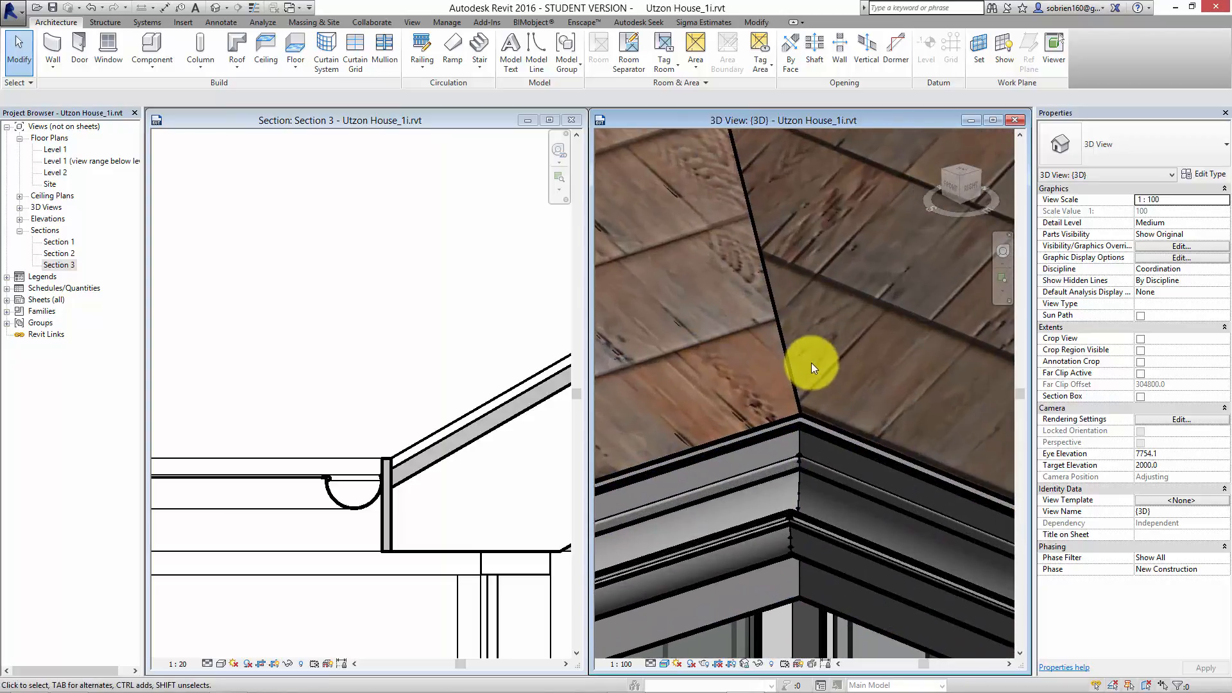
mouse_move(809, 363)
middle_down()
mouse_move(848, 383)
mouse_move(823, 344)
middle_up()
scroll(843, 467, down, 2)
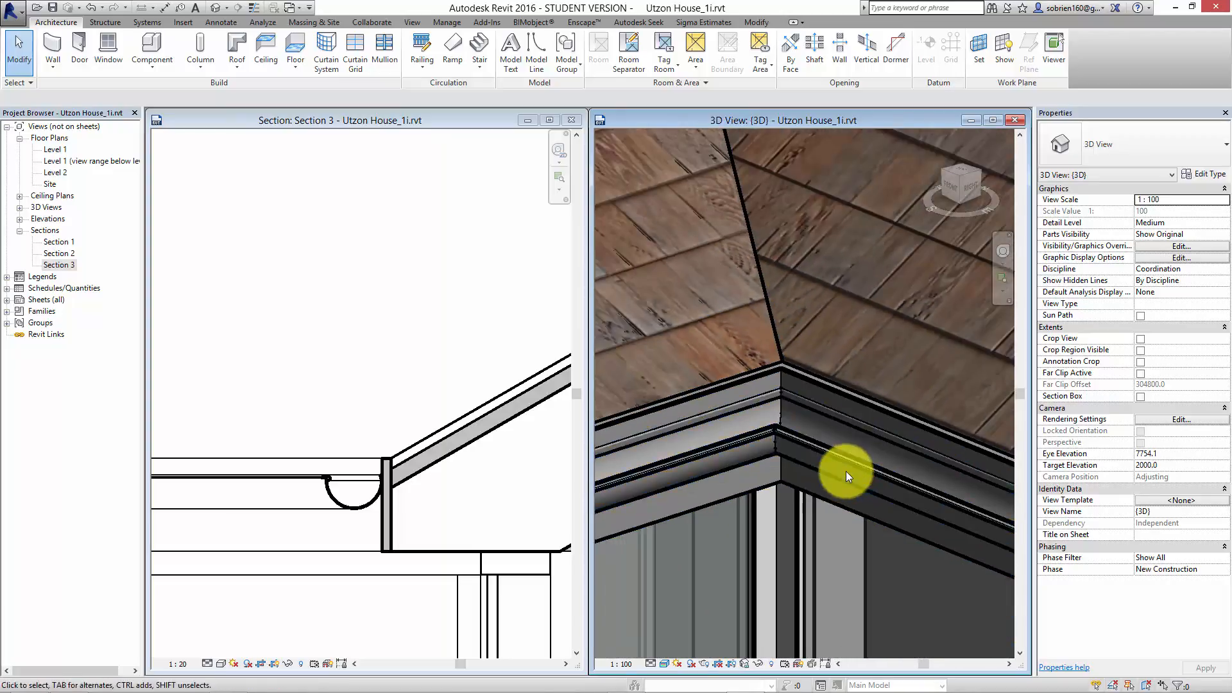
middle_drag(876, 478, 749, 446)
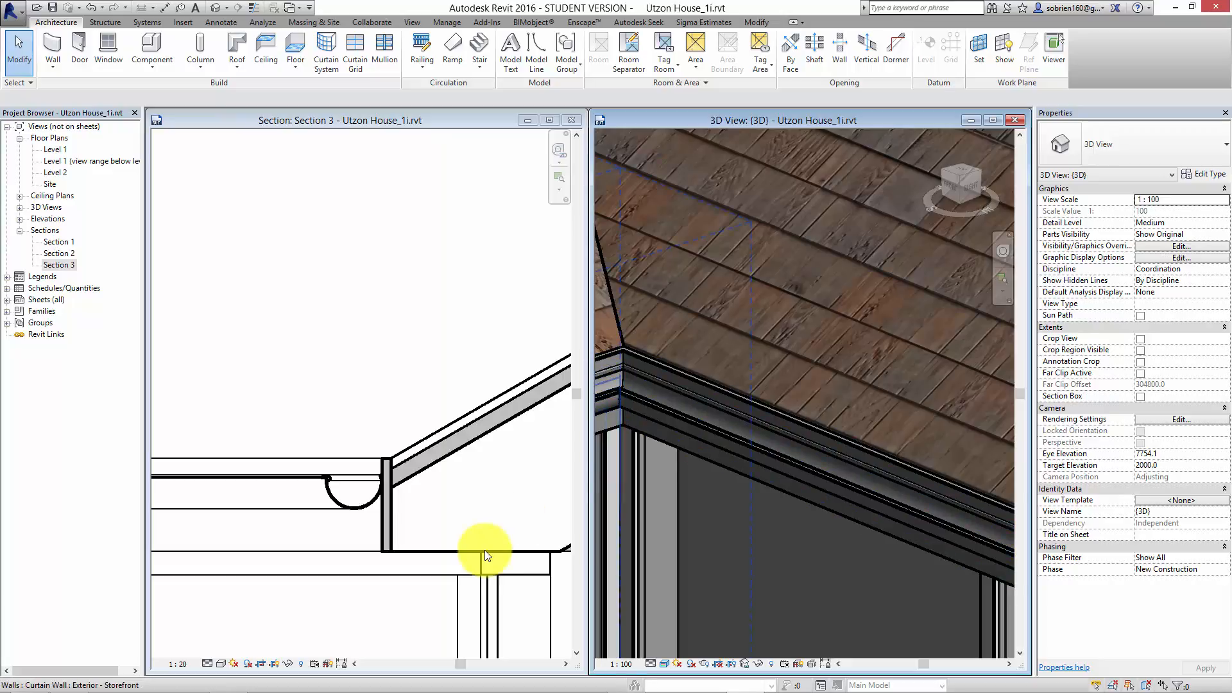
click(474, 506)
scroll(468, 512, down, 2)
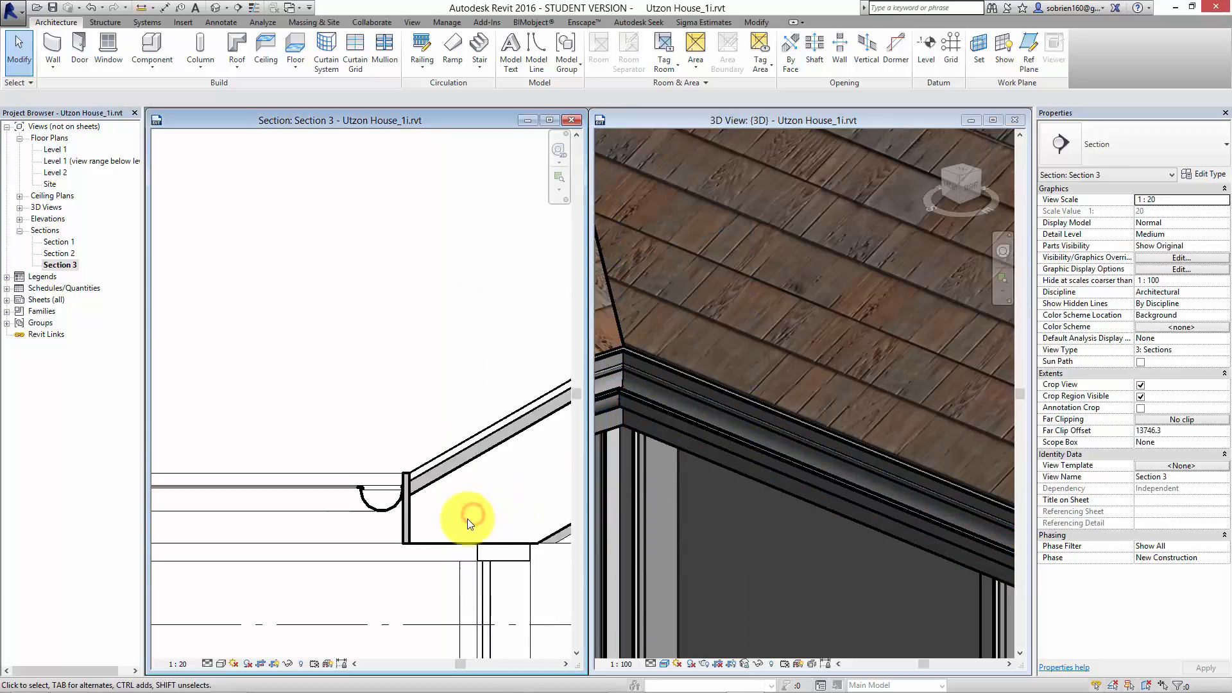
Step: In the Level 1 plan, place a perspective camera inside the courtyard's outer corner, aimed at the inner corner of the glazed walls
double_click(52, 150)
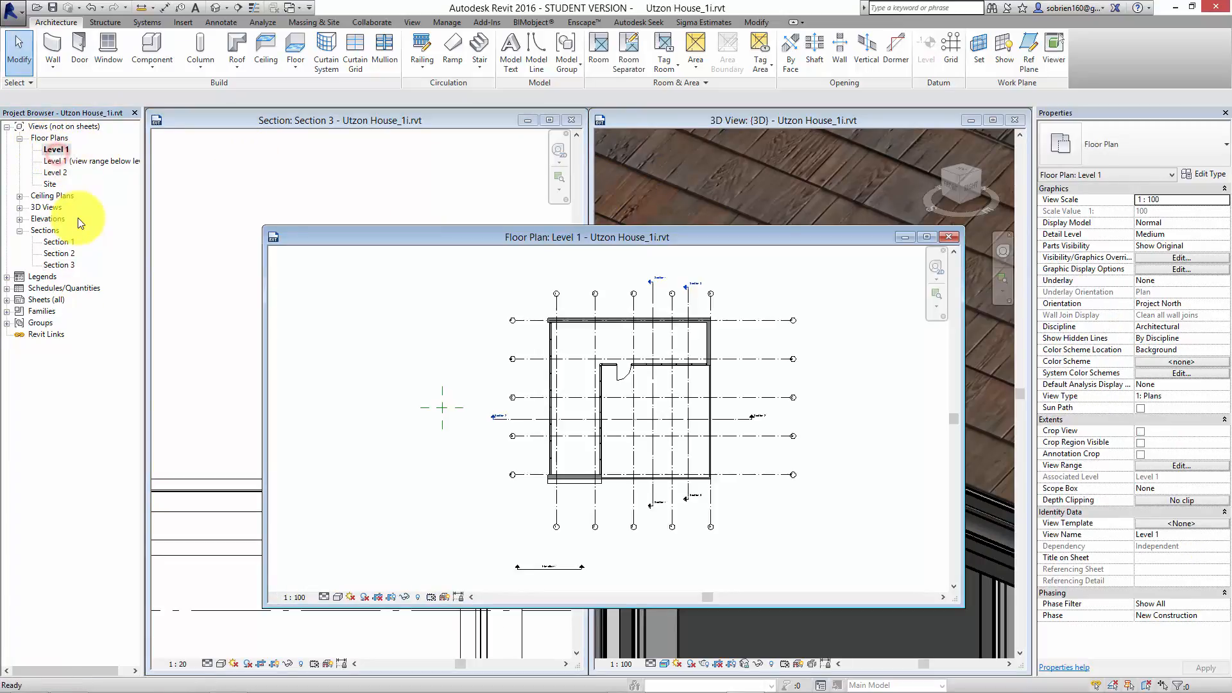
drag(846, 237, 828, 220)
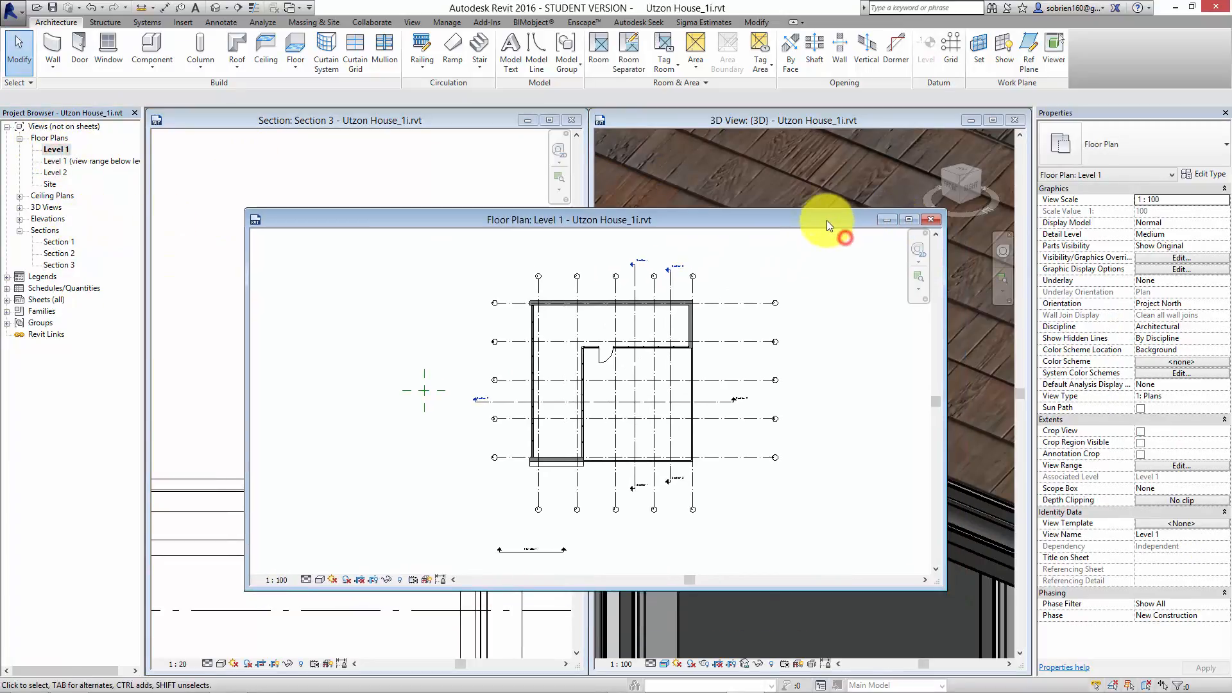
click(226, 9)
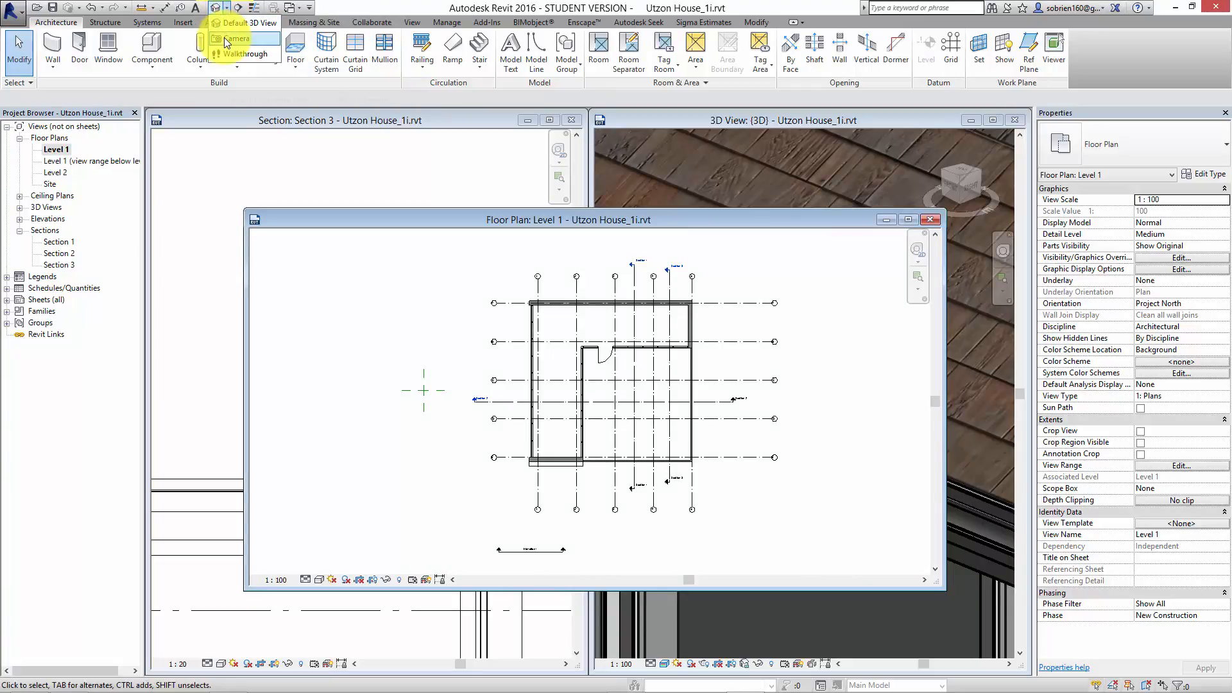
click(224, 38)
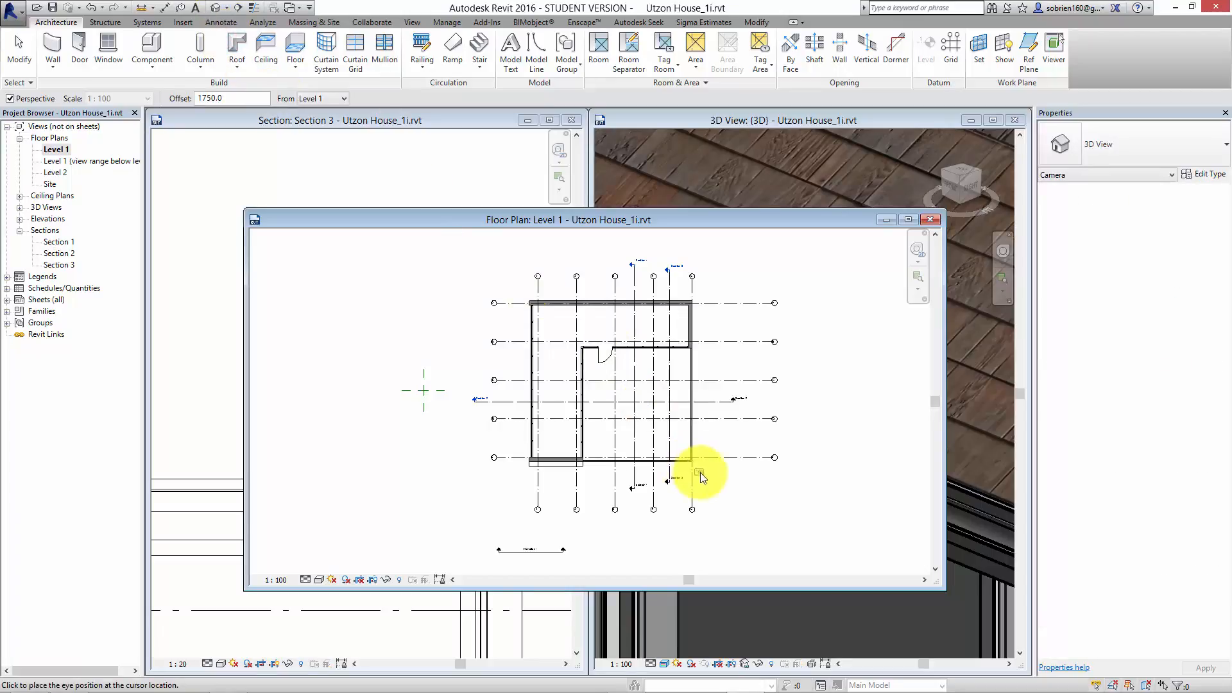
click(681, 445)
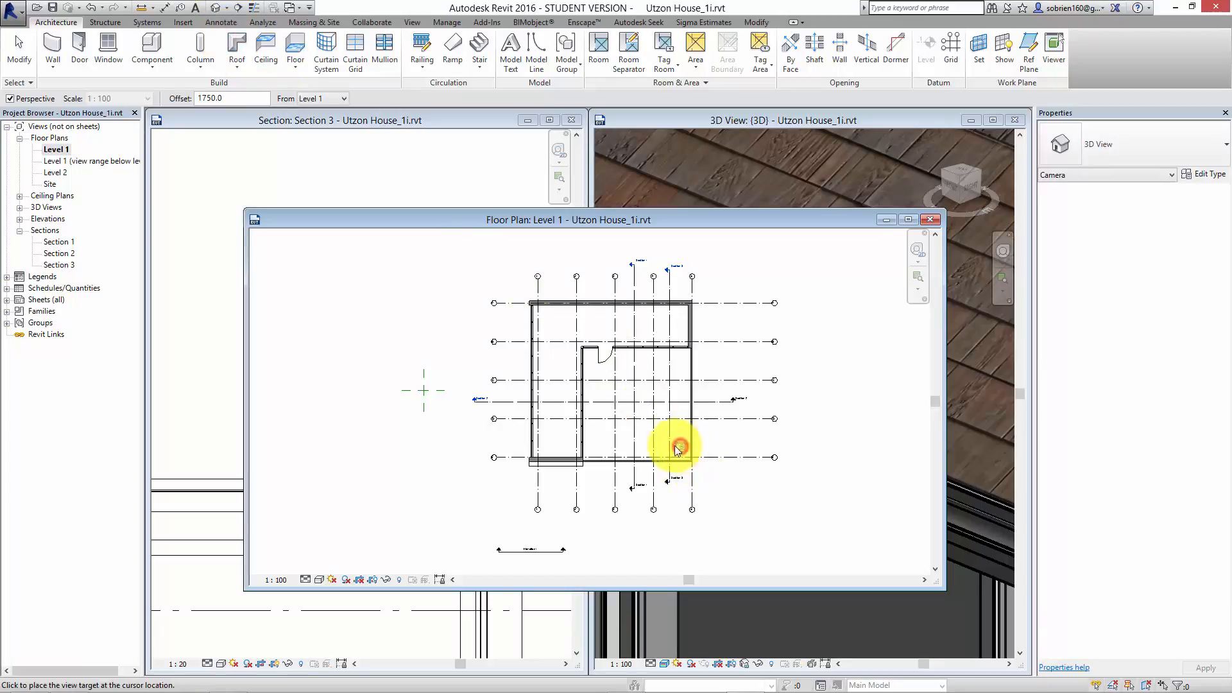
click(585, 350)
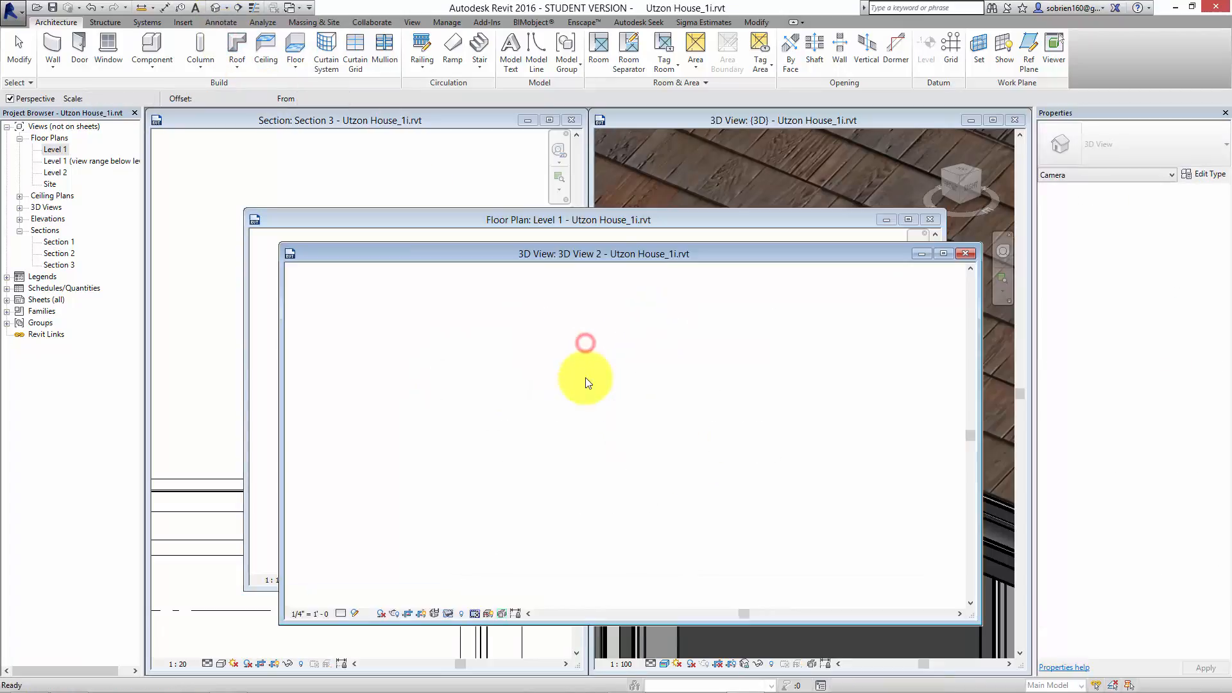
Step: Maximize the new camera view and switch its visual style to show the material colours and textures
click(939, 256)
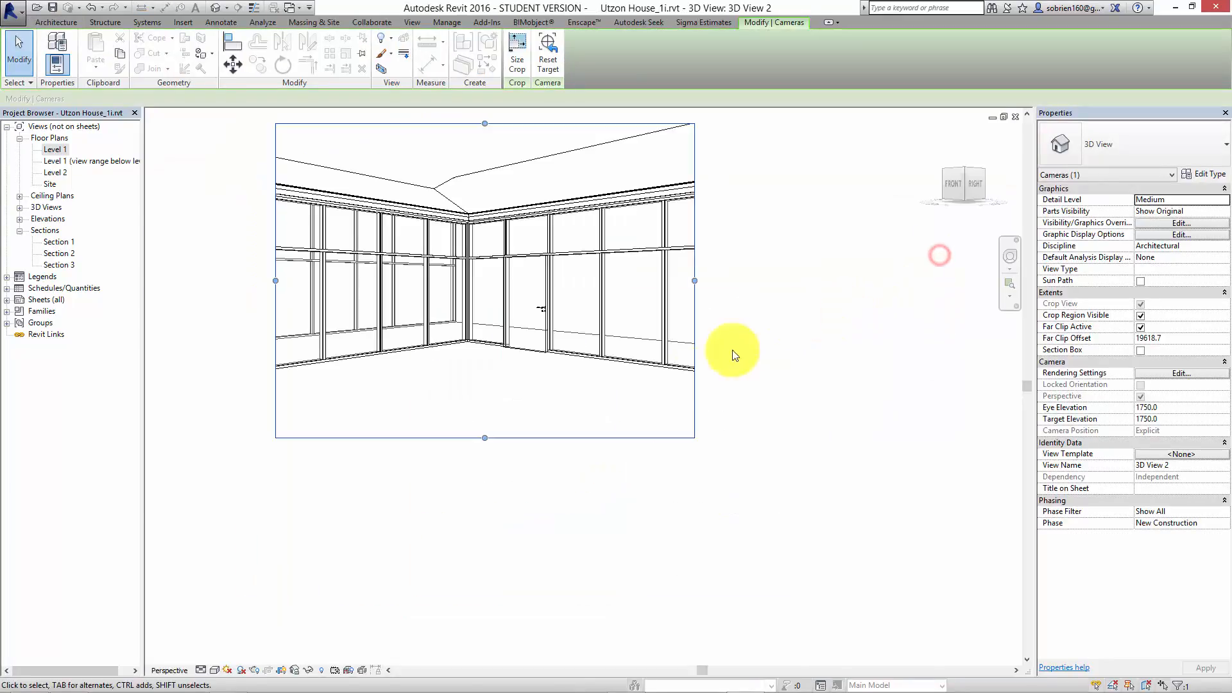
click(218, 670)
click(240, 643)
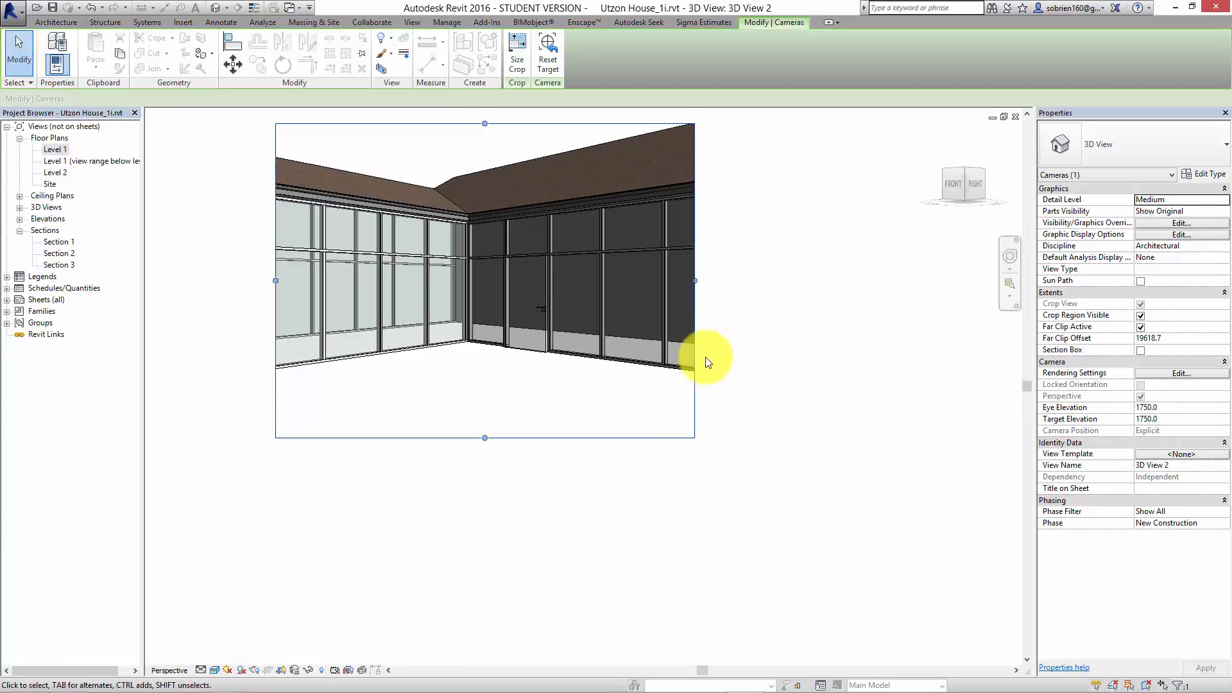
Step: Enlarge the camera view's crop region on both sides and upwards to take in more of the courtyard walls and roofs
middle_drag(553, 404, 655, 499)
scroll(638, 481, up, 6)
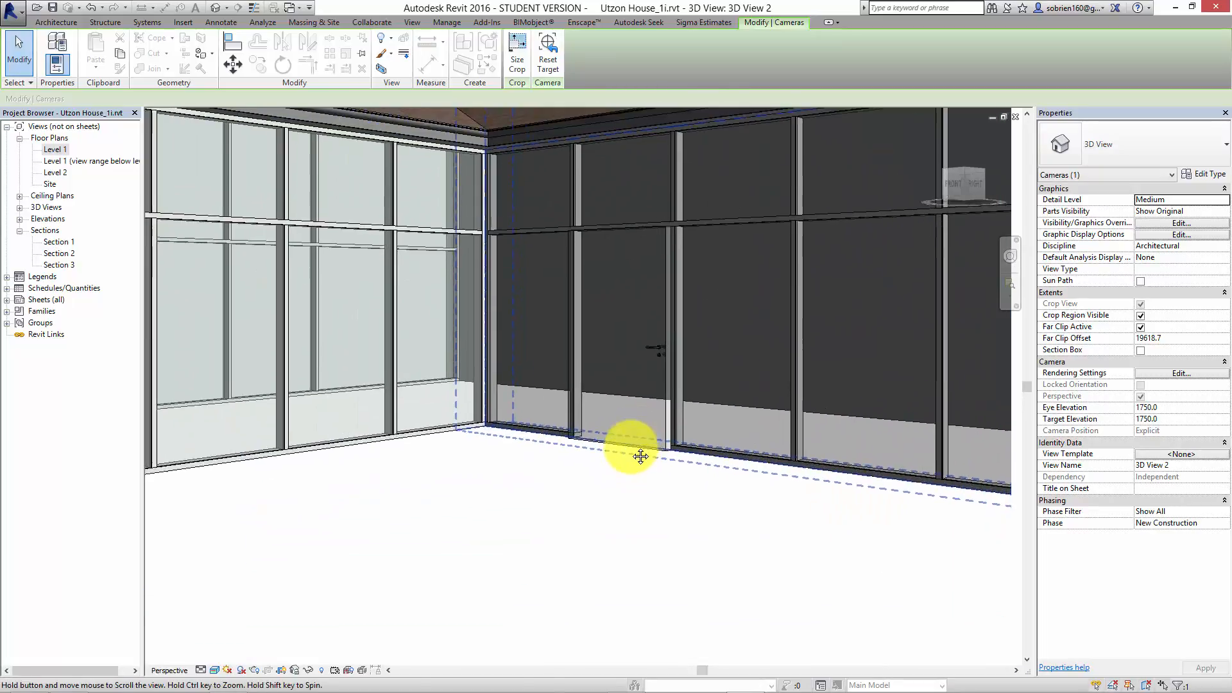
scroll(641, 454, down, 6)
drag(796, 376, 922, 375)
drag(376, 376, 211, 411)
drag(566, 218, 566, 156)
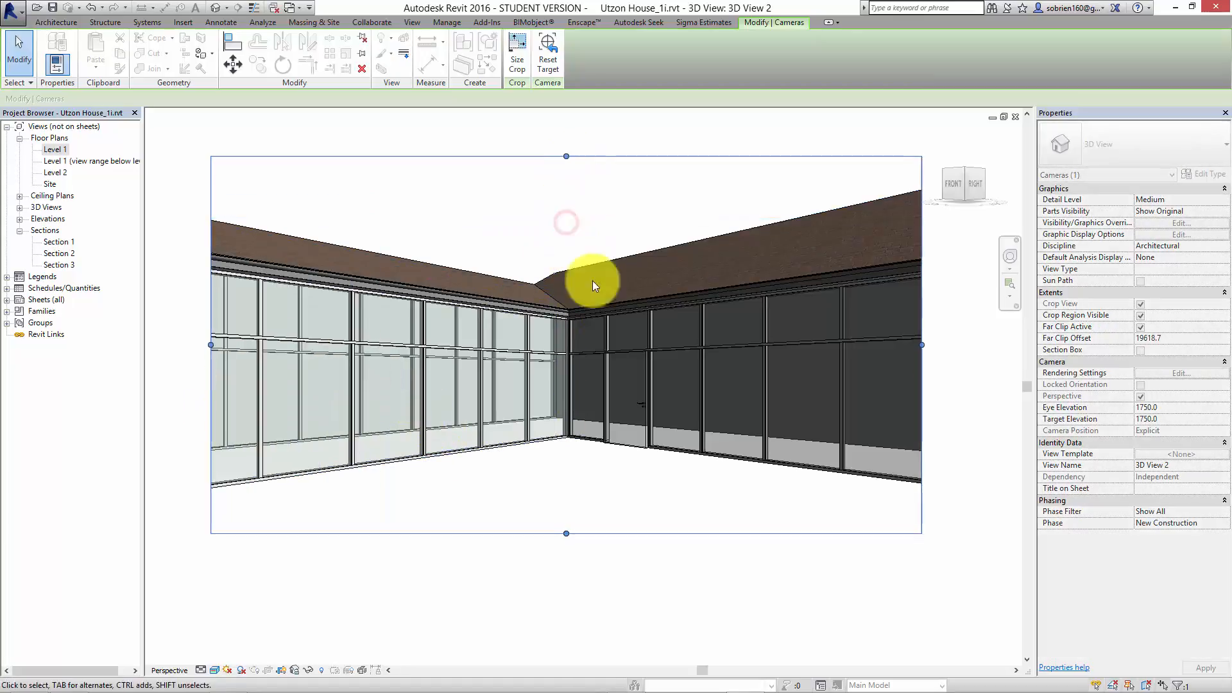
Step: Examine the eaves, gutter and glazing at the courtyard's inner corner in the camera view, and leave the camera deselected
scroll(568, 321, up, 6)
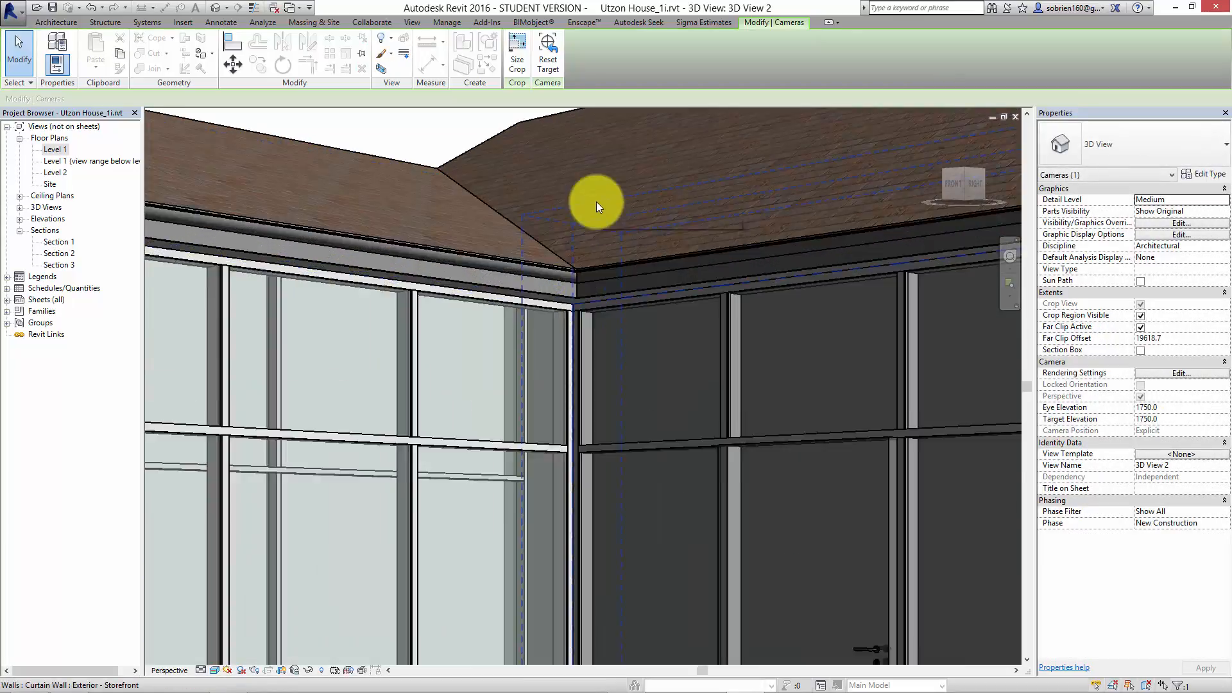
scroll(598, 222, down, 8)
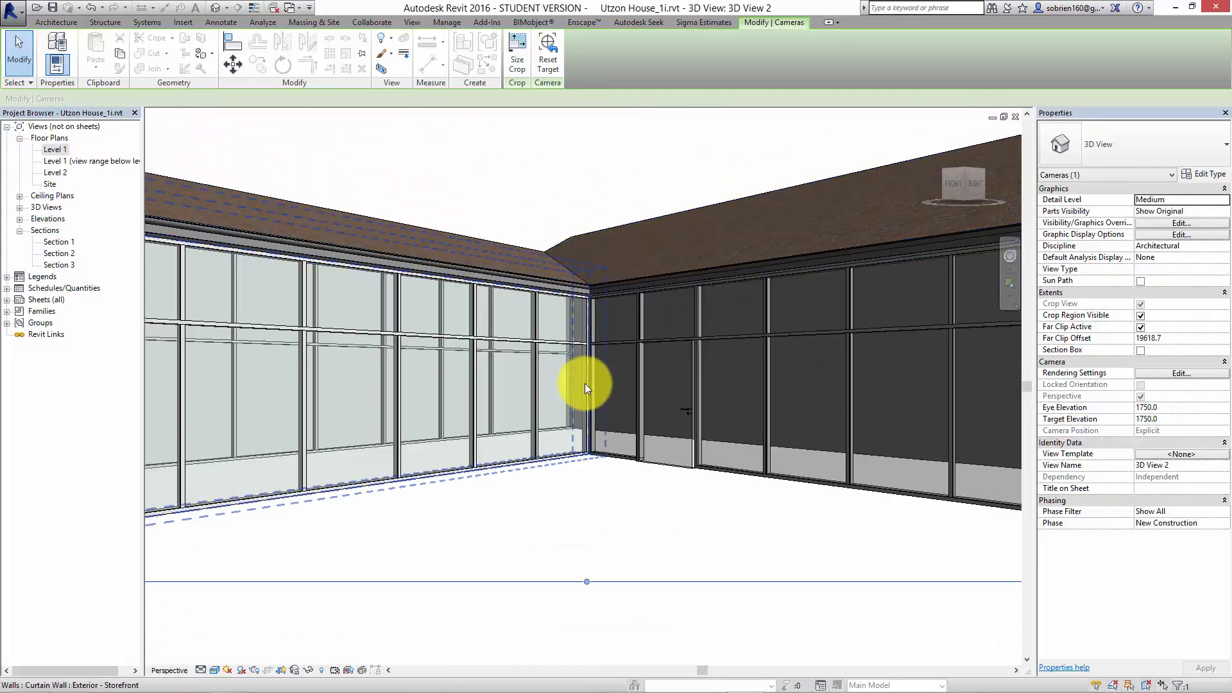
scroll(587, 385, up, 3)
scroll(596, 380, down, 2)
shift+middle_drag(597, 381, 645, 430)
scroll(642, 427, down, 2)
middle_drag(634, 436, 634, 436)
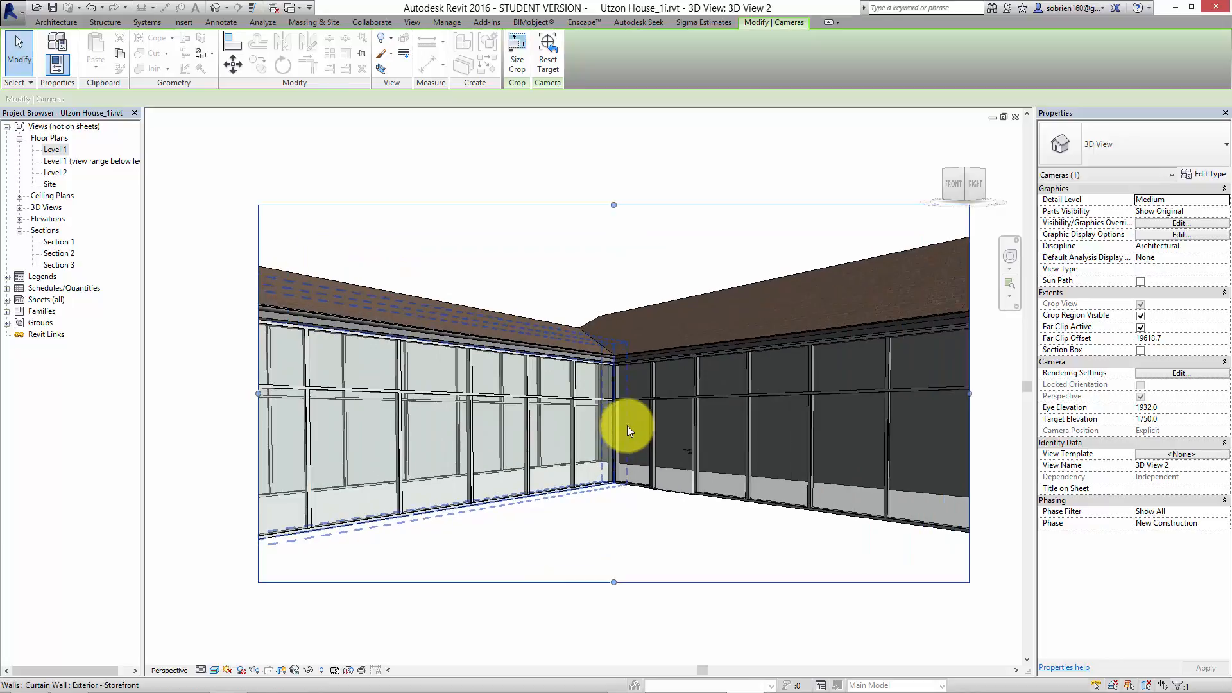
click(712, 620)
mouse_move(780, 682)
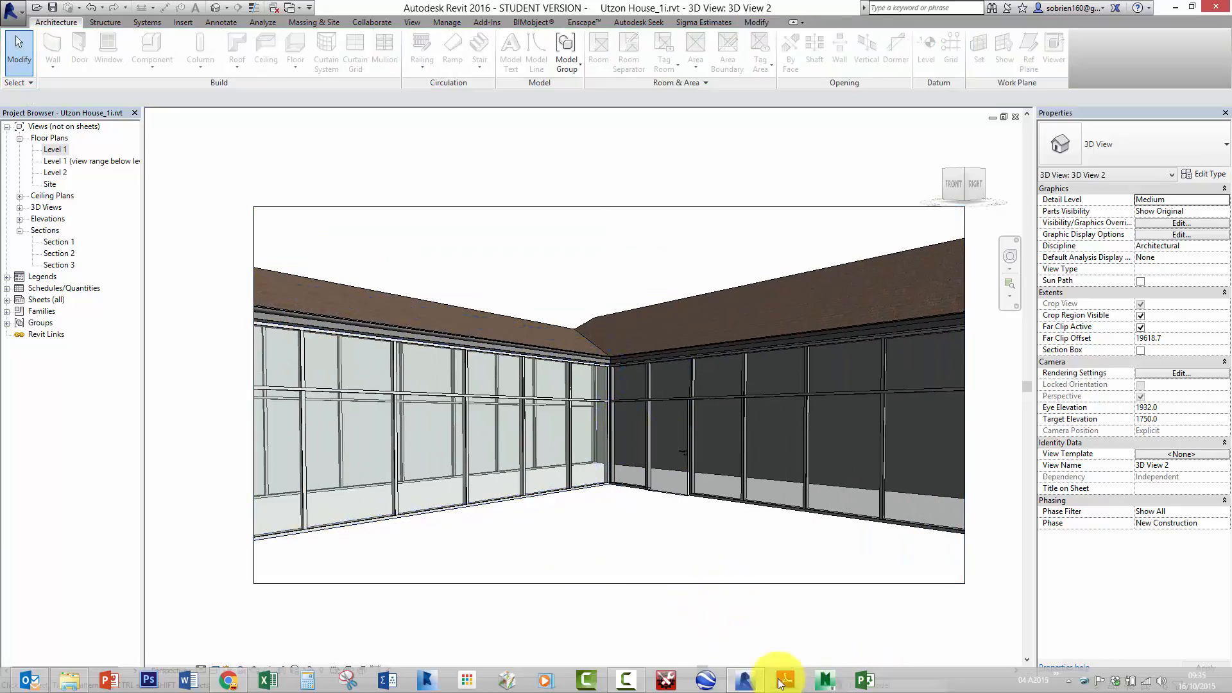
click(626, 679)
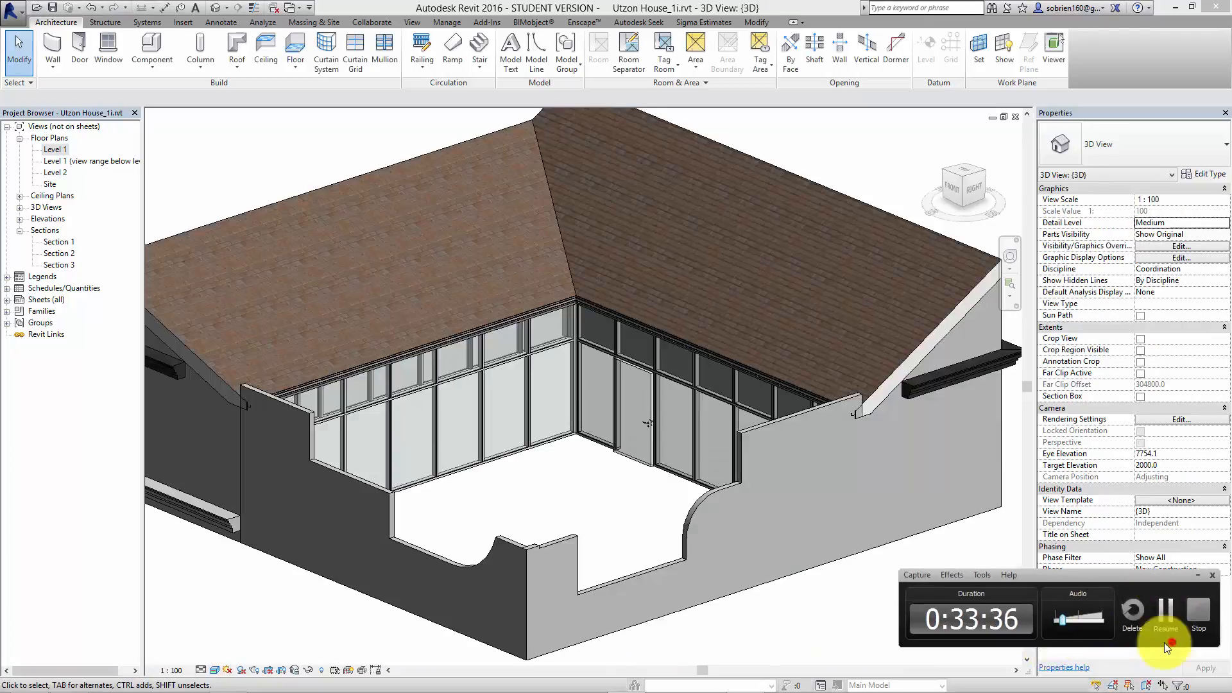
click(1167, 642)
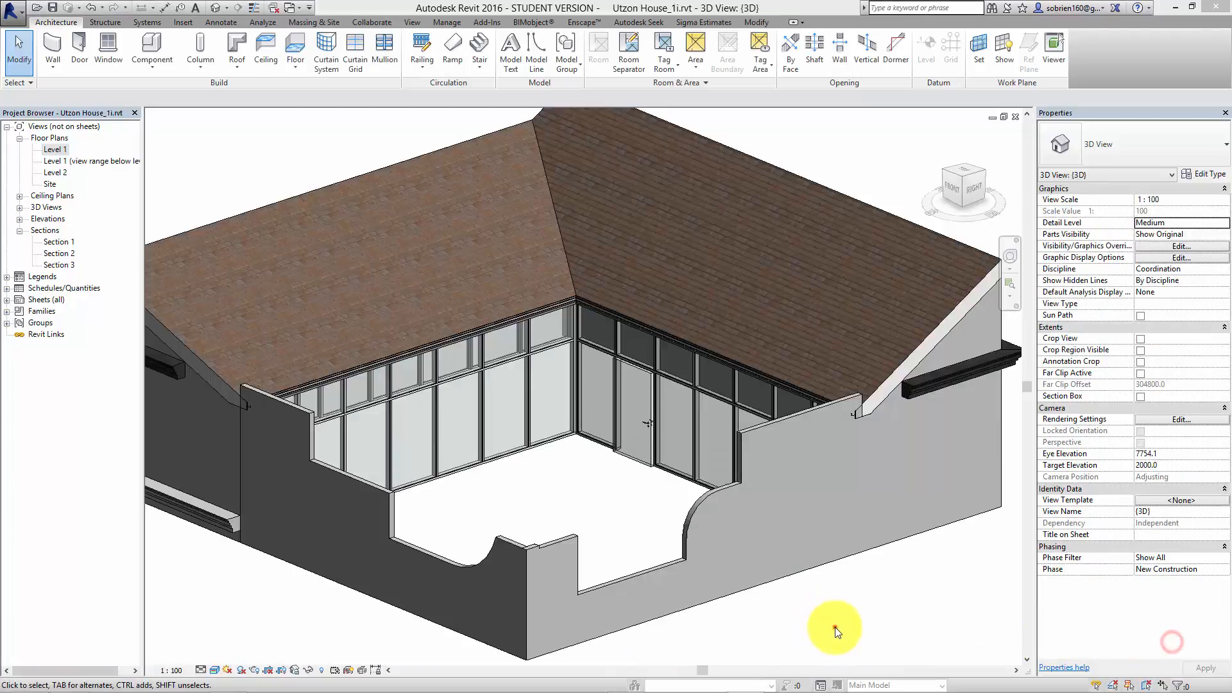
Step: Examine the whole house and its stepped courtyard walls from above in the 3D view
scroll(815, 619, down, 3)
scroll(809, 550, up, 2)
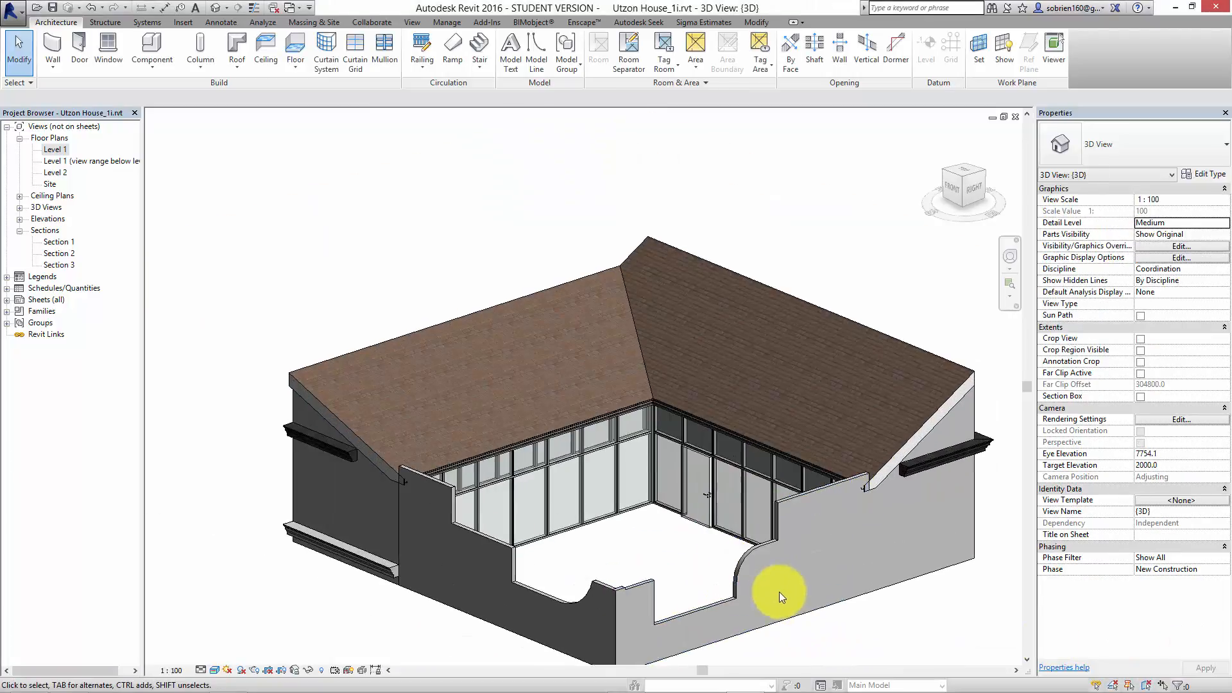
shift+middle_drag(835, 614, 710, 498)
scroll(713, 507, down, 2)
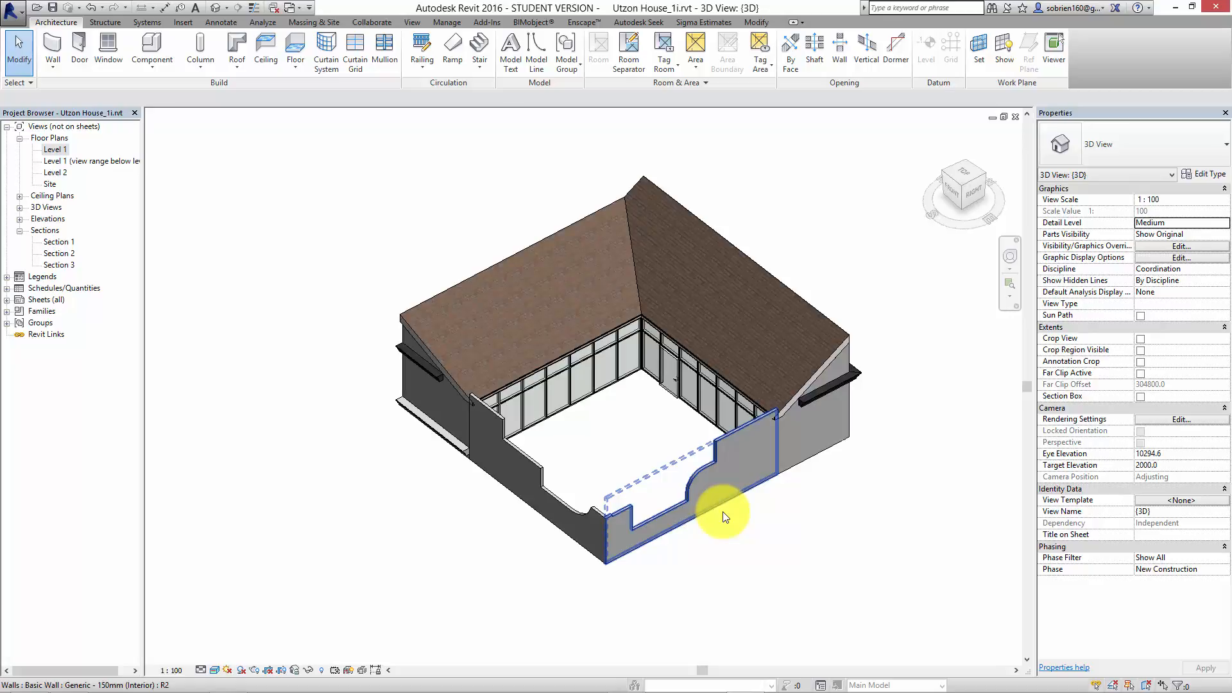
click(503, 536)
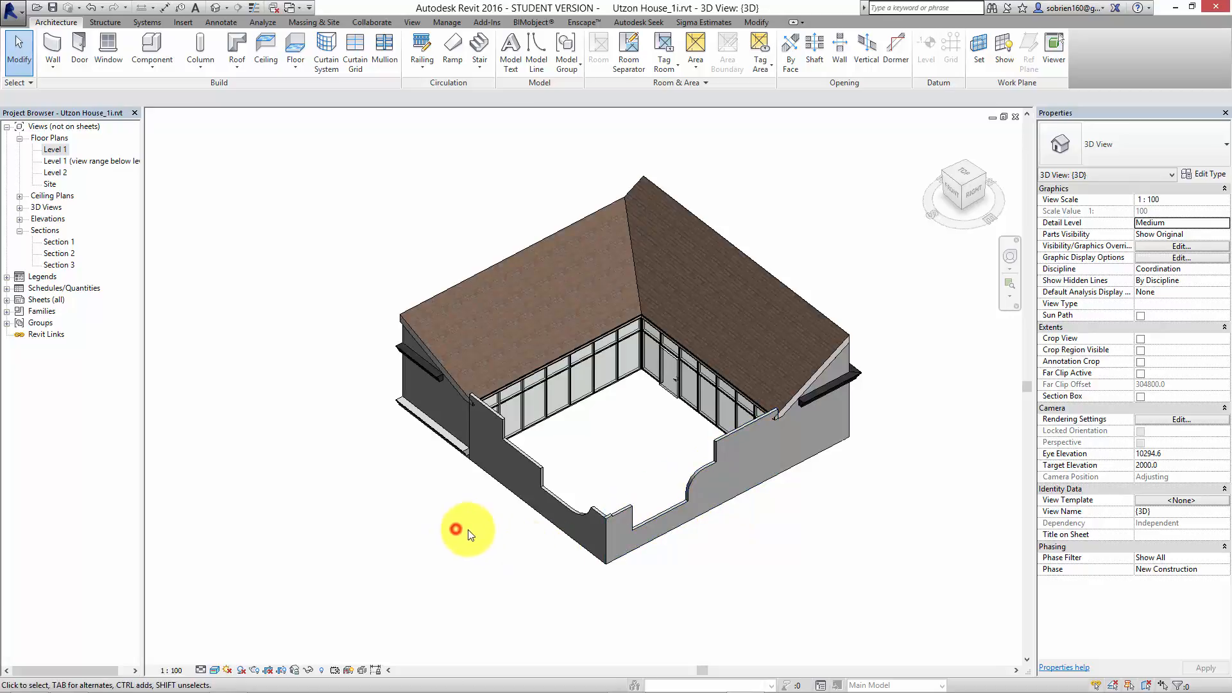
scroll(475, 571, up, 2)
middle_drag(486, 582, 484, 575)
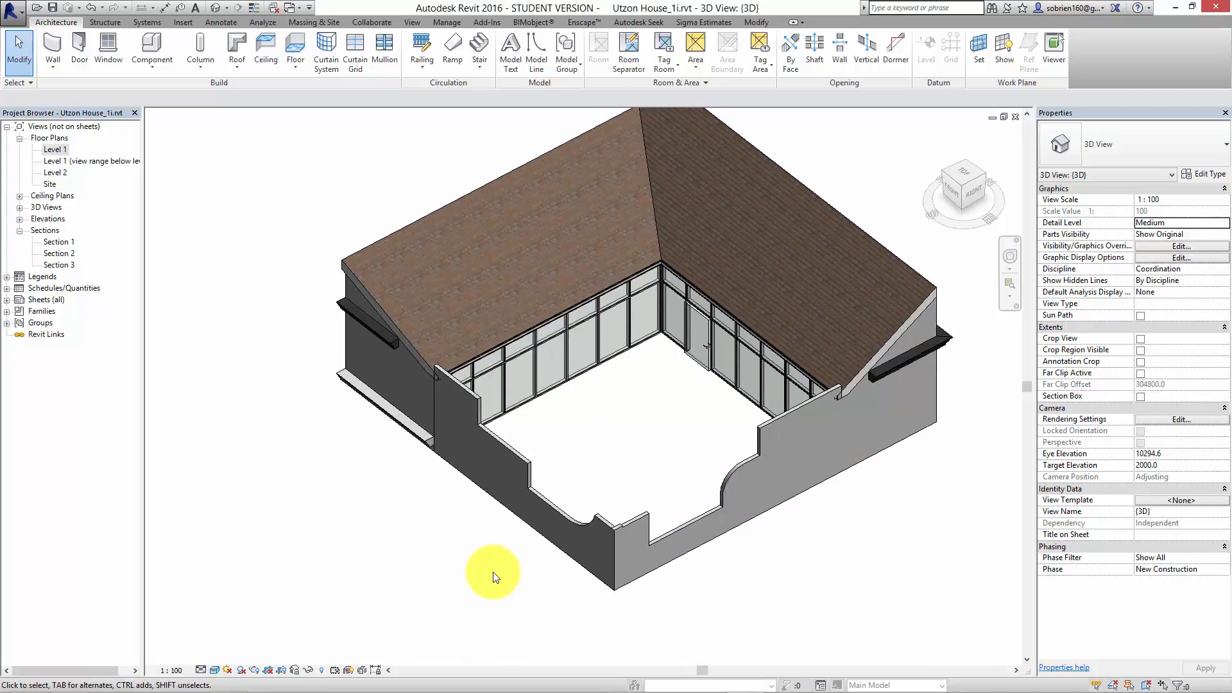
scroll(283, 536, down, 3)
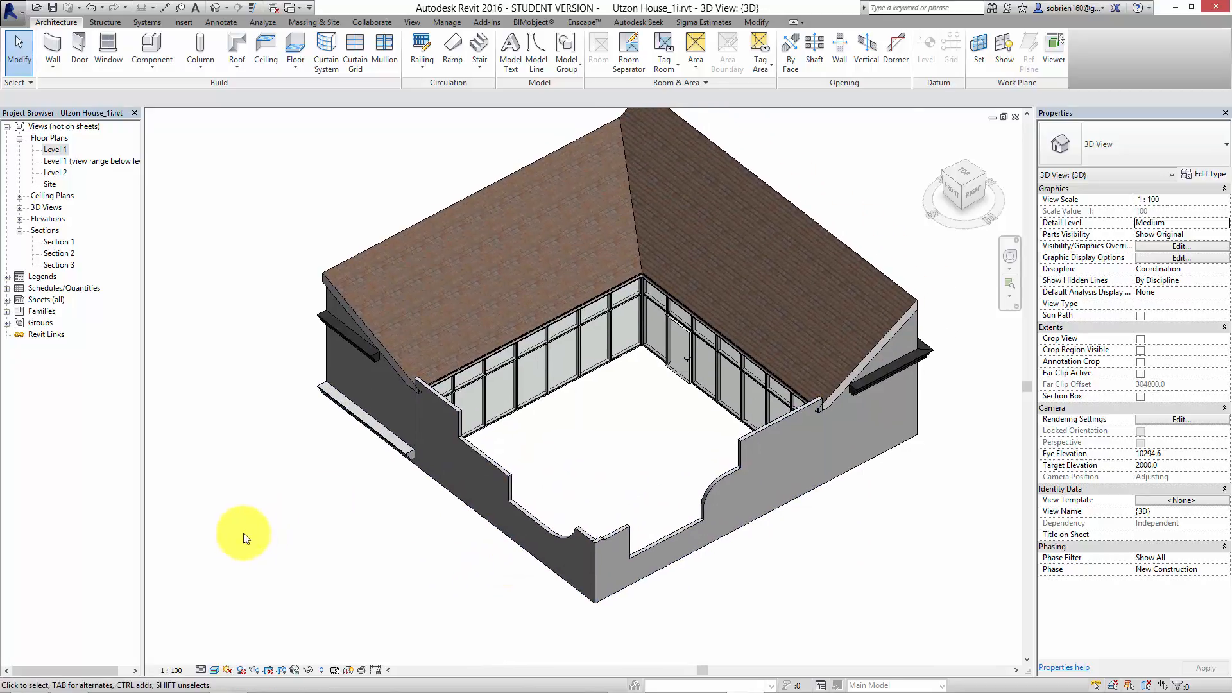
middle_drag(326, 543, 343, 524)
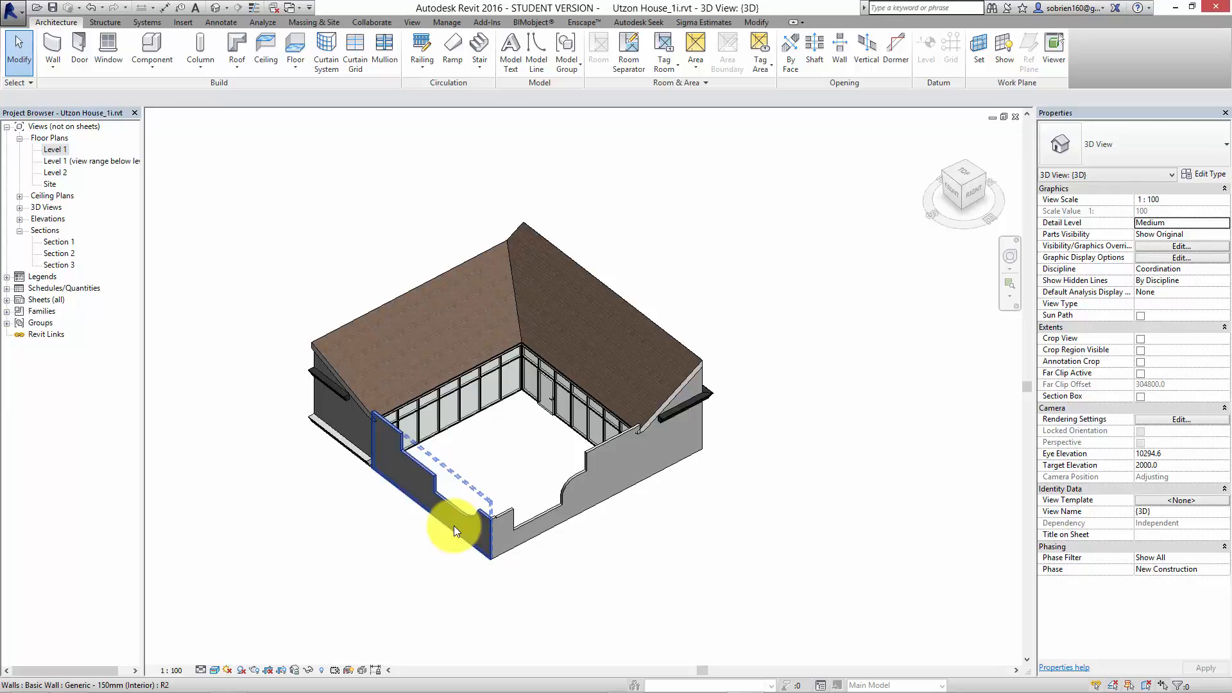
click(50, 184)
mouse_move(713, 686)
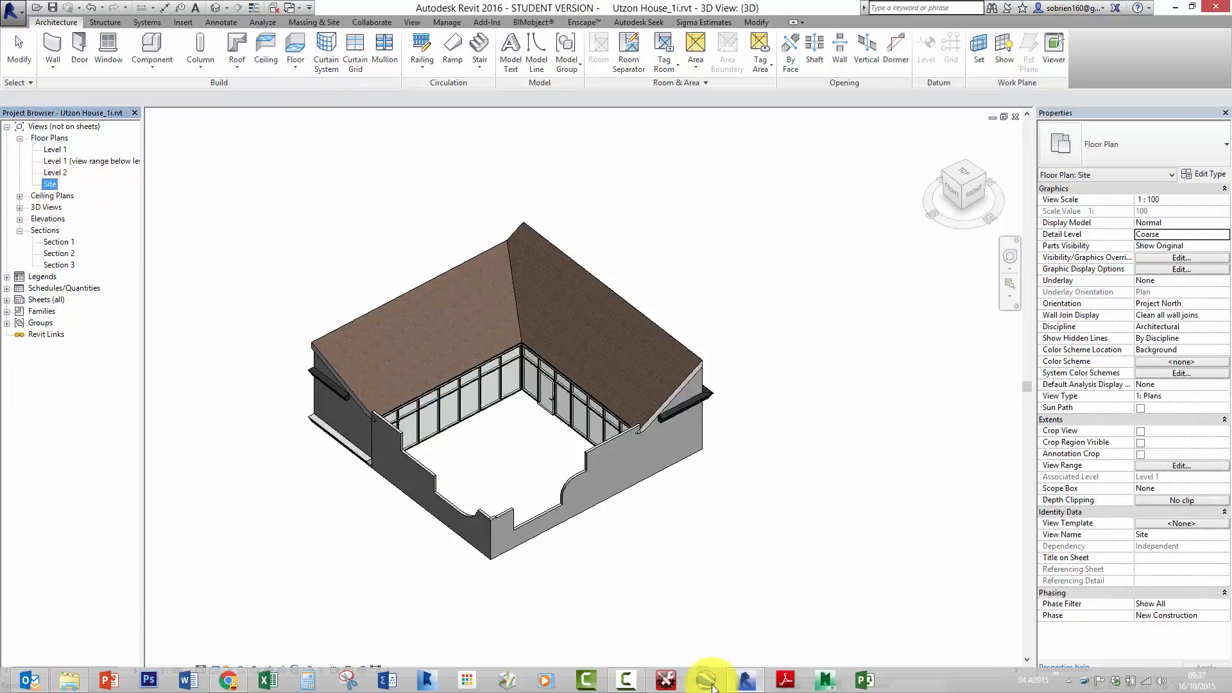
click(628, 677)
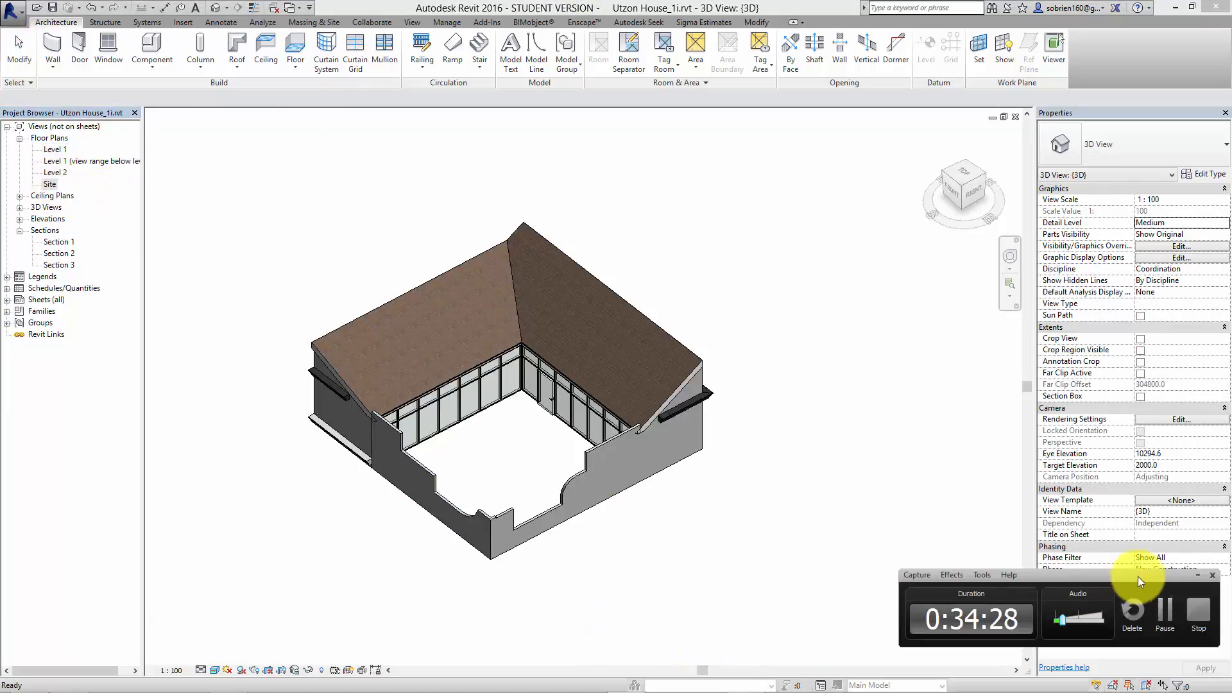
click(1202, 576)
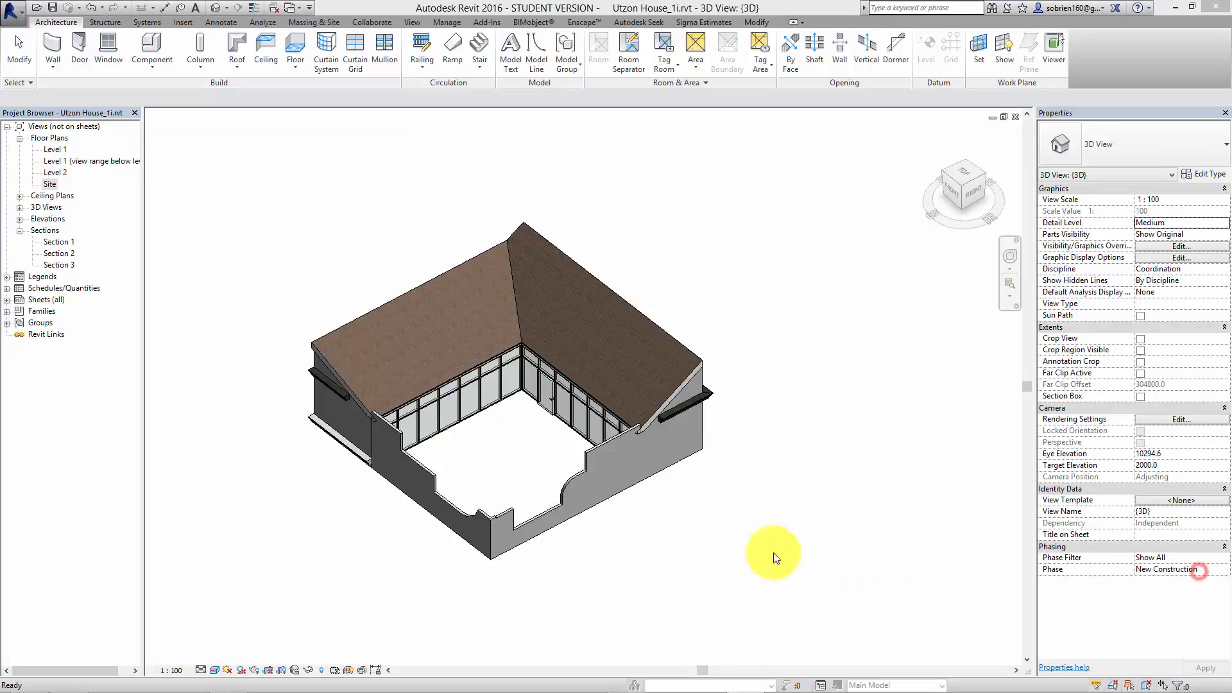
Step: In the Site plan, create a four-point toposurface around the house at absolute elevation 0.0 and finish the surface
double_click(49, 185)
middle_drag(385, 366, 463, 462)
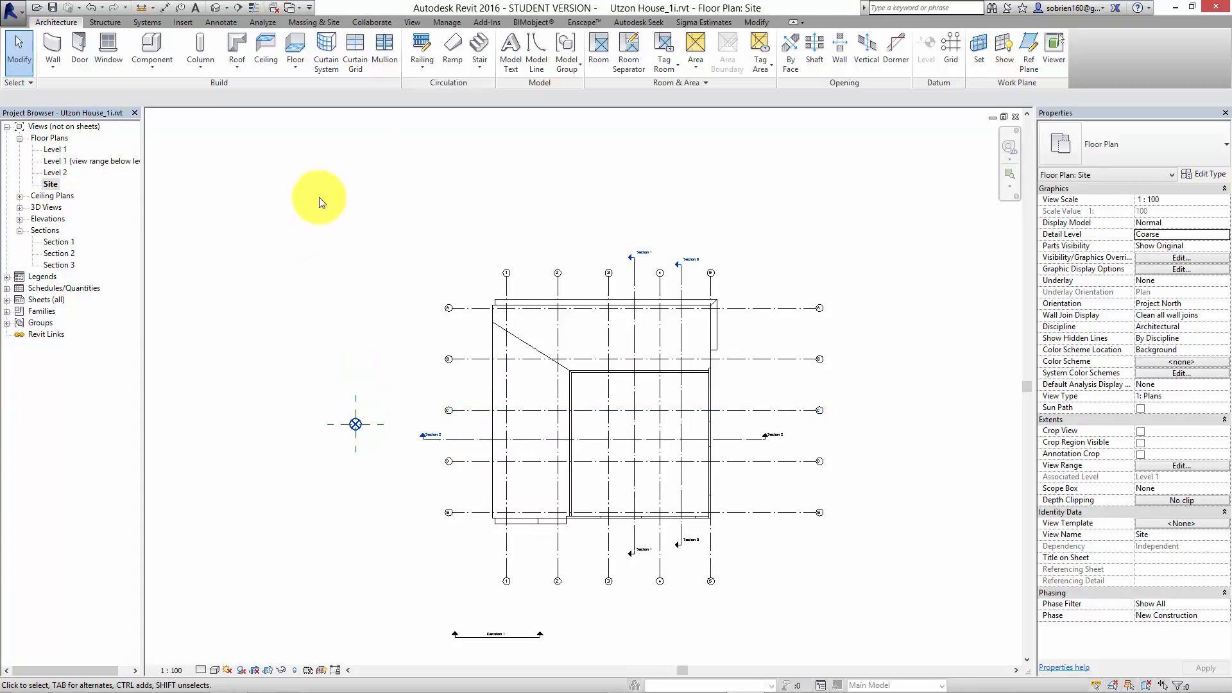
click(315, 23)
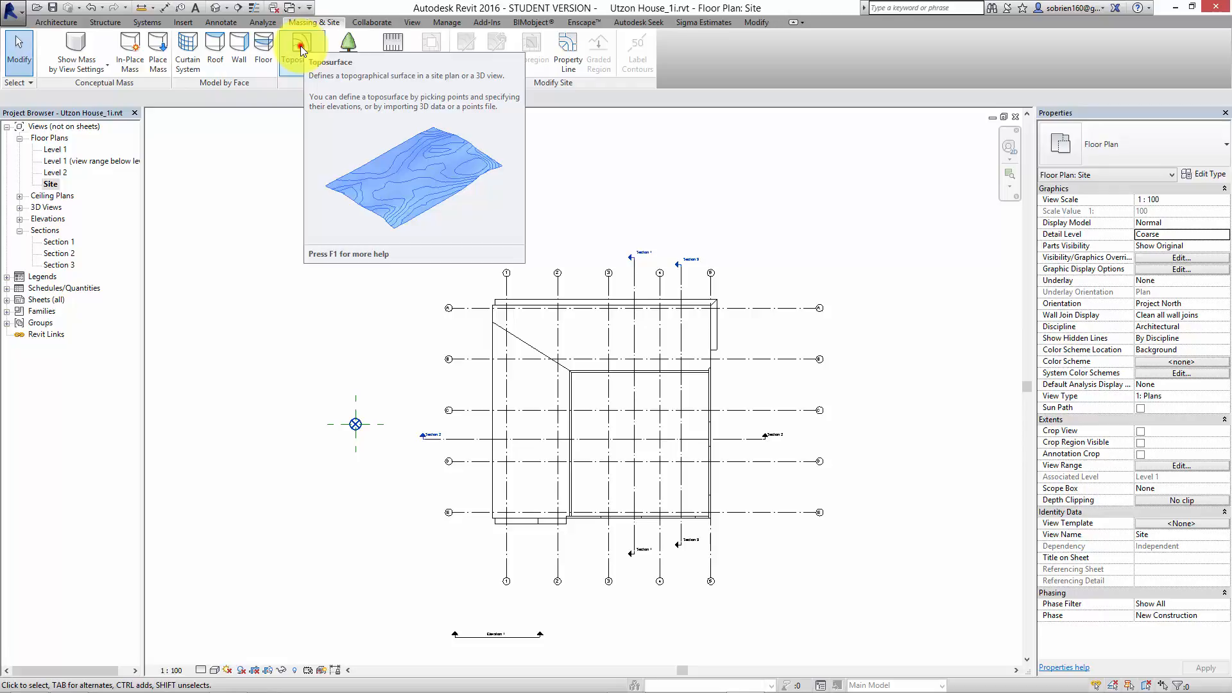
click(301, 47)
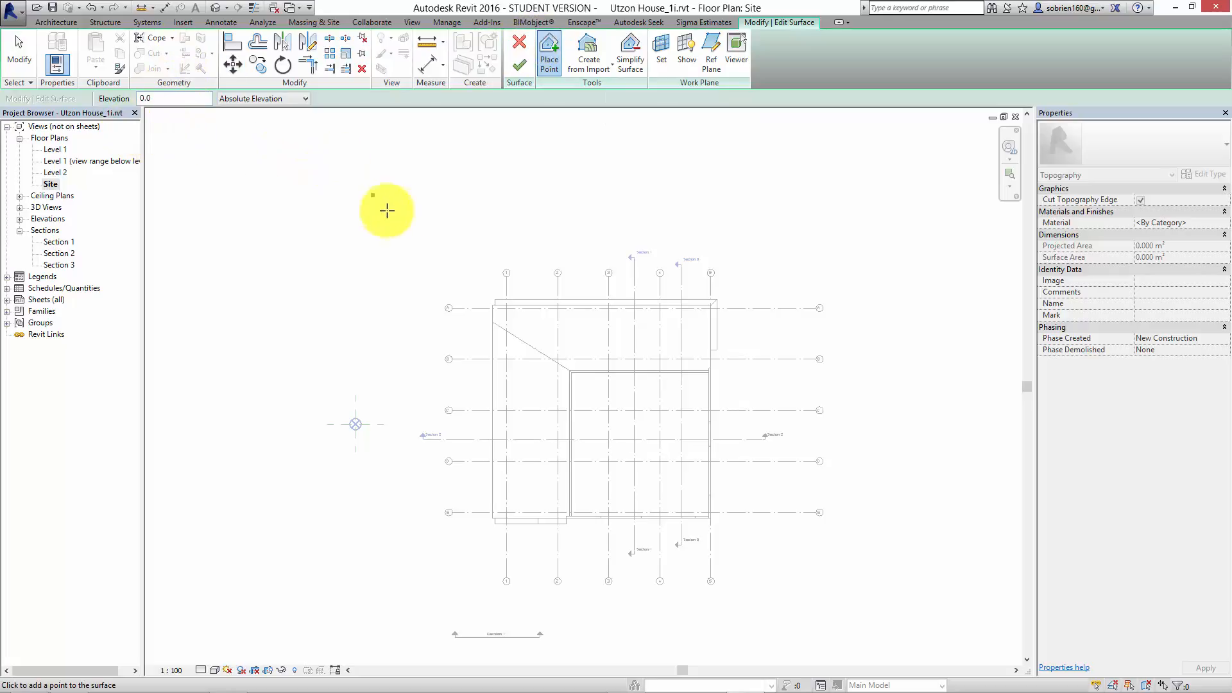
click(421, 258)
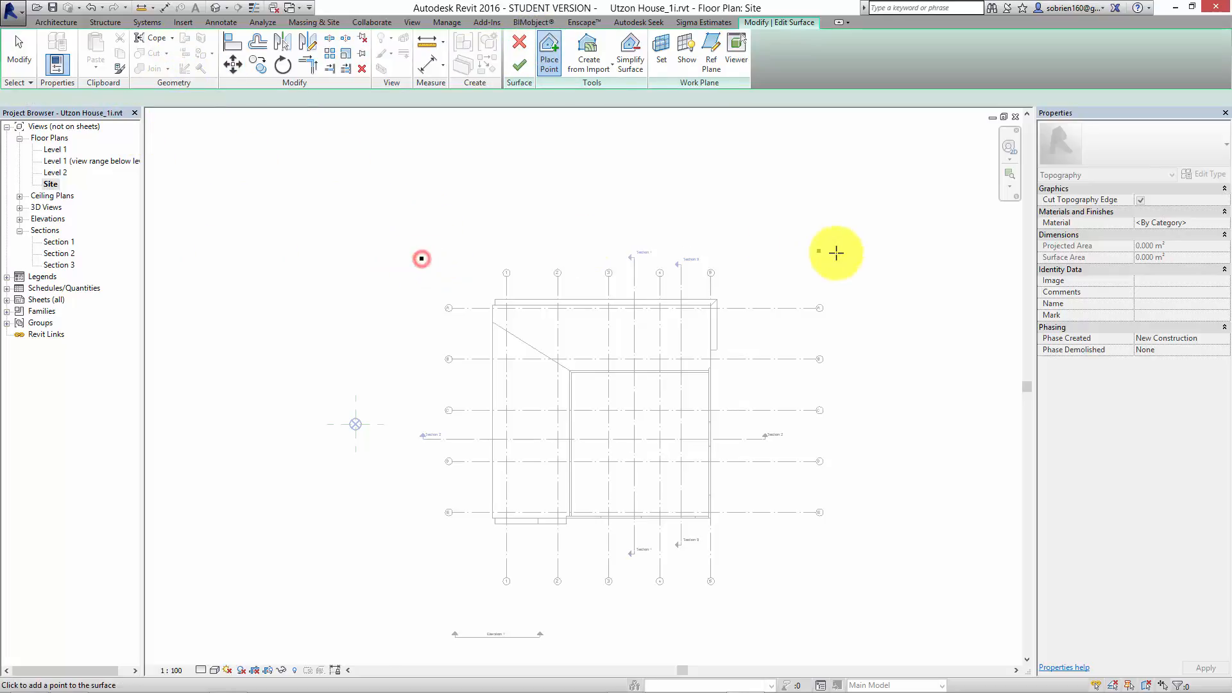
click(806, 258)
click(807, 613)
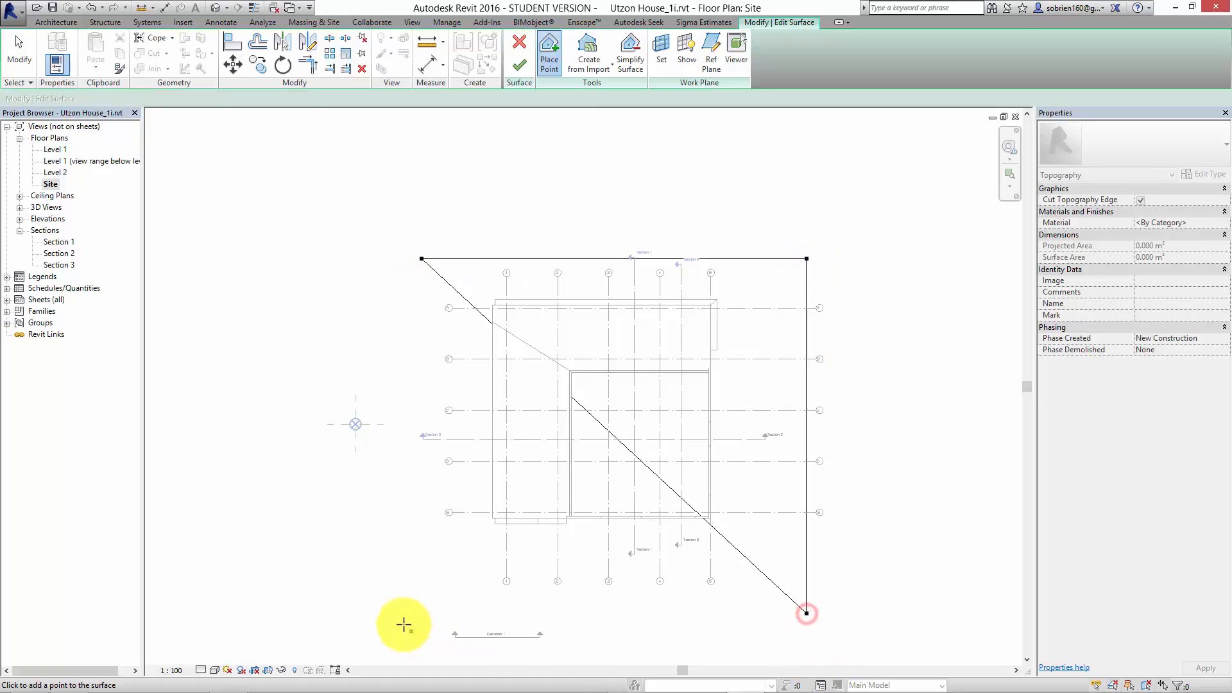
click(399, 624)
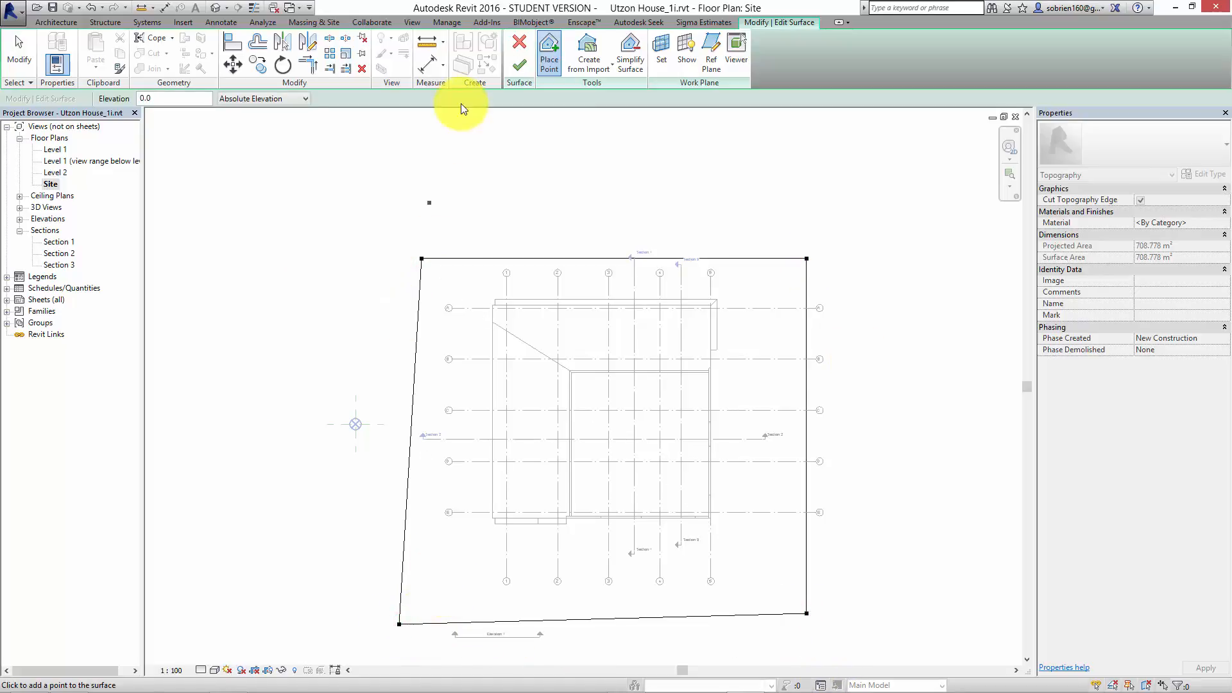
click(520, 65)
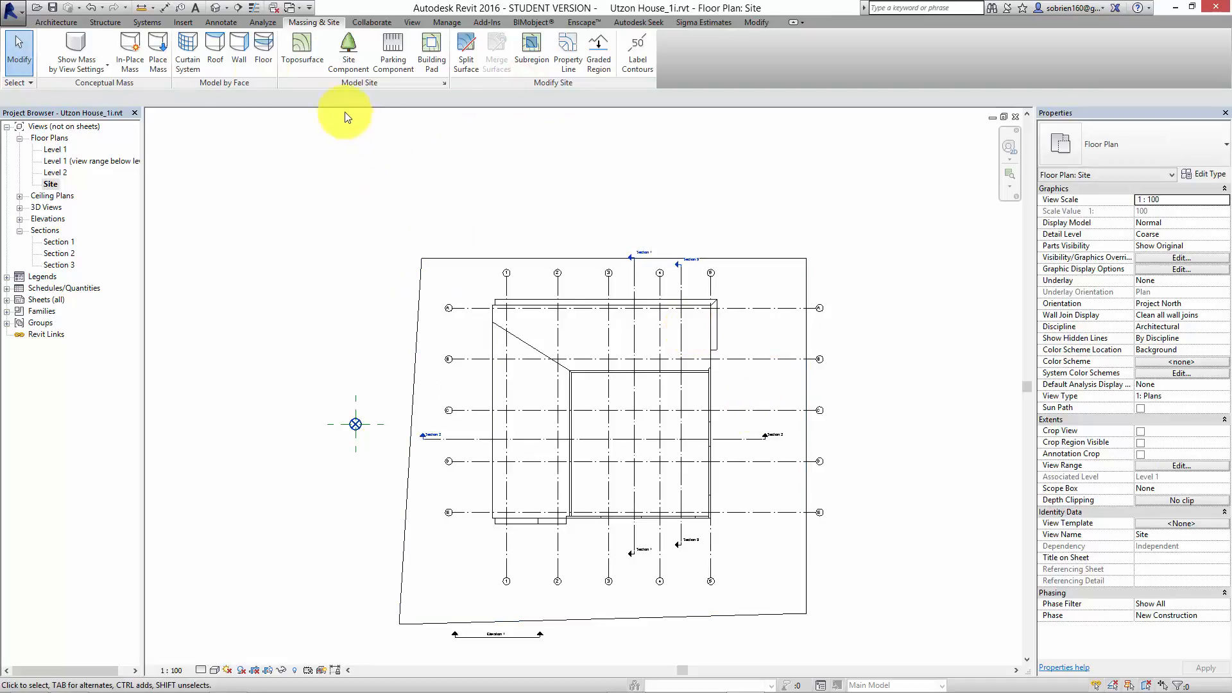
Step: Inspect the toposurface around and beneath the house from above in the default 3D view
click(215, 8)
shift+middle_drag(524, 383, 623, 433)
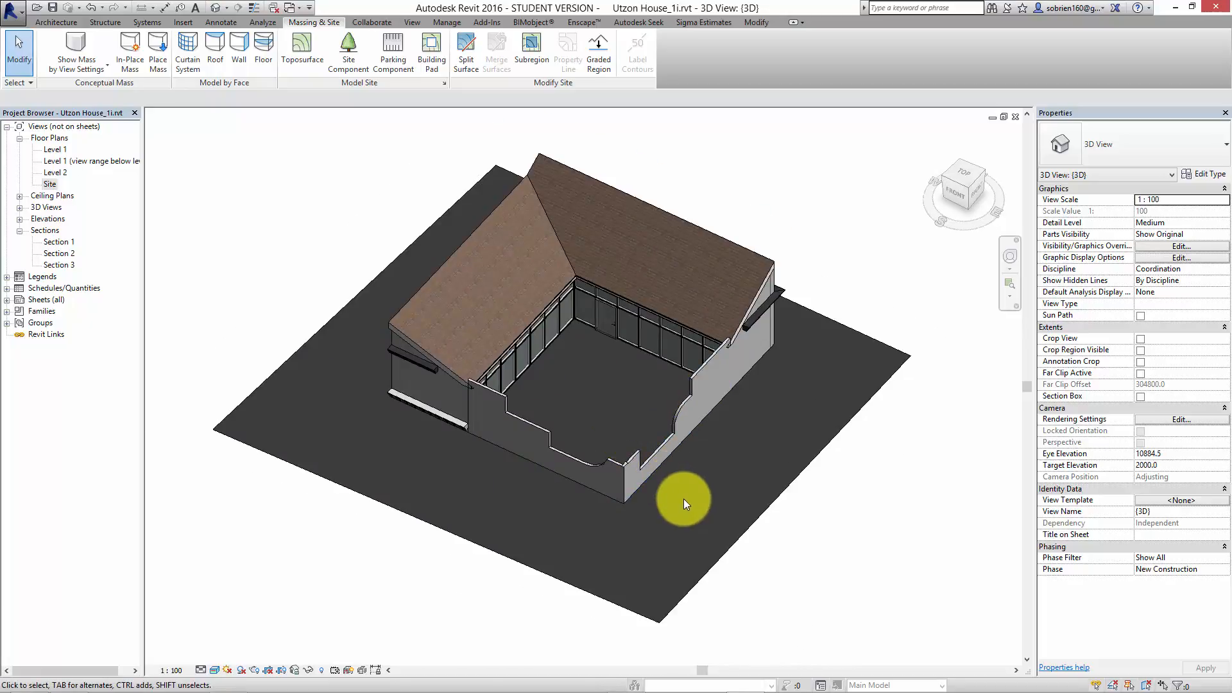
middle_drag(687, 507, 655, 564)
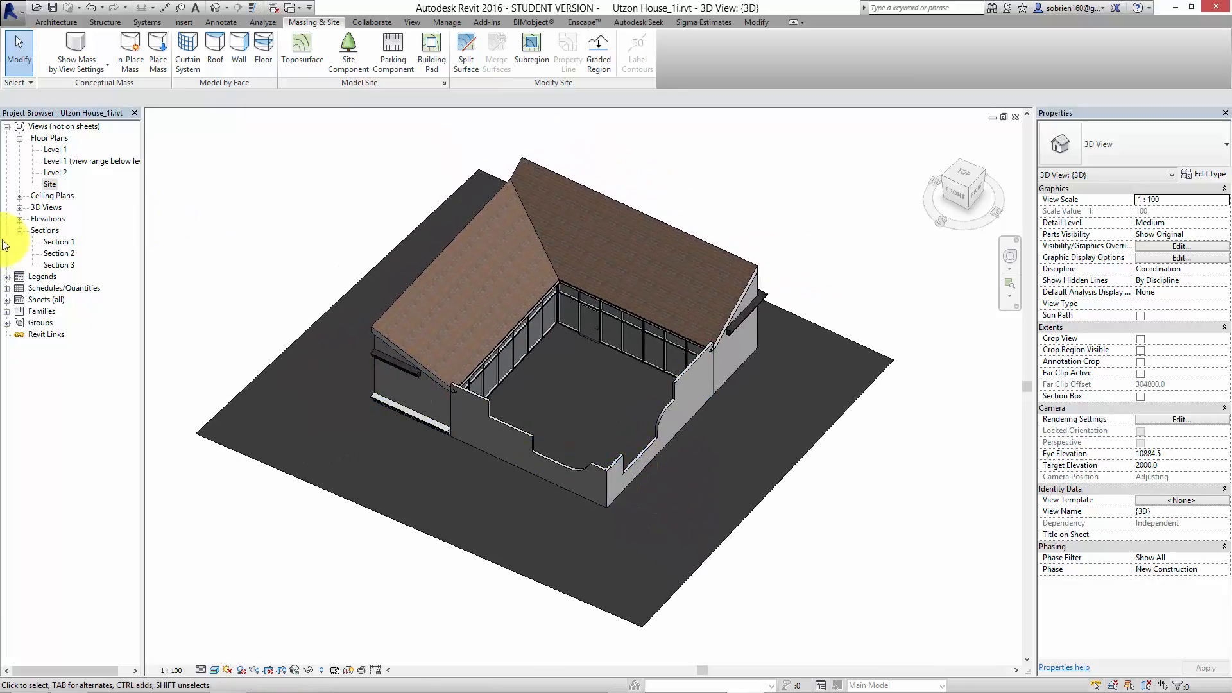
Step: Open Section 3 and examine how the toposurface meets the base of the house's walls and glazing
double_click(56, 265)
scroll(525, 403, down, 8)
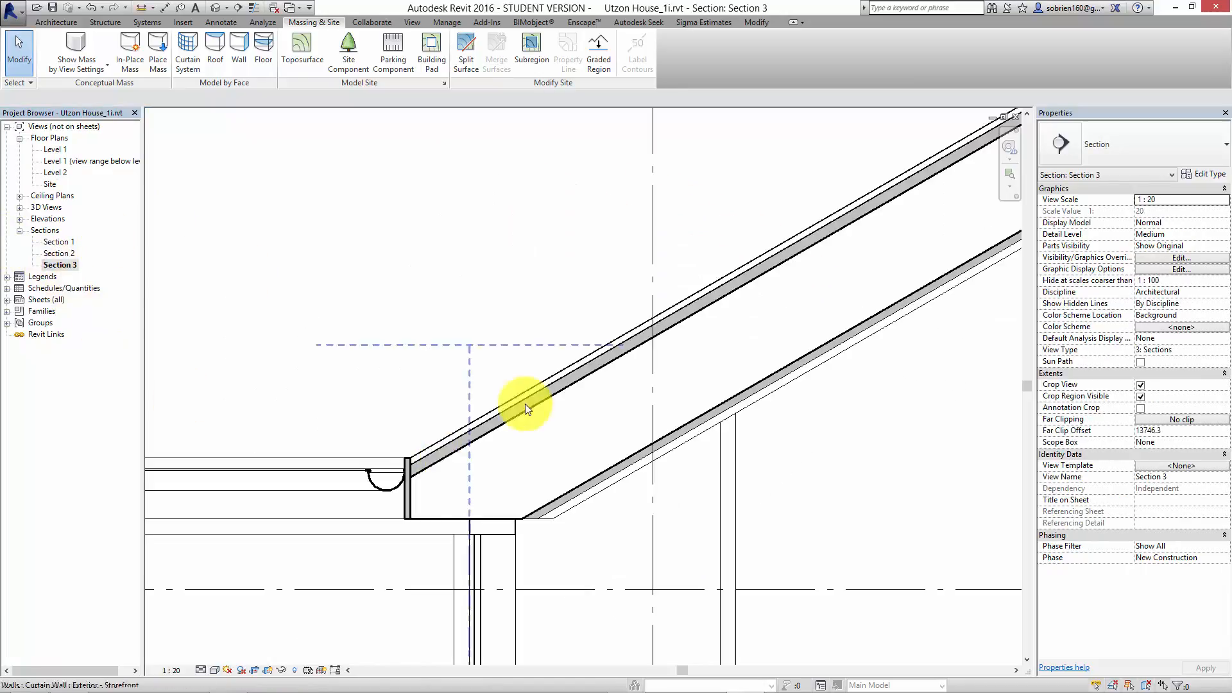
middle_drag(653, 395, 666, 407)
scroll(603, 545, up, 1)
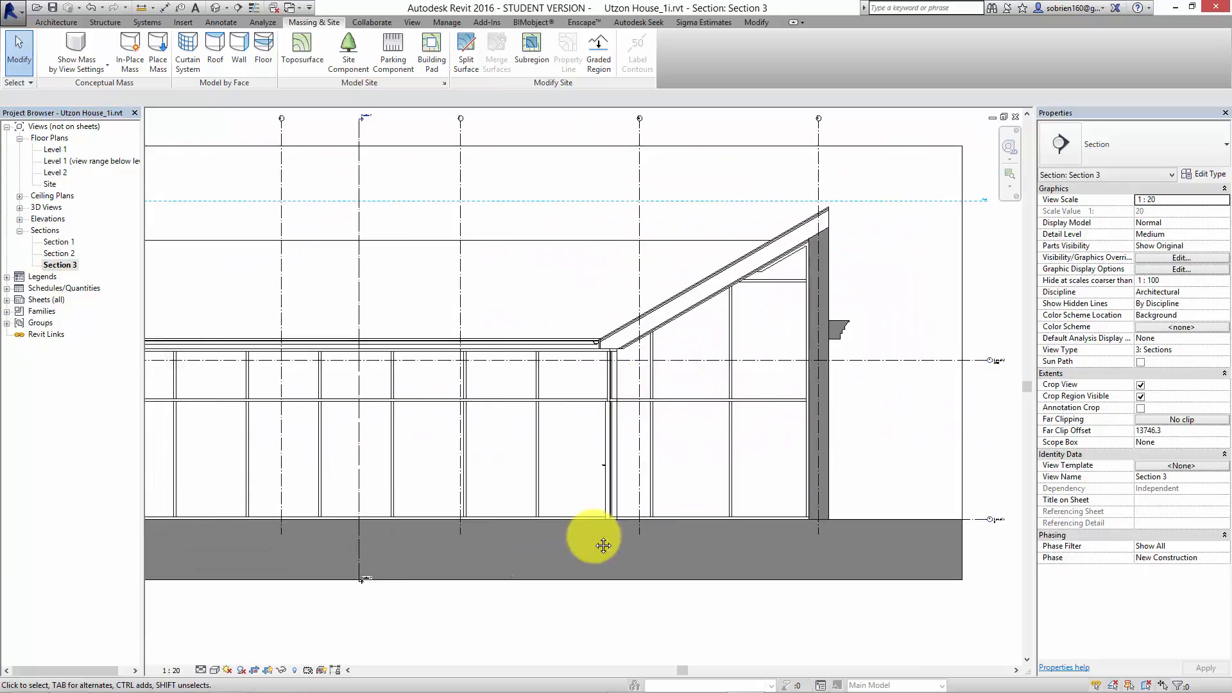
middle_drag(552, 550, 606, 504)
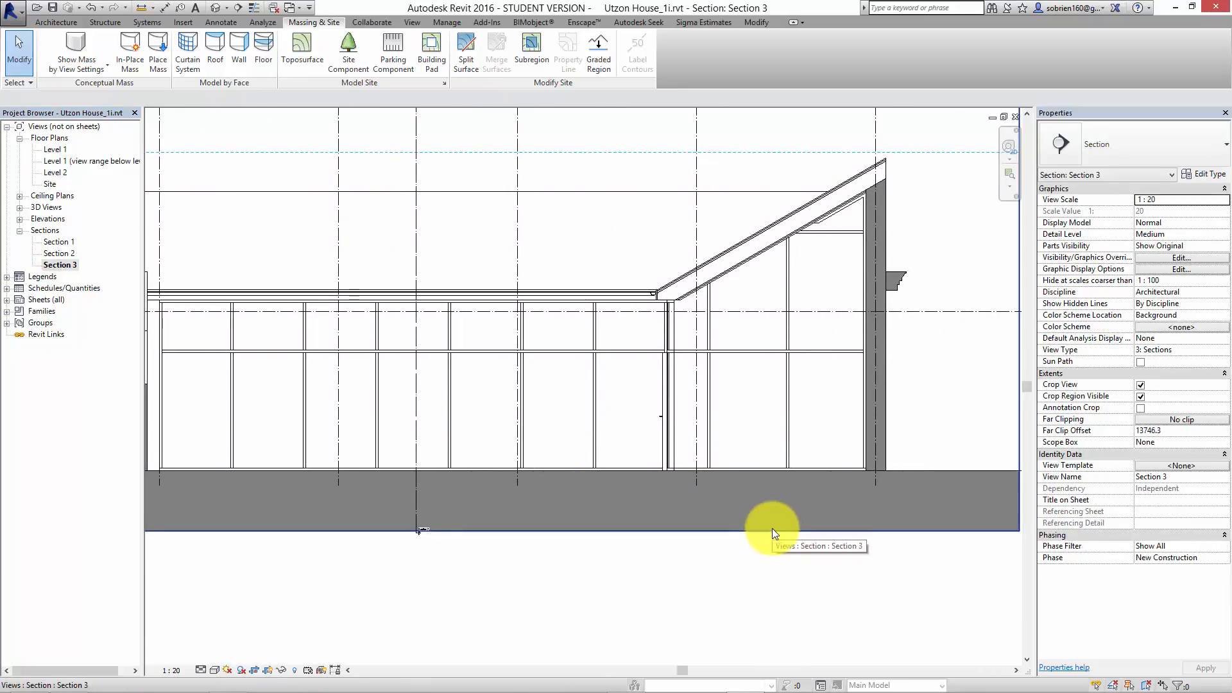
scroll(803, 449, up, 4)
scroll(743, 513, down, 3)
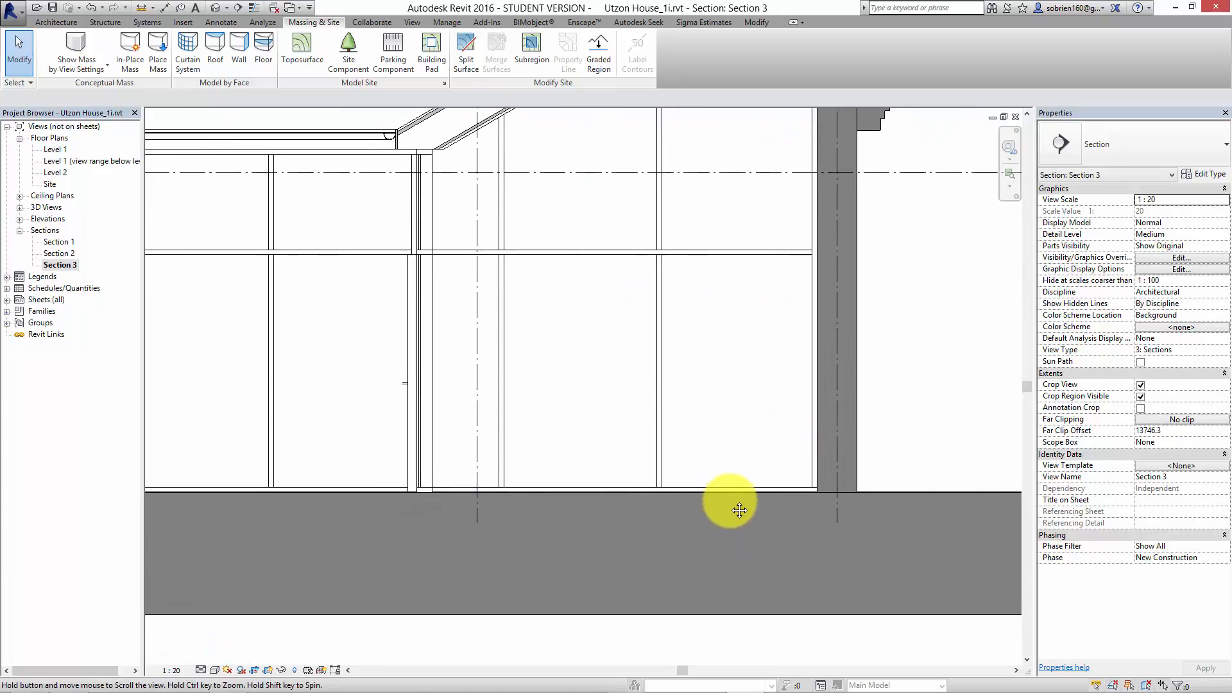
scroll(825, 504, down, 2)
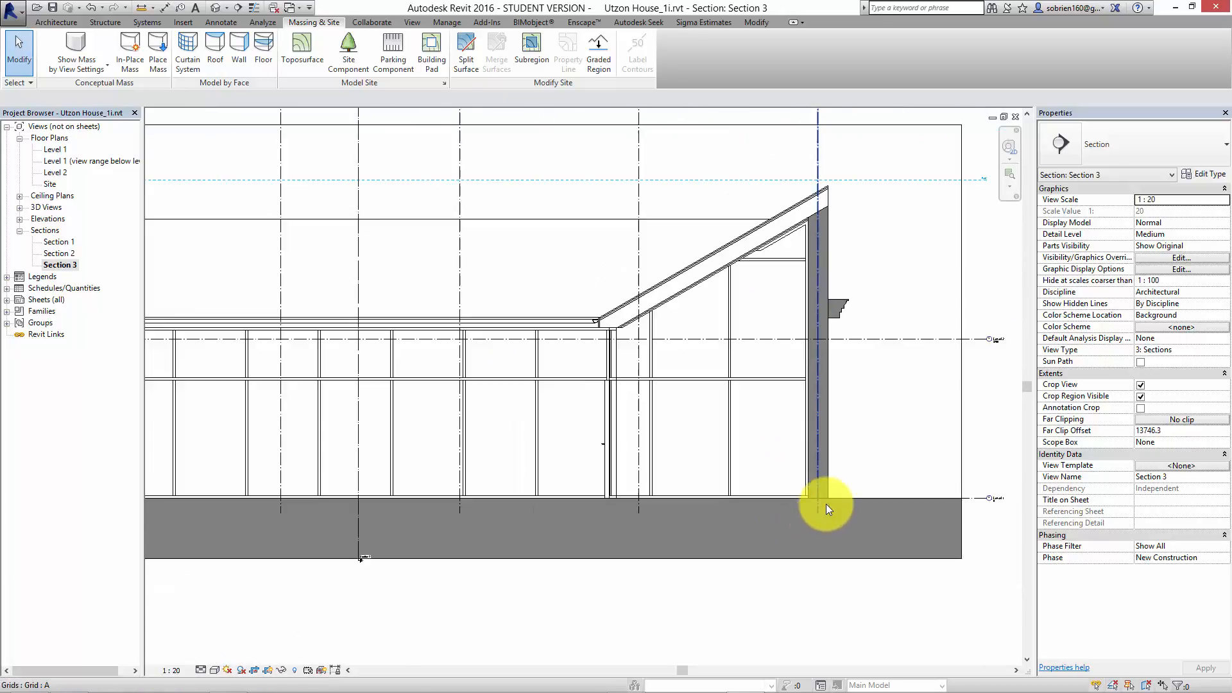
scroll(831, 511, up, 6)
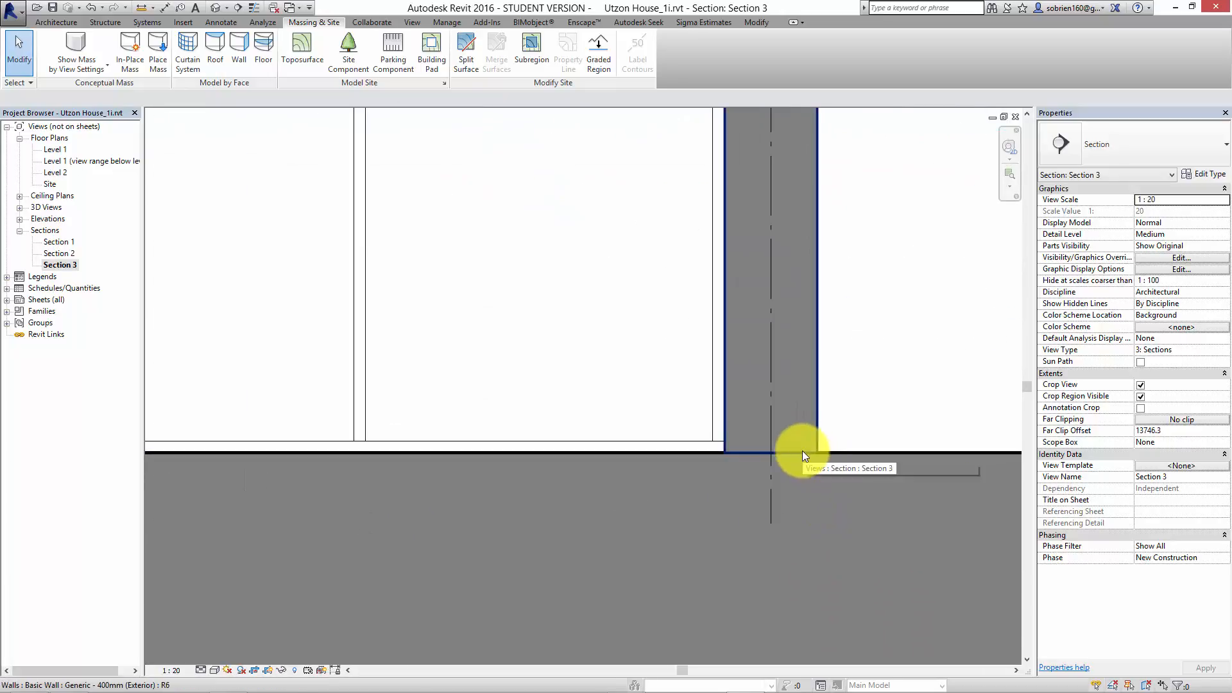
scroll(816, 446, down, 1)
scroll(819, 445, down, 1)
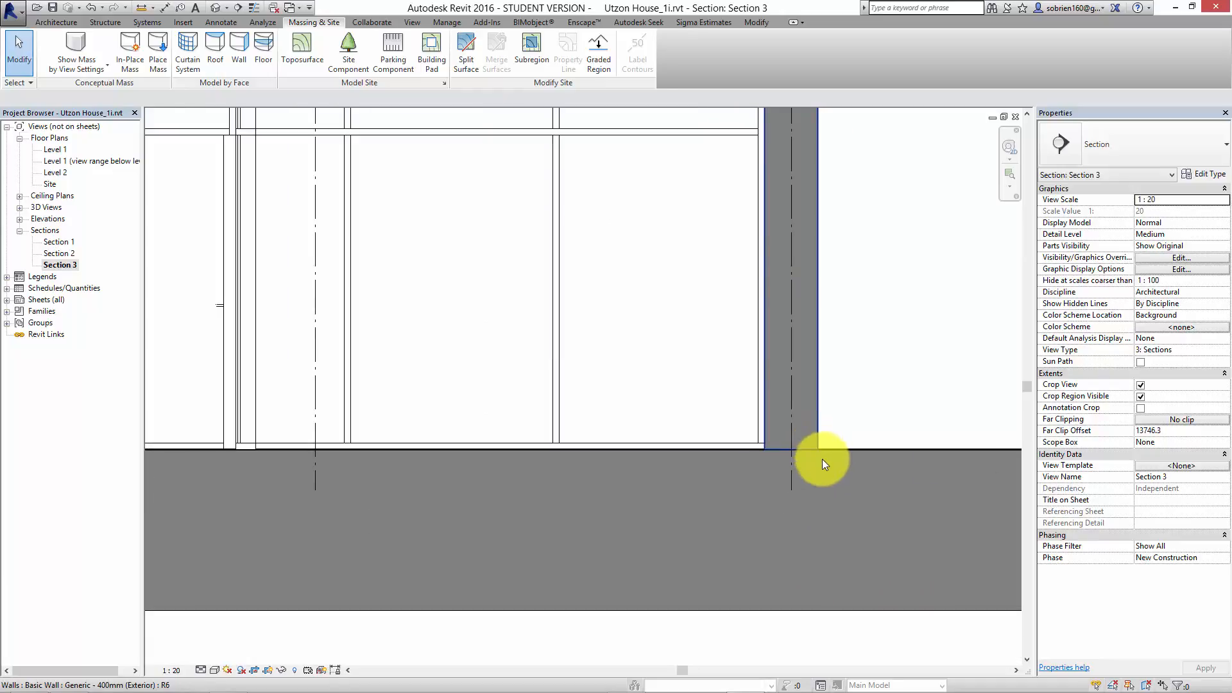
middle_drag(816, 449, 790, 453)
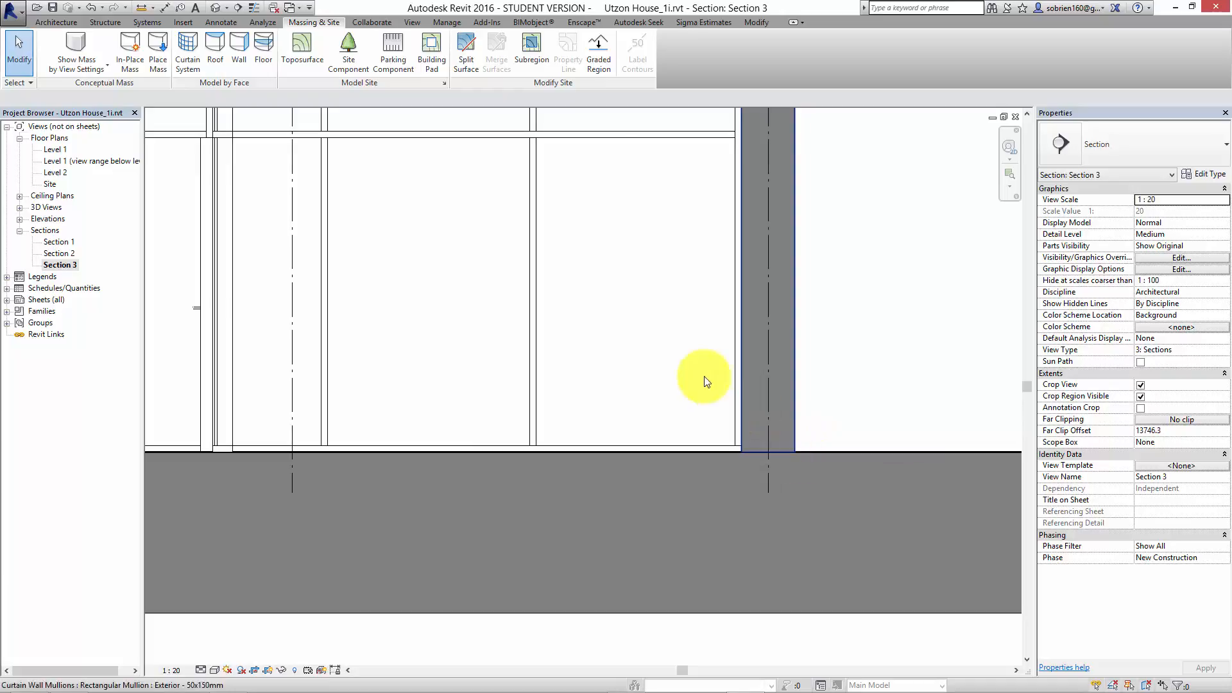
scroll(670, 403, down, 2)
scroll(742, 441, down, 3)
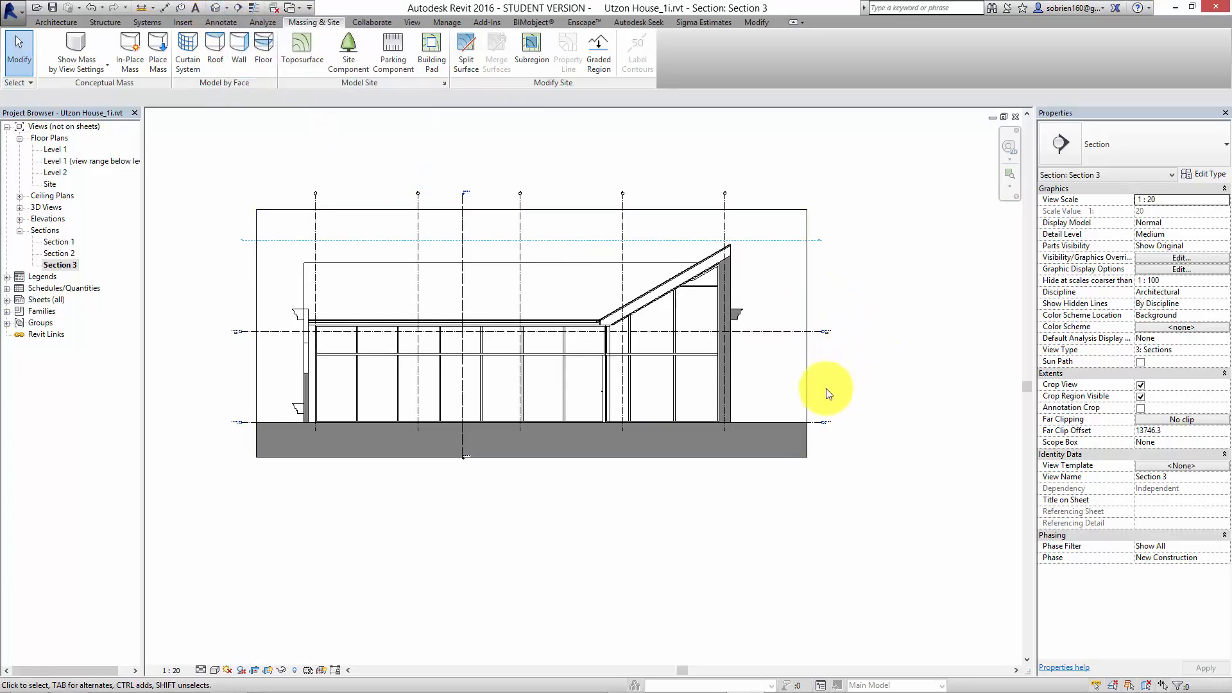
scroll(827, 393, up, 2)
click(628, 679)
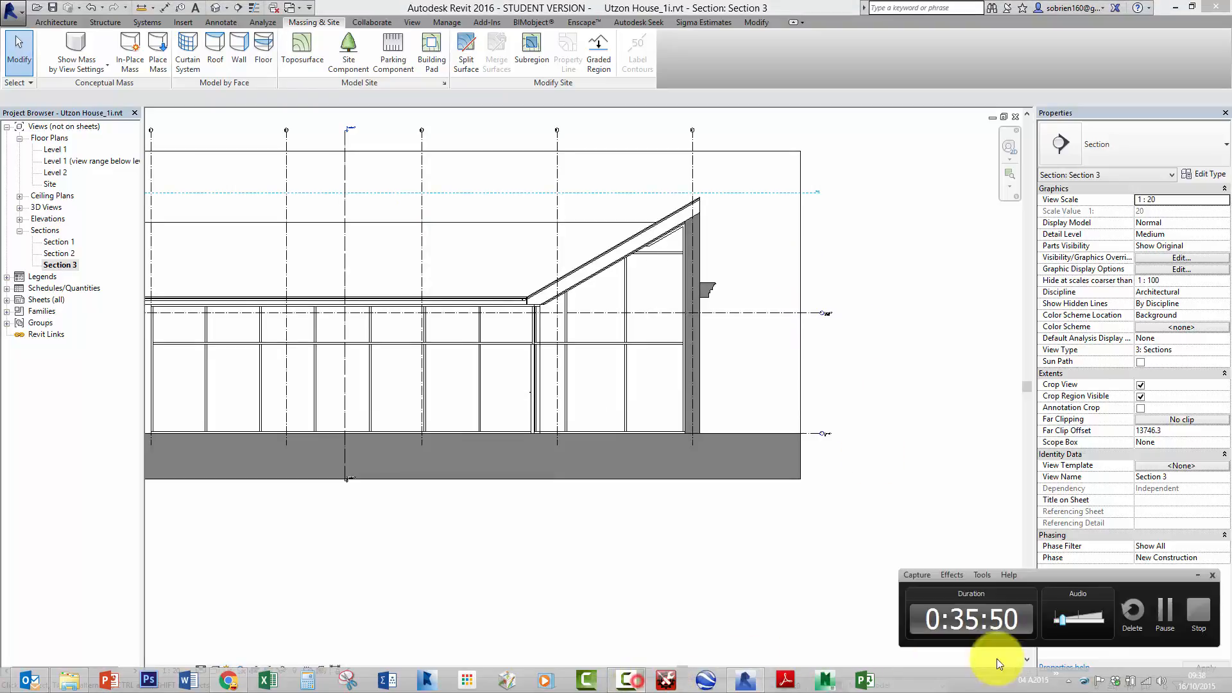
click(1165, 613)
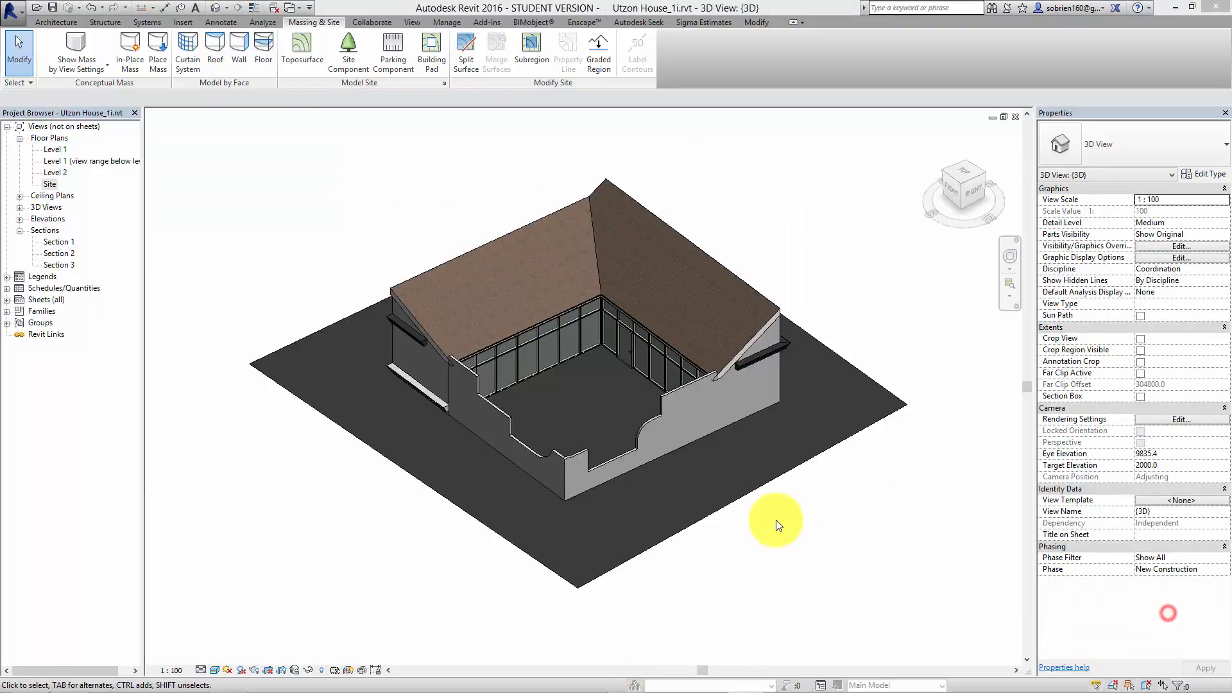
Step: Search the materials for grass, assign Plant to the toposurface, and use its render appearance for shading
click(771, 476)
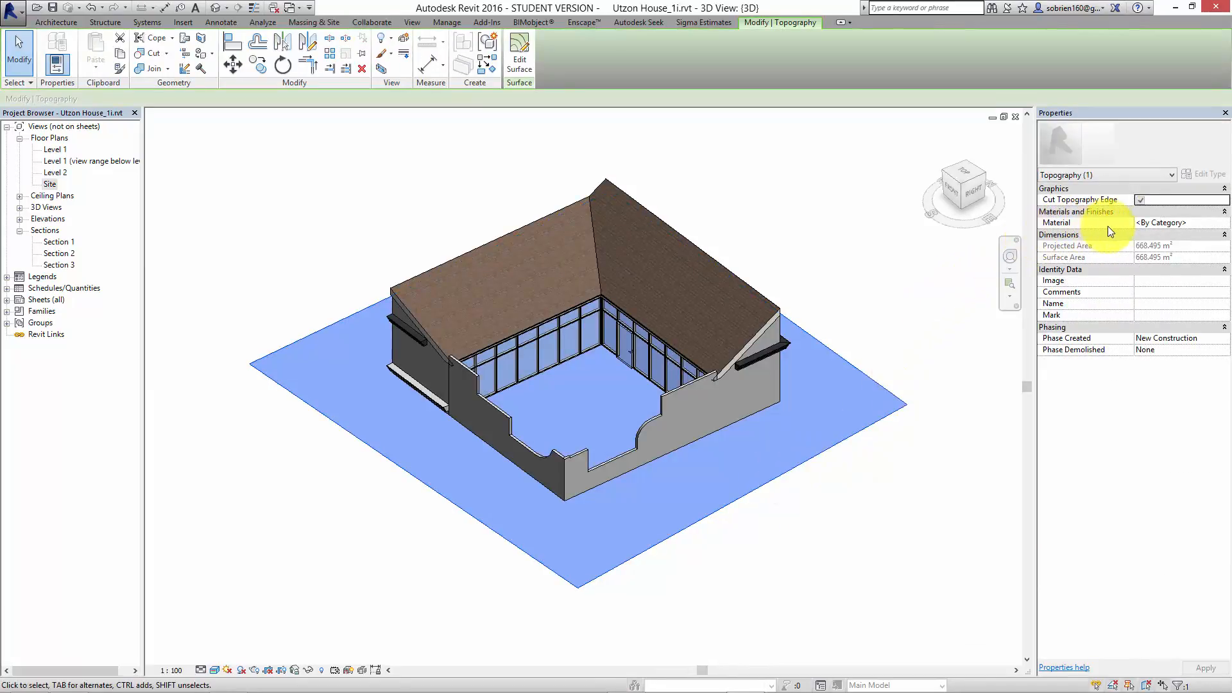
click(1223, 224)
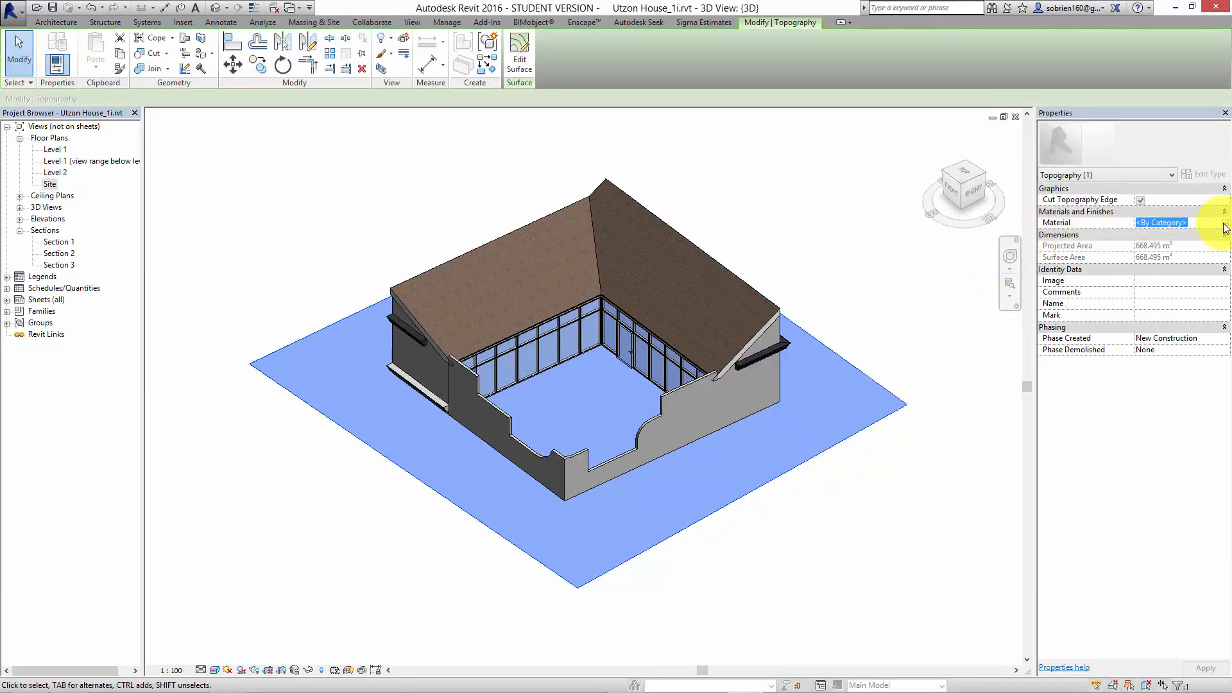
click(1224, 224)
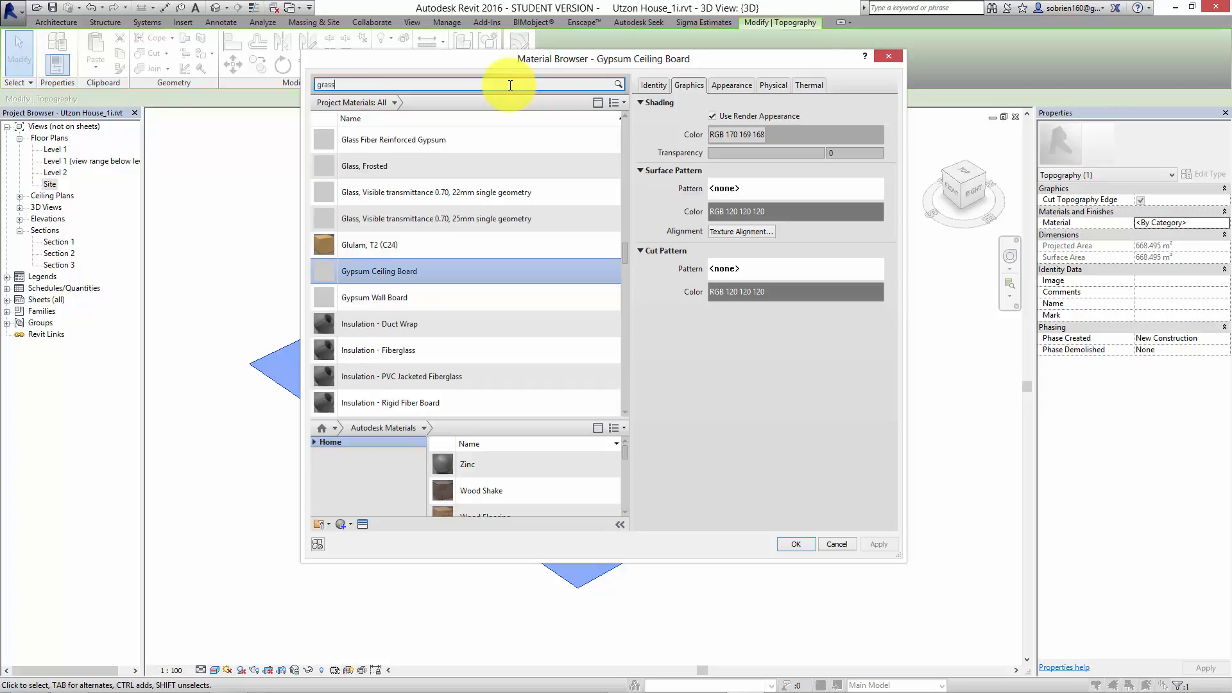
key(Return)
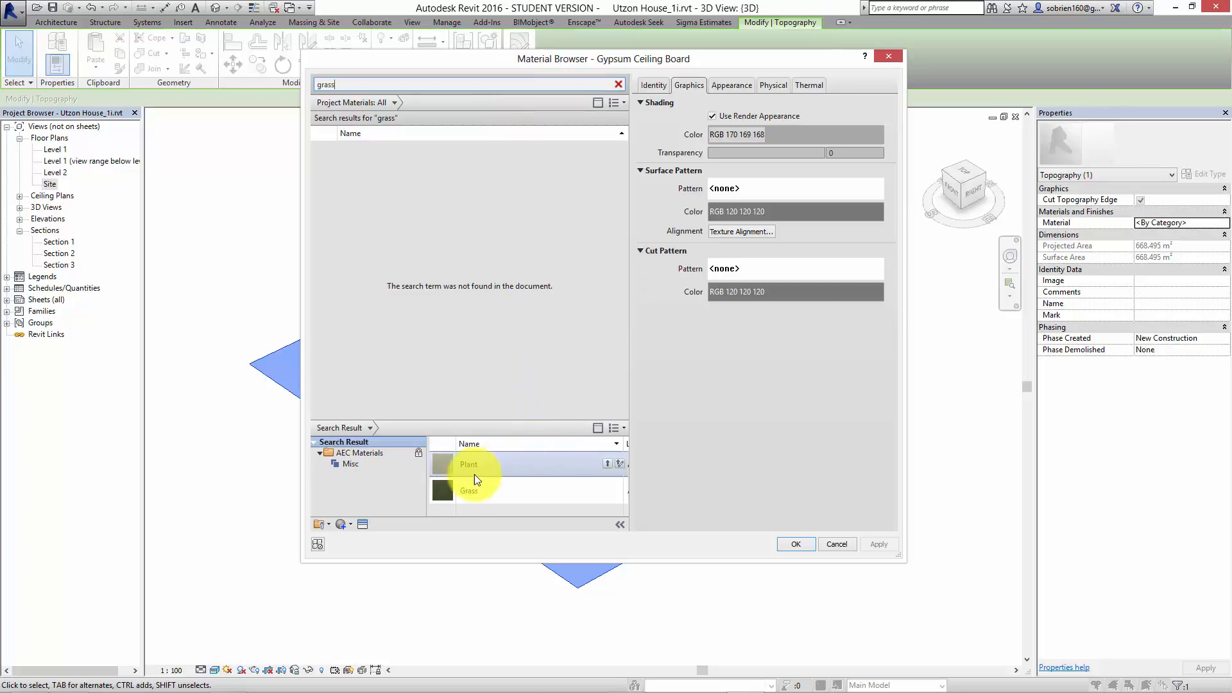
click(606, 463)
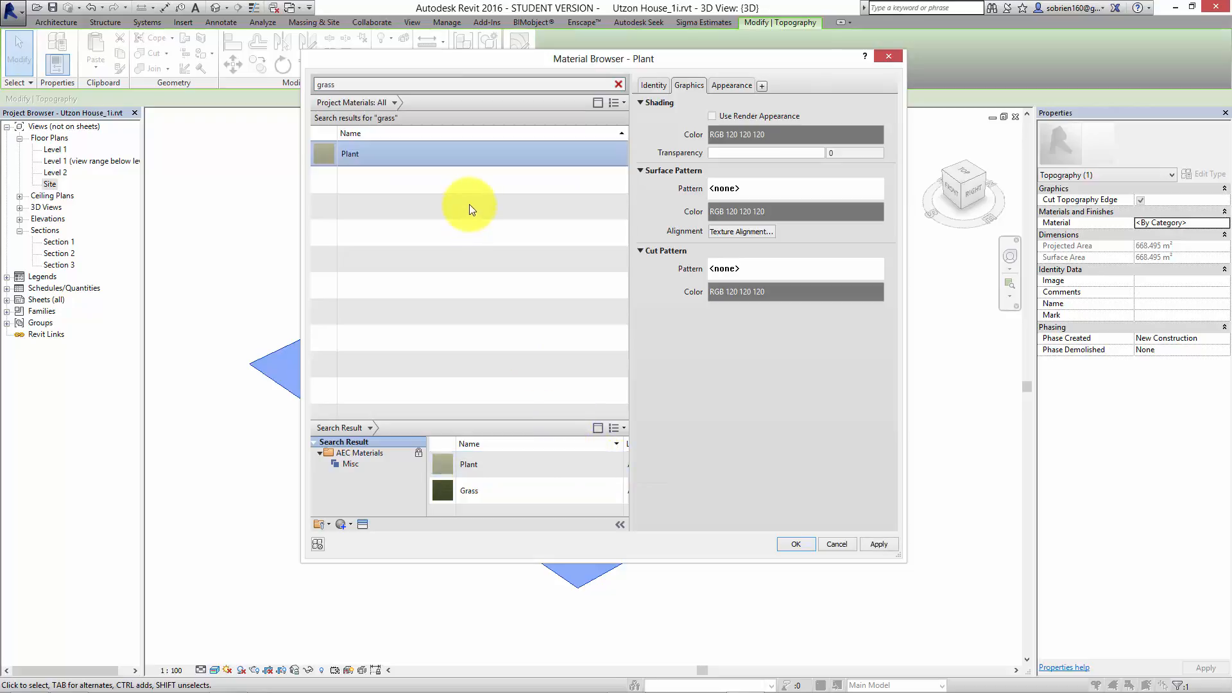
click(712, 116)
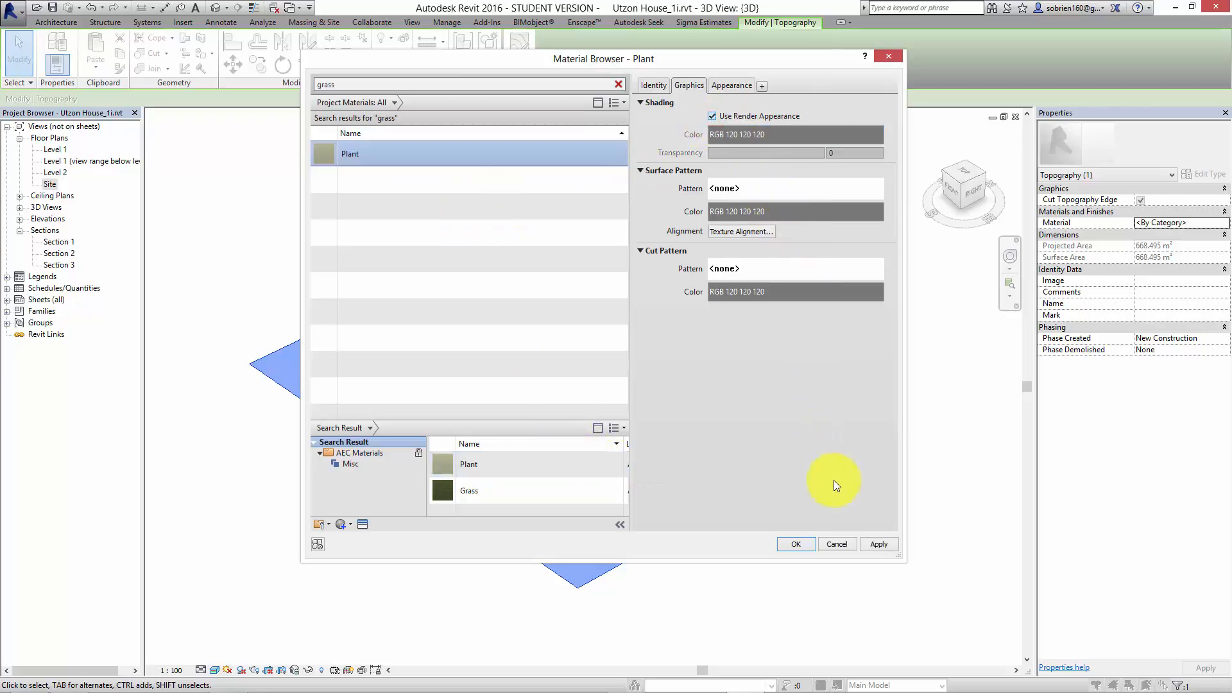
click(797, 545)
click(802, 551)
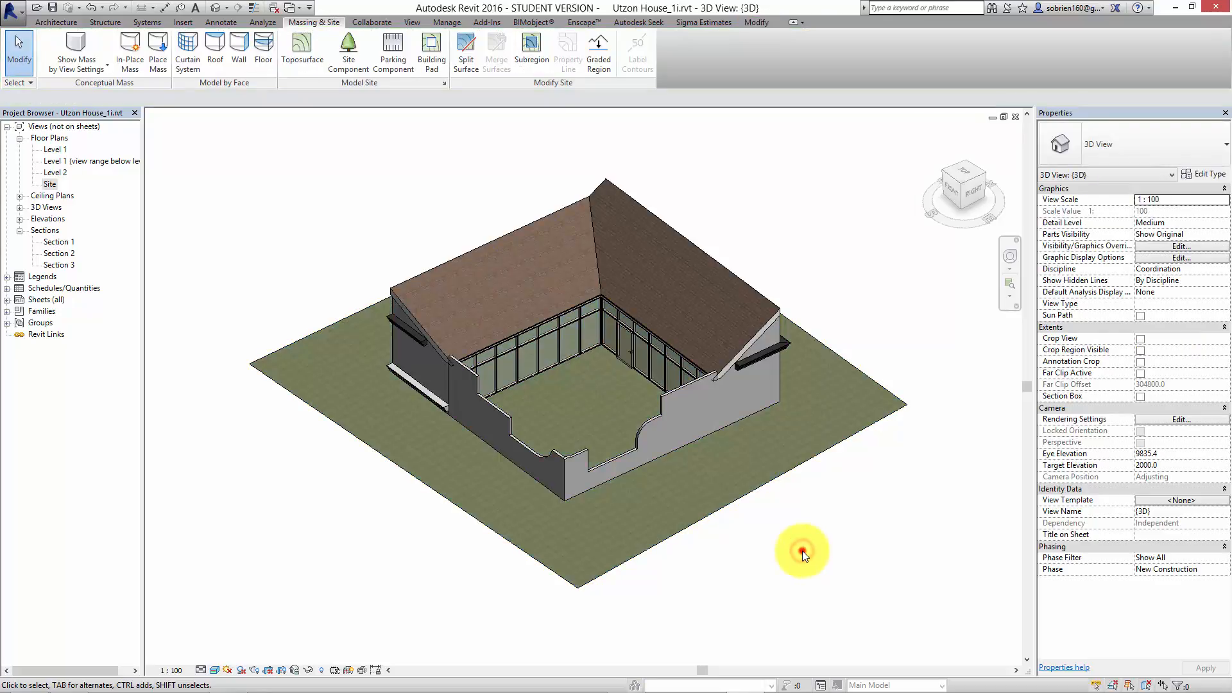
scroll(597, 495, up, 10)
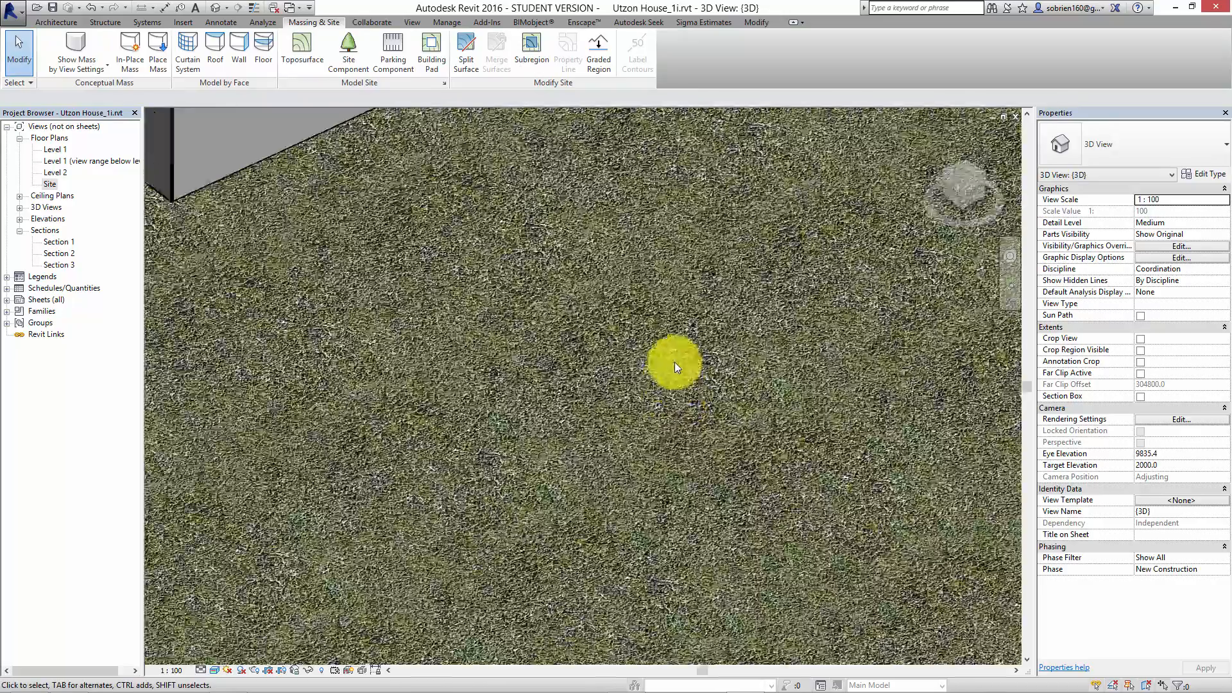
scroll(675, 362, down, 8)
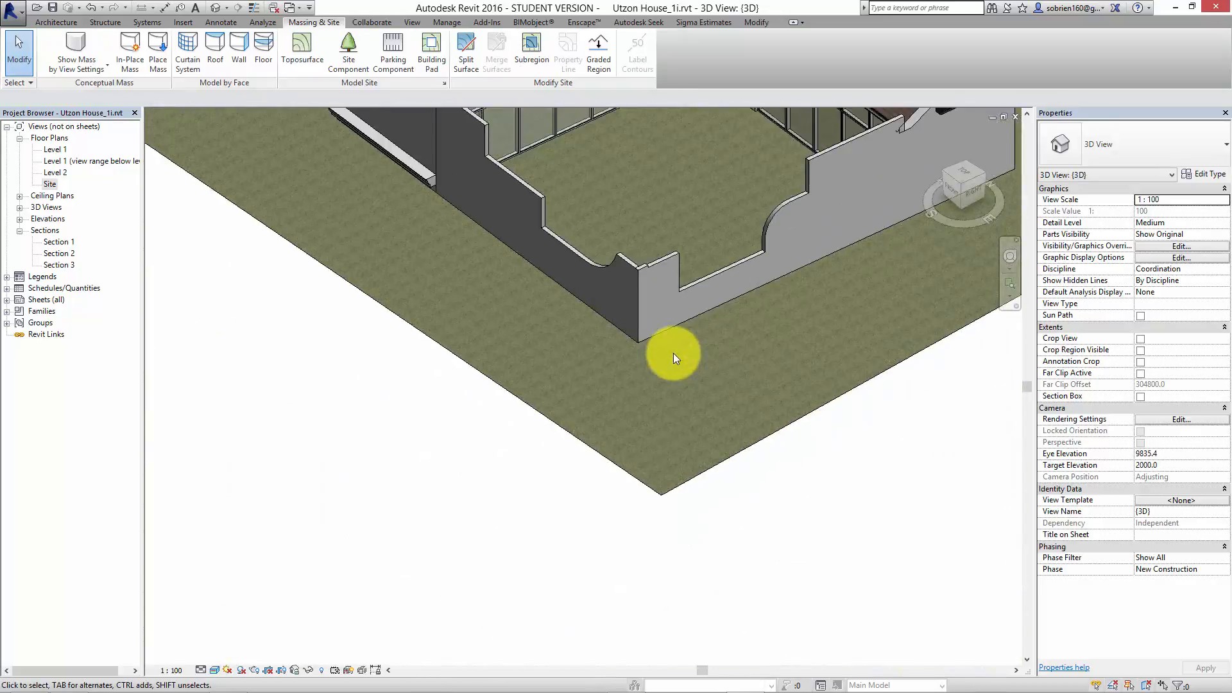
middle_drag(673, 353, 626, 500)
mouse_move(915, 687)
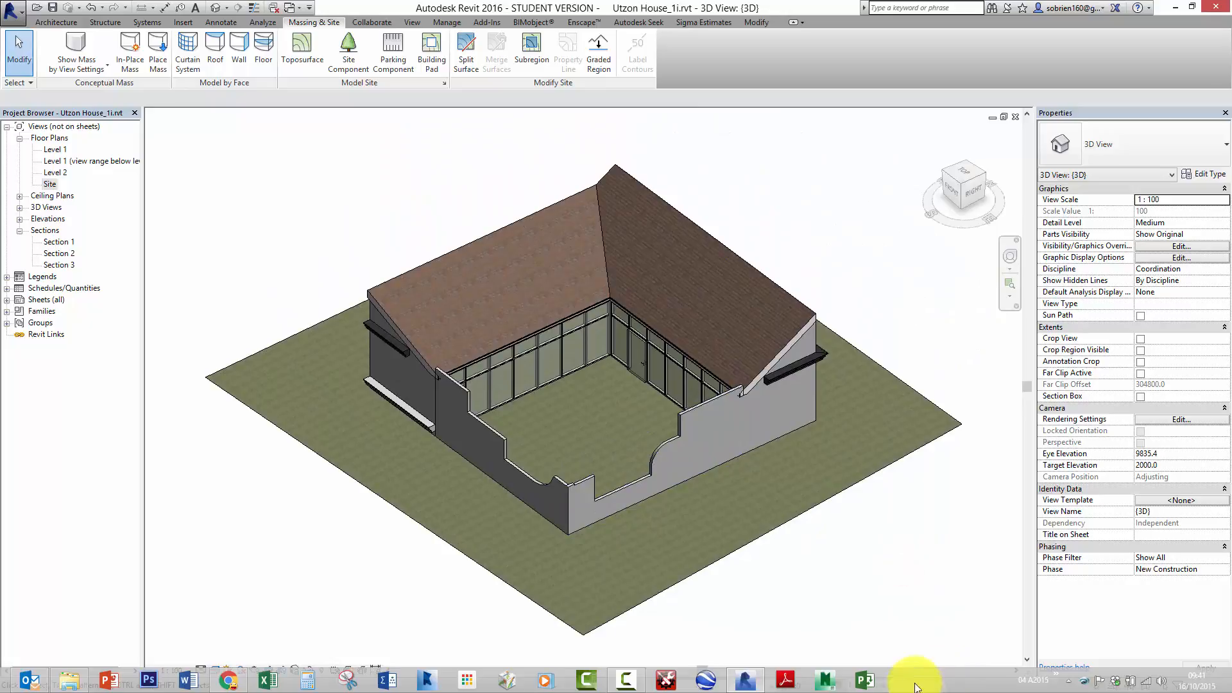
click(626, 680)
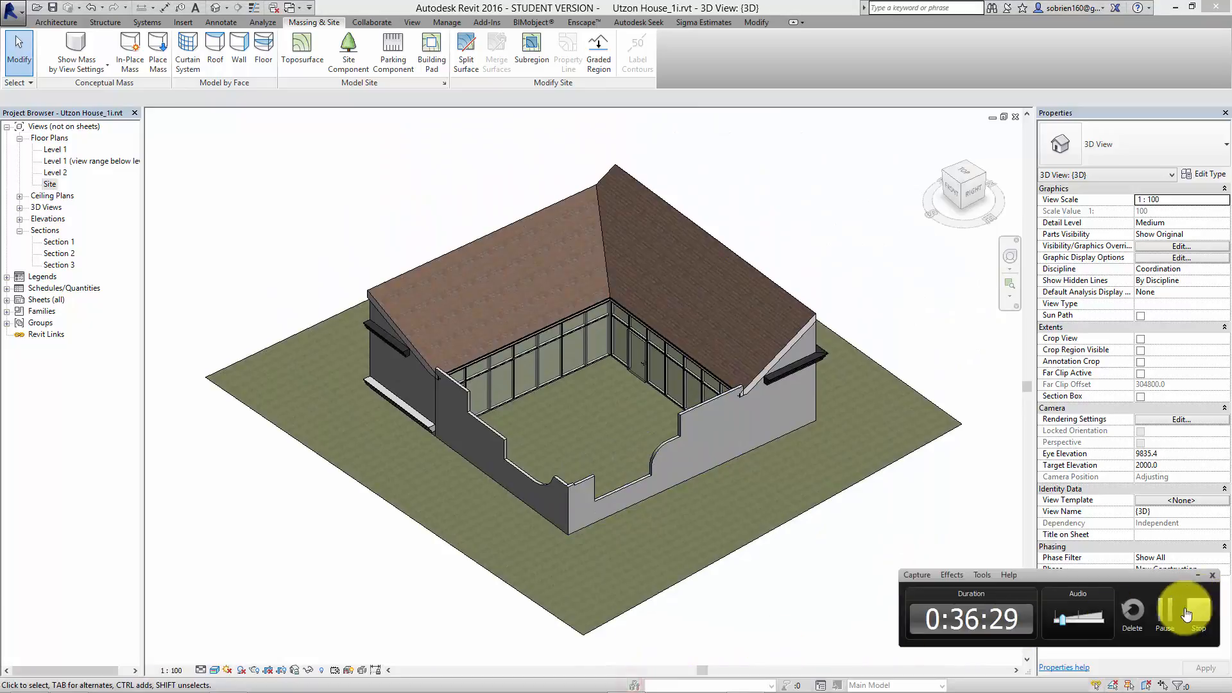
click(1167, 612)
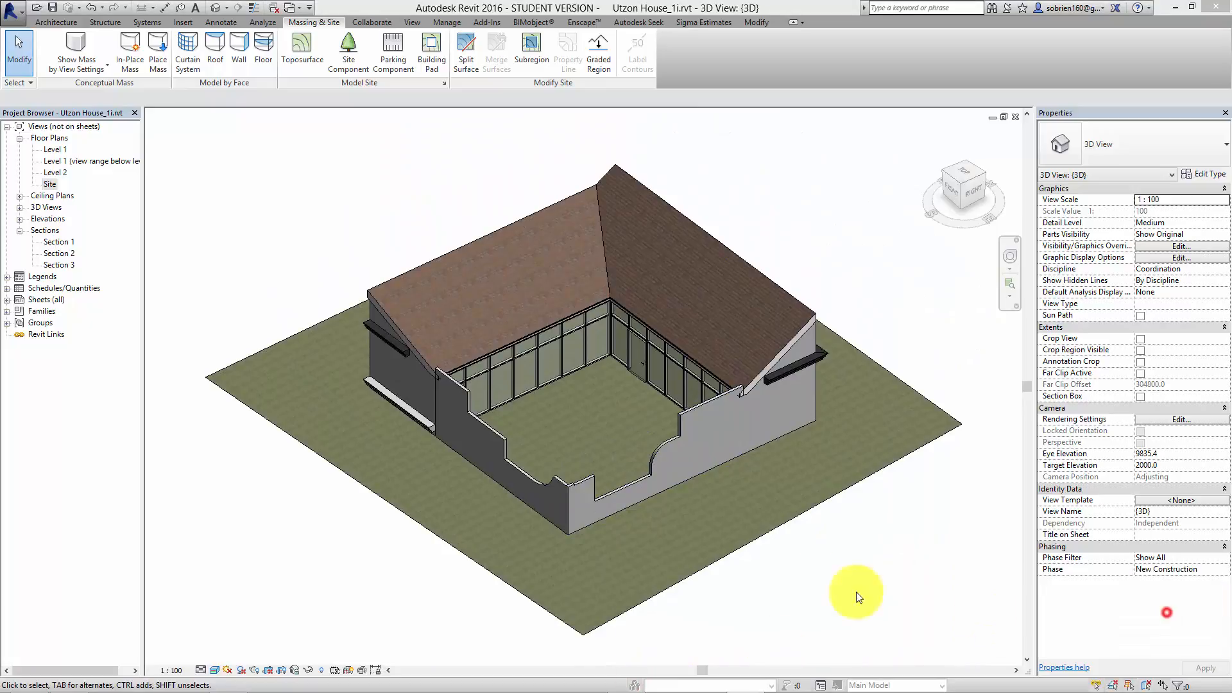
click(830, 579)
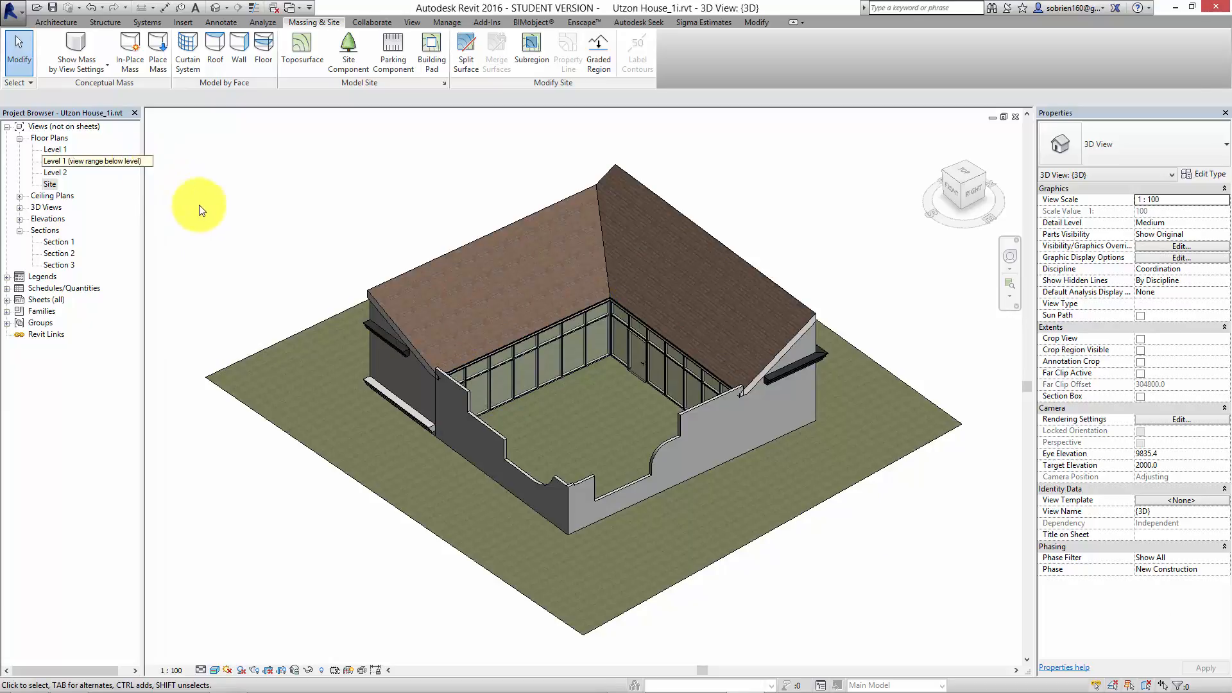
Step: In the Elevation 1 view, copy Level 1 vertically downward by 900 mm to create a level below the house
click(20, 219)
double_click(52, 231)
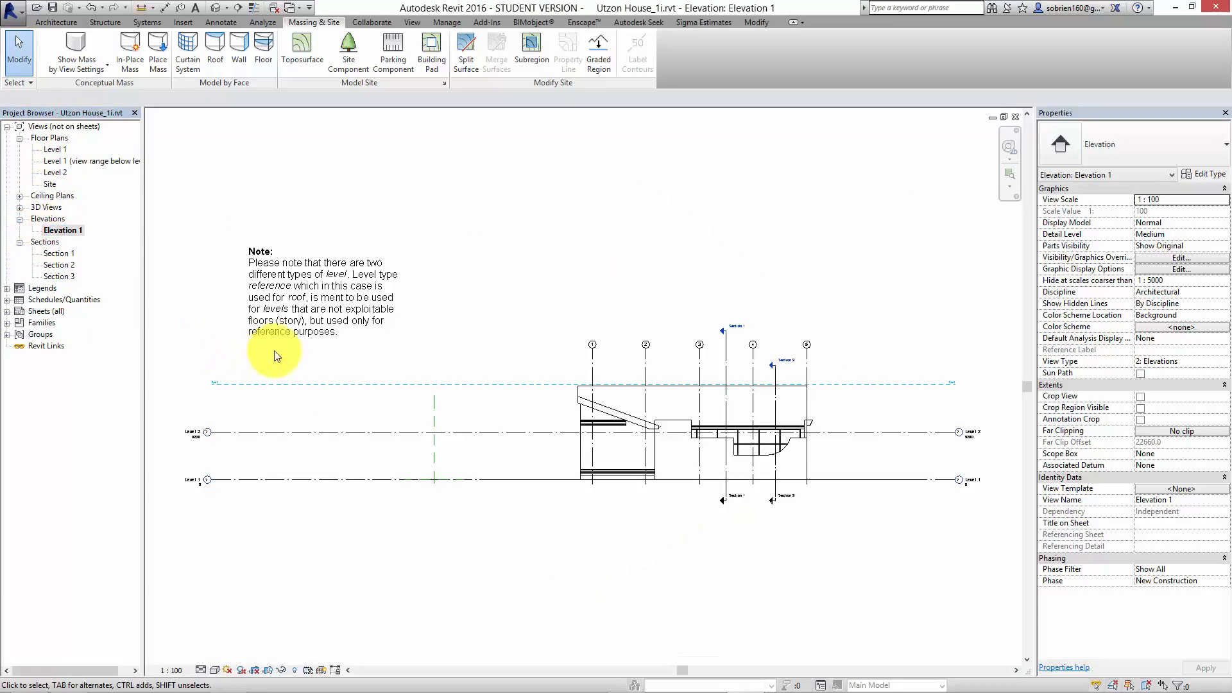
scroll(949, 507, up, 5)
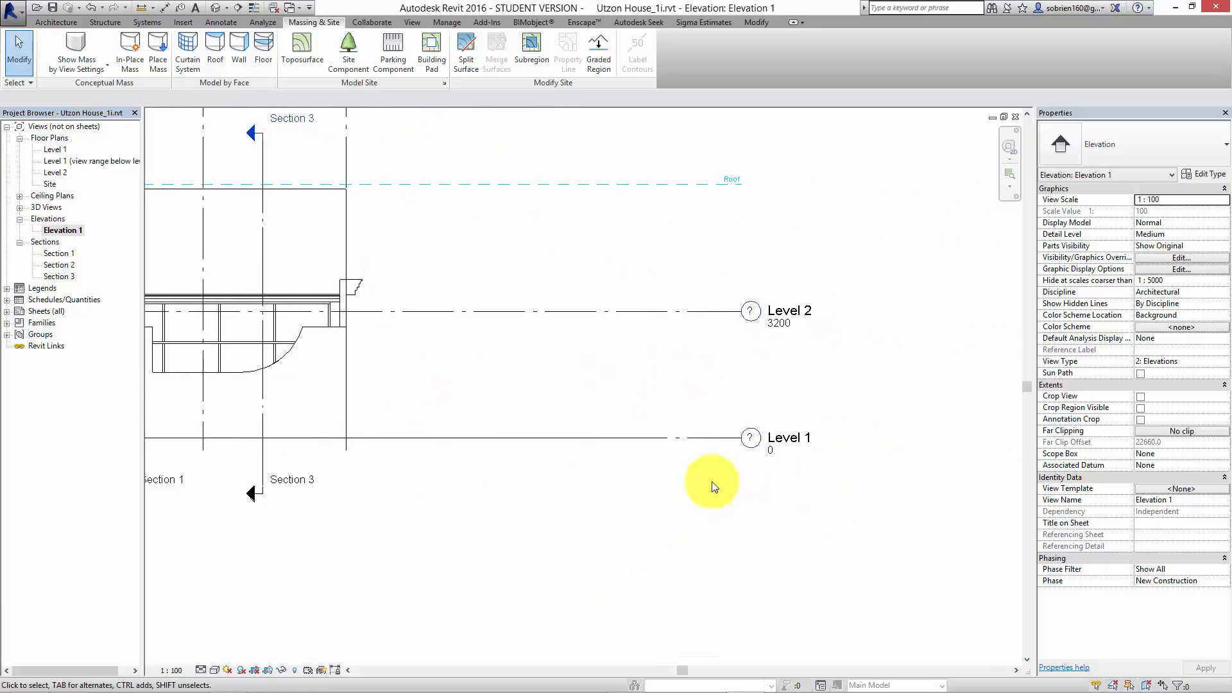
scroll(674, 385, down, 3)
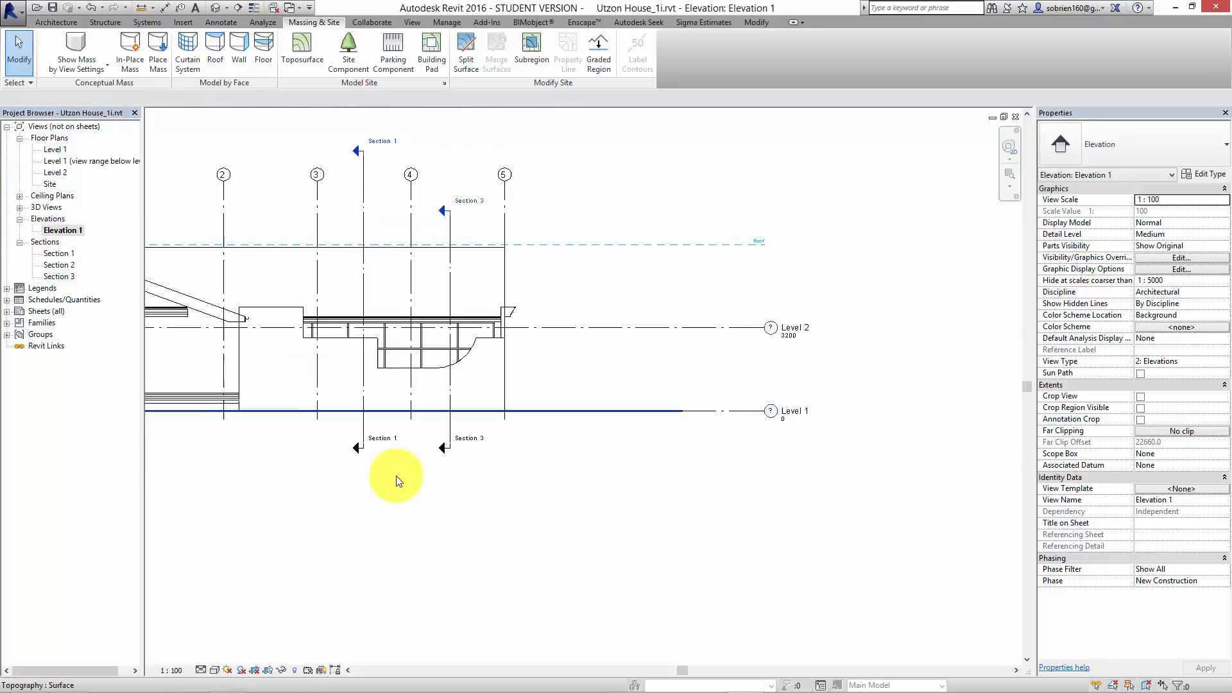
scroll(682, 471, up, 5)
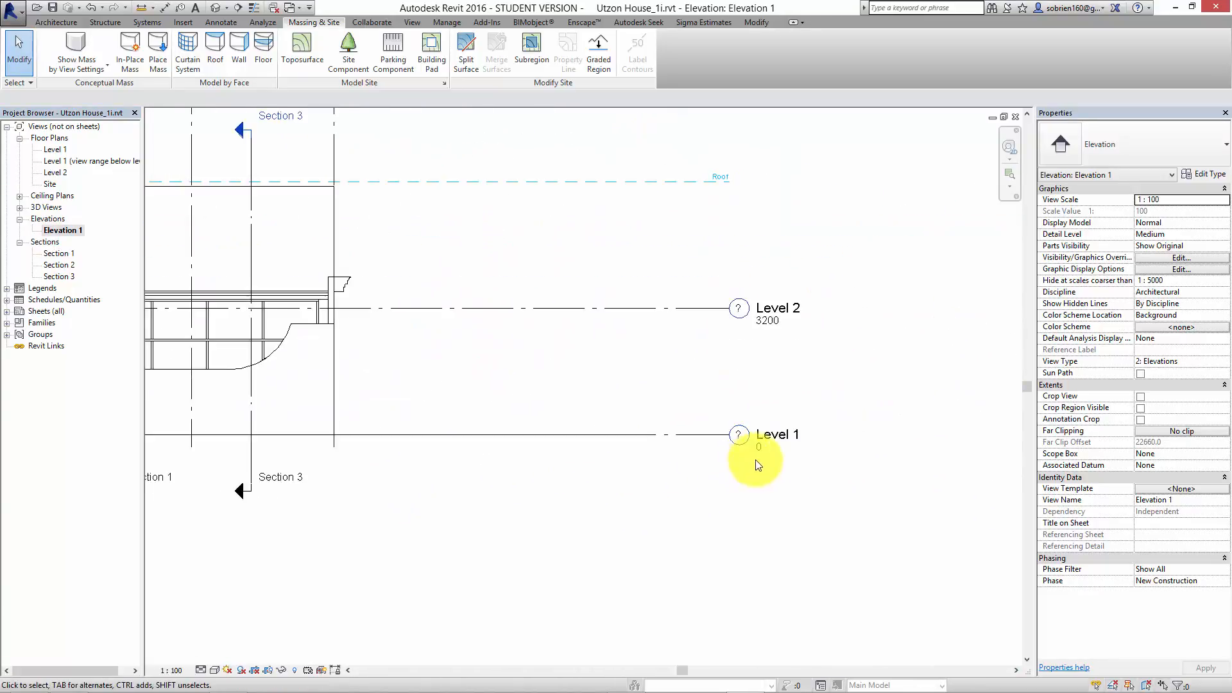
scroll(758, 464, up, 2)
scroll(811, 468, down, 3)
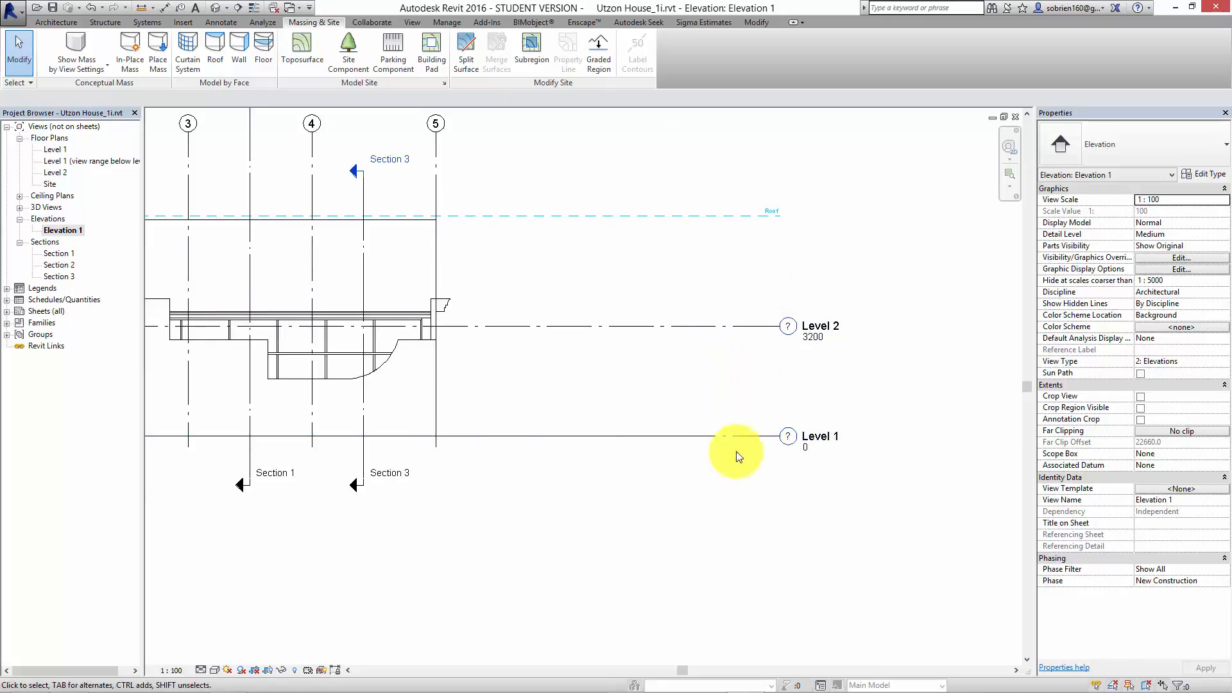
click(709, 537)
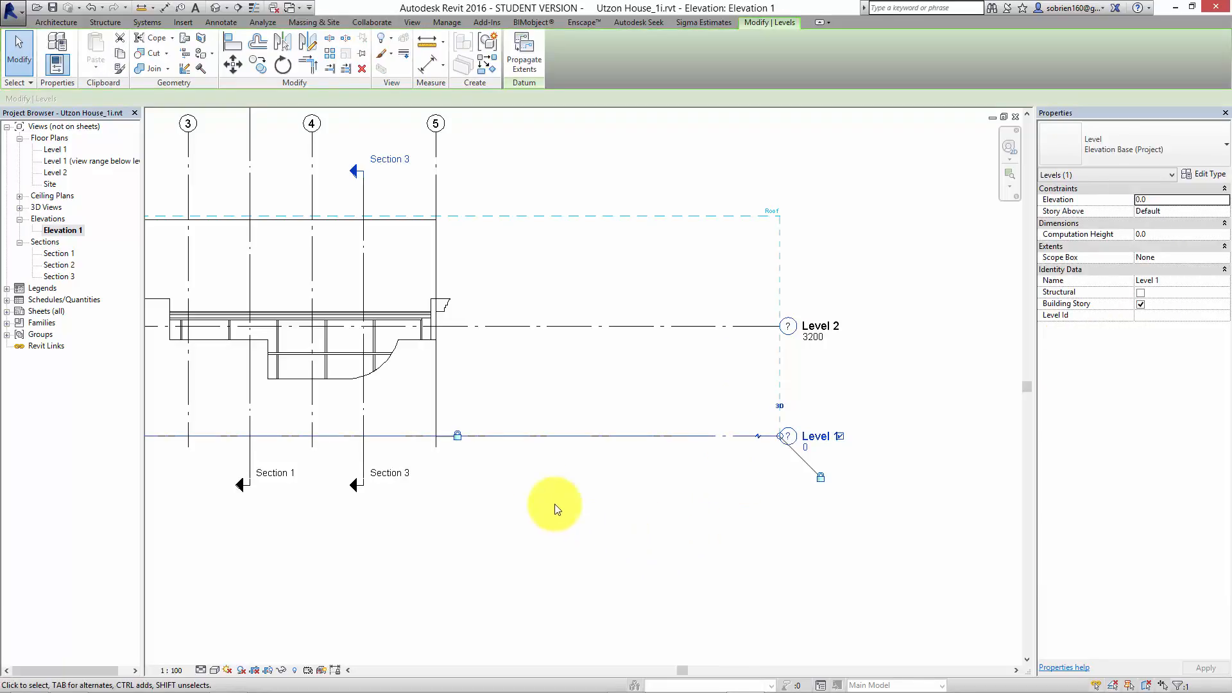
click(260, 71)
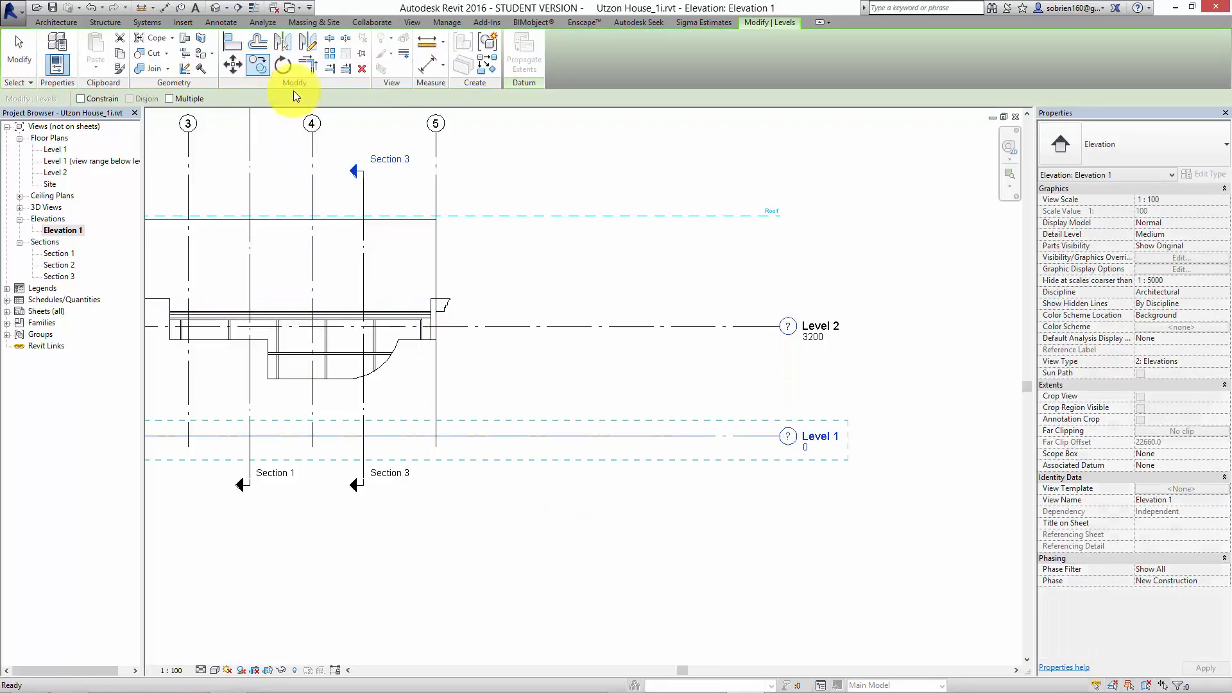
click(729, 437)
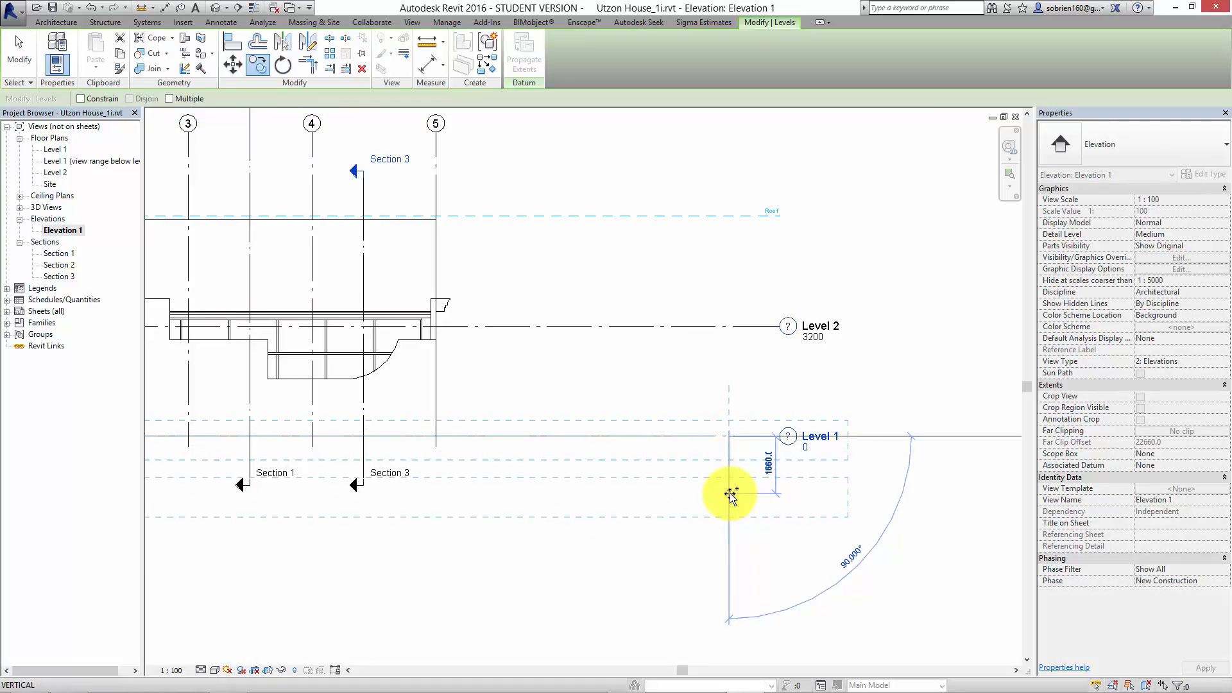
text(900)
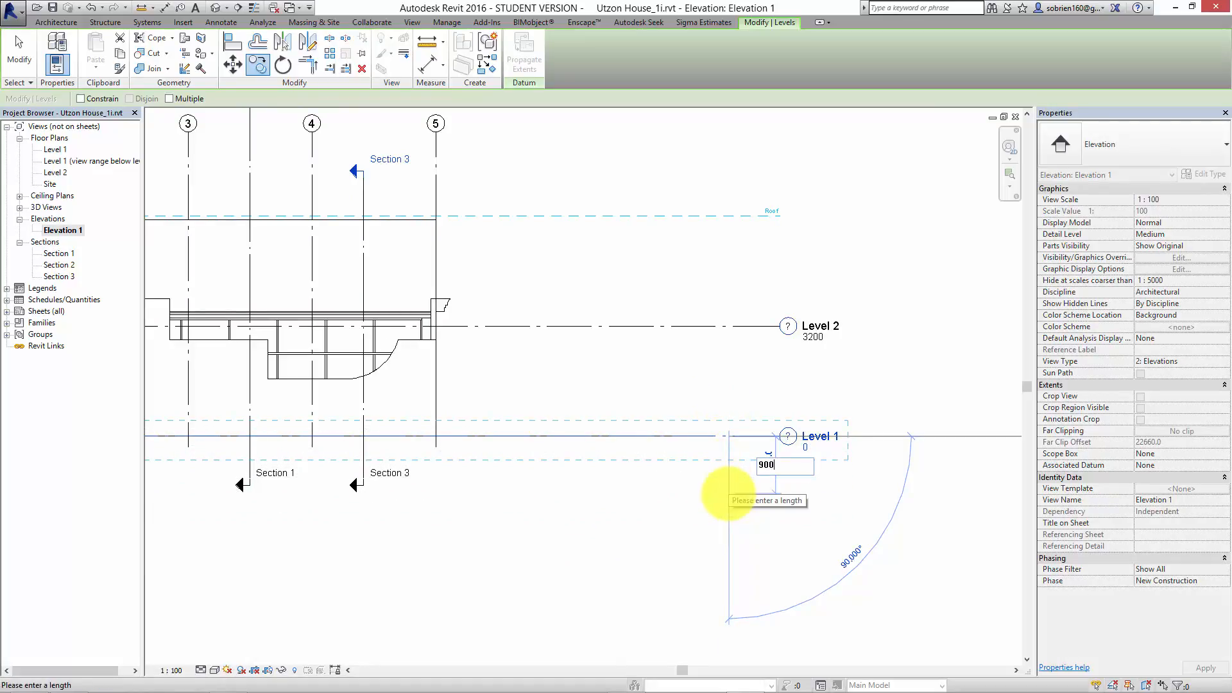
key(Return)
click(747, 523)
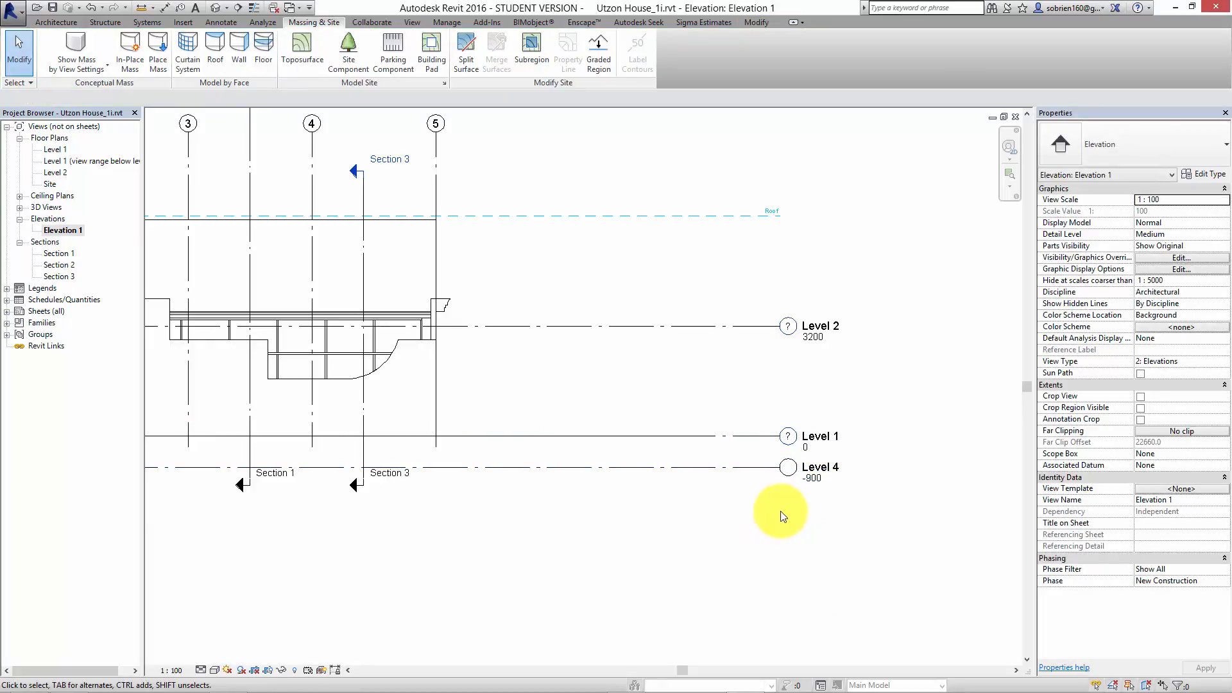
scroll(838, 483, up, 4)
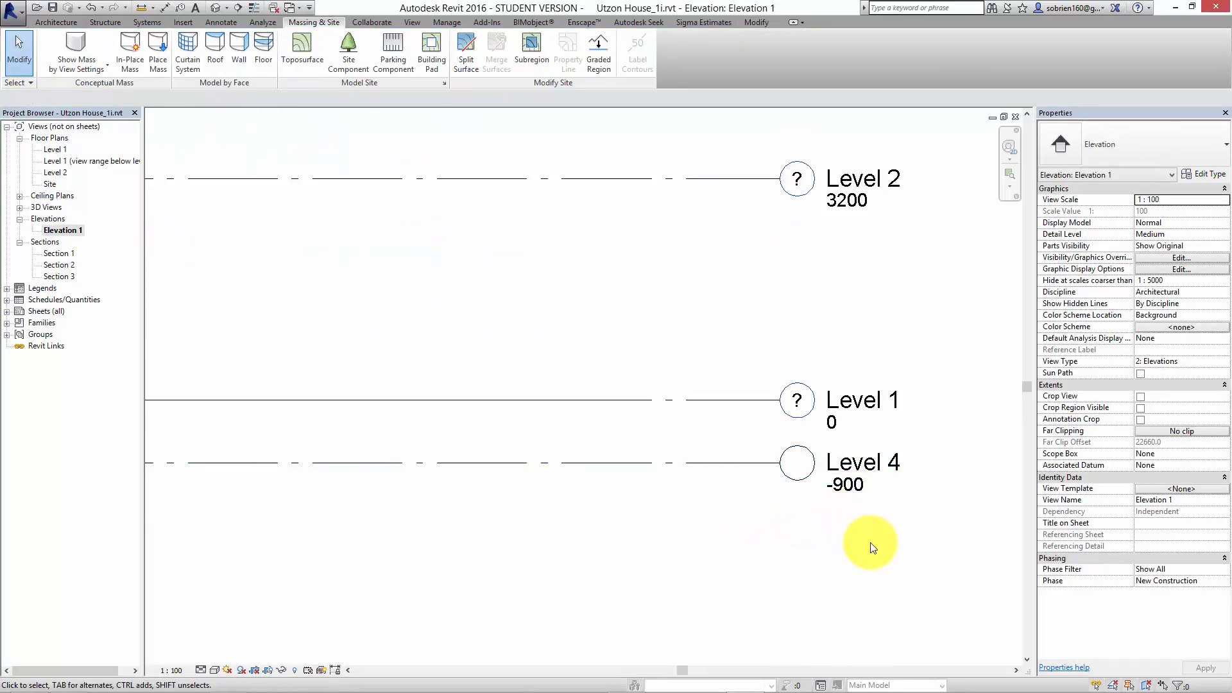
Step: Rename the new level 900 mm below Level 1 as Foundation Level
click(869, 464)
click(869, 464)
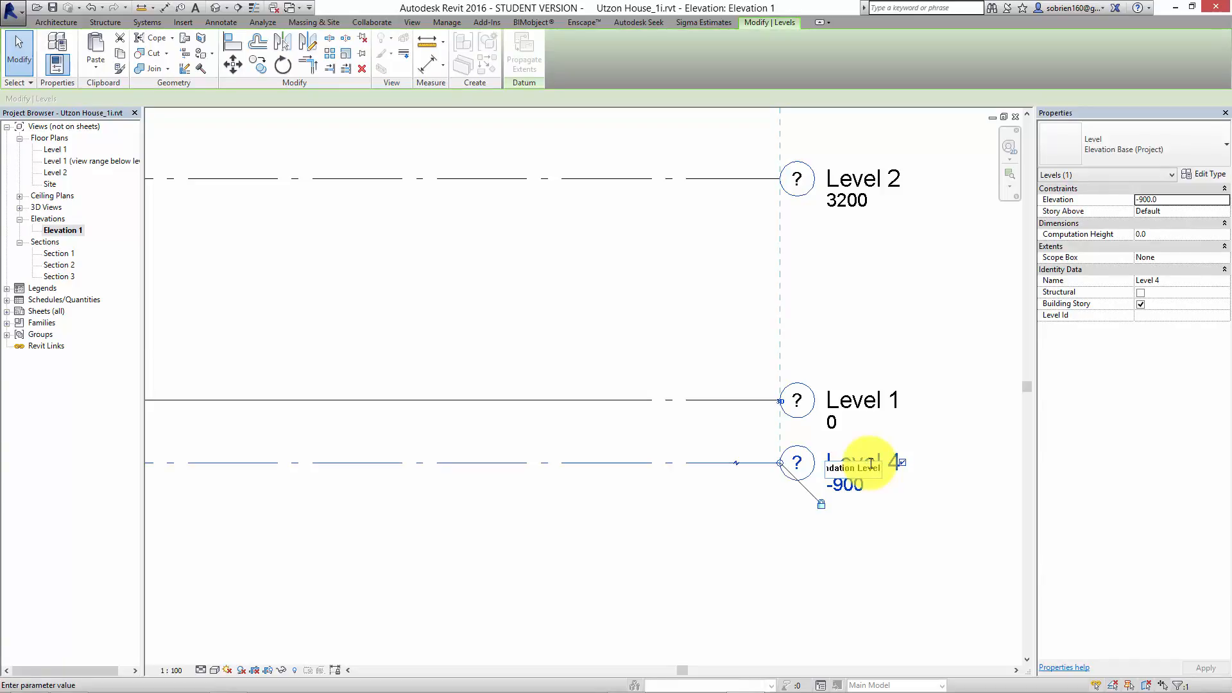
text(Foundation Level)
key(Return)
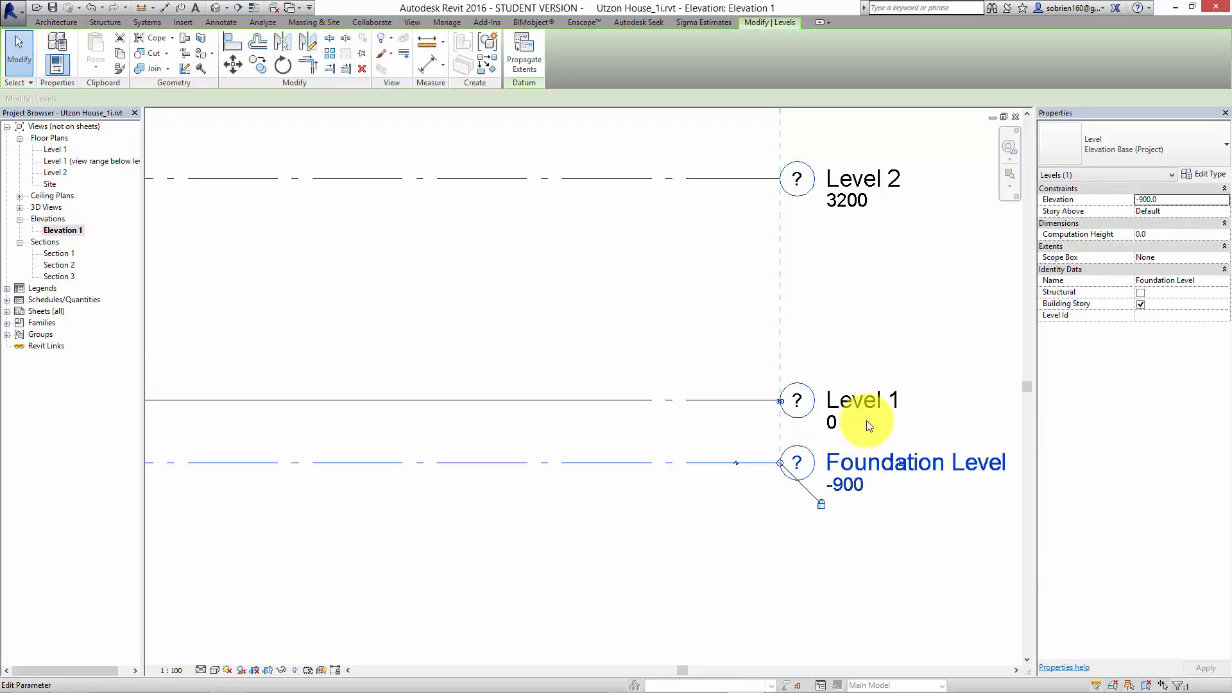
click(674, 530)
scroll(738, 530, down, 5)
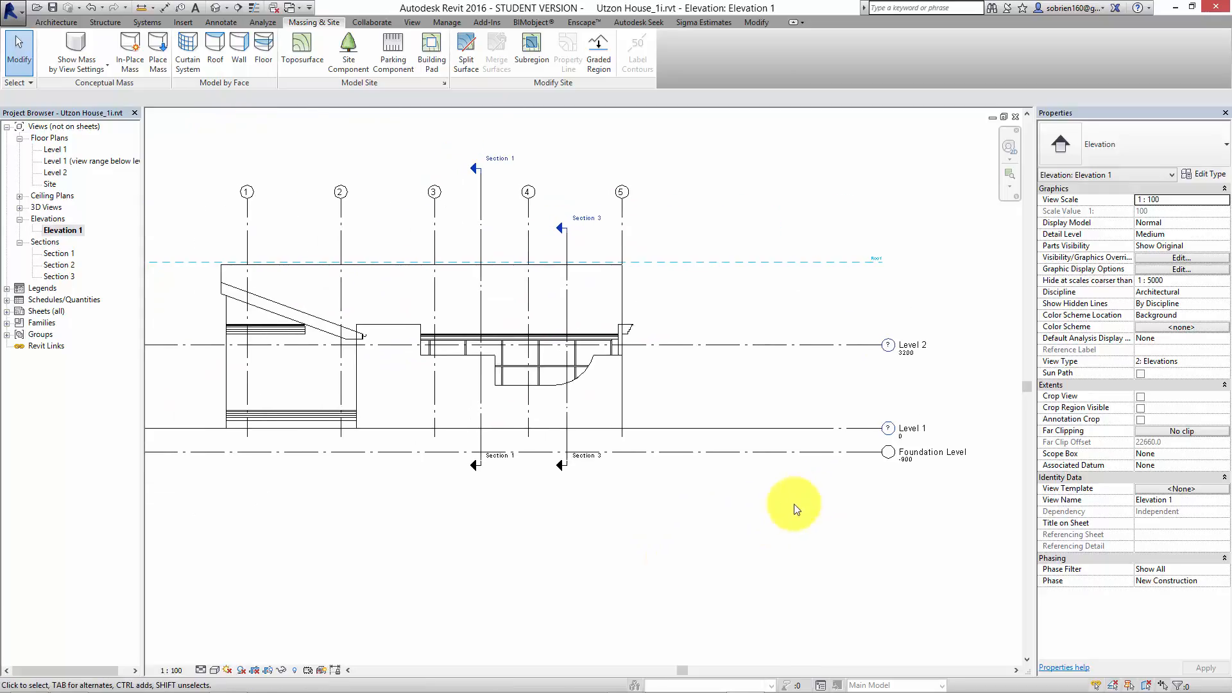
middle_drag(774, 509, 813, 573)
scroll(775, 533, down, 1)
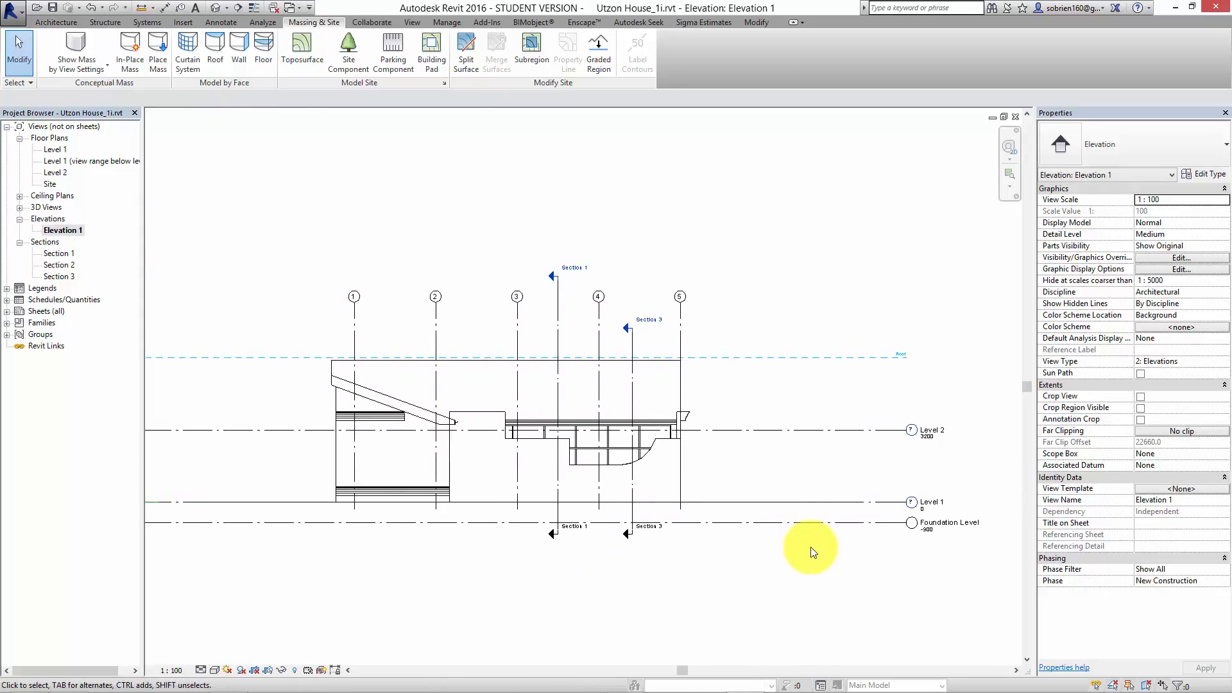
middle_drag(839, 569, 803, 562)
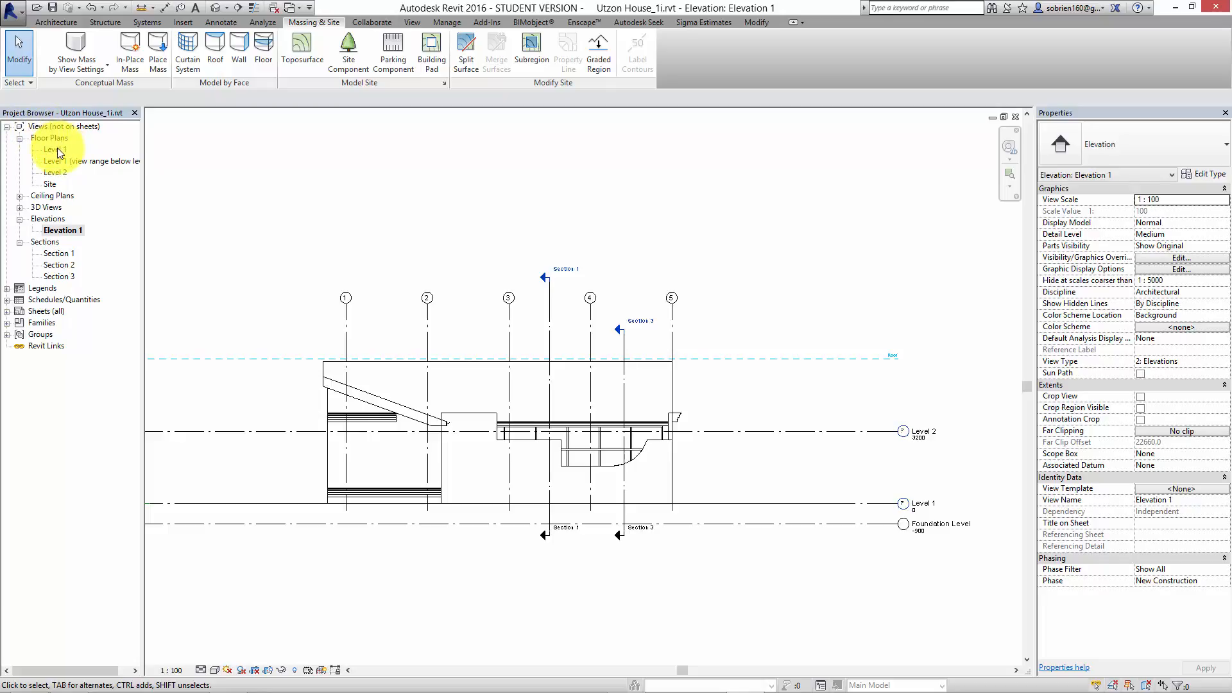
Step: In the Site plan, start a building pad and sketch a rectangular boundary between opposite outer wall corners, enclosing the house and courtyard
double_click(54, 184)
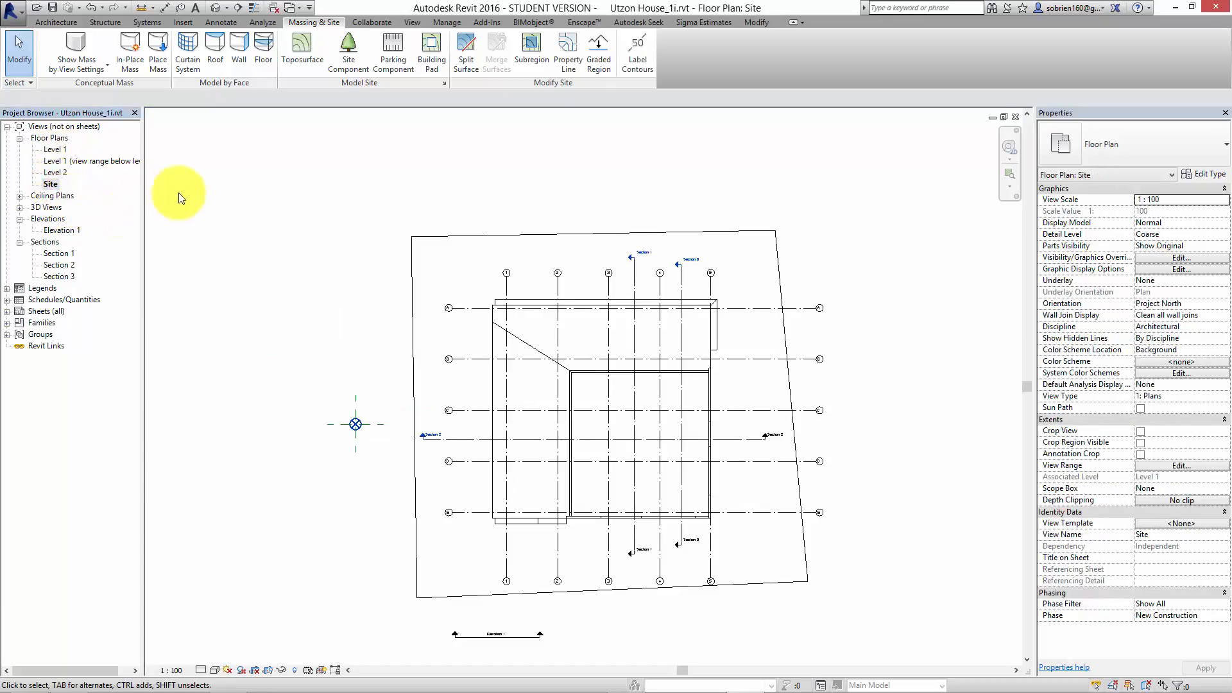
click(429, 45)
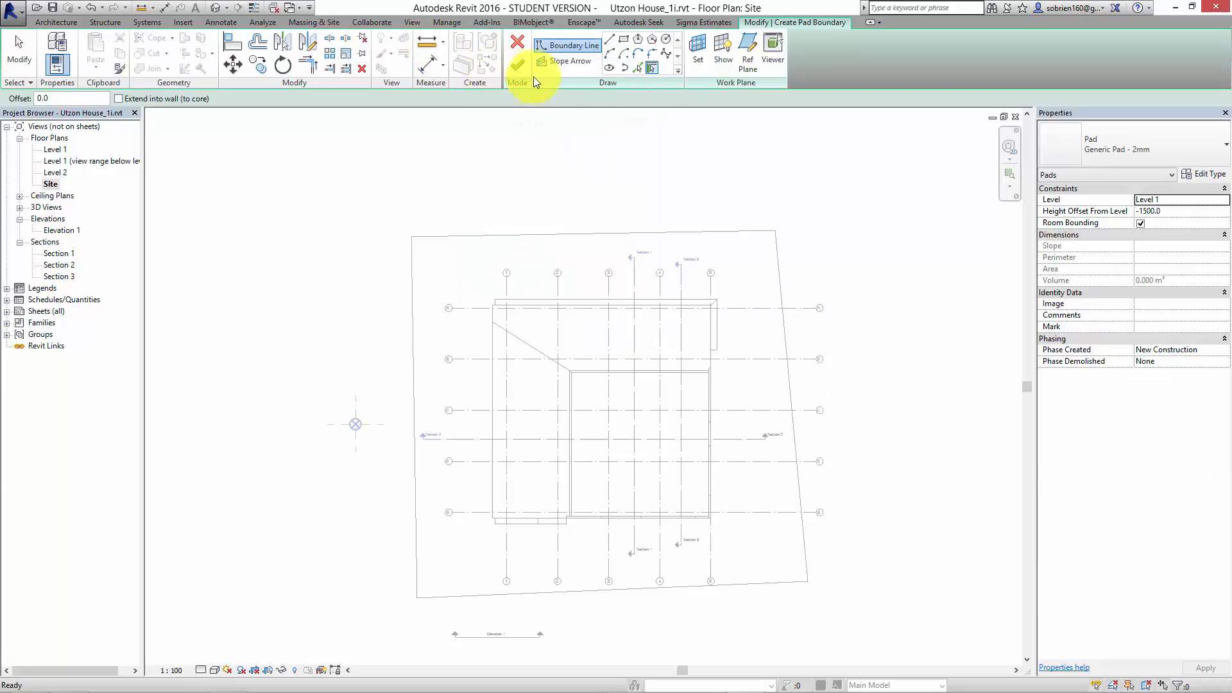
click(623, 41)
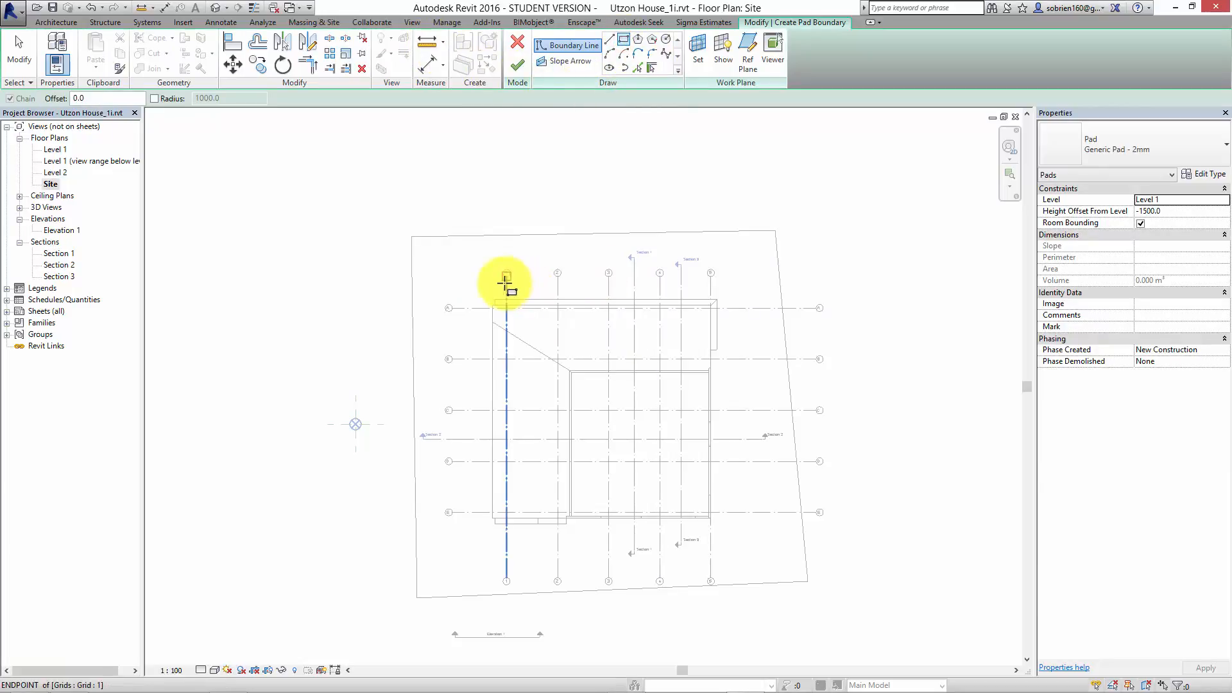
scroll(504, 283, up, 2)
scroll(506, 278, up, 1)
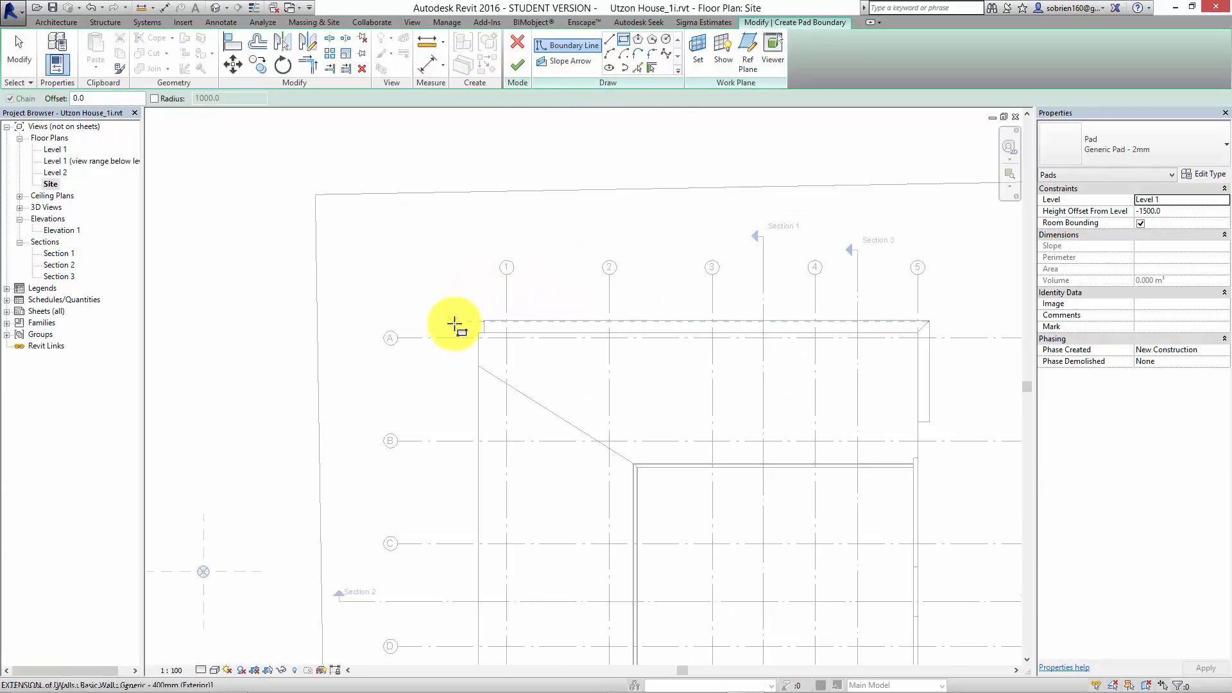
click(479, 332)
scroll(552, 355, down, 2)
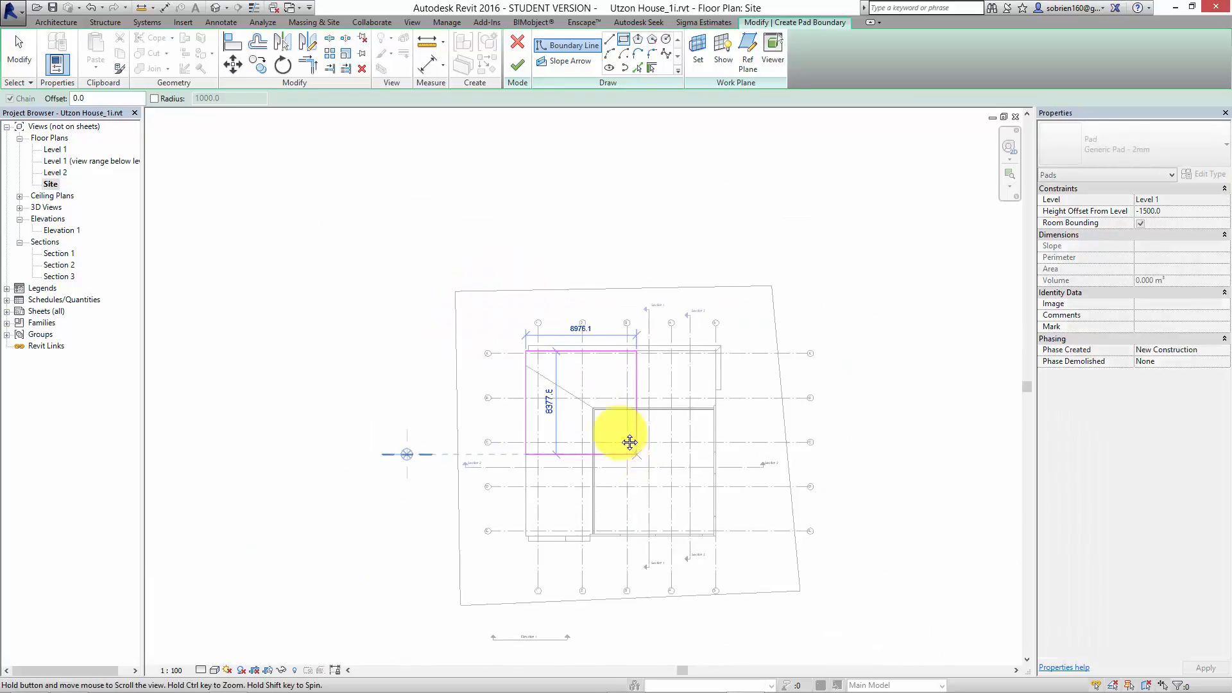
middle_drag(630, 441, 609, 423)
scroll(668, 501, up, 3)
scroll(779, 558, up, 2)
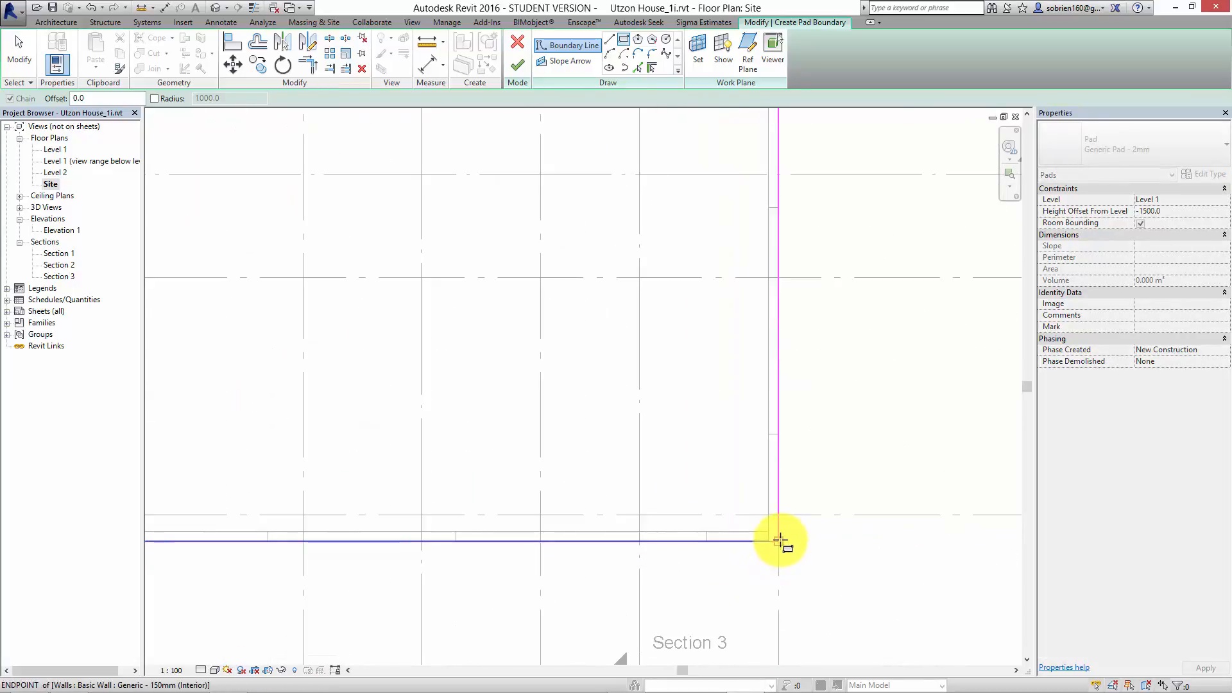
click(778, 541)
scroll(709, 462, down, 4)
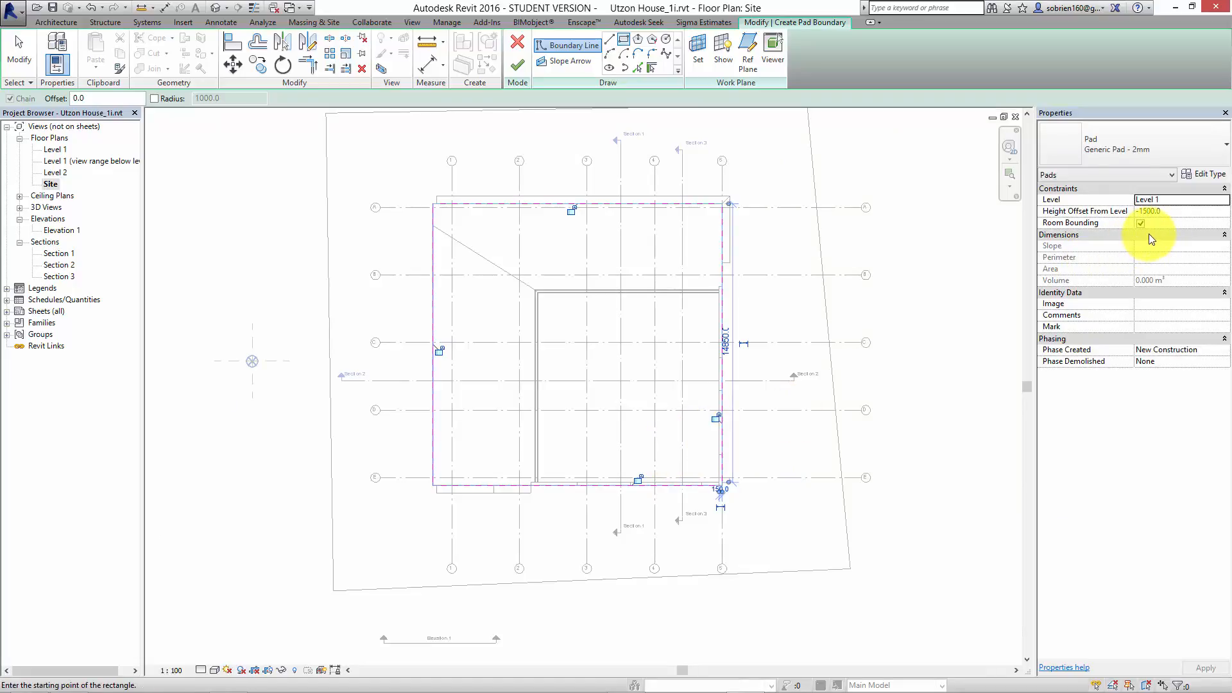
Step: Base the pad on Foundation Level with a height offset of 0 and finish its boundary sketch
click(1200, 211)
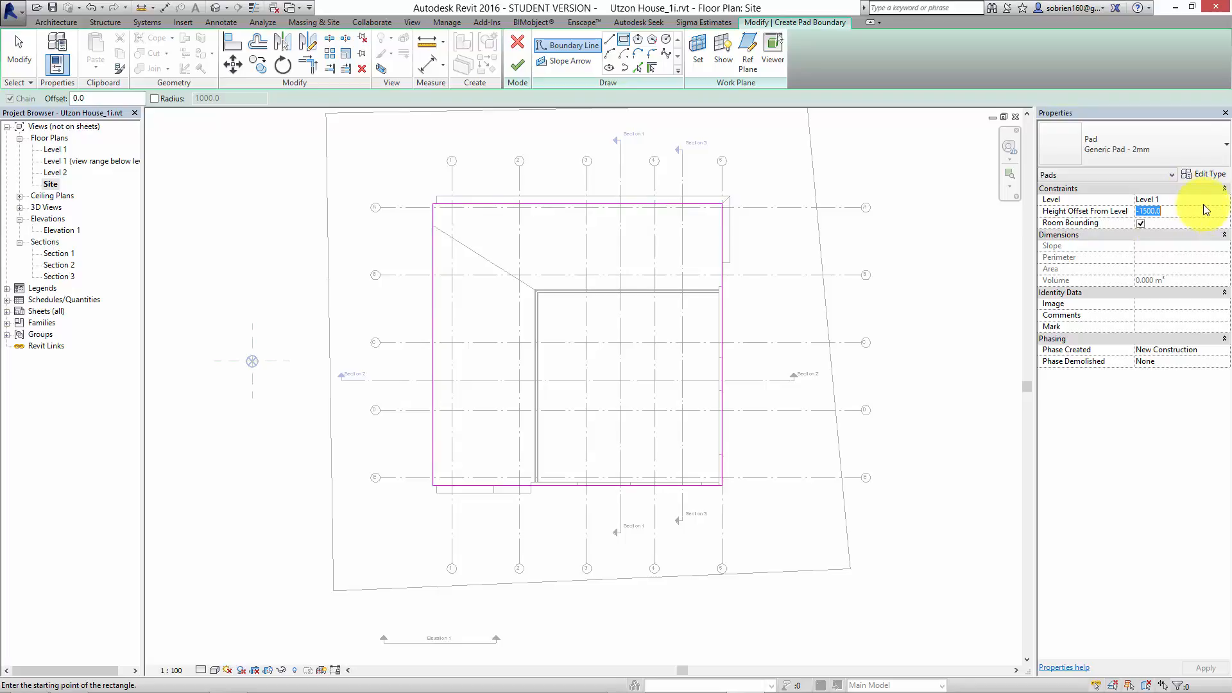
click(1224, 200)
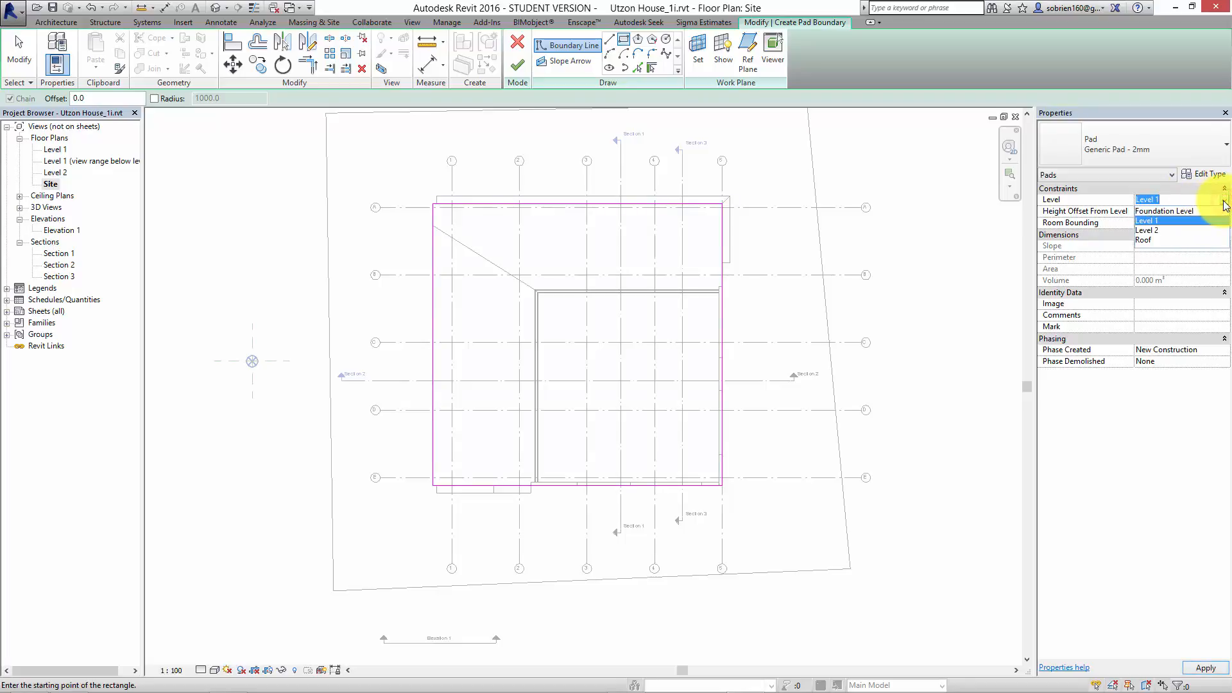
click(1165, 211)
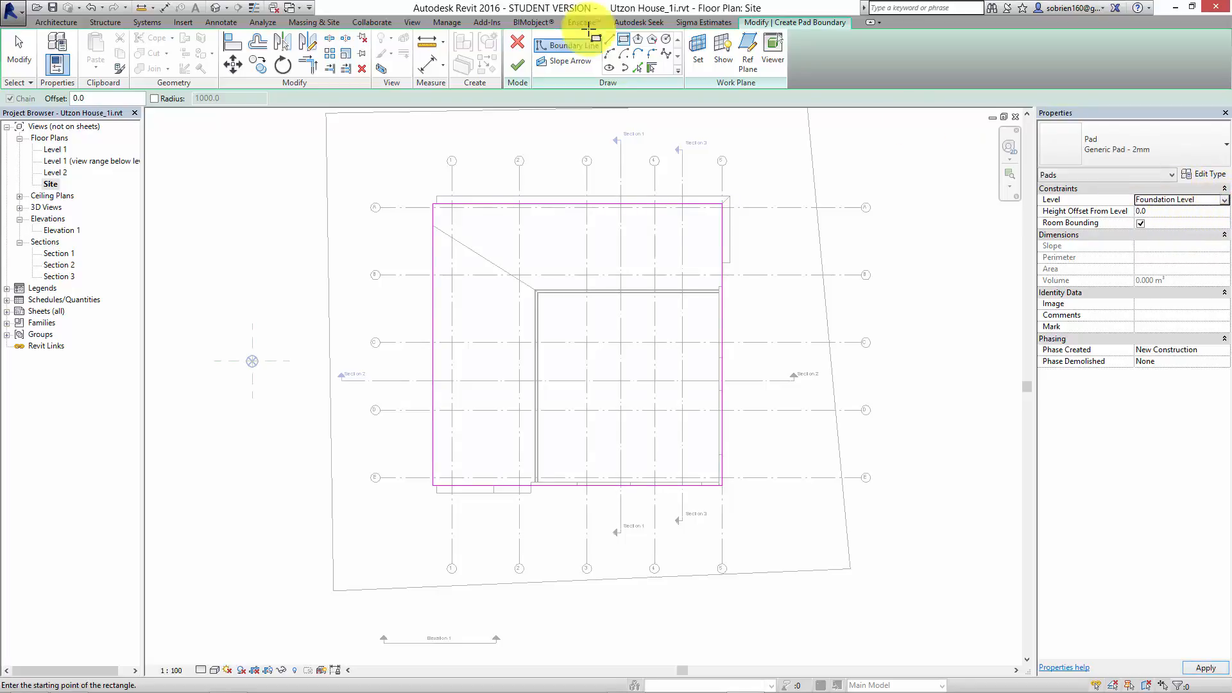
click(517, 65)
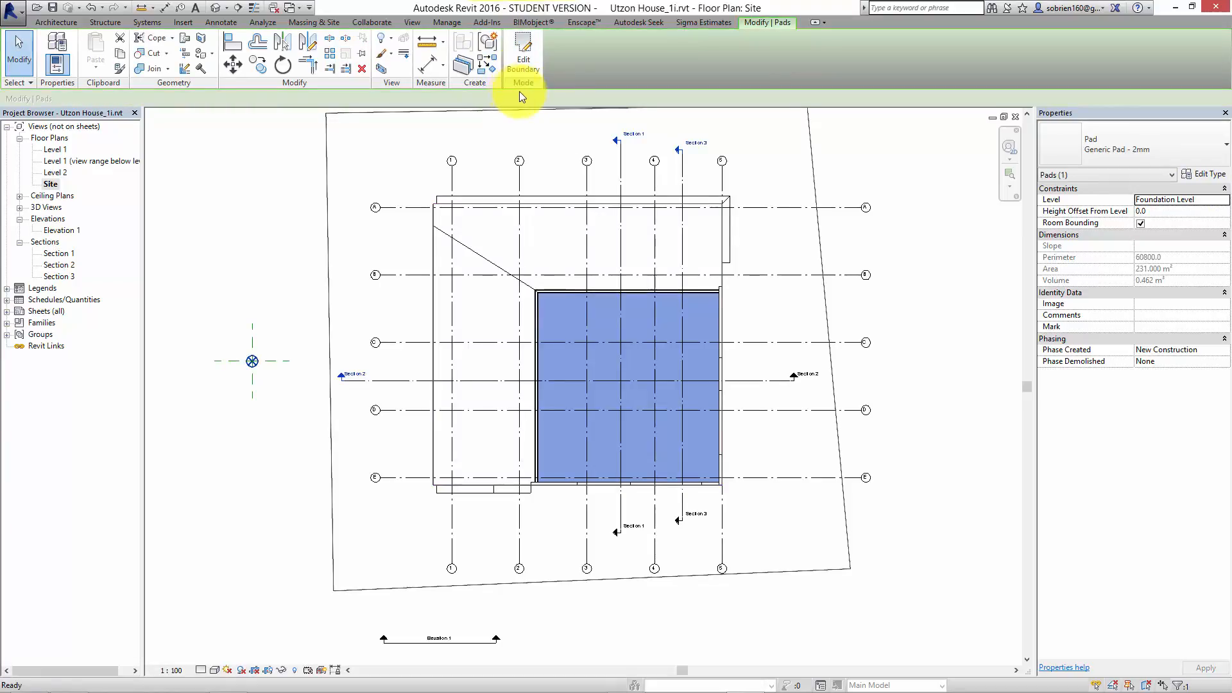
click(891, 242)
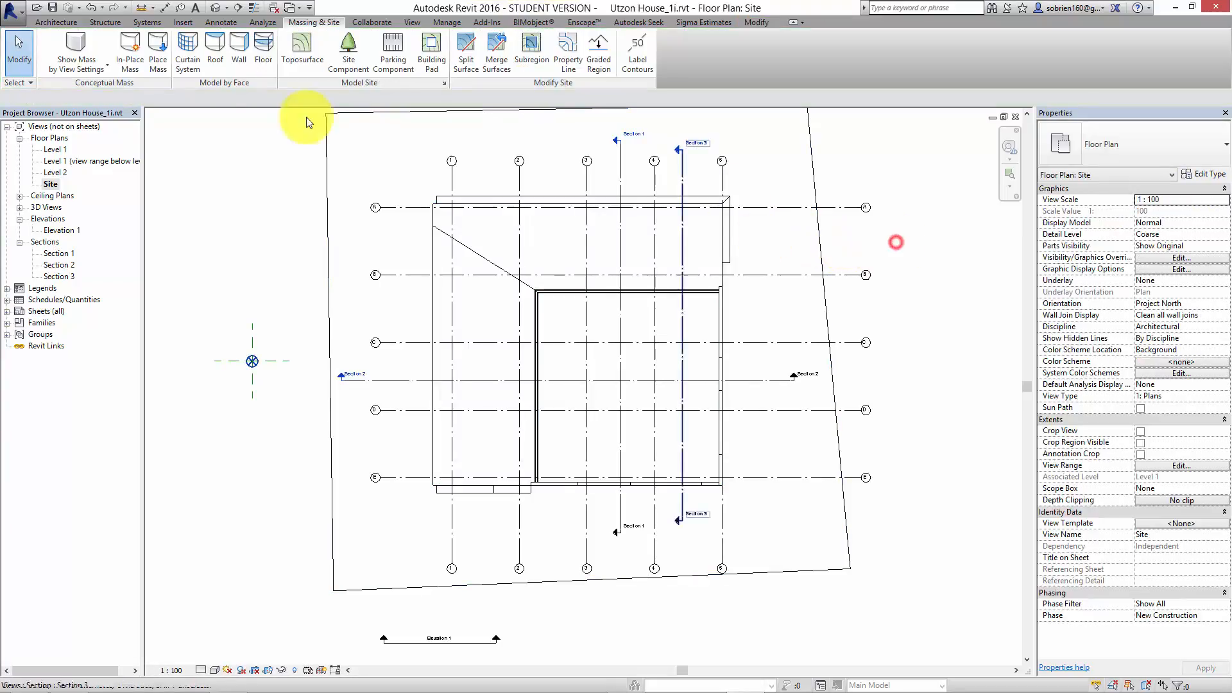
Step: Examine how the building pad cuts into the toposurface beneath the house, using the default 3D view and Section 3
click(216, 11)
scroll(572, 418, up, 3)
shift+middle_drag(528, 489, 495, 385)
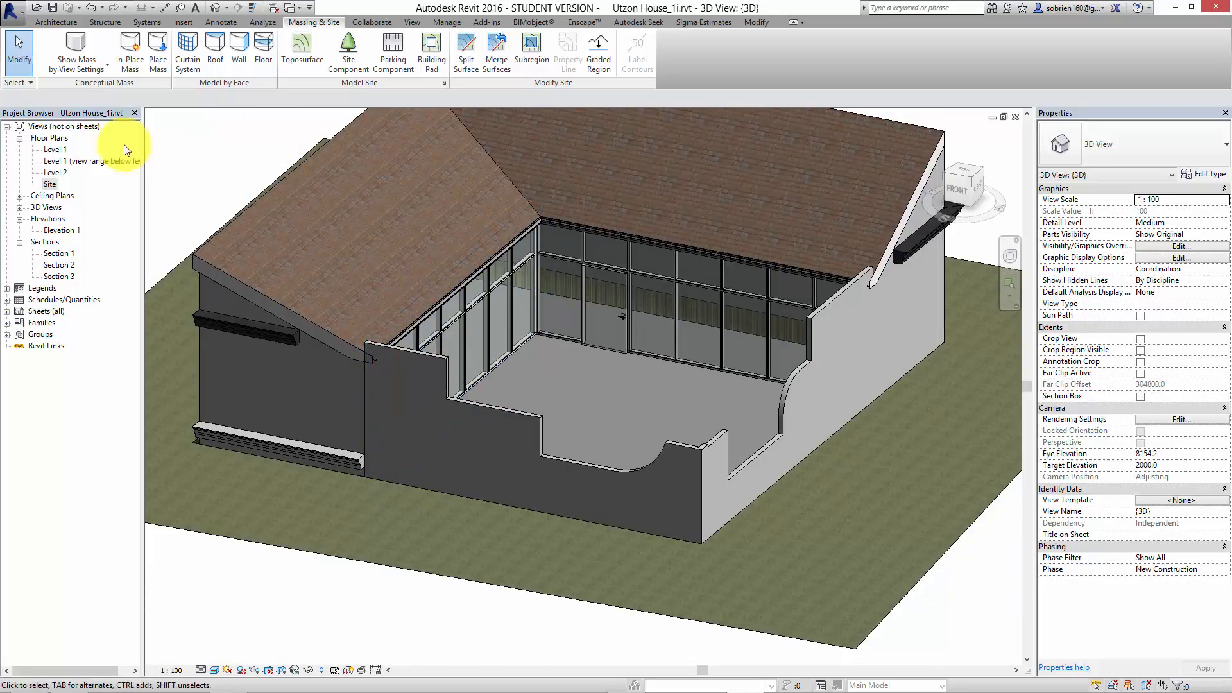
double_click(57, 276)
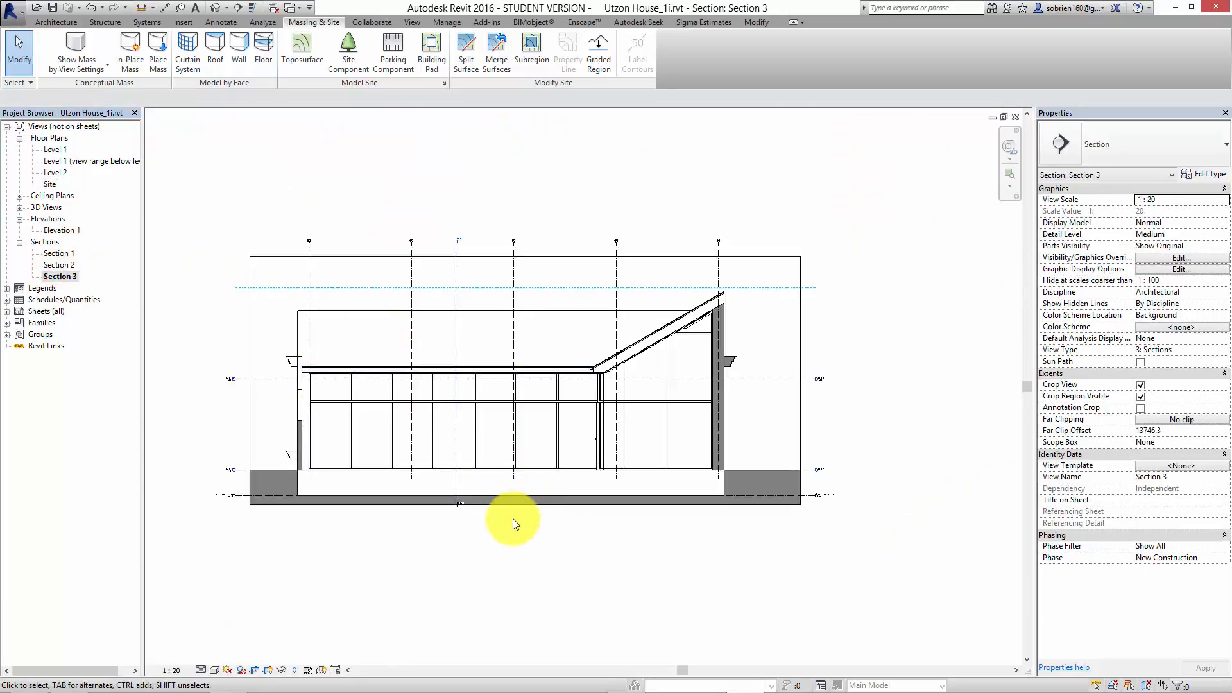
scroll(719, 437, up, 4)
middle_drag(733, 437, 1001, 414)
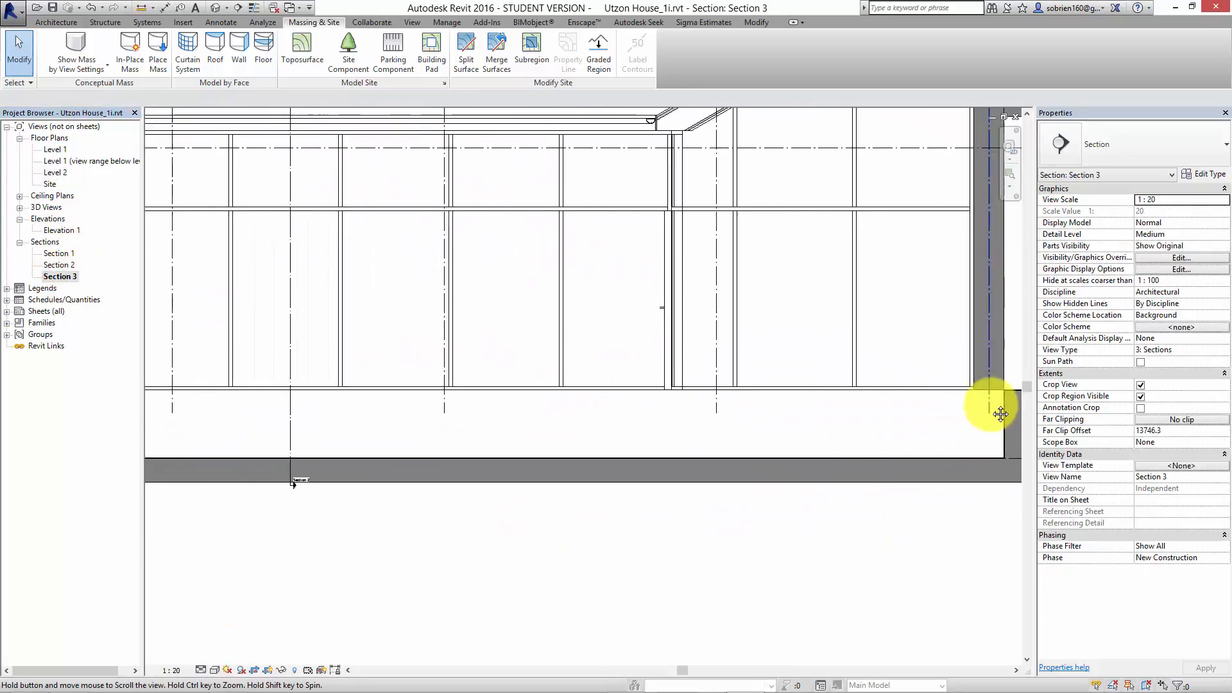
scroll(950, 405, down, 5)
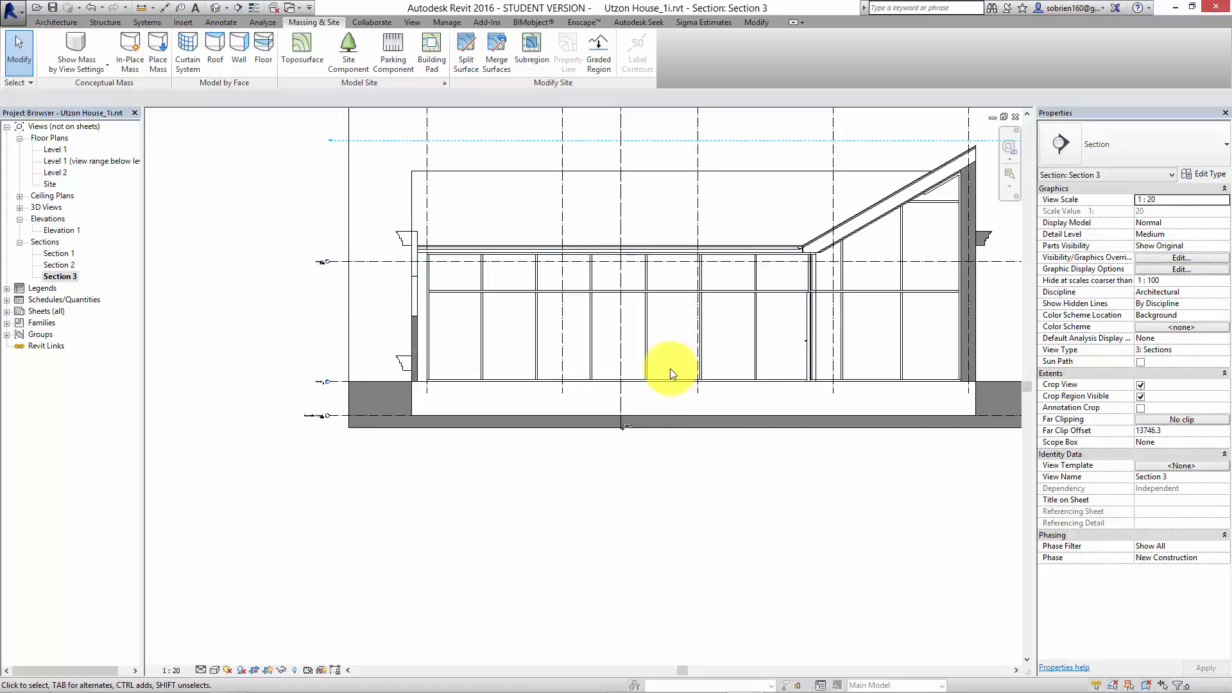
click(216, 8)
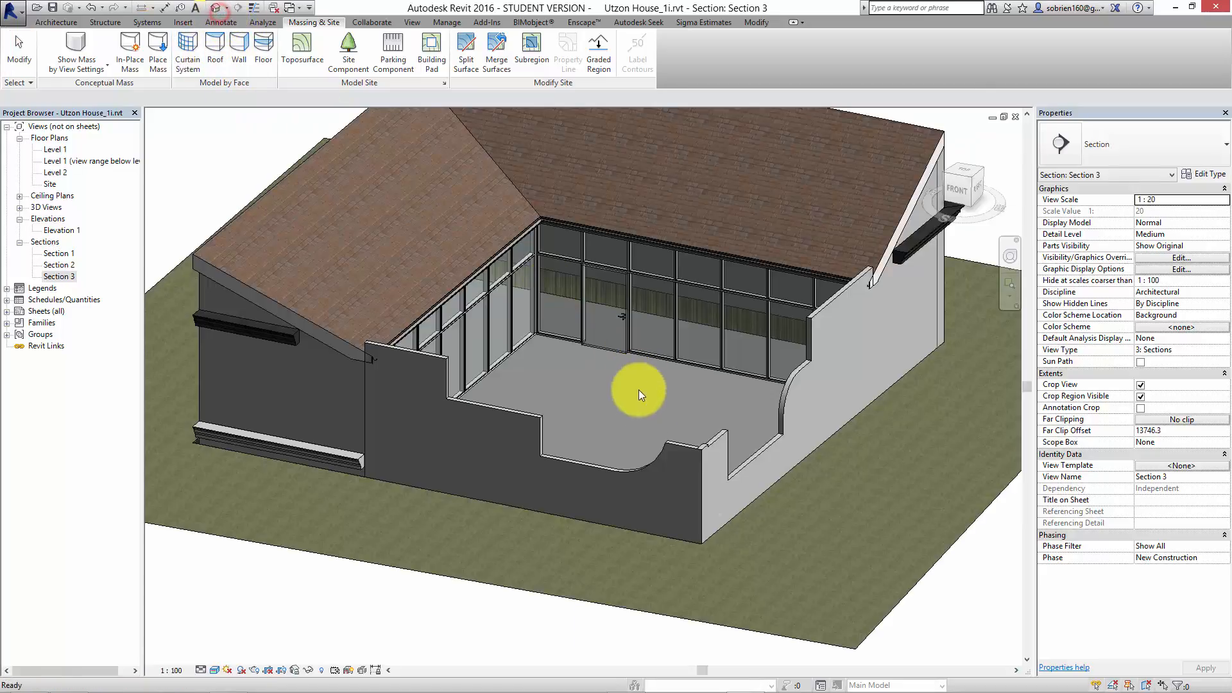
shift+middle_drag(638, 432, 515, 498)
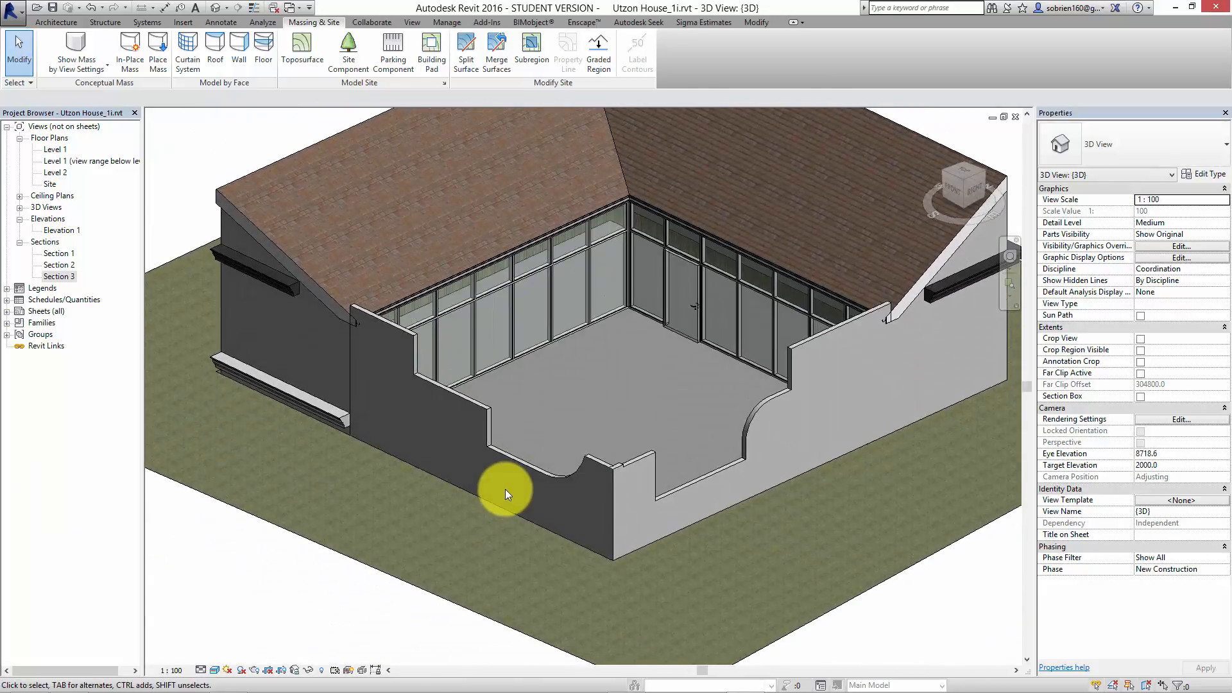